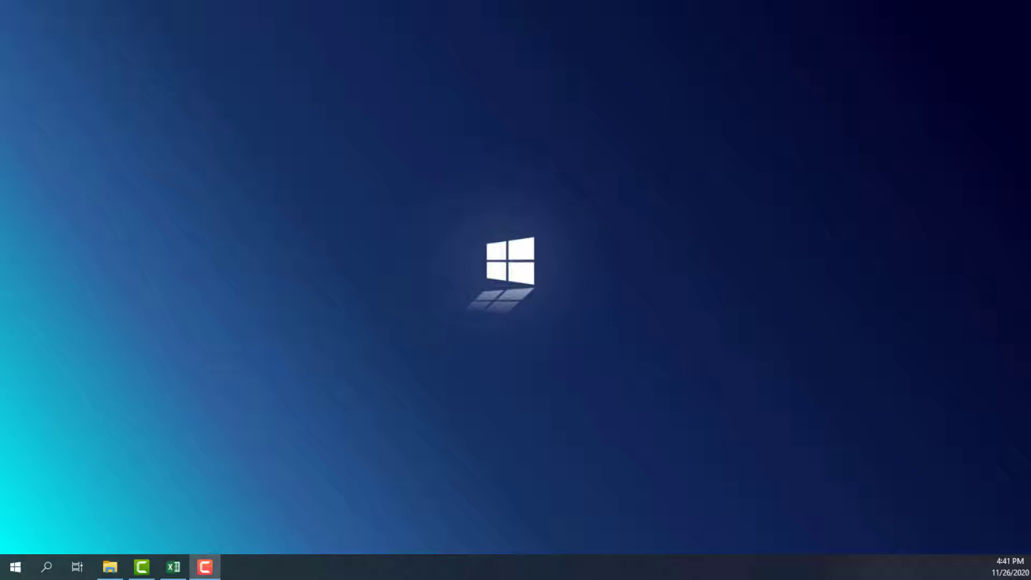
left_click_drag(3, 155, 115, 185)
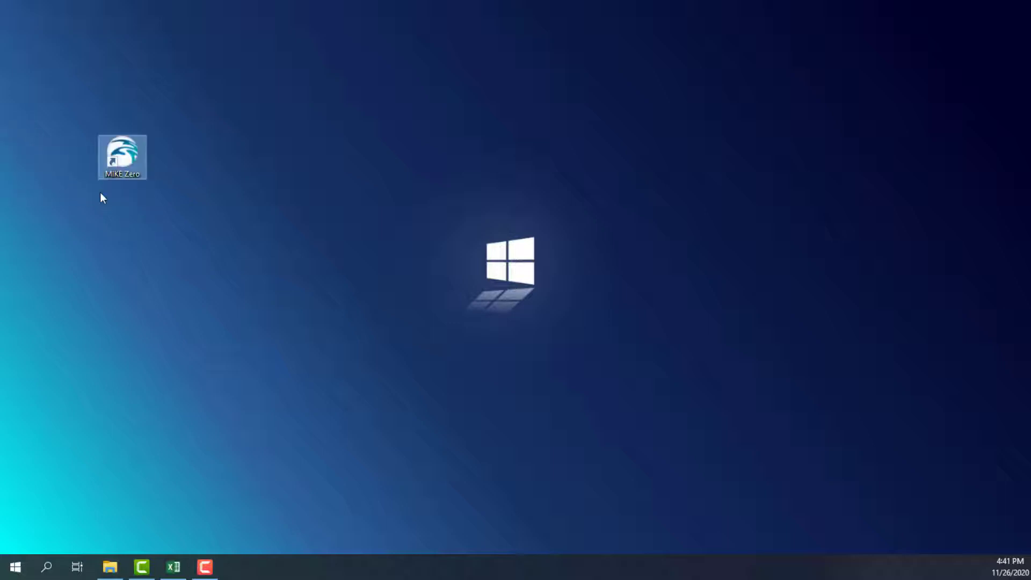
left_click_drag(2, 211, 81, 85)
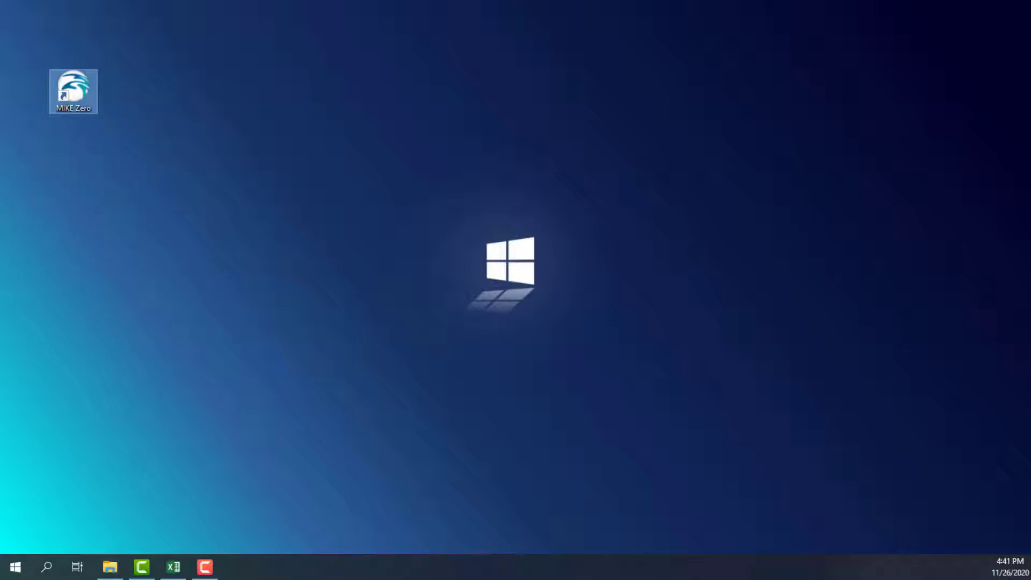
key("Delete")
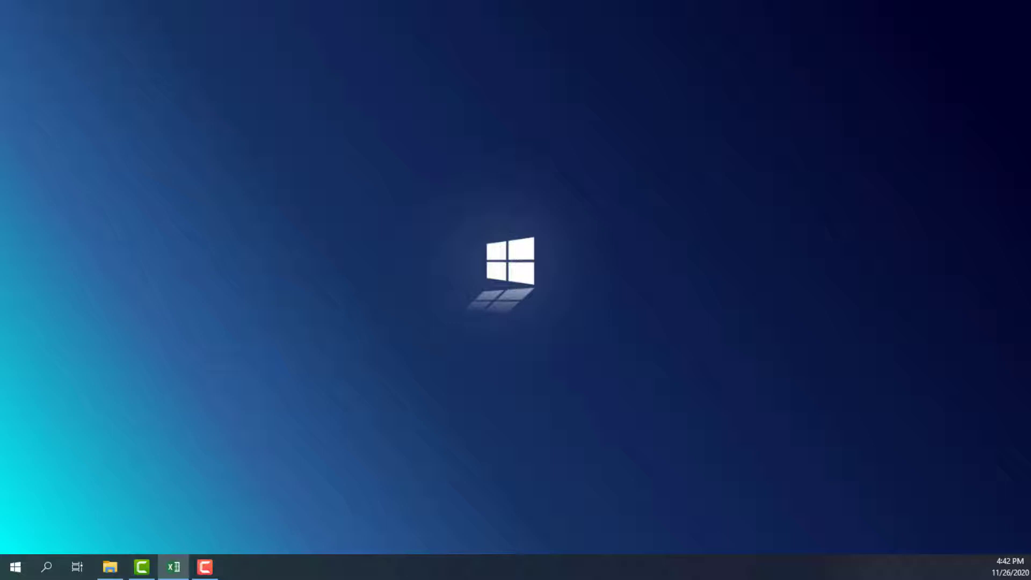
- Switch to the DataAngin.xls workbook in Excel, maximize its window and look over the wind data columns of Sheet1
left_click(173, 567)
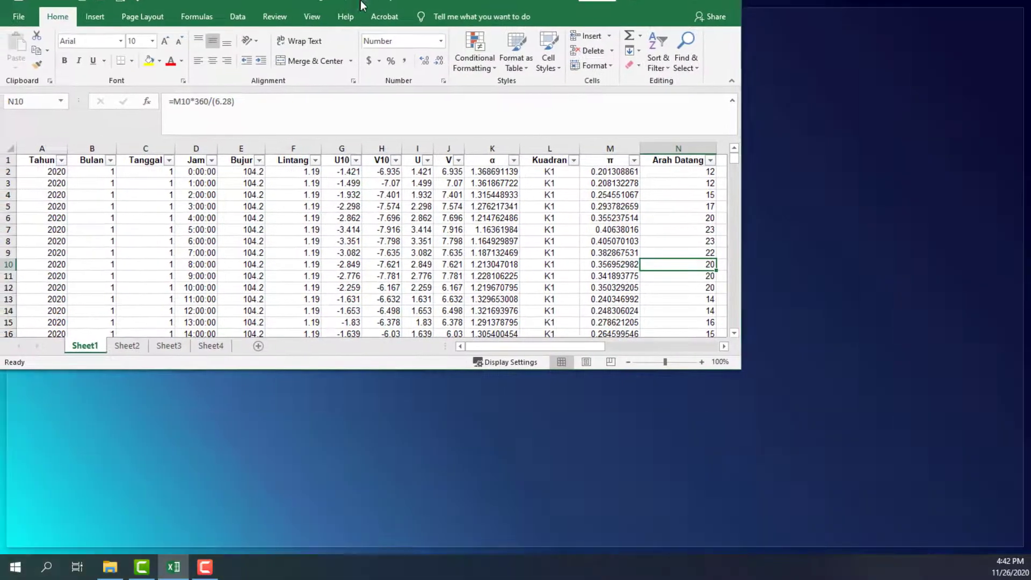
double_click(360, 1)
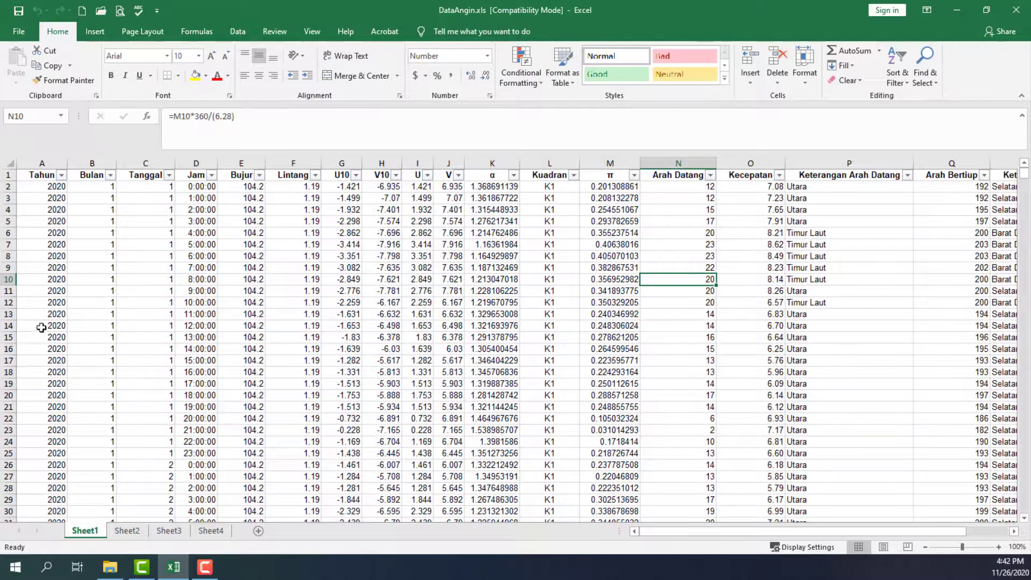
scroll(61, 316, "down", 8)
scroll(61, 316, "up", 8)
scroll(751, 523, "right", 3)
scroll(751, 523, "left", 3)
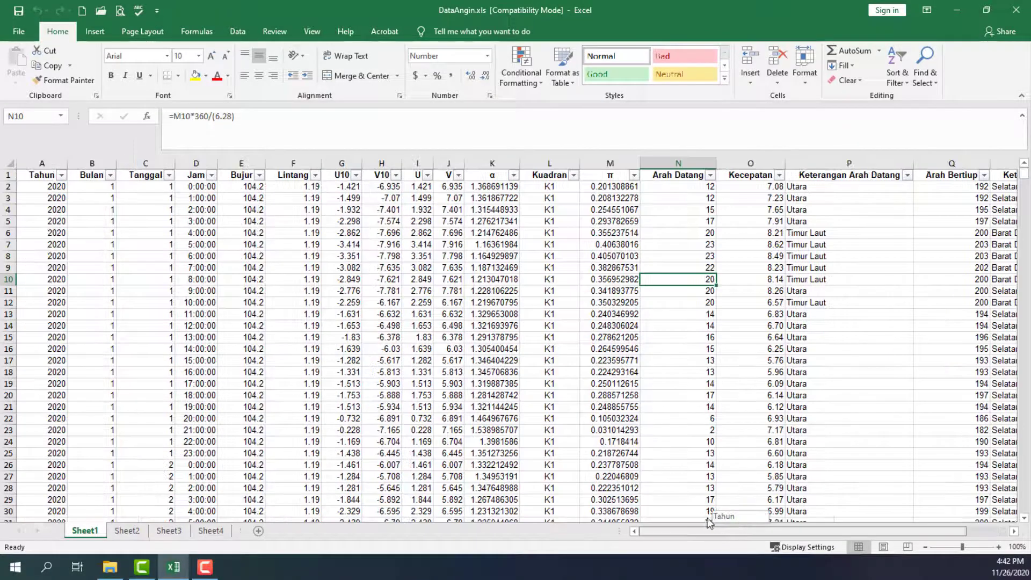
- Examine the Bulan and Jam columns of Sheet1 to check the period and hourly interval covered by the wind data
left_click(195, 302)
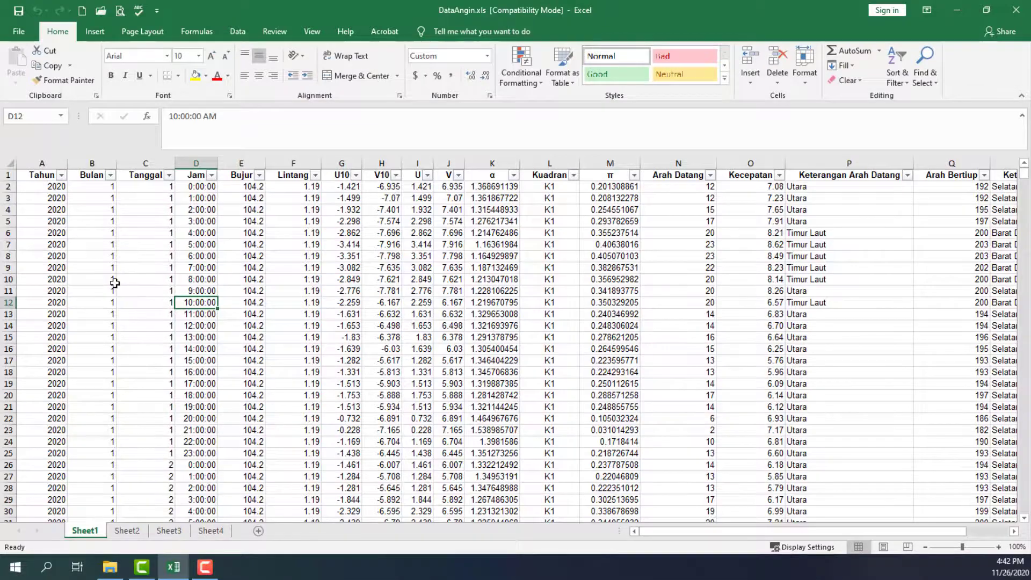
scroll(115, 282, "down", 20)
scroll(115, 282, "up", 20)
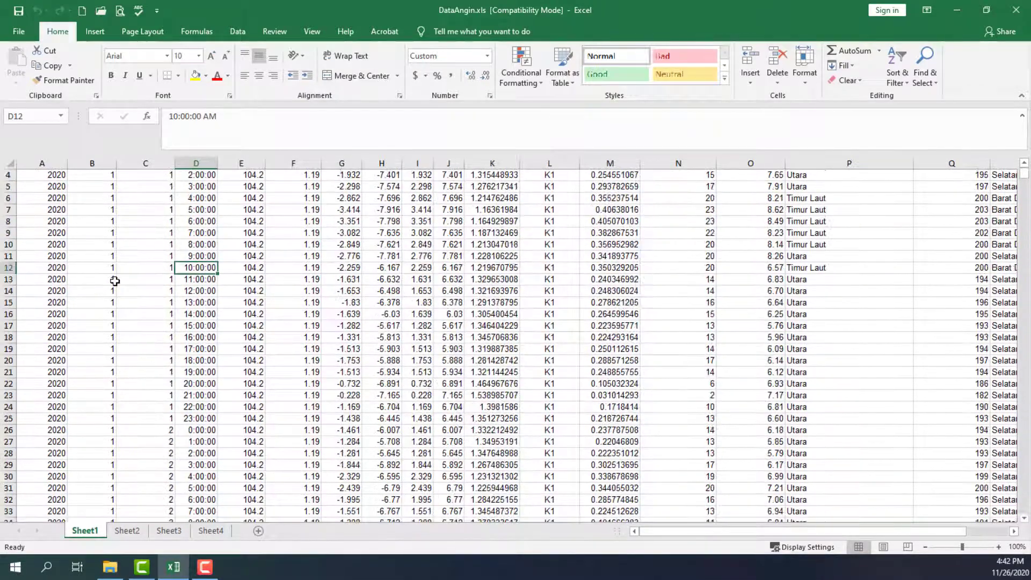
left_click(110, 255)
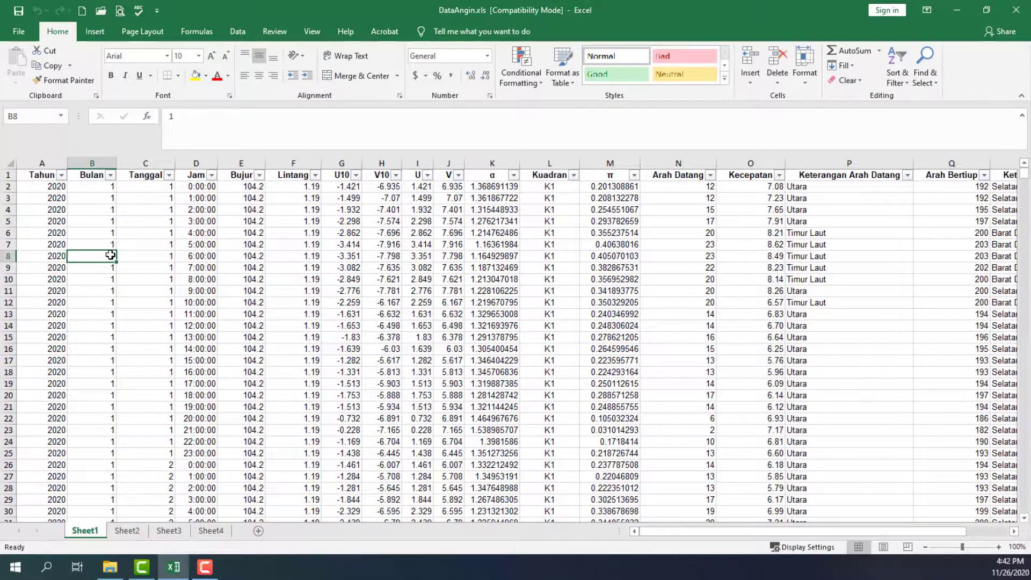
key("ctrl+Down")
key("ctrl+Up")
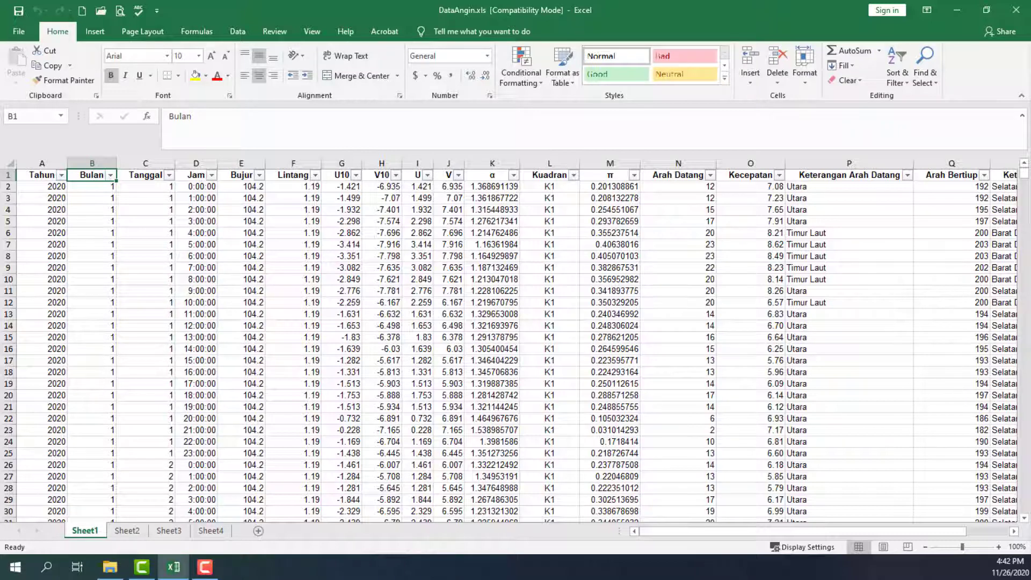
key("F10")
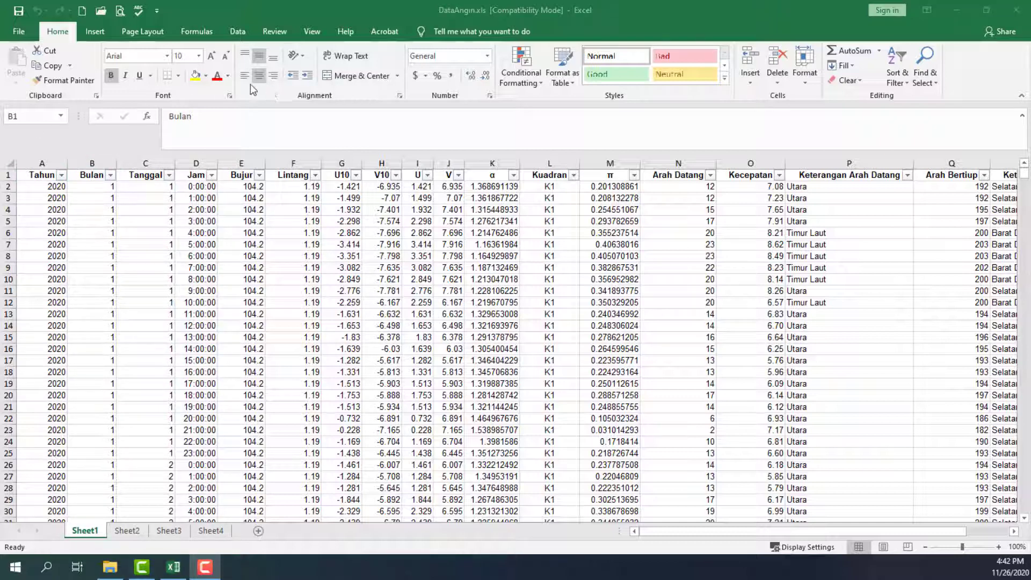
- Examine the Arah Datang and Kecepatan columns together with the Tahun, Bulan, Tanggal and Jam columns in Sheet1
left_click(452, 211)
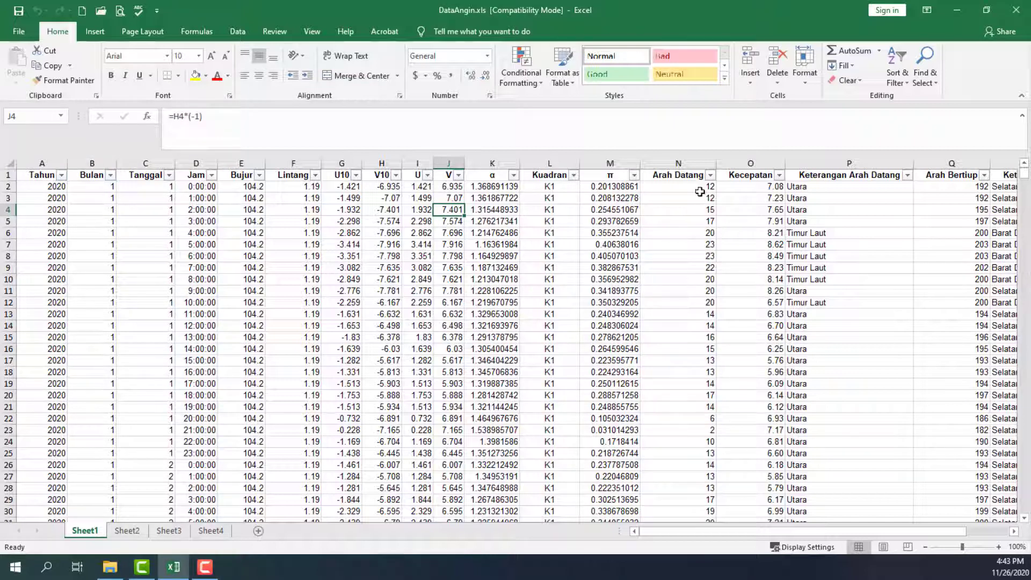
left_click_drag(701, 188, 708, 291)
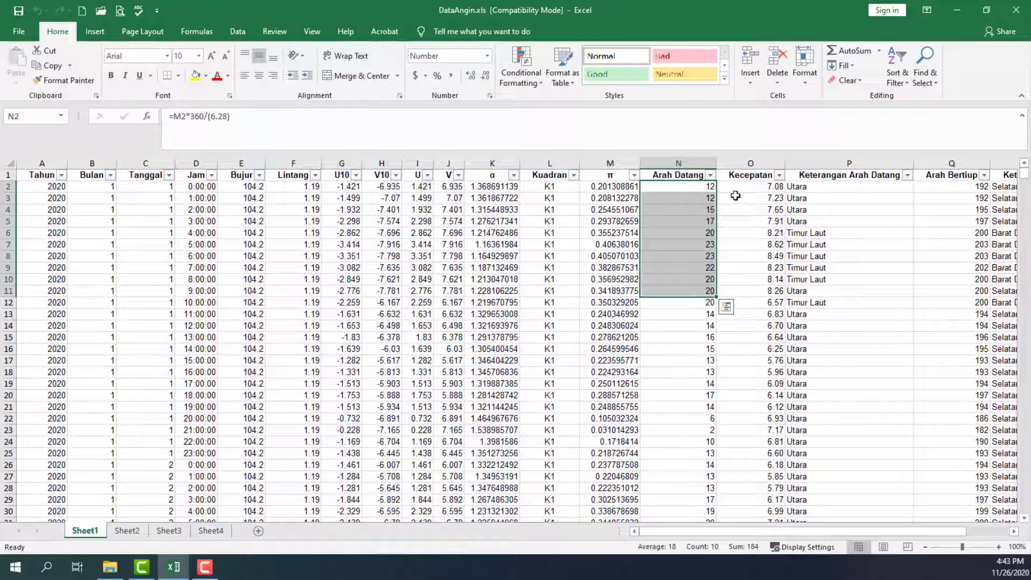
left_click_drag(732, 188, 735, 315)
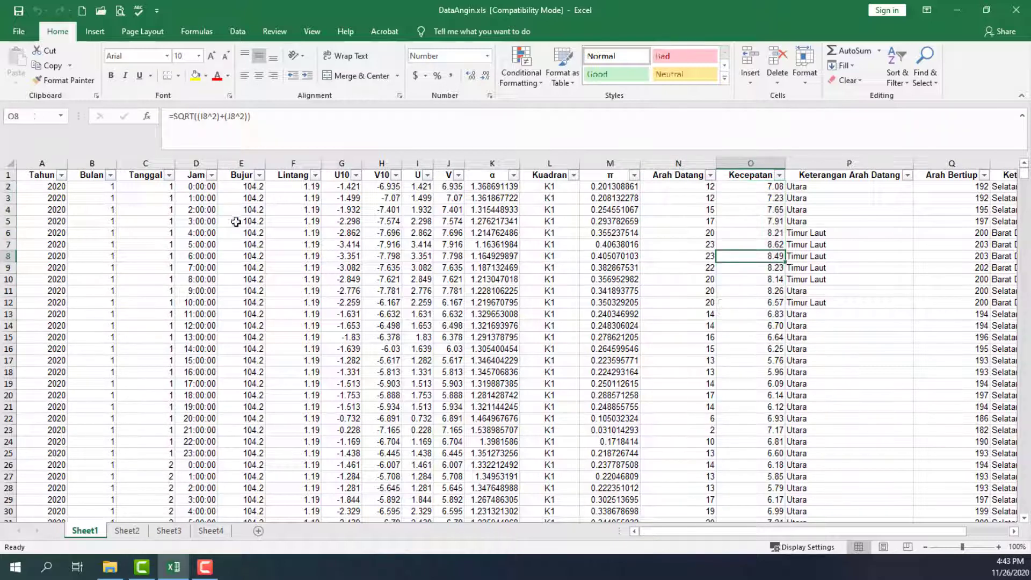
left_click_drag(42, 192, 193, 269)
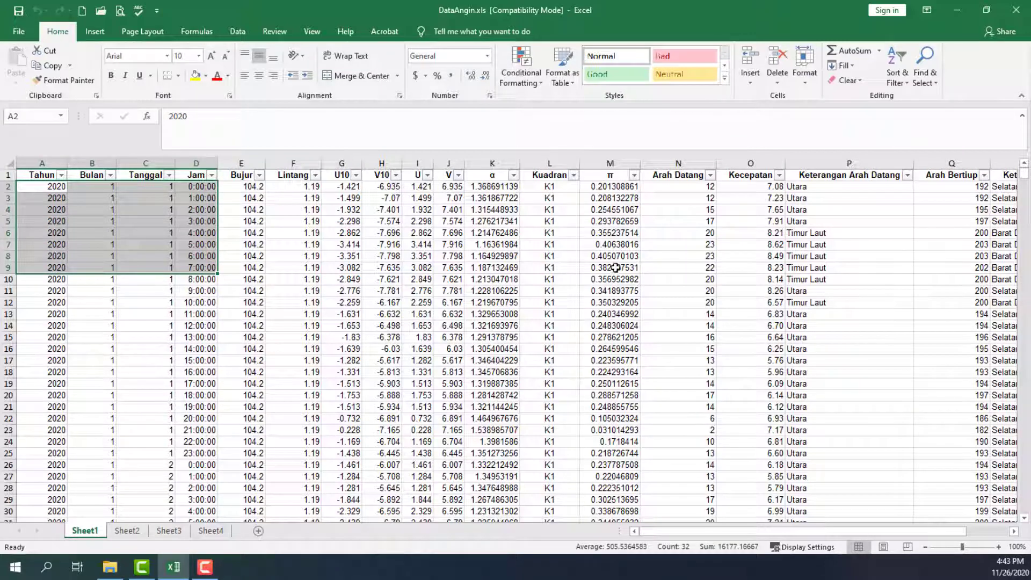
left_click_drag(677, 176, 740, 348)
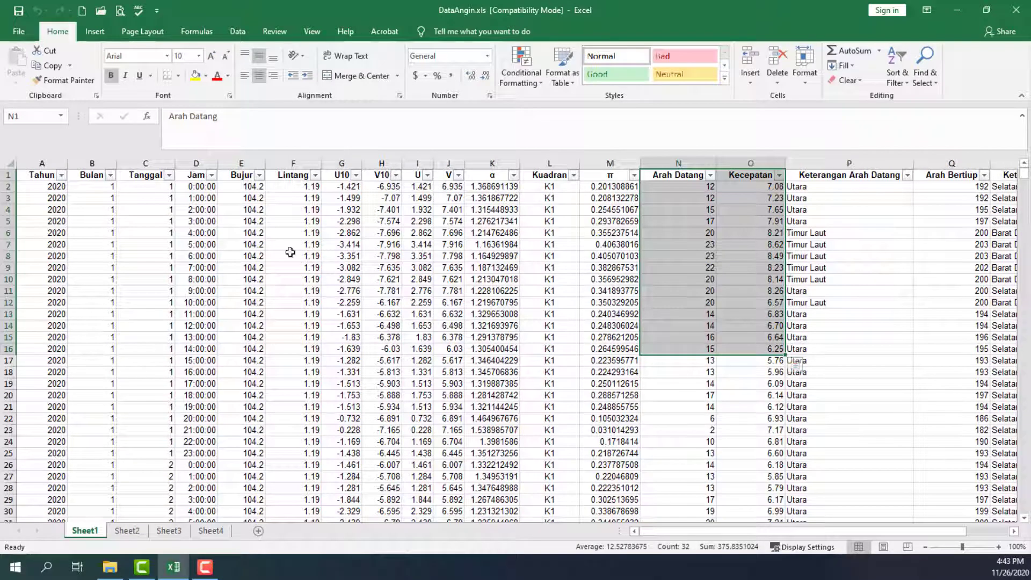
left_click_drag(37, 180, 213, 302)
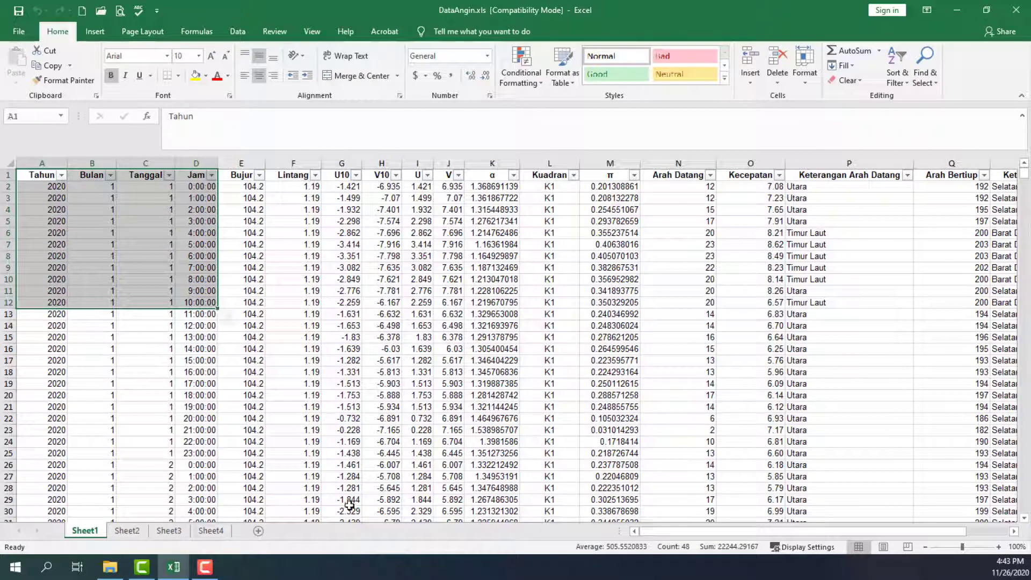
left_click(380, 406)
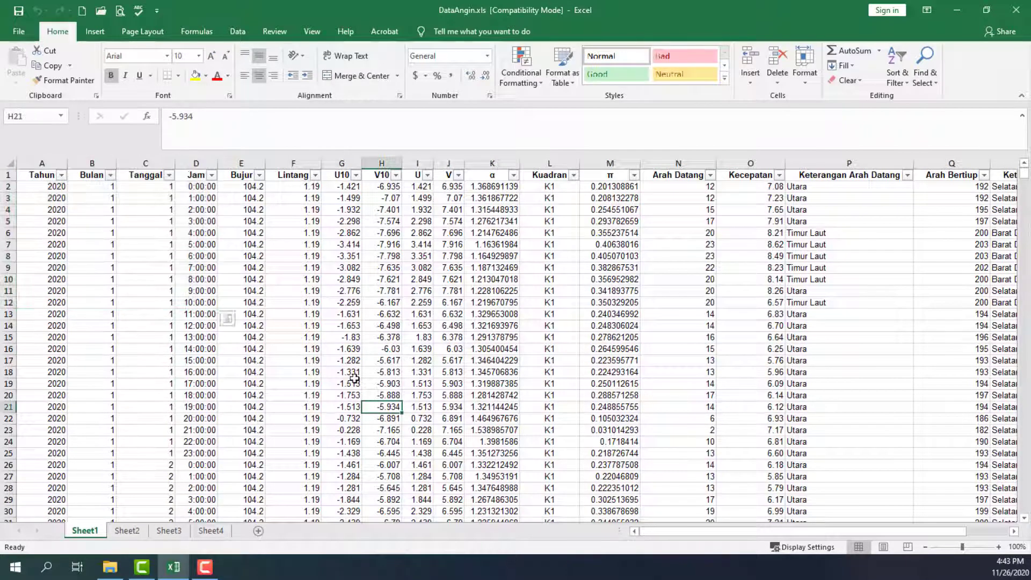
- Switch from Excel to MIKE Zero, maximize its window and start creating a new file
left_click(967, 8)
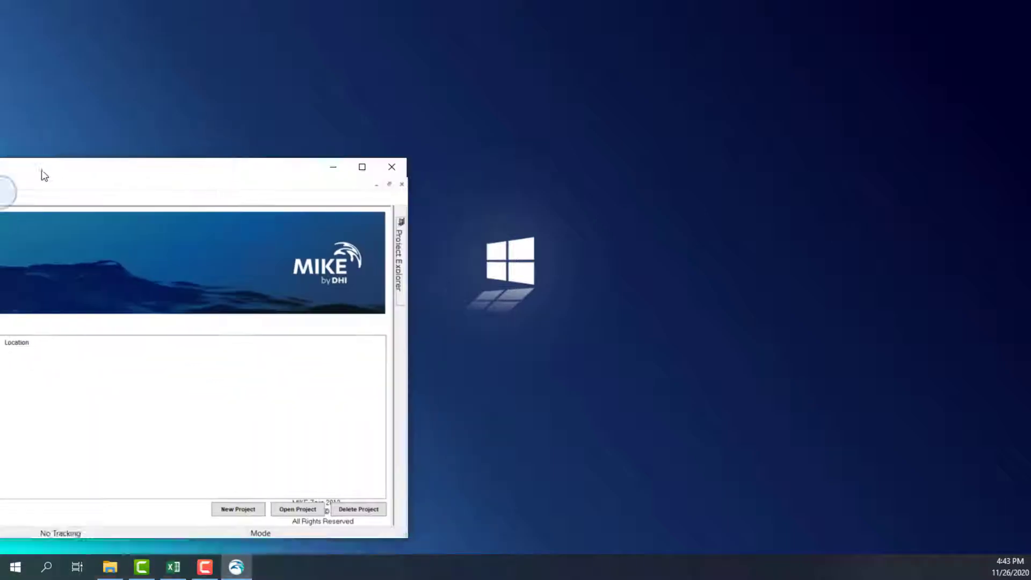
left_click_drag(39, 173, 542, 2)
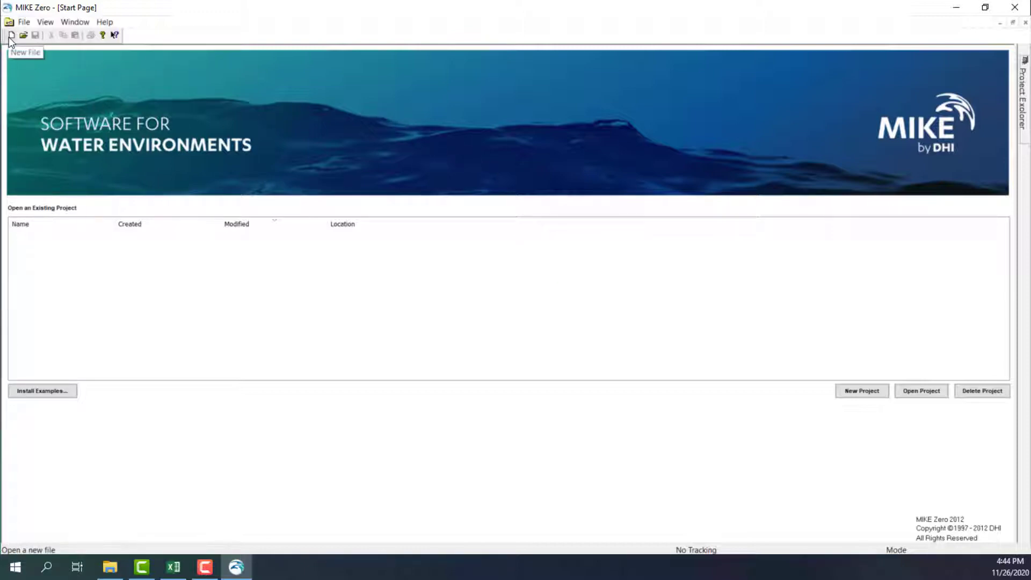
left_click(23, 22)
mouse_move(150, 39)
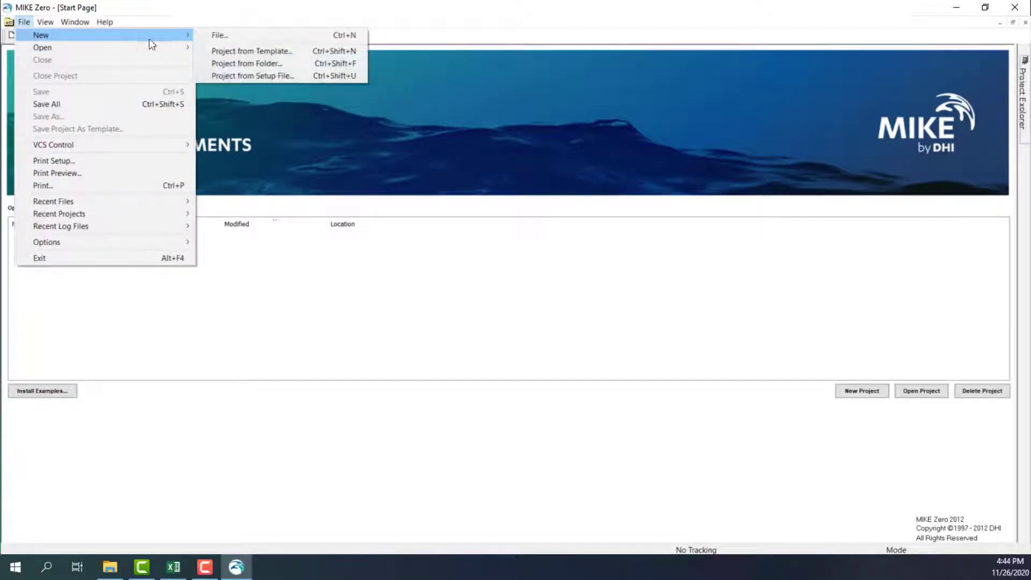
left_click(209, 20)
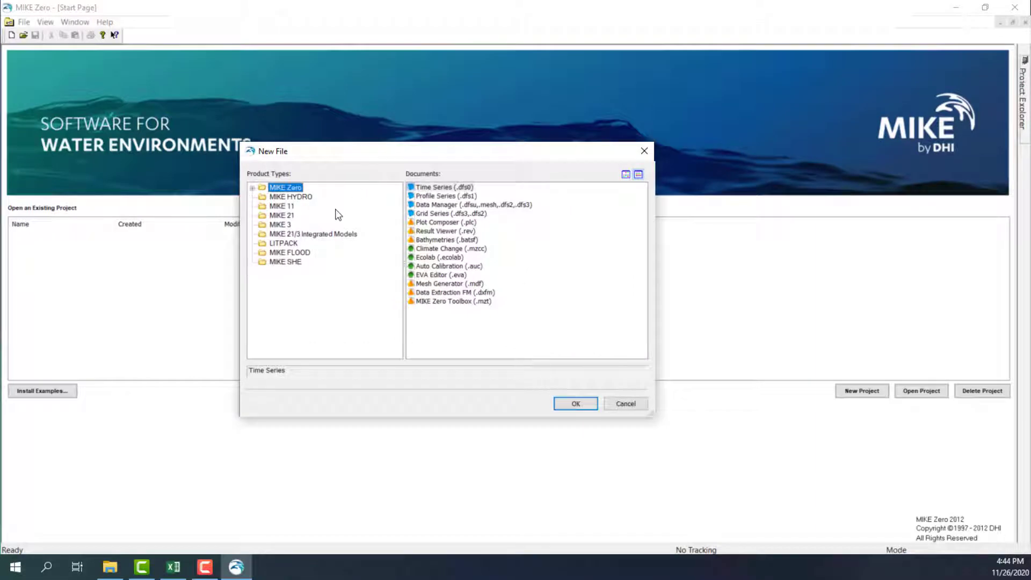
- Create a blank Time Series (.dfs0) document from the MIKE Zero product type
left_click(281, 225)
left_click(287, 263)
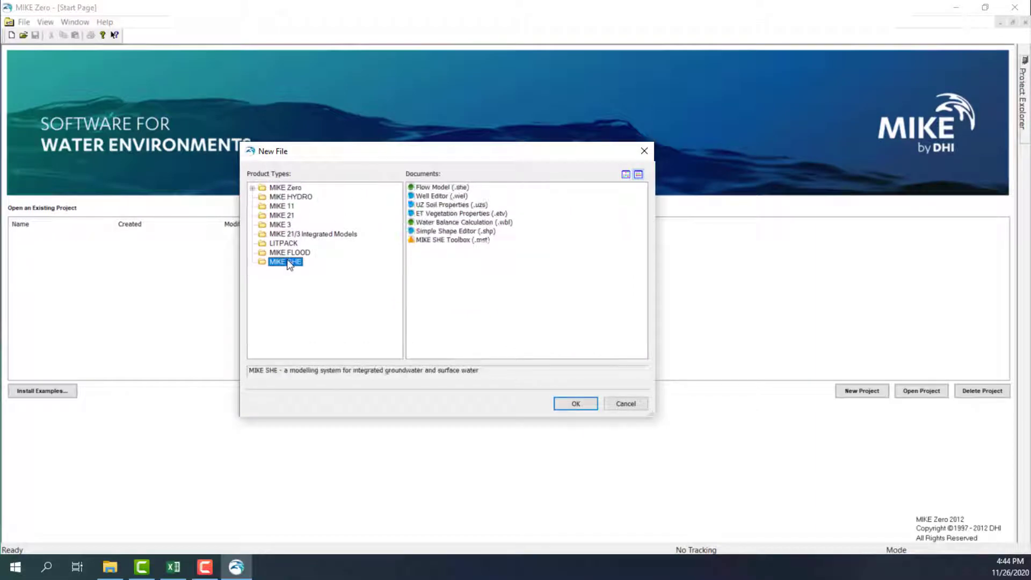
left_click(289, 188)
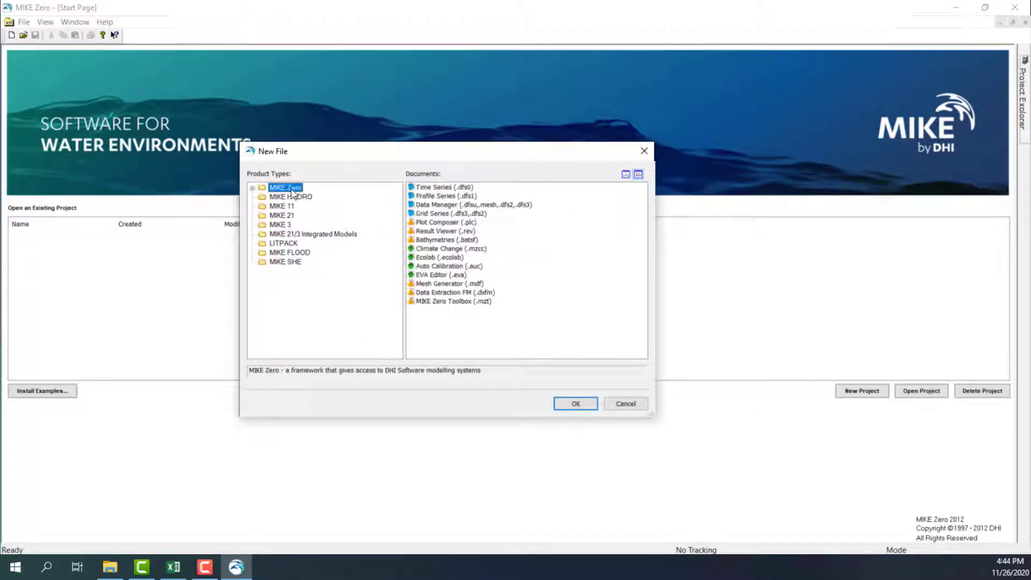
left_click(638, 175)
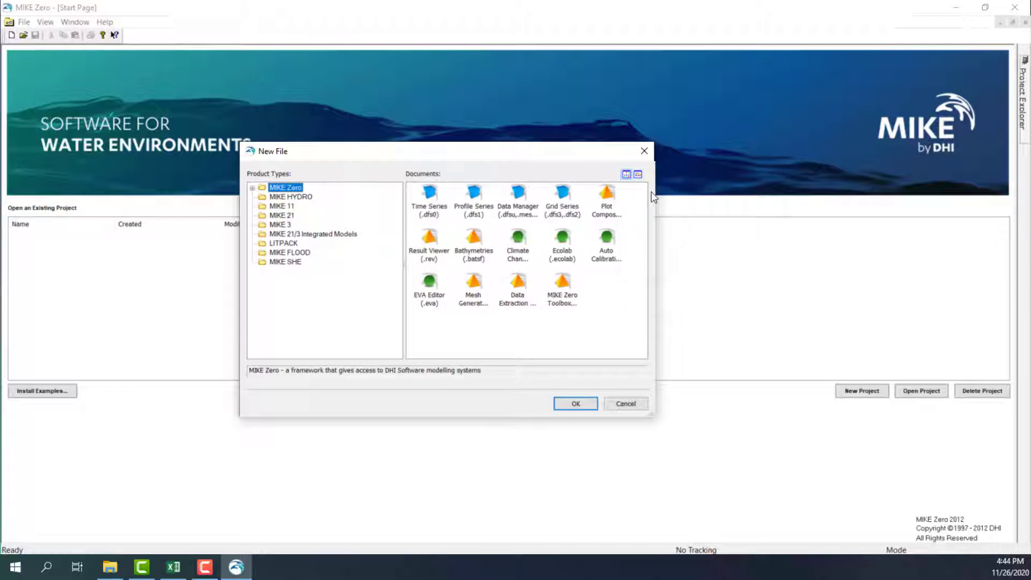
left_click(638, 176)
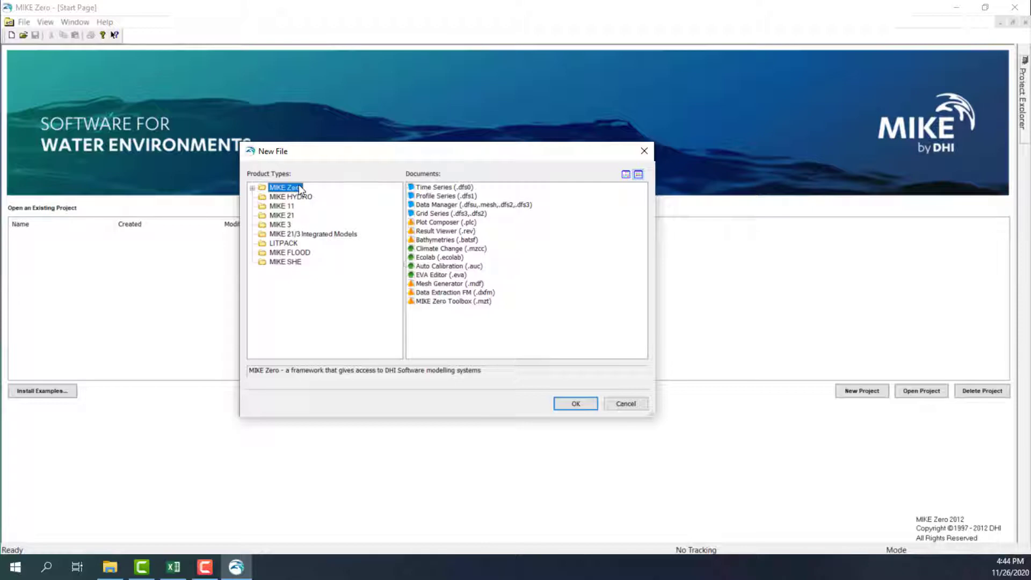
double_click(458, 188)
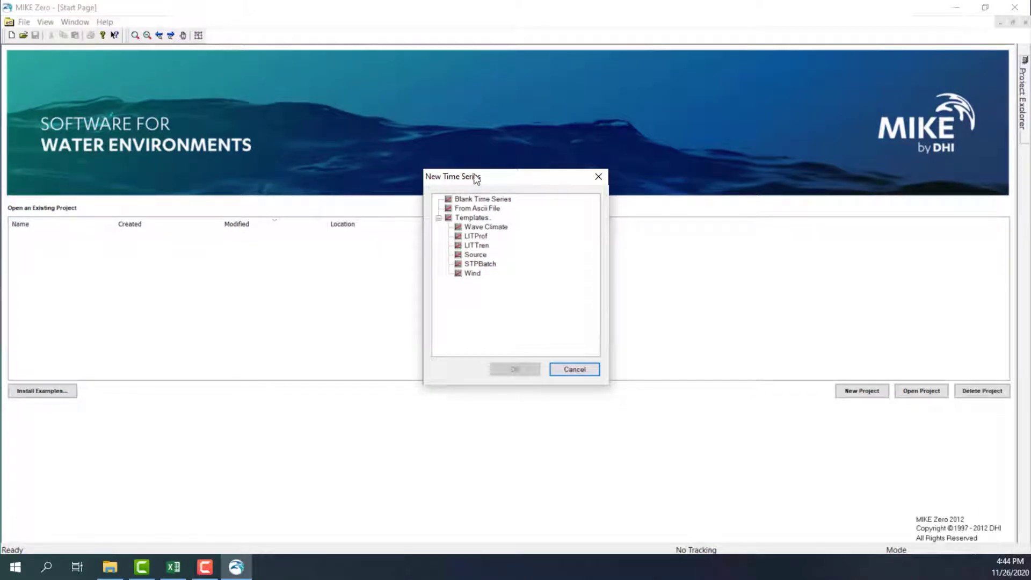
left_click_drag(475, 174, 558, 85)
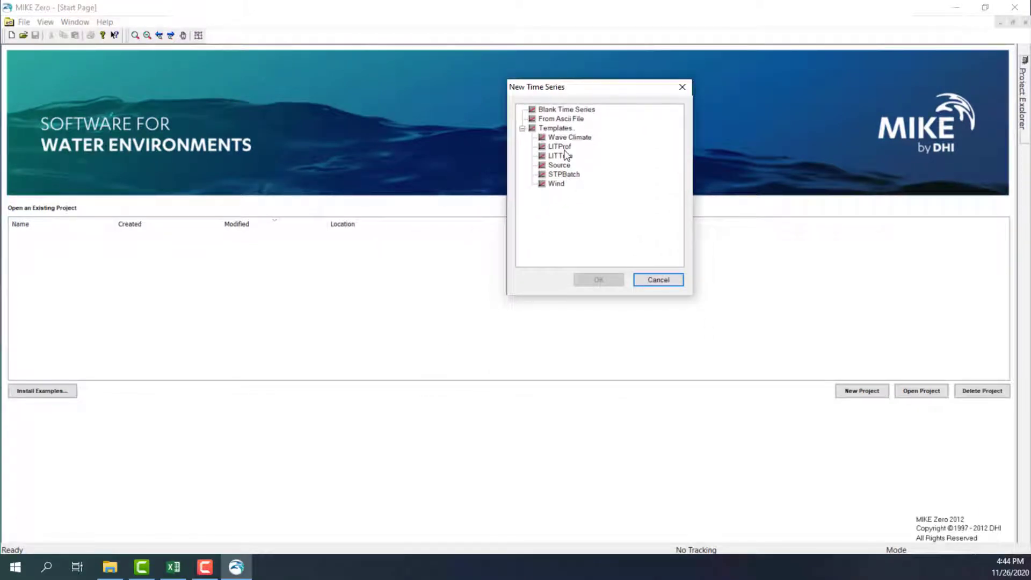
left_click(569, 110)
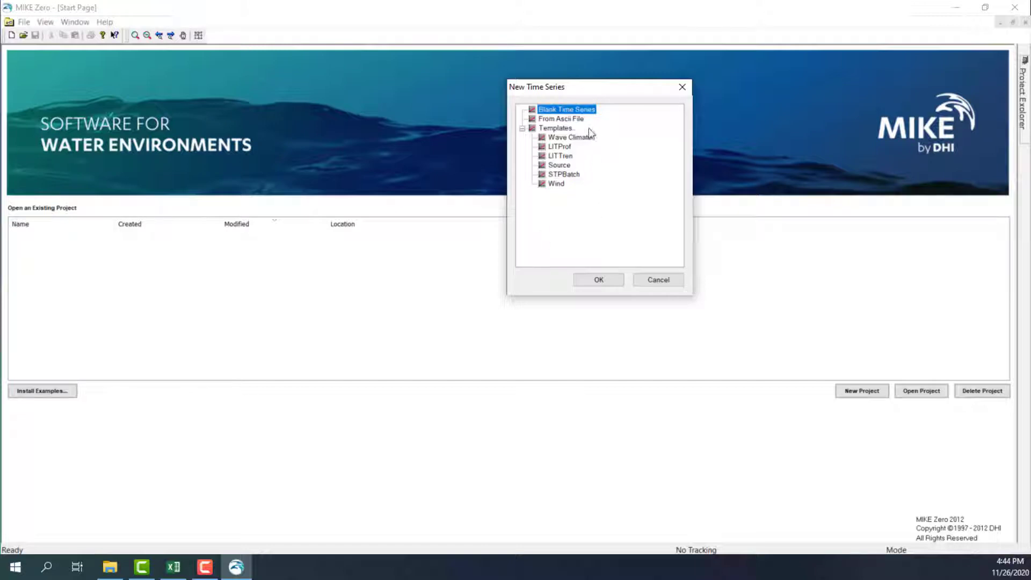
key("Return")
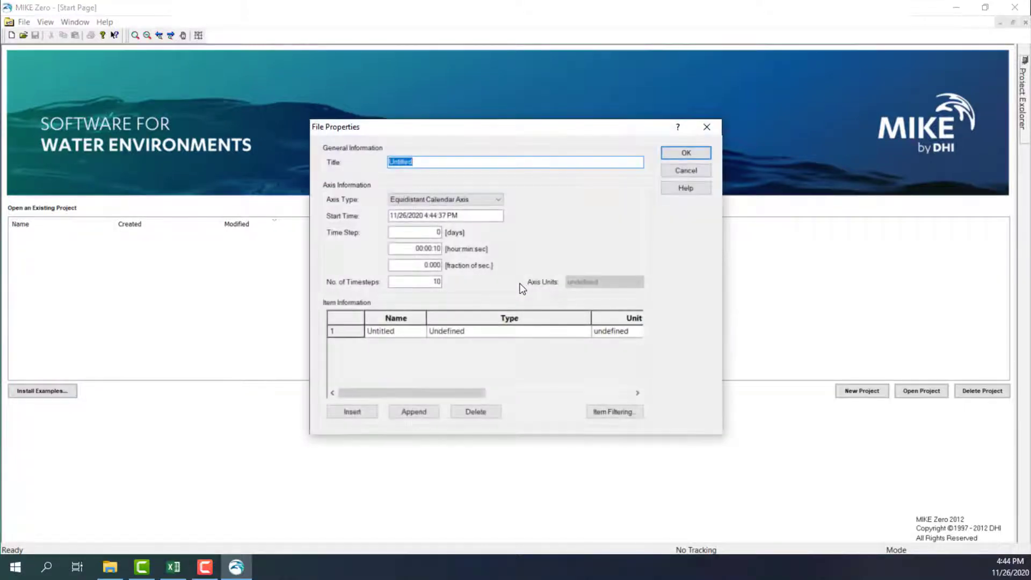
- Set the type of the untitled item to Significant wave height, with meter as its unit
left_click(402, 329)
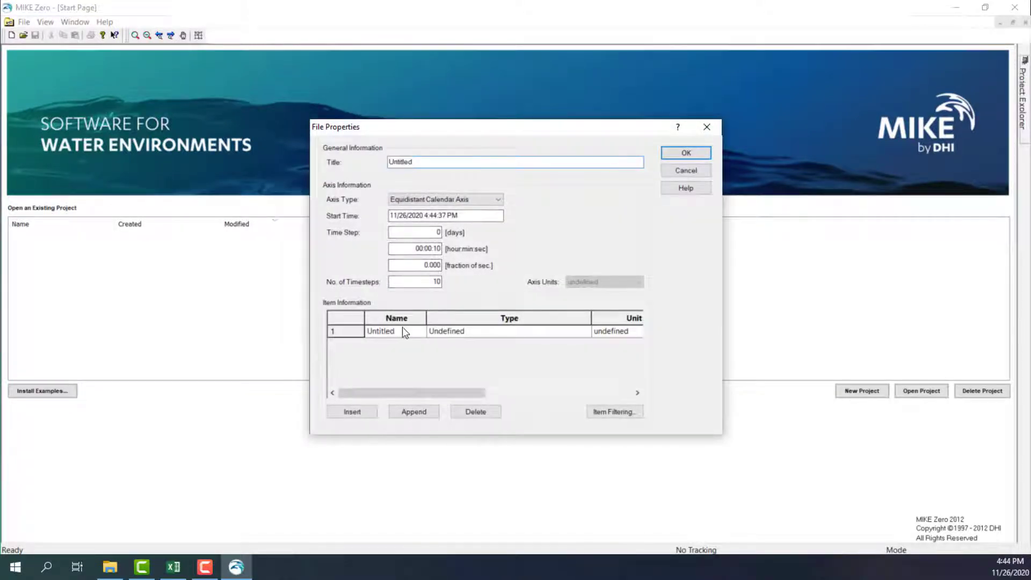
left_click(443, 332)
left_click(586, 332)
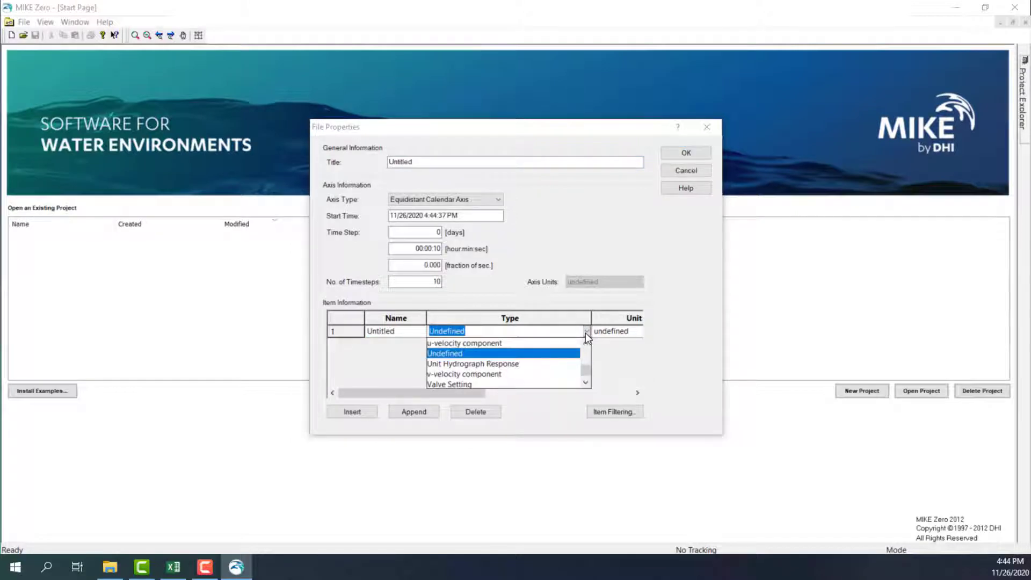
scroll(512, 370, "down", 2)
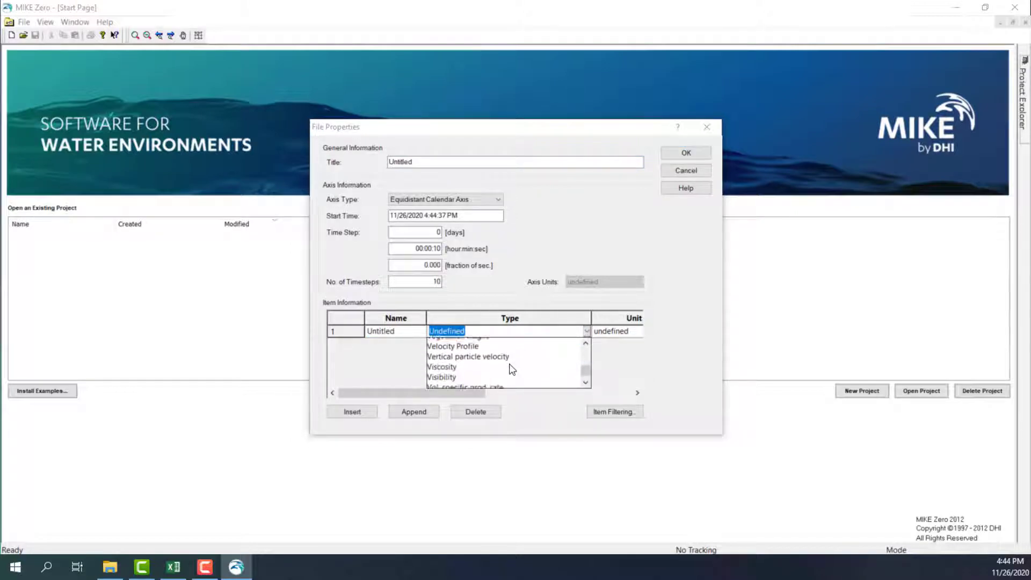
scroll(512, 369, "down", 2)
scroll(512, 370, "up", 4)
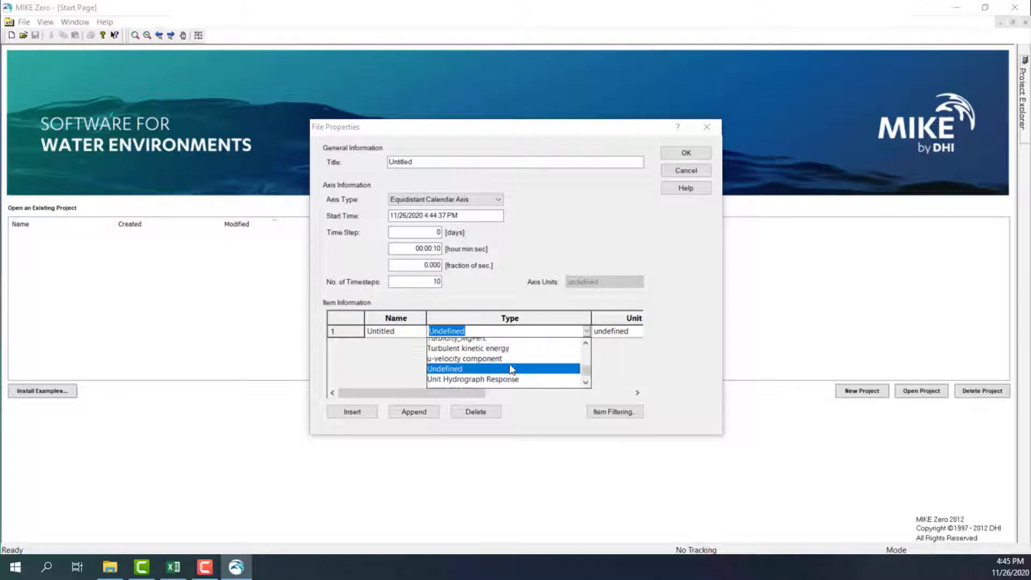
scroll(512, 369, "up", 6)
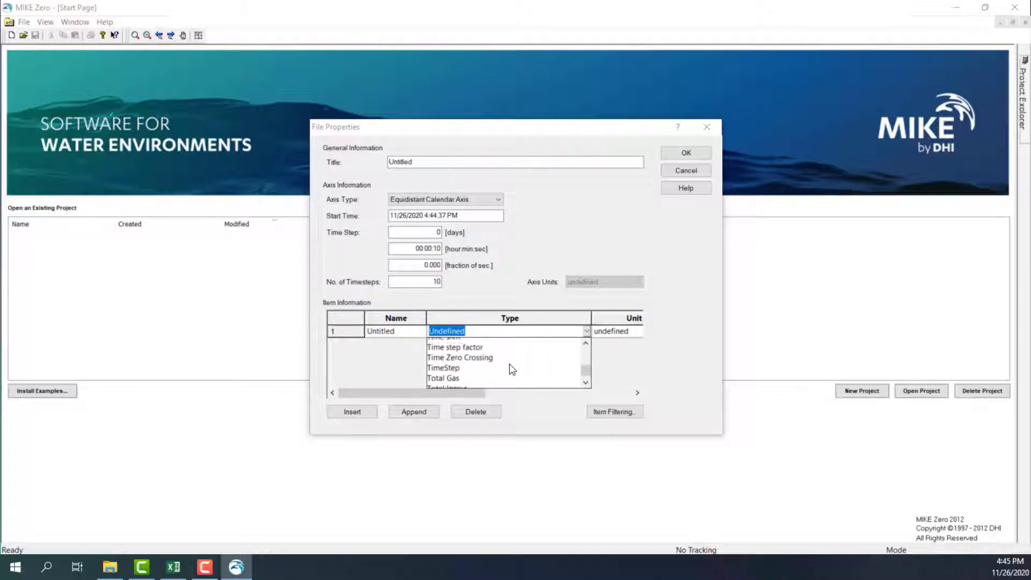
scroll(512, 370, "up", 8)
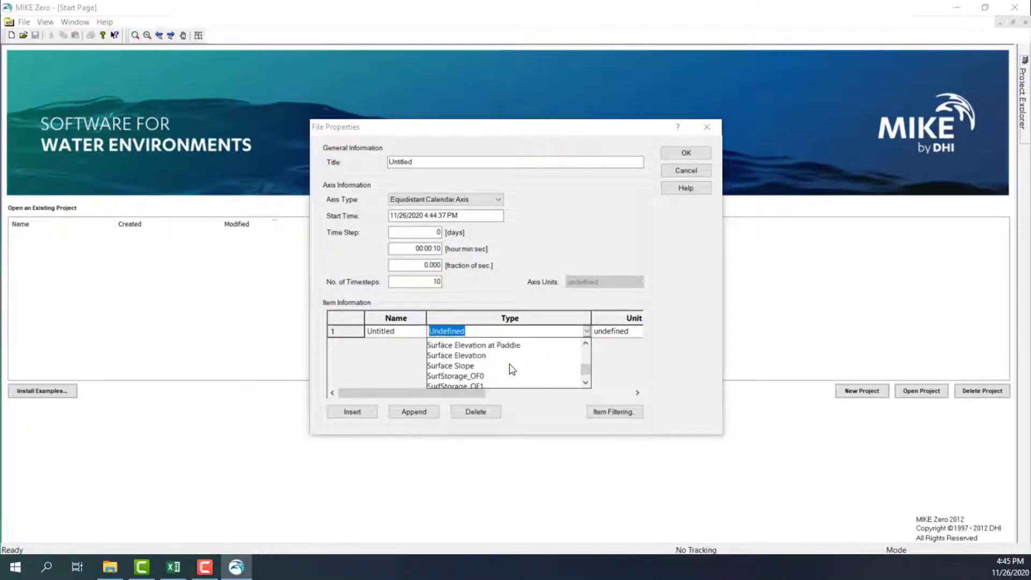
scroll(512, 370, "up", 5)
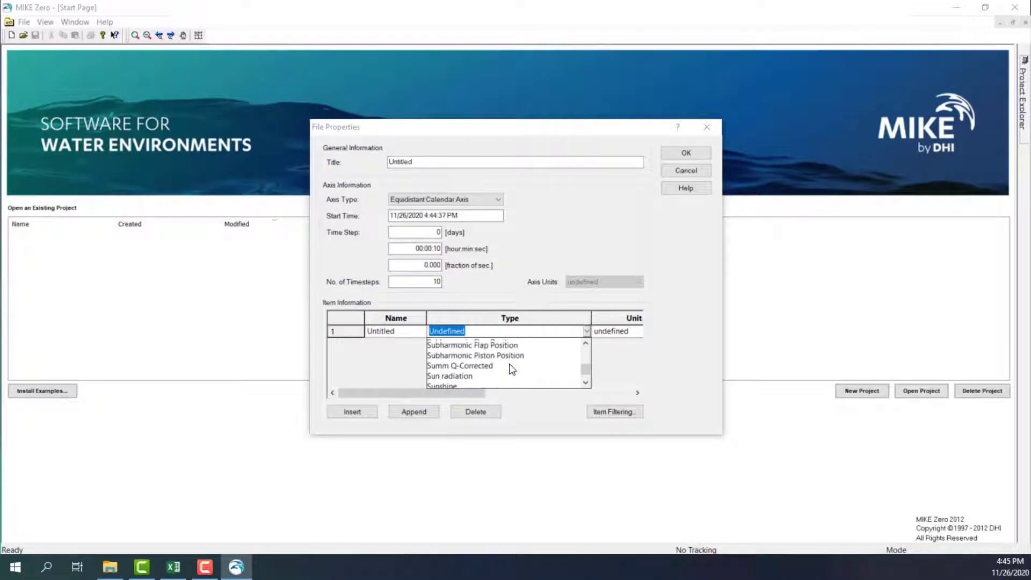
scroll(512, 369, "up", 4)
scroll(512, 370, "up", 8)
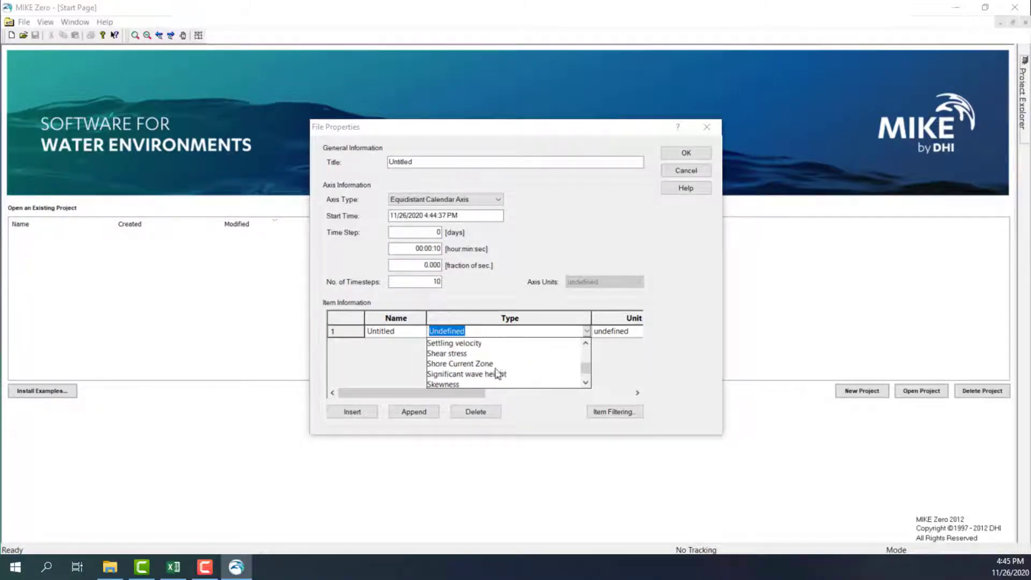
left_click(490, 373)
left_click(622, 331)
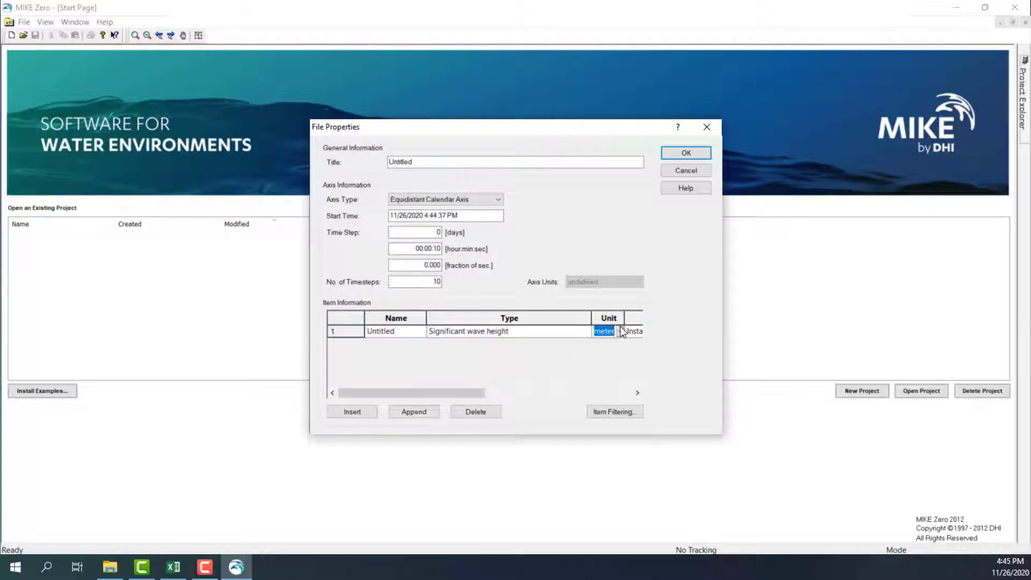
left_click(622, 331)
left_click(603, 353)
left_click_drag(473, 393, 391, 344)
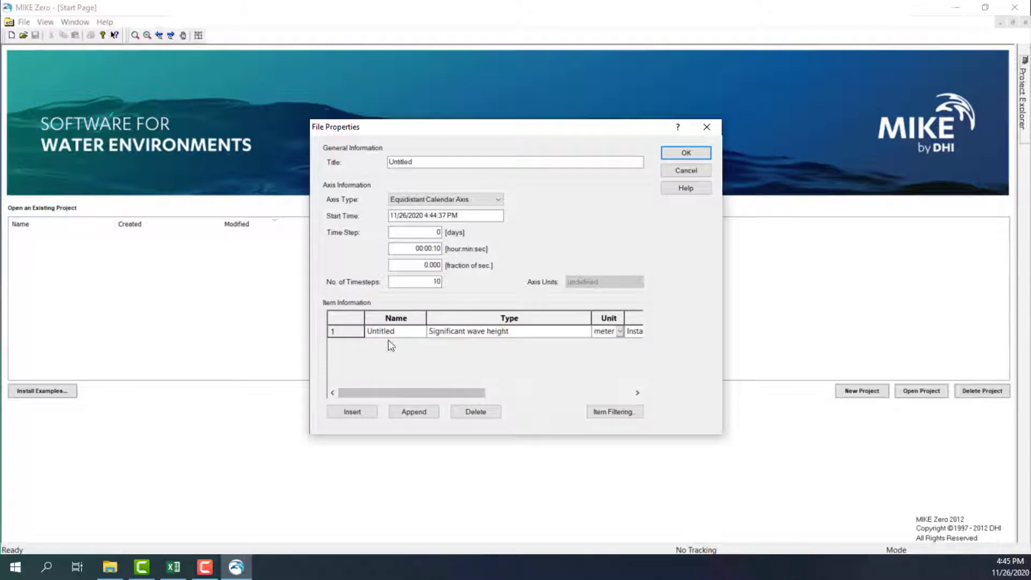
- Insert a new item above Significant wave height and set its type to Wave period
left_click(350, 411)
left_click(363, 411)
left_click(524, 336)
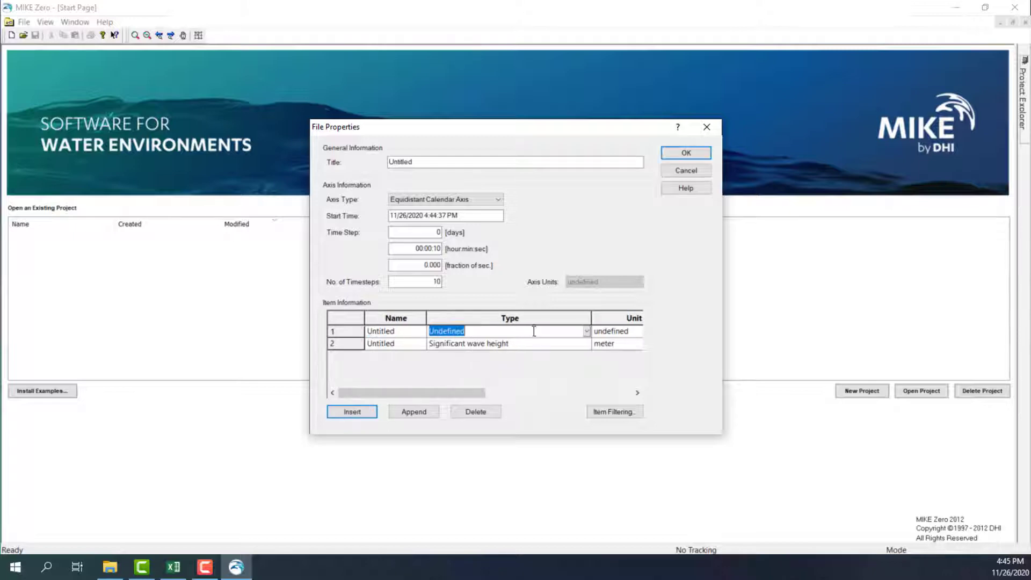
left_click(584, 331)
scroll(534, 357, "down", 1)
scroll(534, 357, "down", 1)
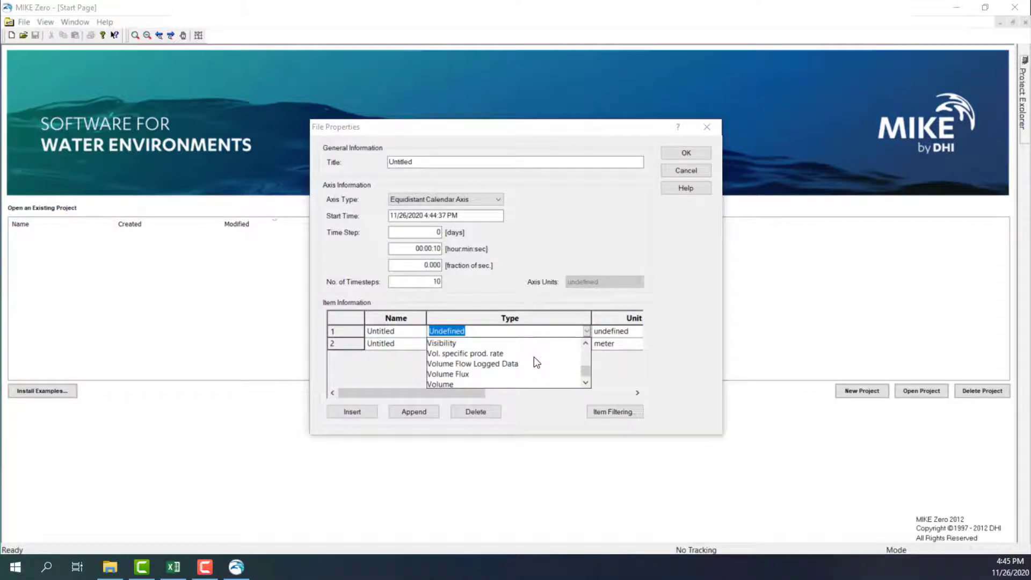
scroll(533, 356, "up", 6)
scroll(534, 356, "up", 8)
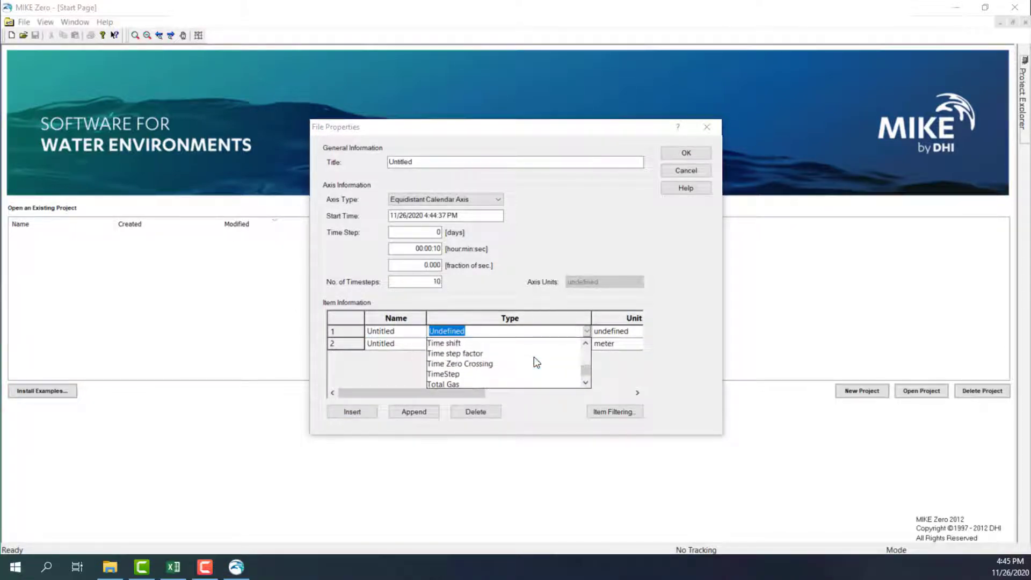
scroll(534, 356, "down", 9)
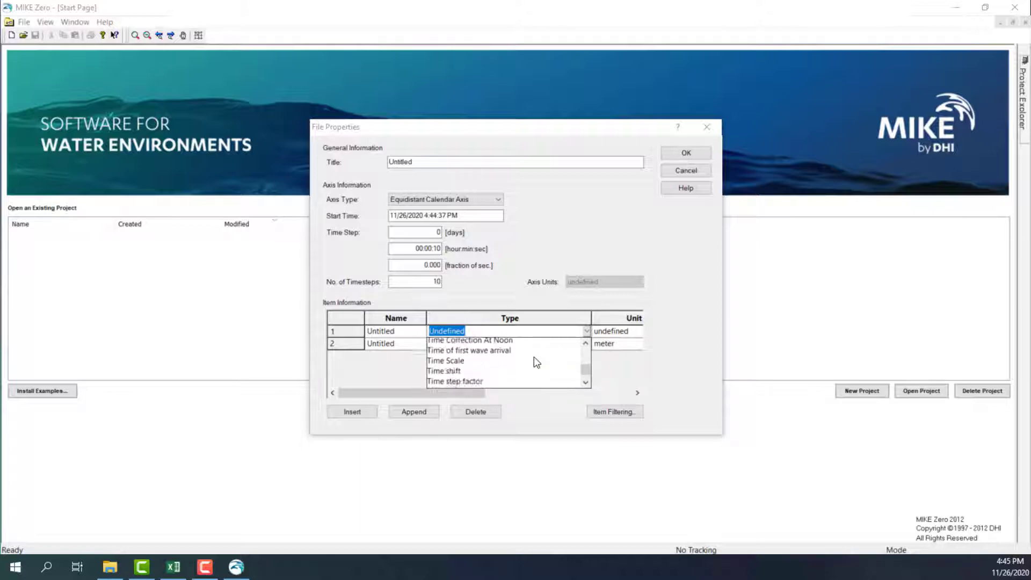
scroll(534, 357, "down", 12)
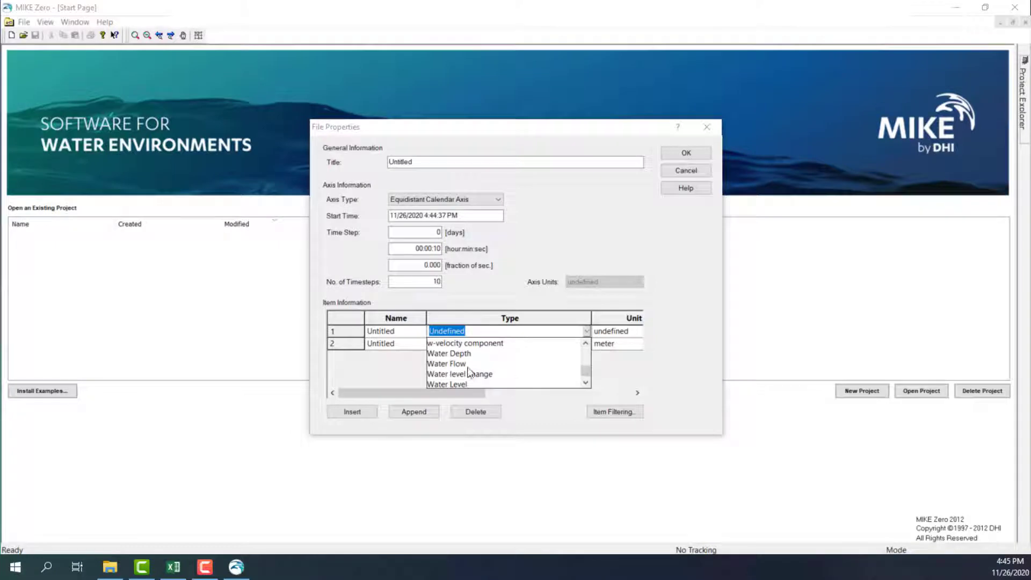
scroll(465, 379, "down", 1)
scroll(465, 379, "down", 3)
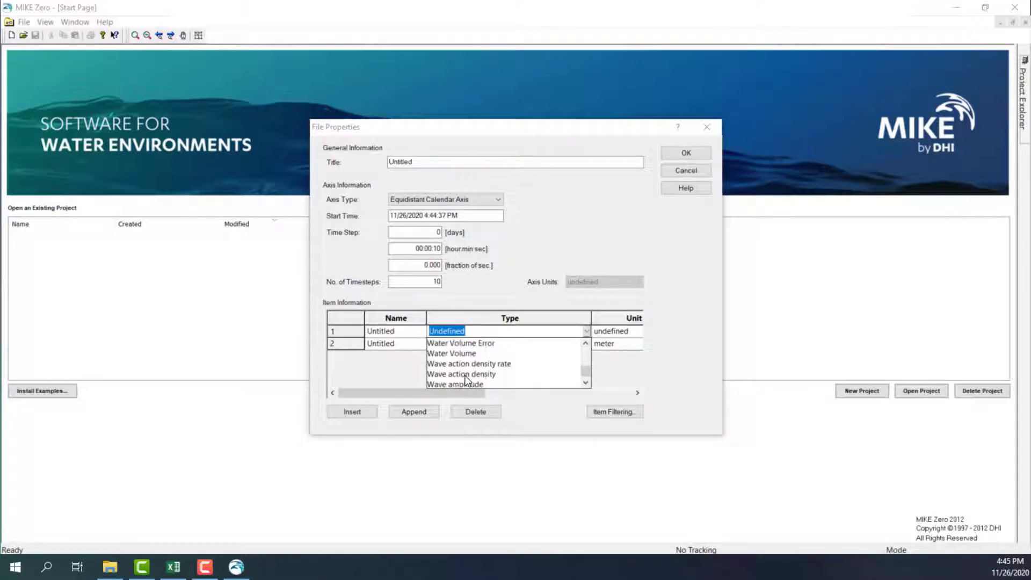
scroll(466, 380, "down", 2)
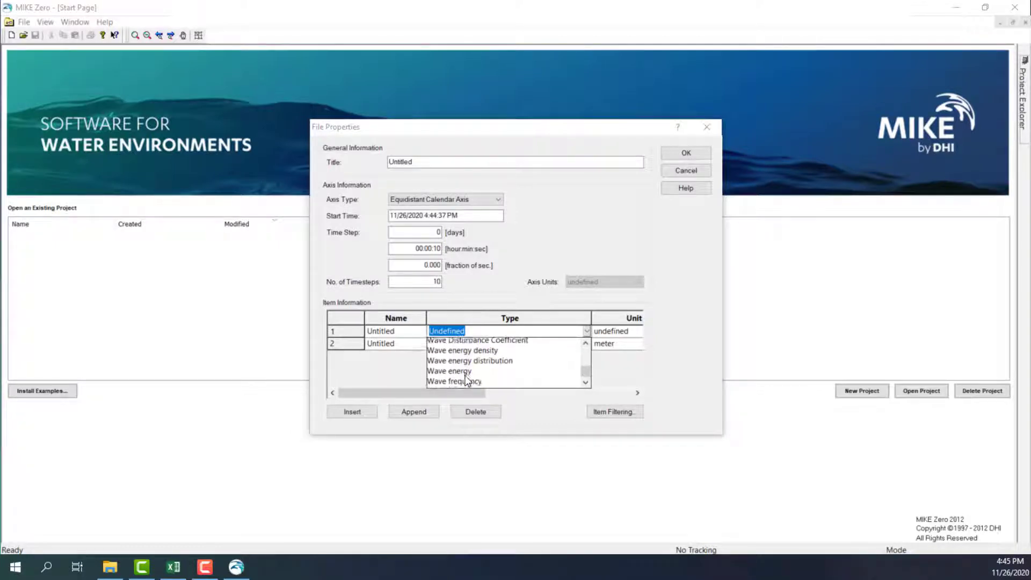
left_click(467, 376)
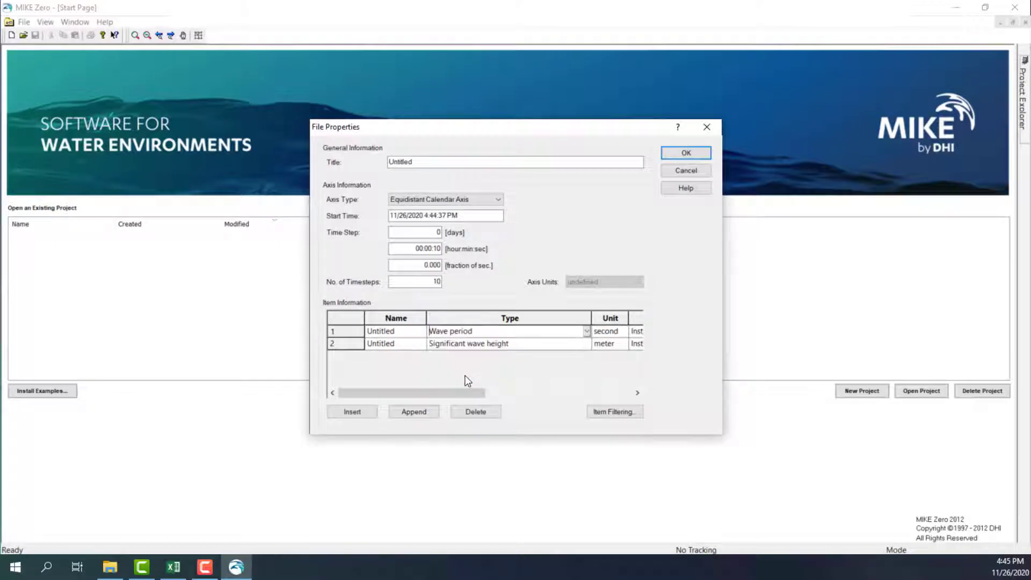
- Insert an item between Wave period and Significant wave height and set its type to Water Depth
left_click(494, 346)
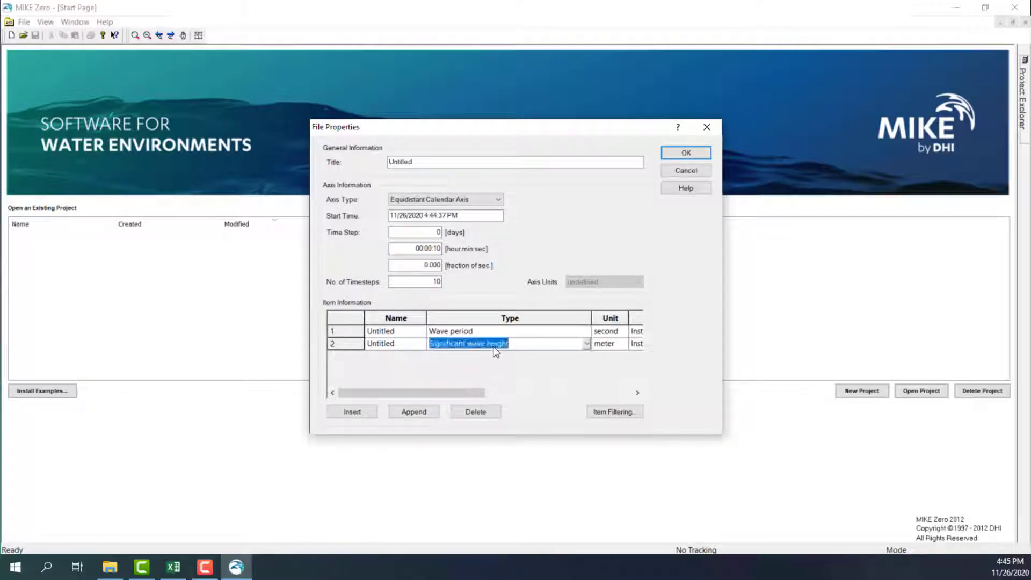
left_click(586, 346)
left_click(586, 346)
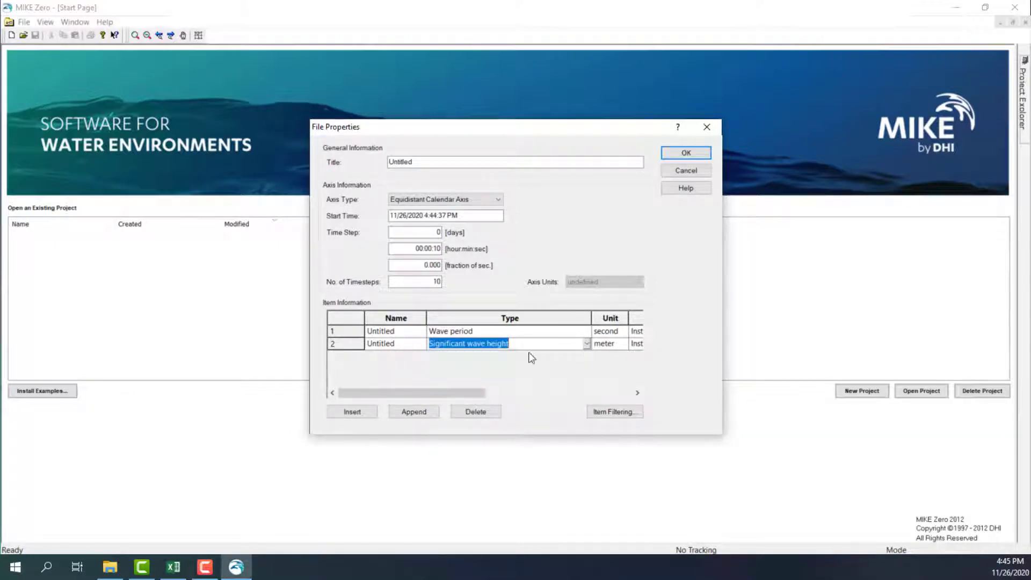
left_click(352, 411)
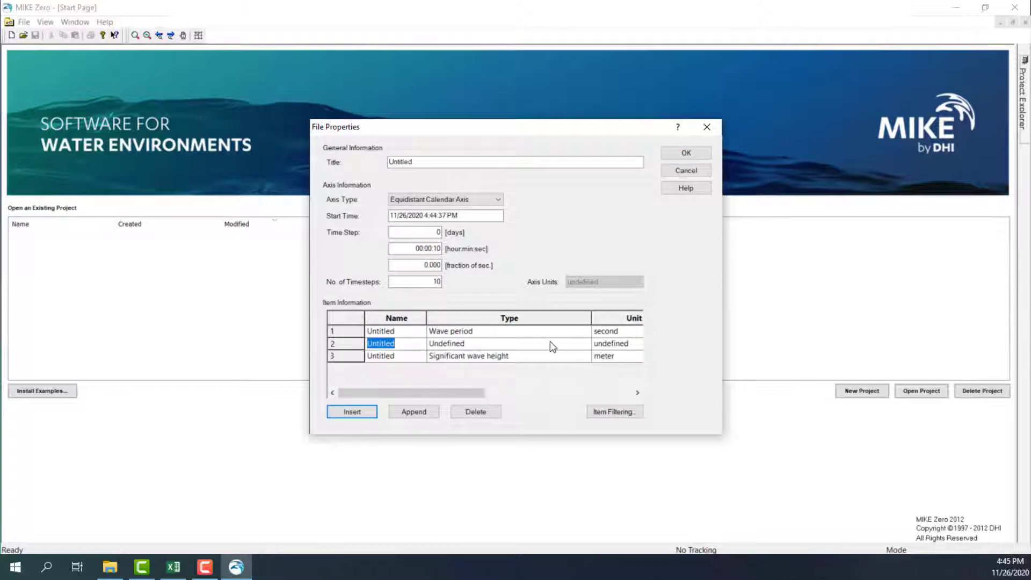
left_click(570, 344)
left_click(587, 345)
scroll(550, 360, "down", 10)
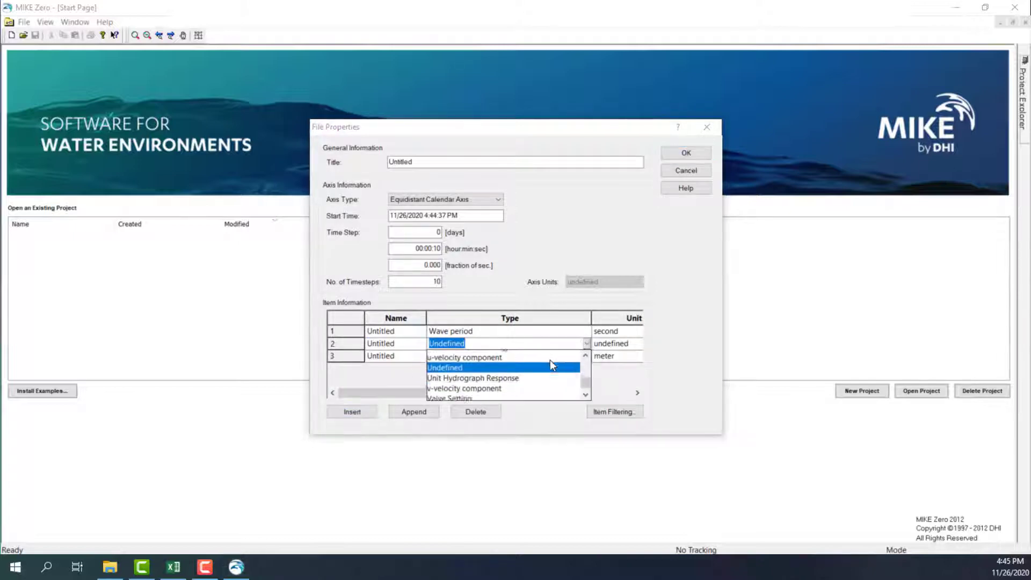
scroll(550, 359, "up", 1)
left_click(515, 365)
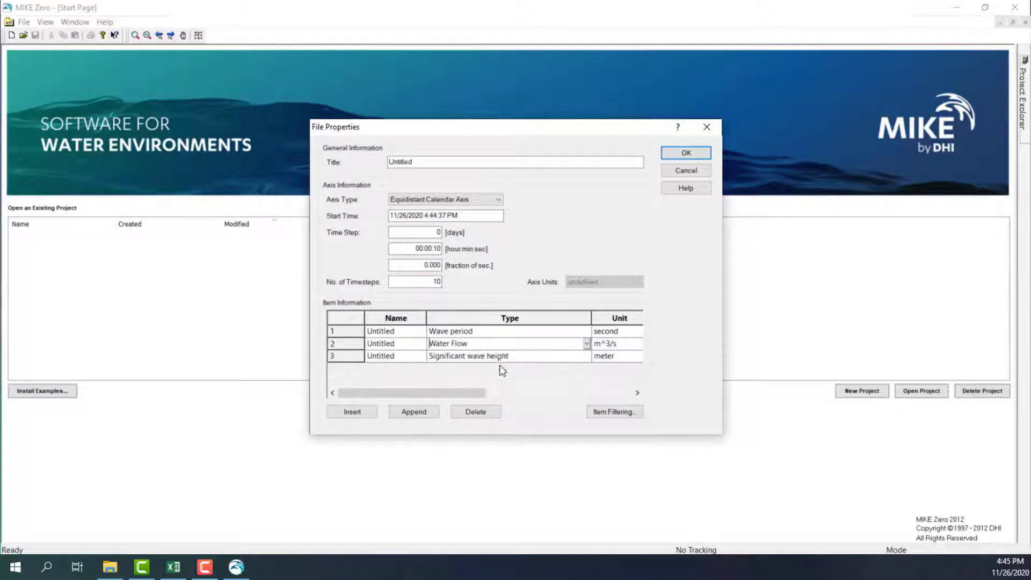
left_click(584, 344)
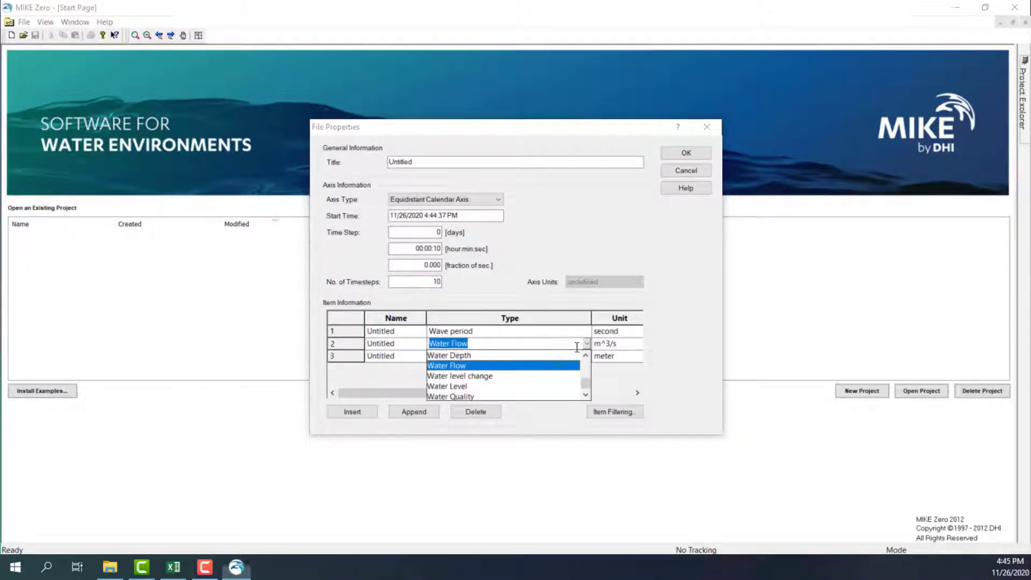
left_click(534, 357)
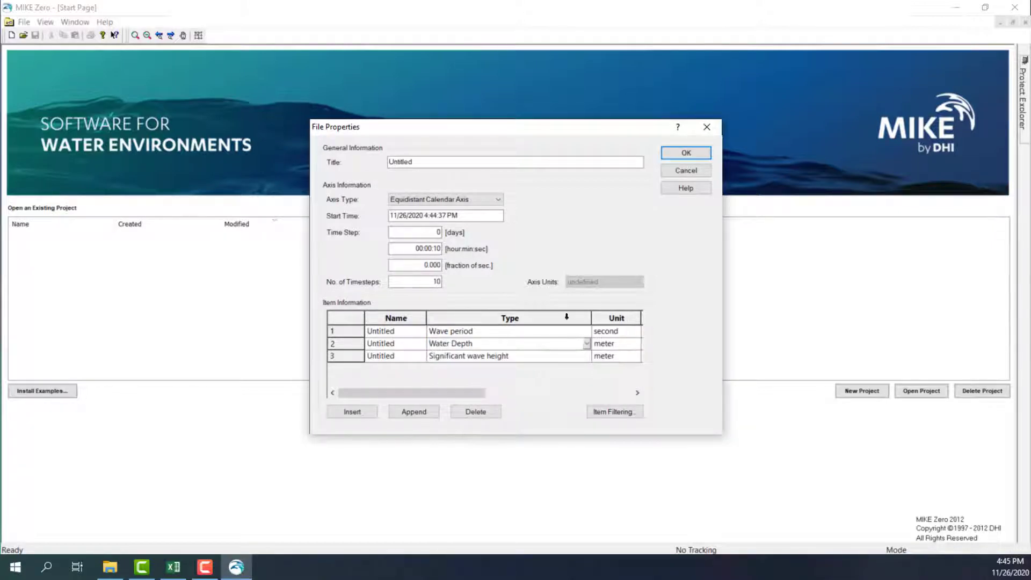
- Review the names and types of the Wave period and Significant wave height items and close the file properties
left_click(395, 331)
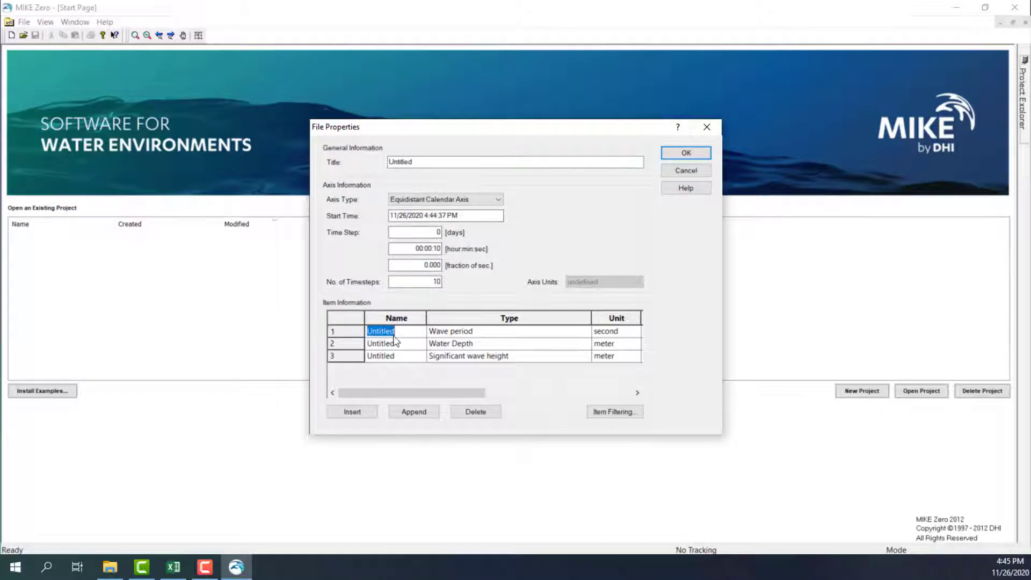
left_click(475, 331)
left_click(489, 356)
left_click(491, 356)
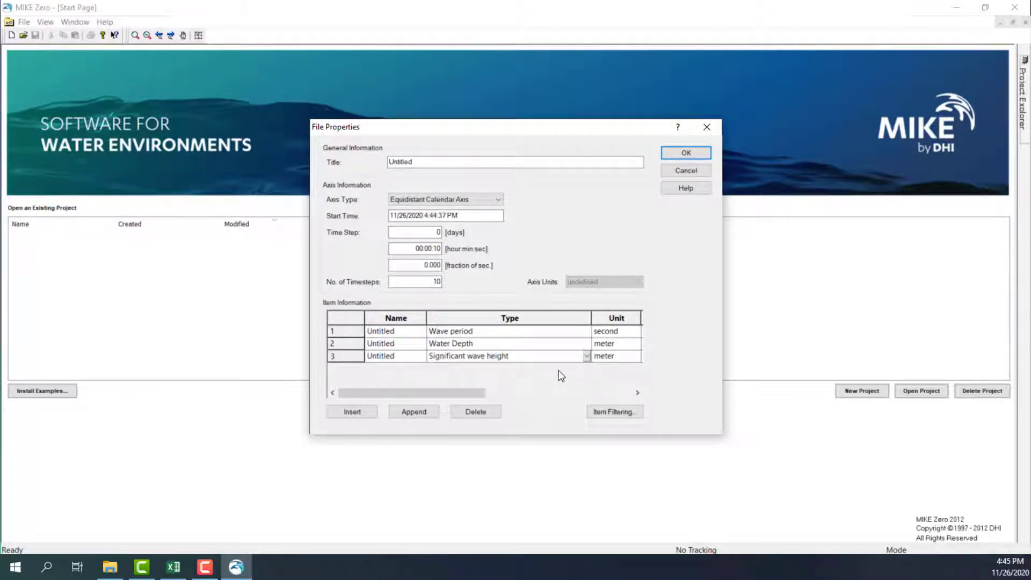
left_click(686, 153)
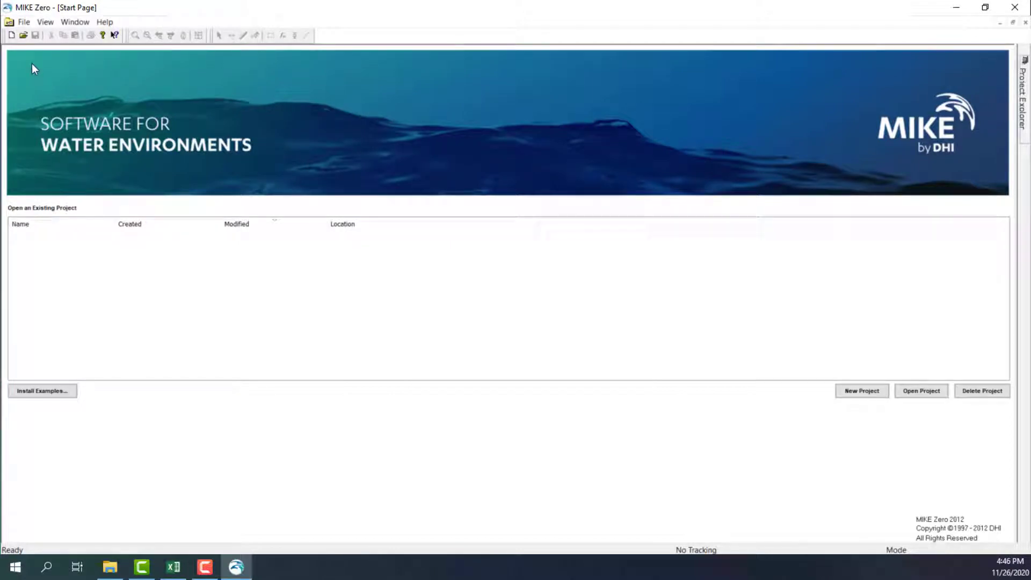
- Start a new Time Series (.dfs0) document from the Wind template
left_click(12, 35)
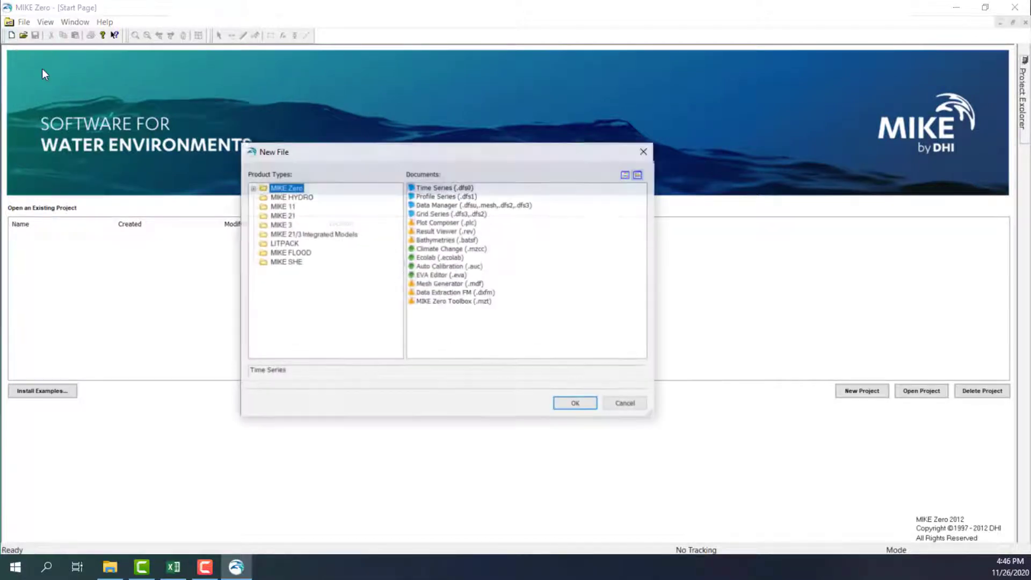
double_click(409, 187)
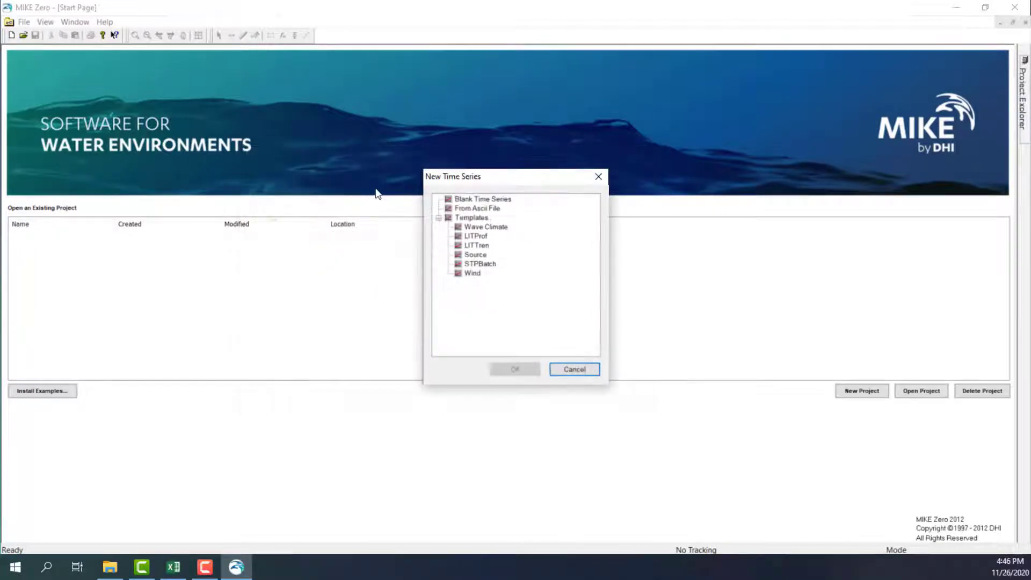
left_click(465, 272)
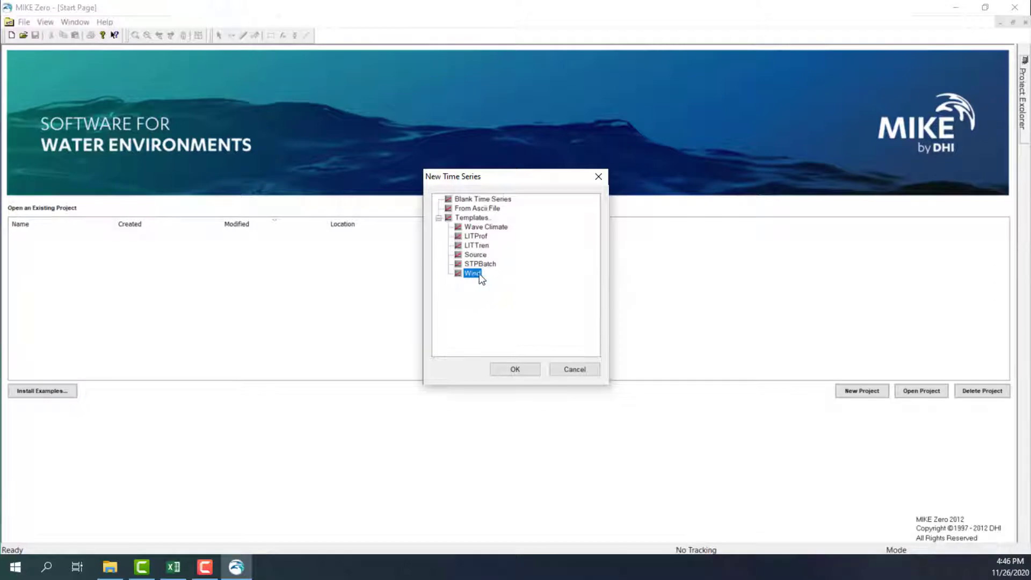
double_click(473, 273)
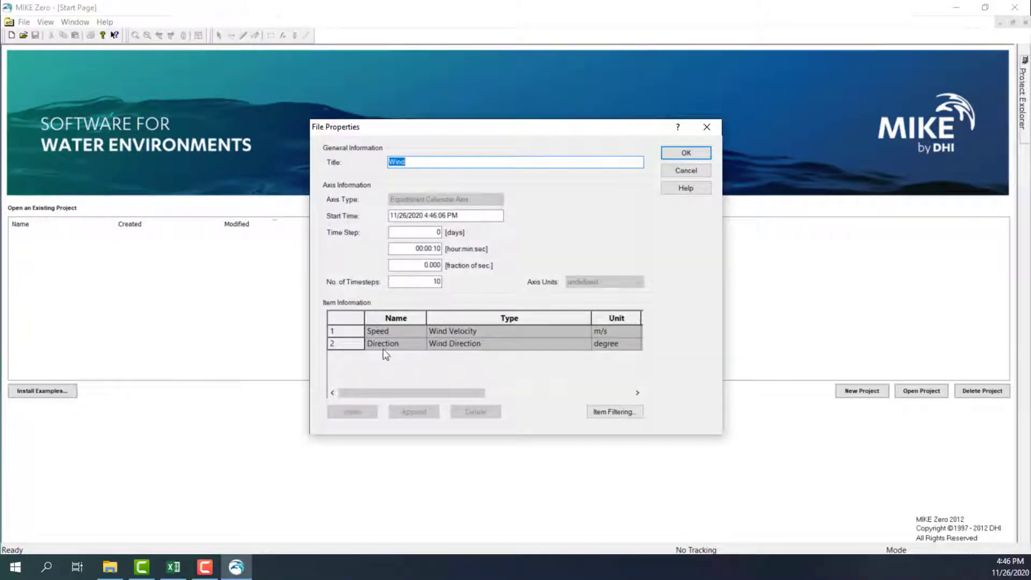
- Examine the Speed and Direction items predefined by the Wind template and cancel the file properties
left_click(412, 333)
left_click(475, 329)
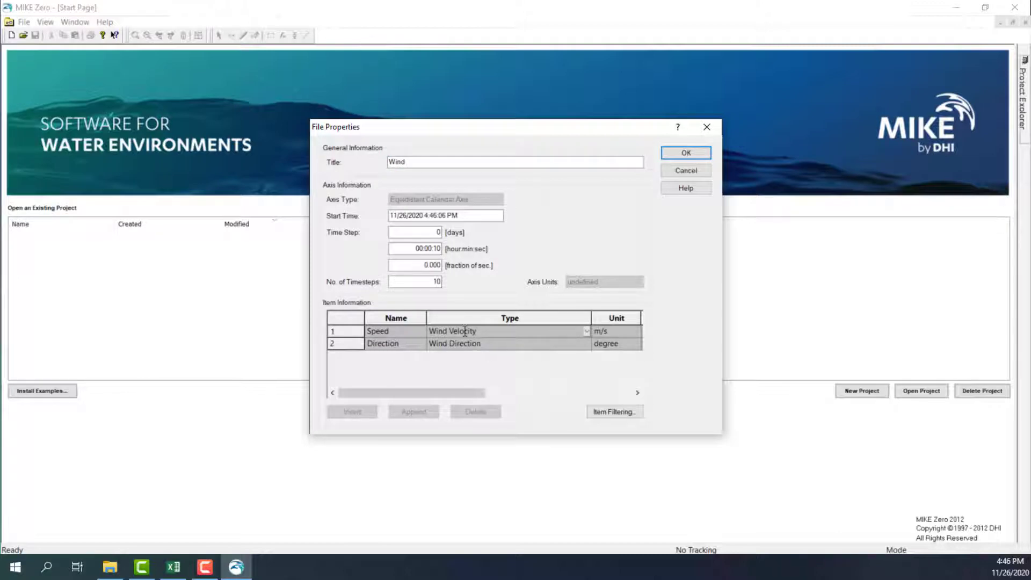
left_click(569, 348)
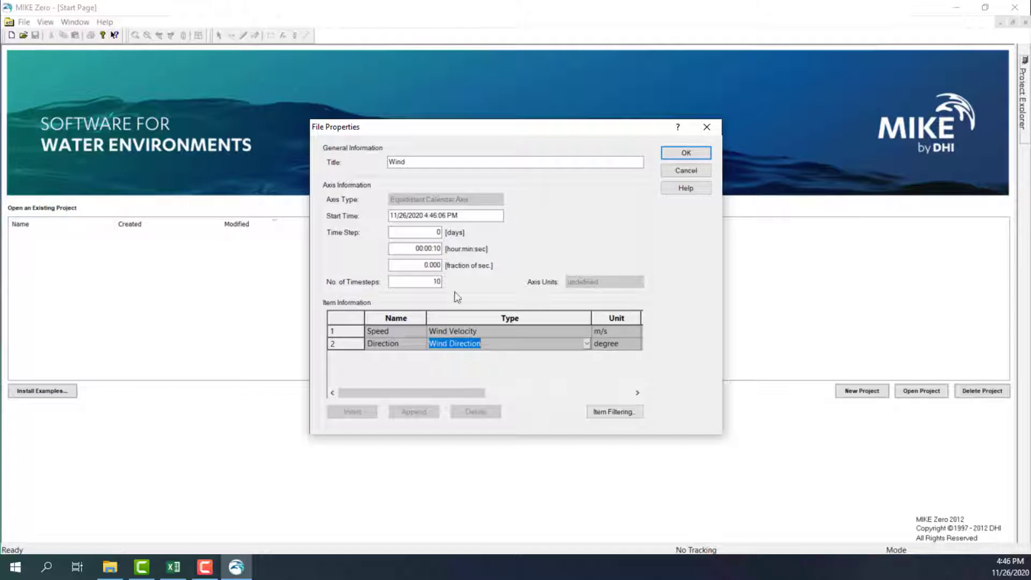
left_click(663, 167)
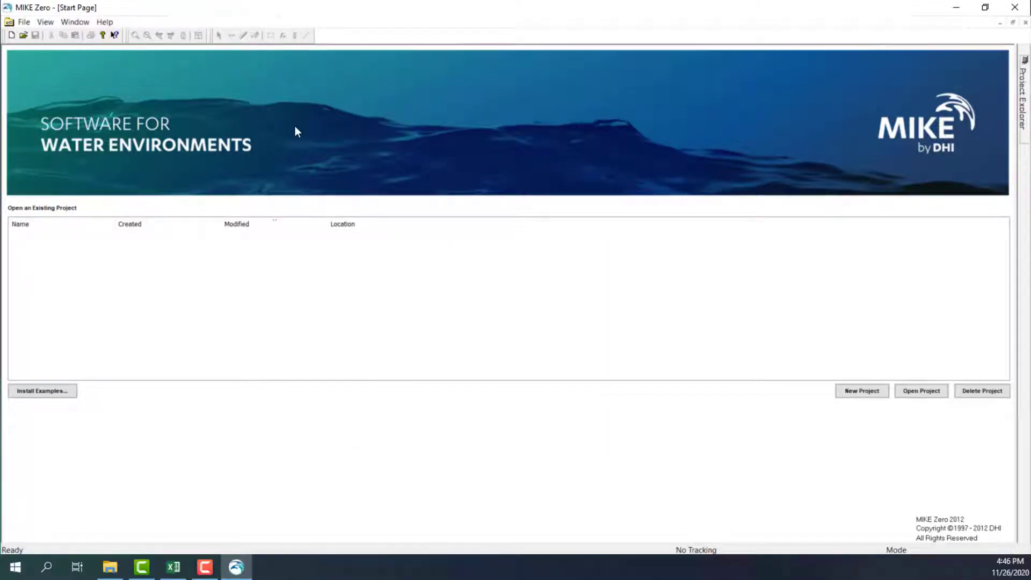
- Start a new Time Series (.dfs0) document from the Wind template and title it "Data Angin Praktikum"
left_click(11, 35)
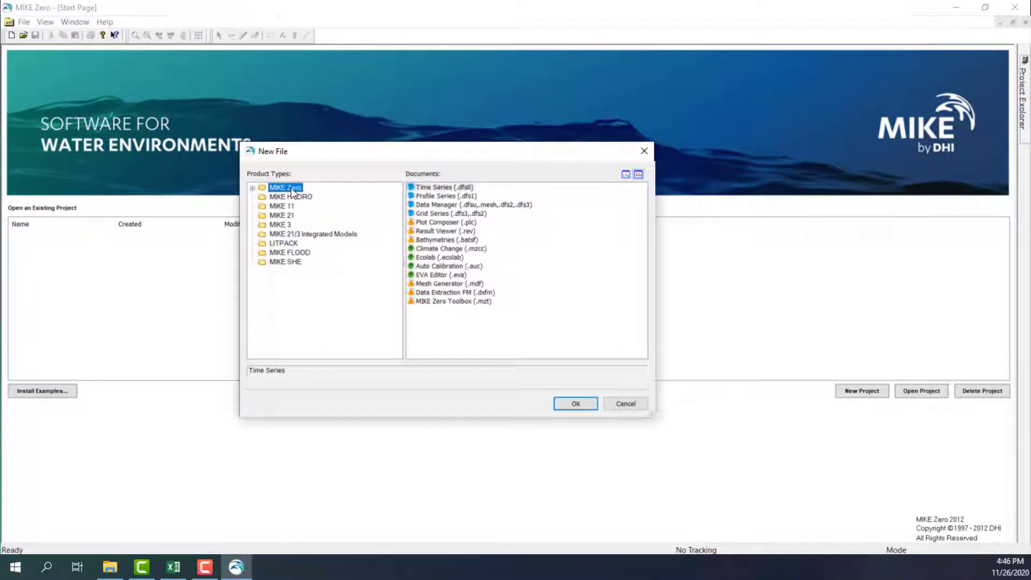
double_click(437, 188)
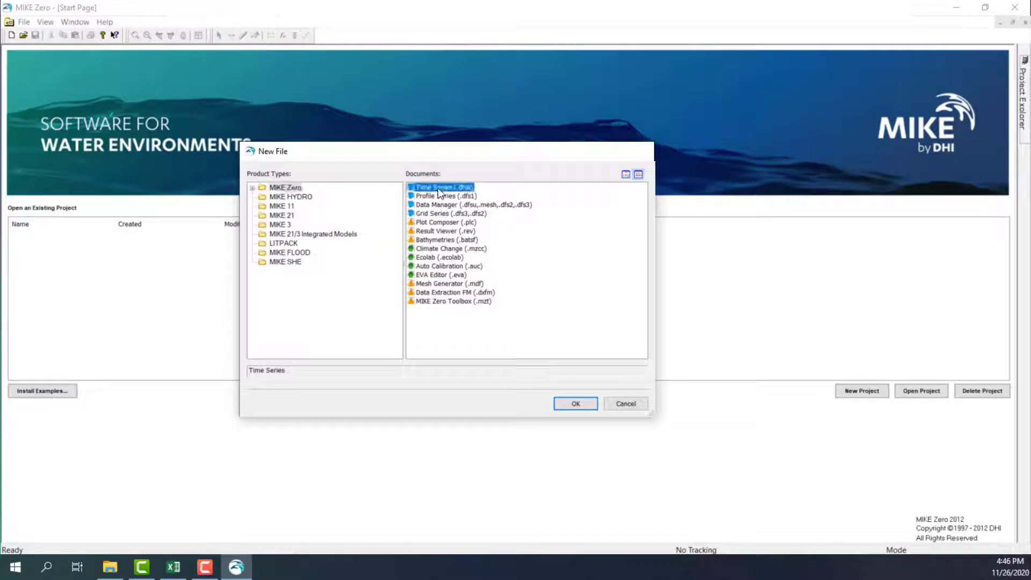
double_click(473, 274)
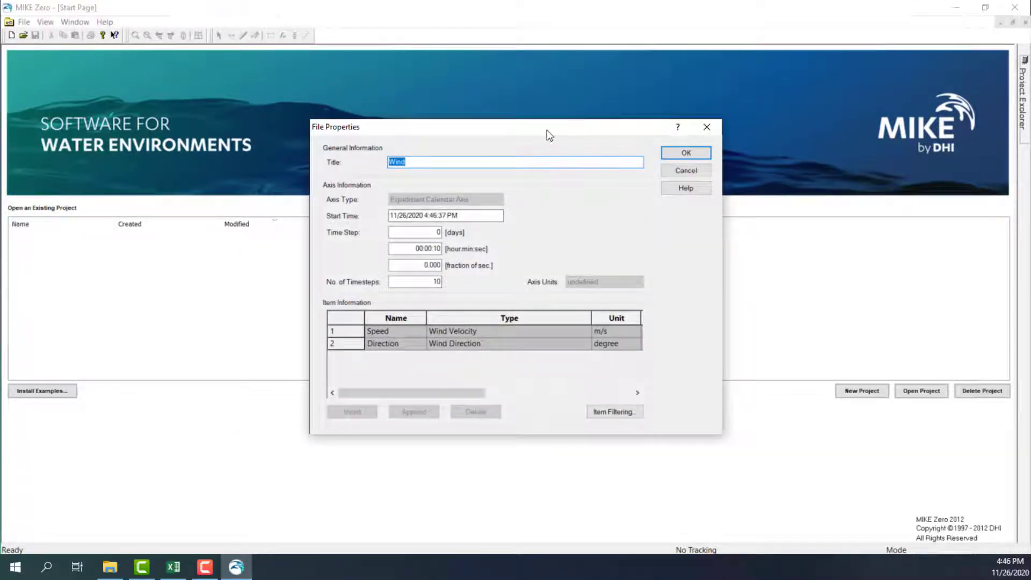
left_click_drag(545, 129, 559, 91)
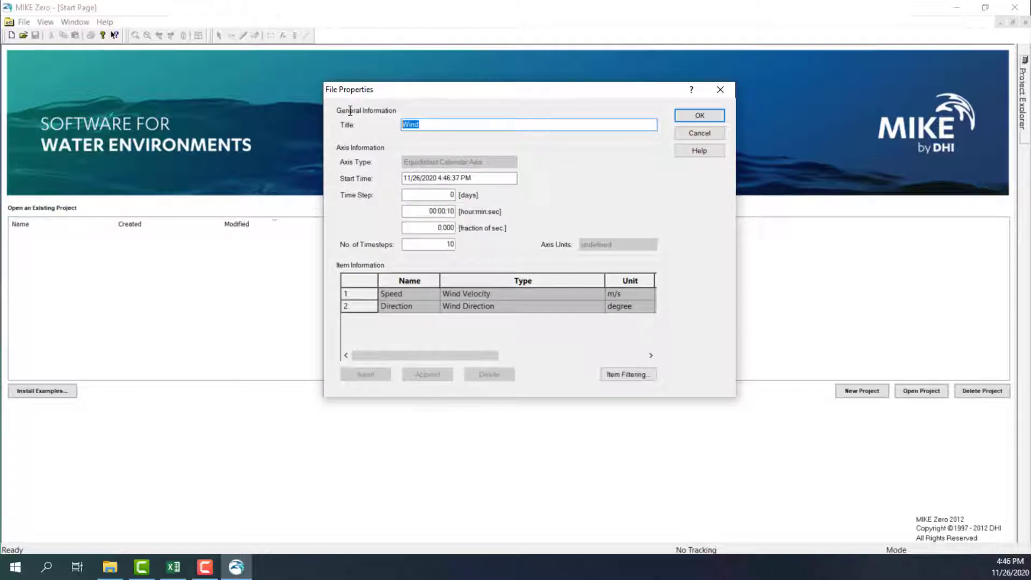
type("Data Angin Praktik")
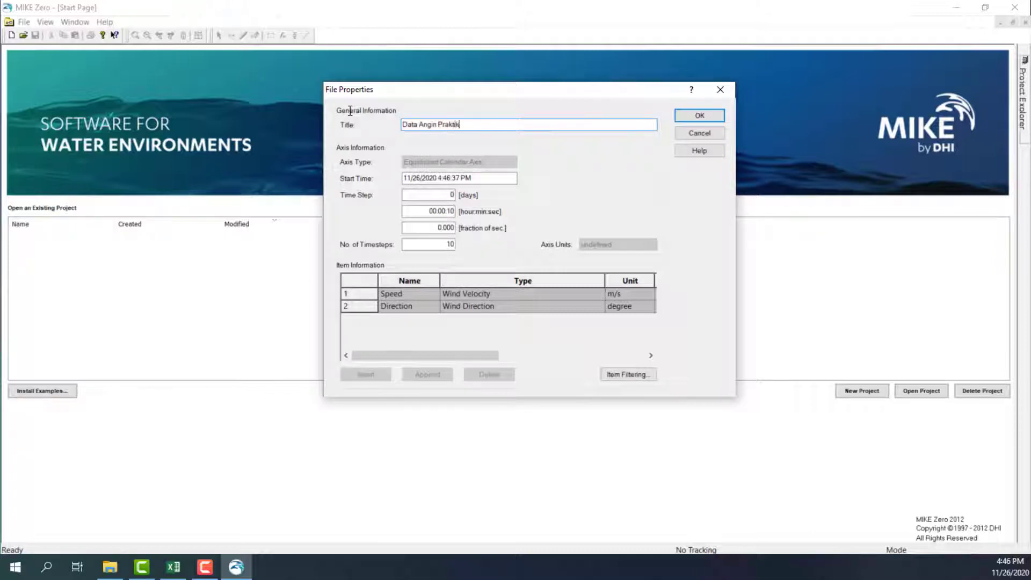
type("um")
- Switch to DataAngin.xls in Excel and examine the Tahun, Bulan, Tanggal and Jam values of the first and last records
left_click(477, 175)
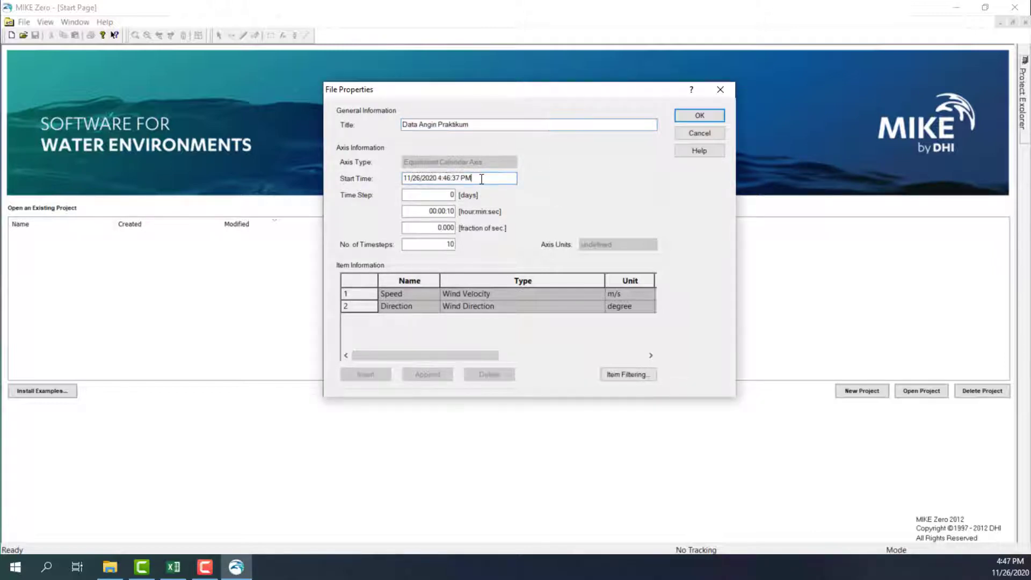
mouse_move(164, 578)
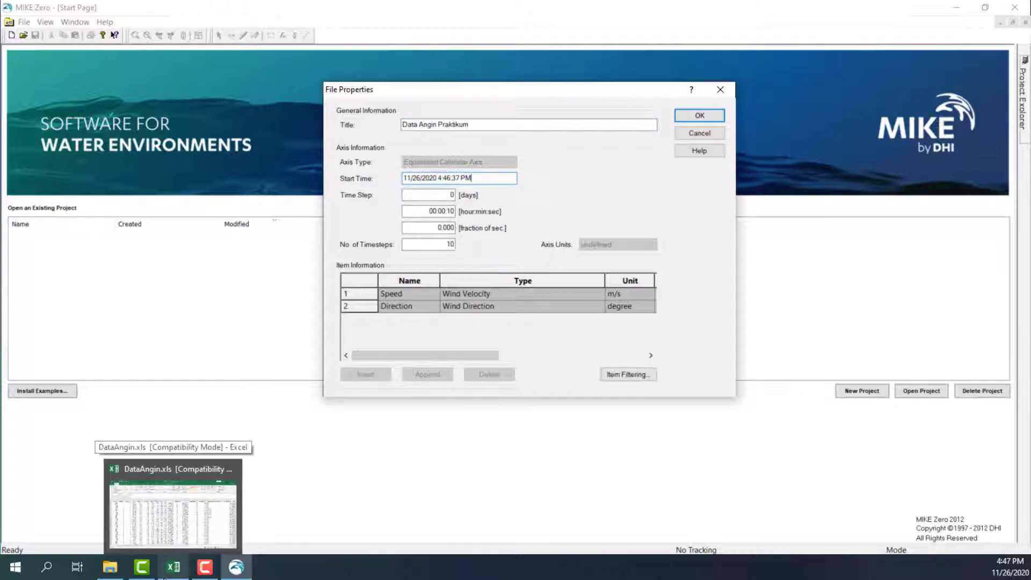
left_click(173, 505)
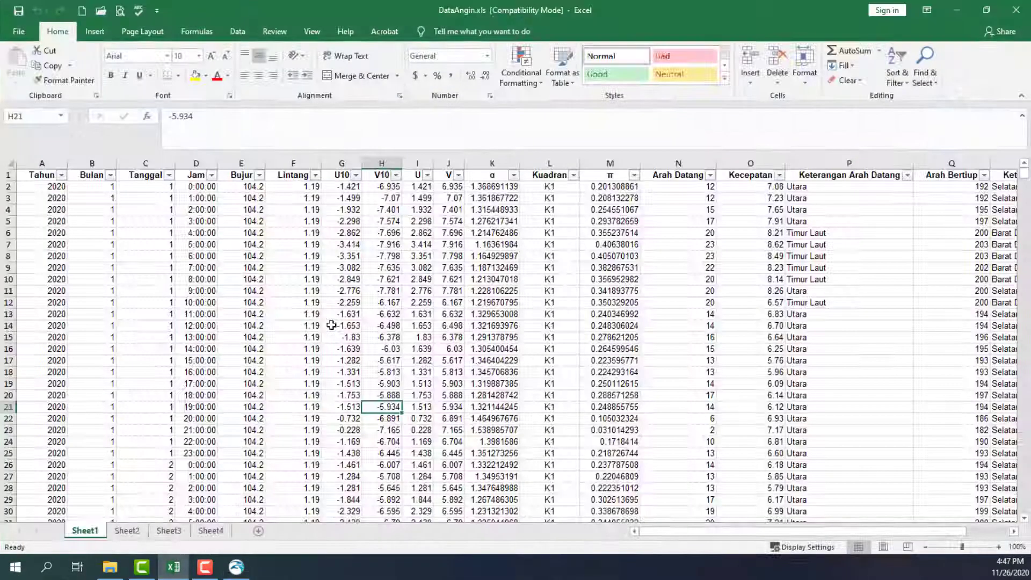
left_click(176, 215)
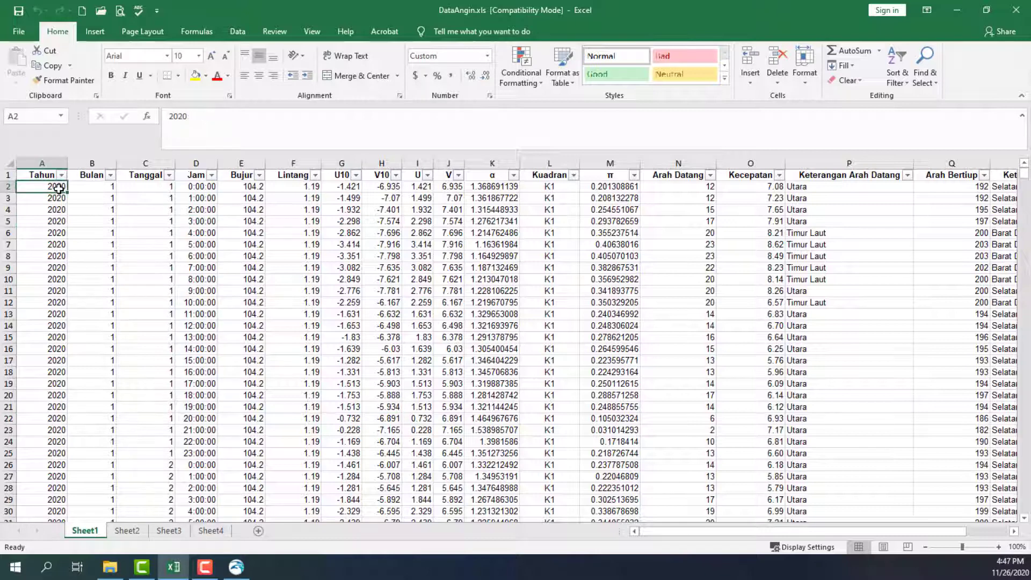
left_click(59, 188)
left_click(135, 186)
left_click_drag(135, 187, 37, 175)
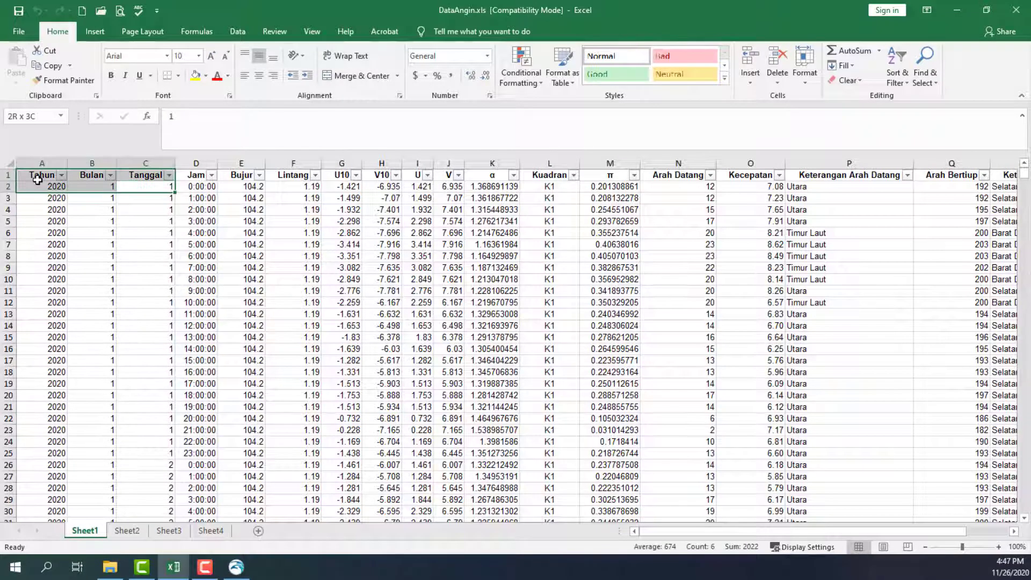
left_click(185, 187)
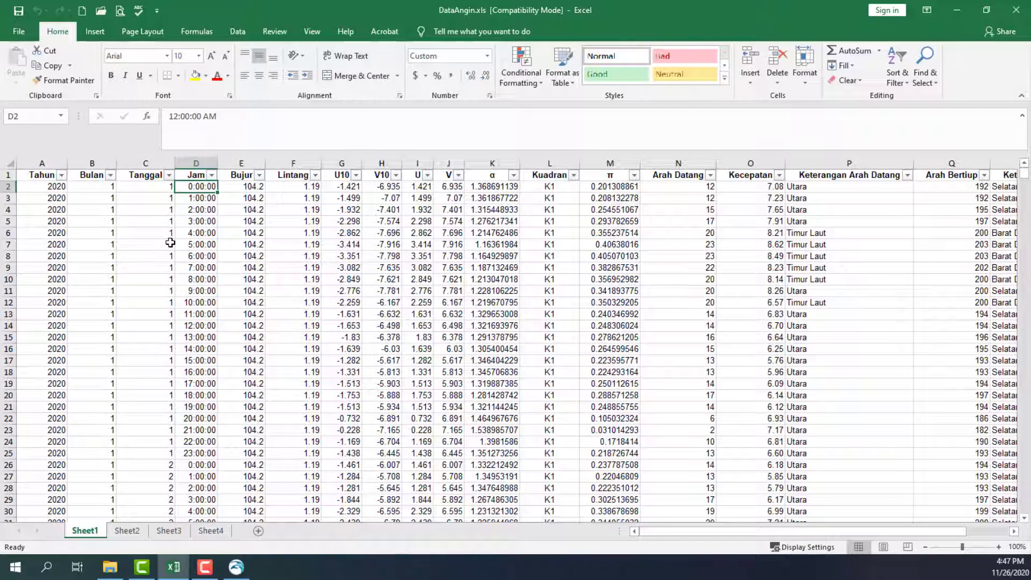
key("ctrl+Down")
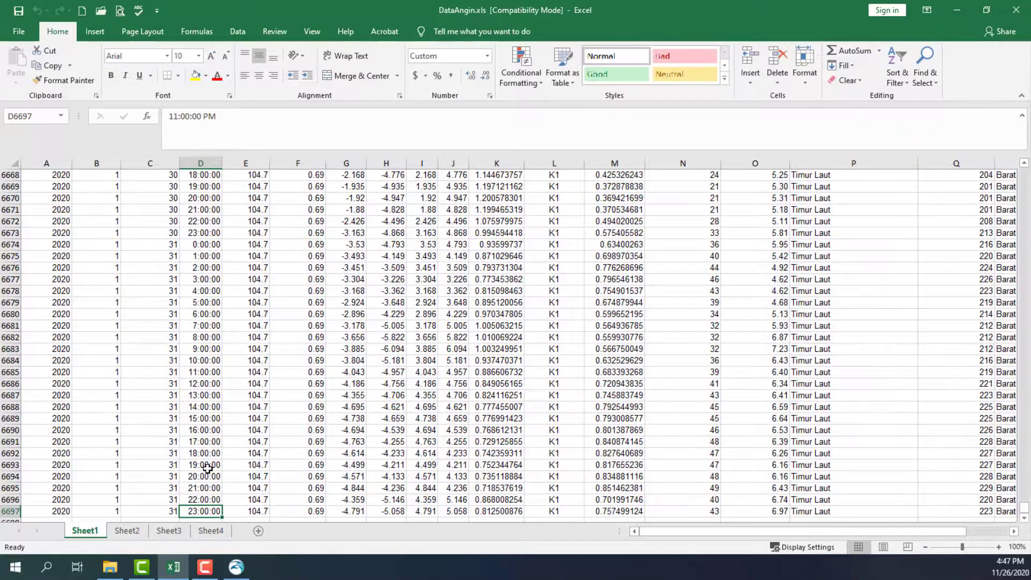
key("ctrl+Up")
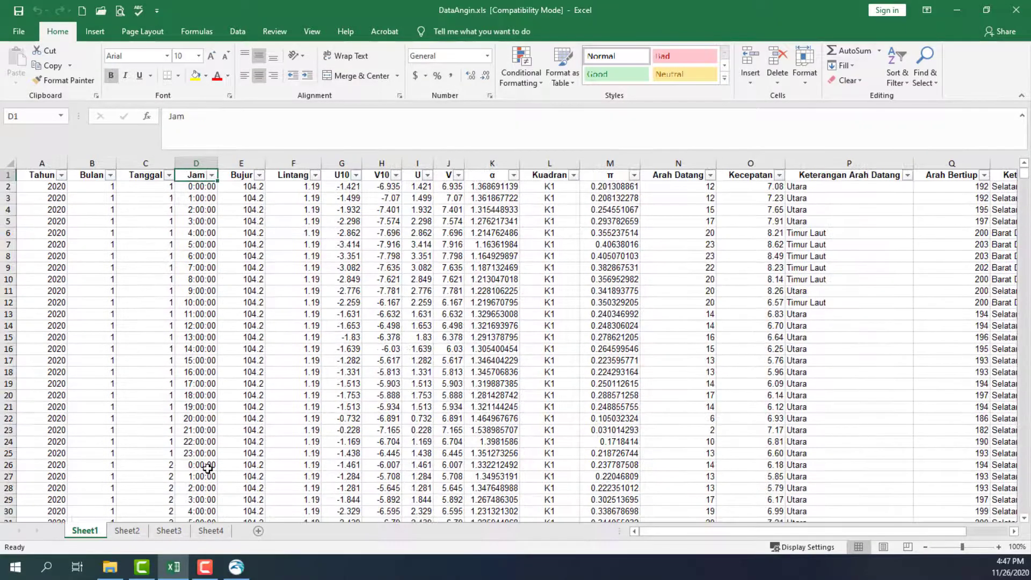
- Switch back to MIKE Zero and set the start time to 1/1/2020 12:00:00 AM
left_click(236, 568)
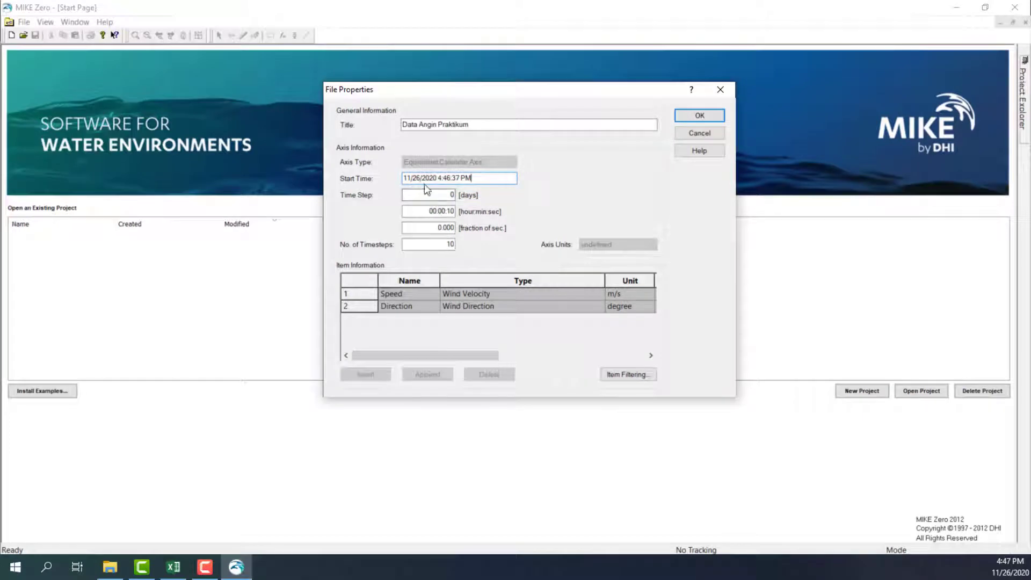
left_click(406, 177)
left_click(410, 178)
type("1/1/2")
left_click(445, 178)
type("00")
key("BackSpace")
key("BackSpace")
key("Left")
key("Left")
key("Left")
key("Left")
key("Left")
key("Left")
key("Left")
key("Left")
mouse_move(1006, 565)
key("Tab")
key("Tab")
key("Tab")
key("Tab")
- Switch to DataAngin.xls in Excel and examine the Jam and Tanggal columns for the time interval between records
left_click(434, 196)
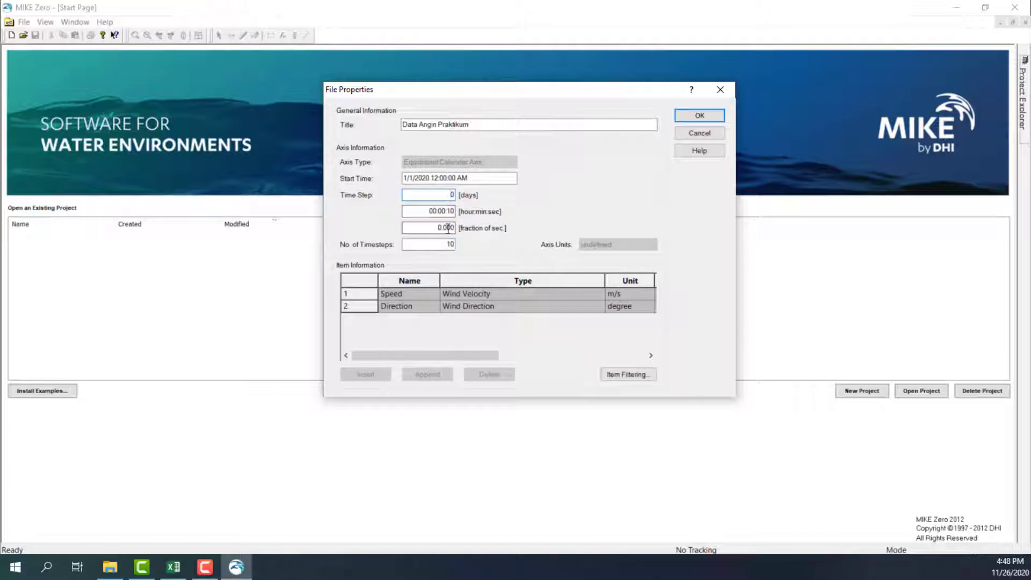
left_click(173, 567)
left_click(231, 210)
left_click(196, 175)
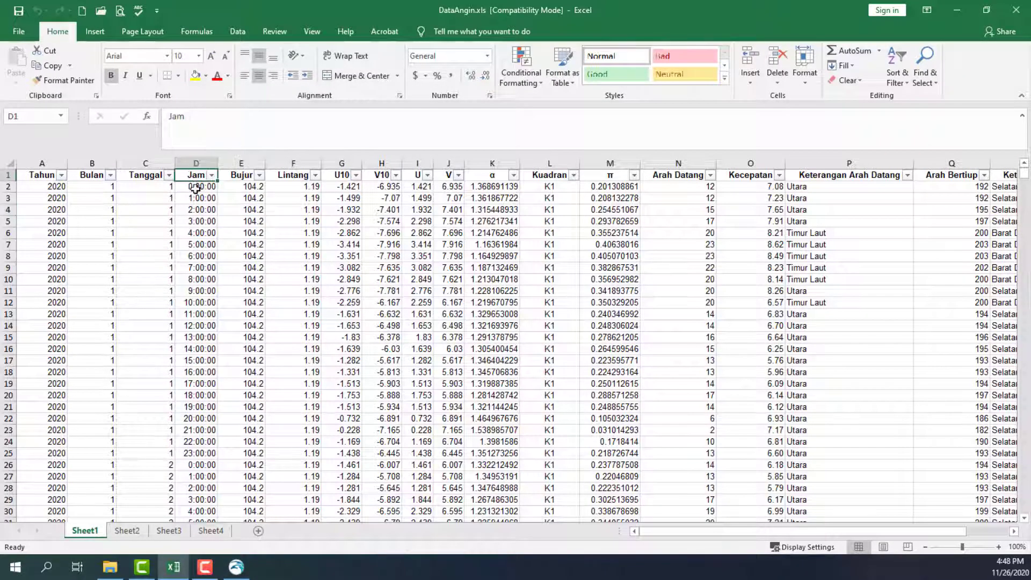
left_click(194, 198)
left_click(193, 233)
left_click(194, 187)
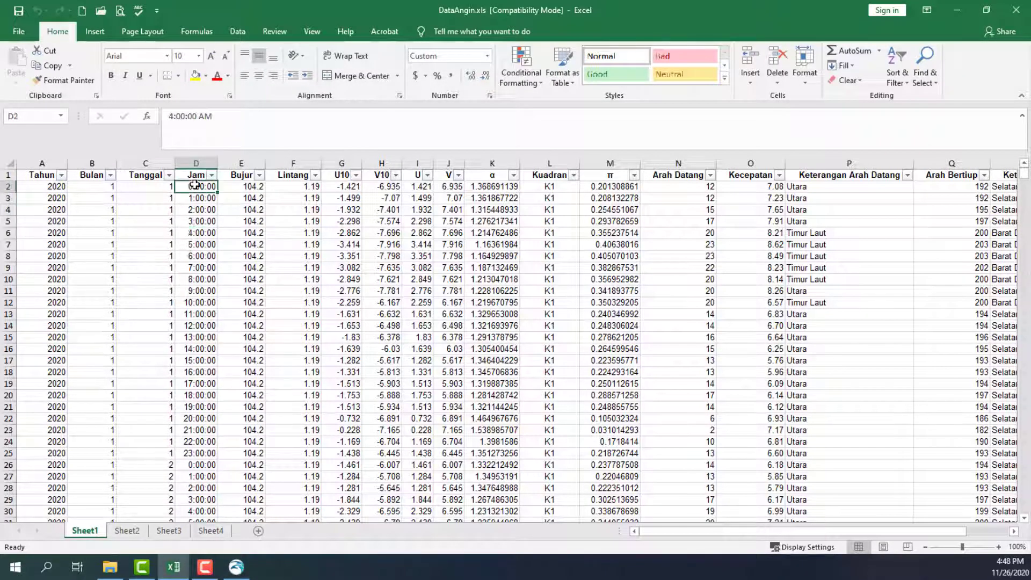
left_click(196, 258)
left_click(201, 315)
left_click(202, 361)
left_click(205, 380)
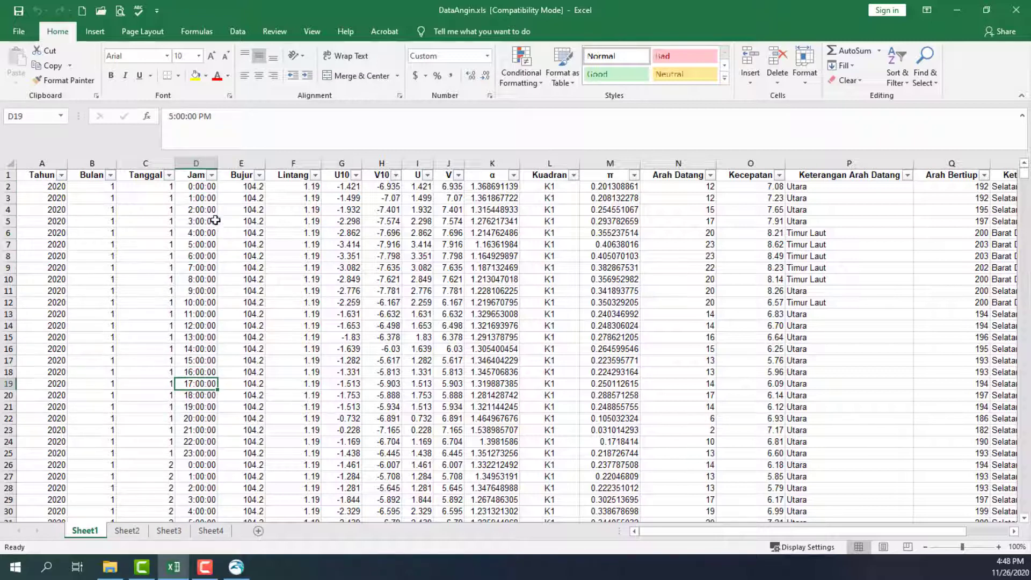
left_click(163, 187)
left_click(145, 261)
left_click(151, 307)
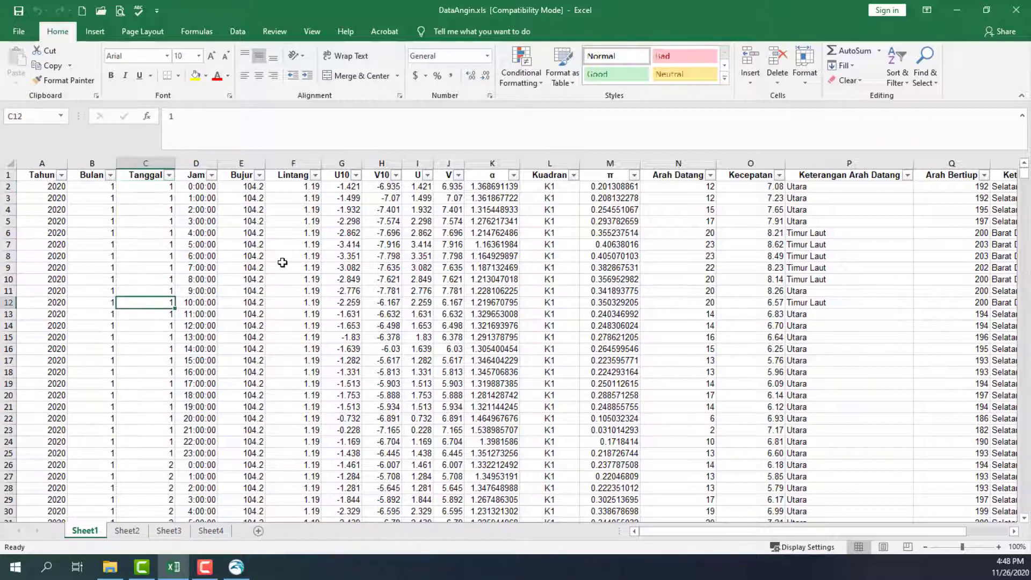
left_click(194, 200)
left_click(189, 248)
key("alt+Tab")
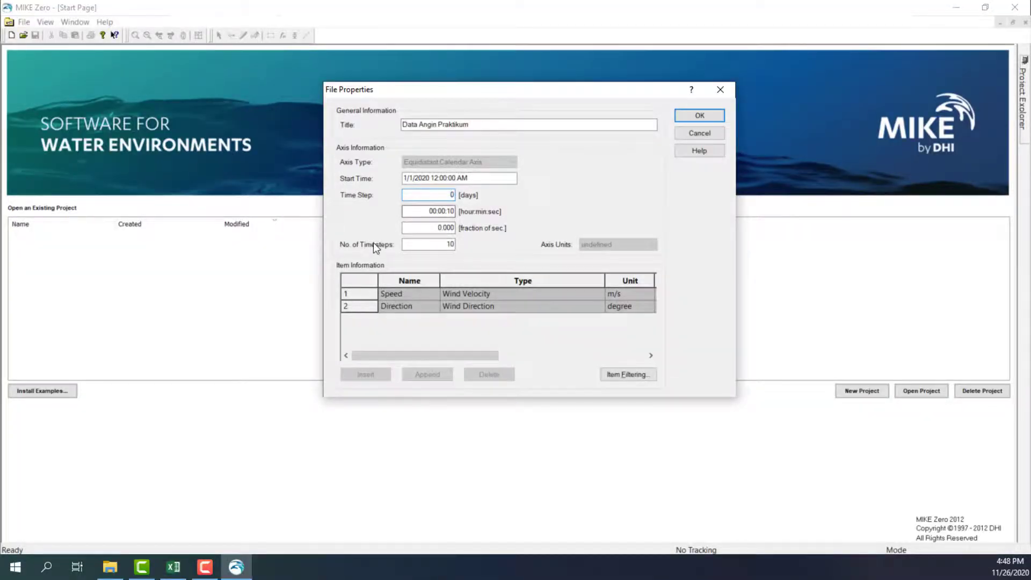
- Compare the Jam values in DataAngin.xls with the time step fields of the MIKE Zero file properties
key("alt+Tab")
left_click(199, 214)
key("alt+Tab")
left_click(447, 211)
double_click(453, 195)
- Return to DataAngin.xls in Excel and check the spacing of the first hours in the Jam column
left_click(173, 566)
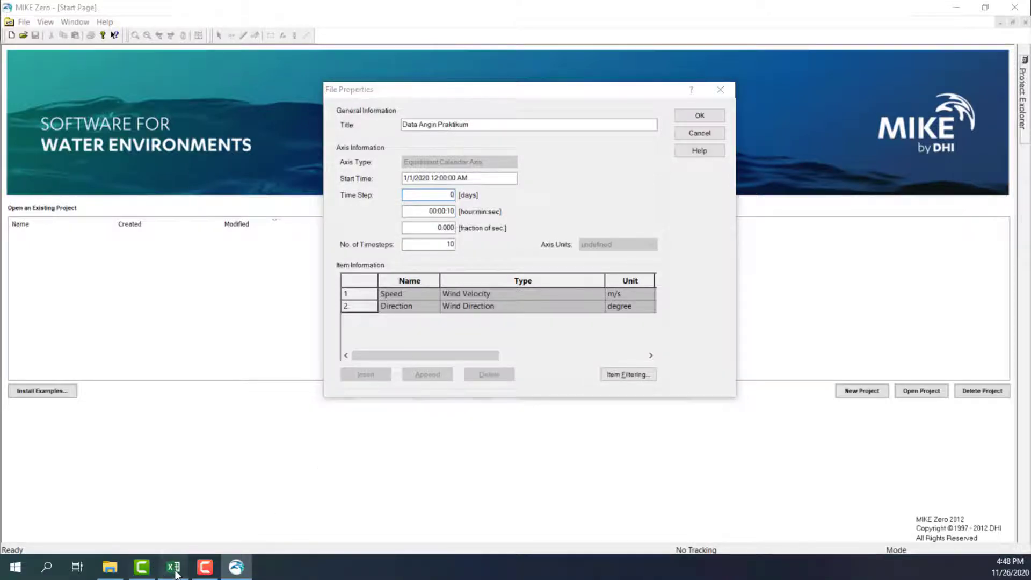
left_click(205, 188)
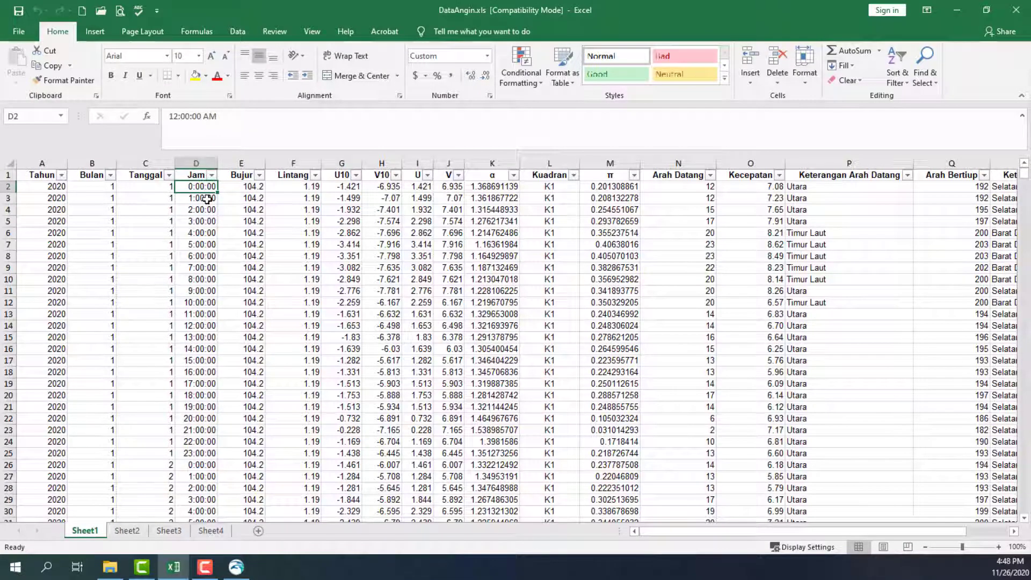
left_click(206, 200)
left_click(199, 219)
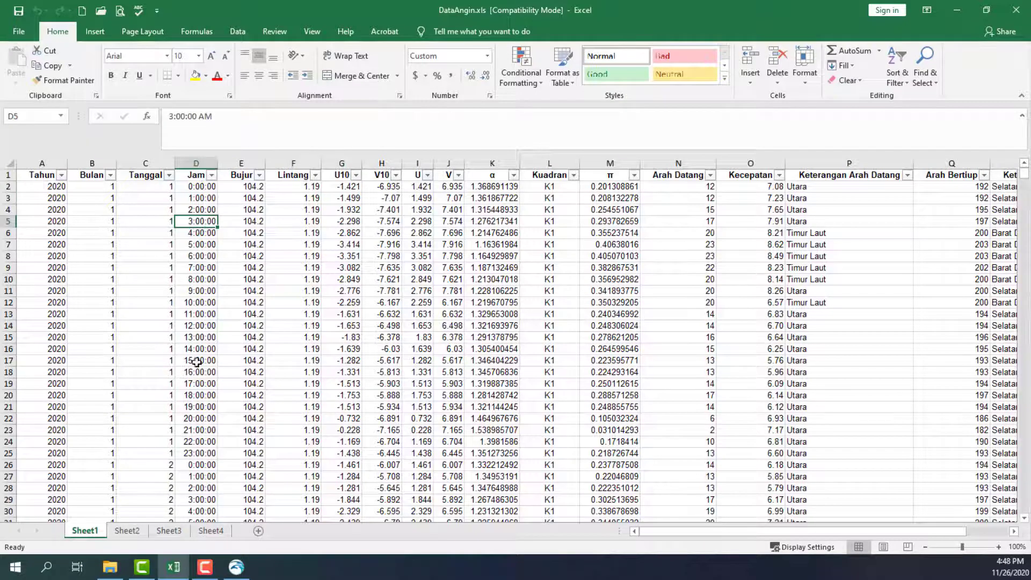
left_click_drag(188, 186, 185, 308)
left_click(183, 226)
left_click(196, 258)
left_click(196, 324)
left_click(184, 186)
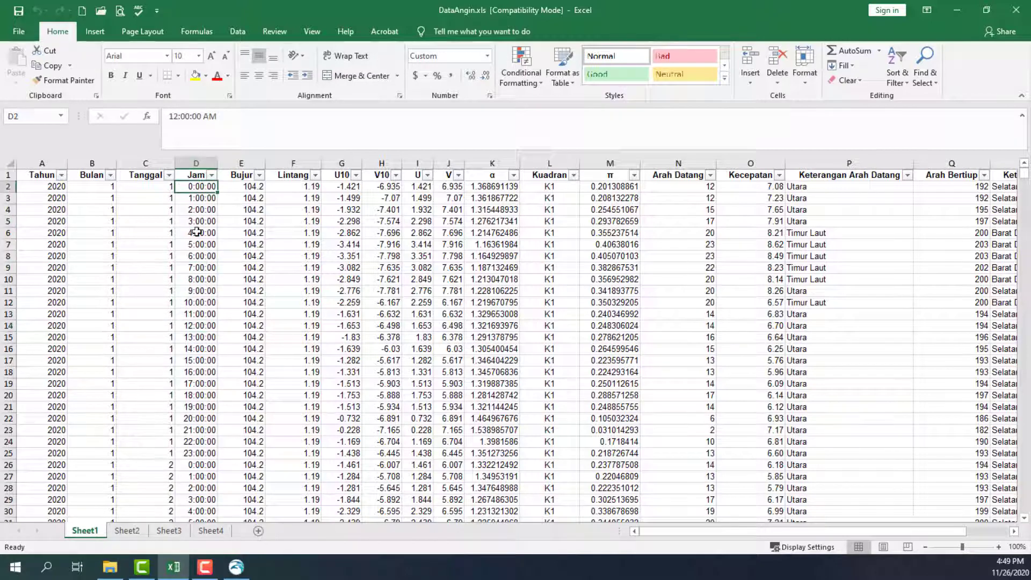
left_click(197, 232)
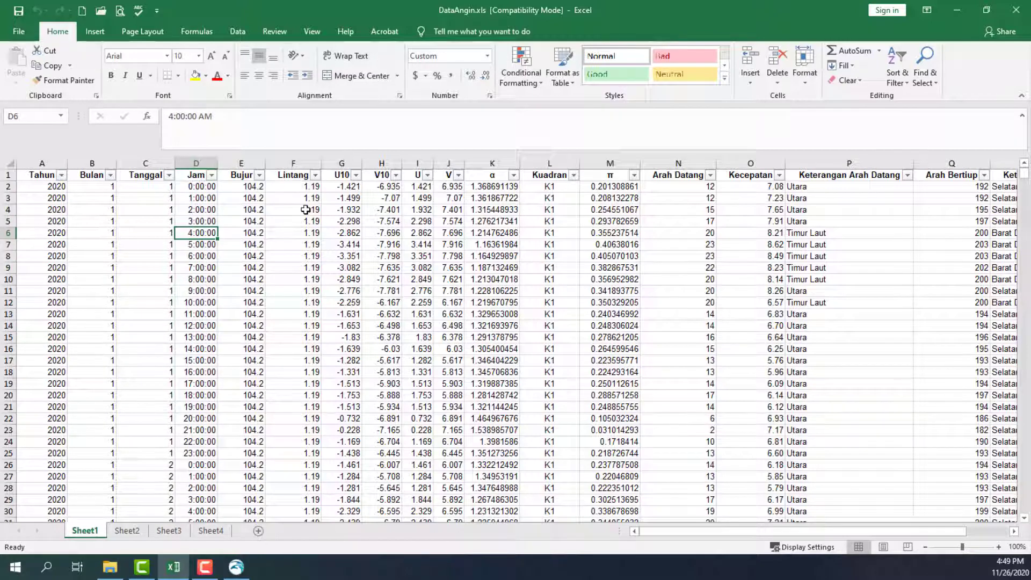
- Switch back to MIKE Zero and set the time step to 01:00:00
key("alt+Tab")
left_click(435, 212)
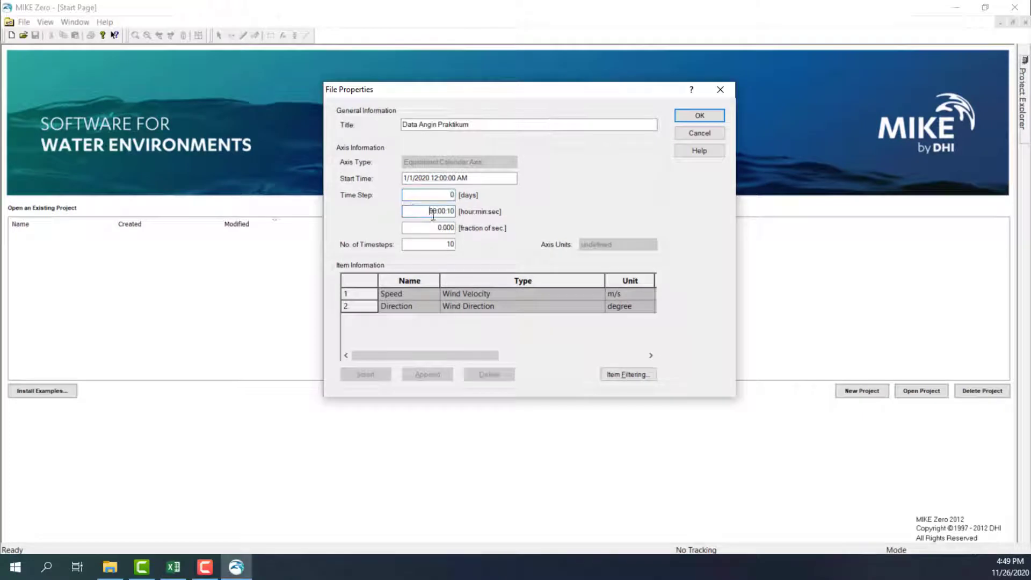
type("1")
double_click(449, 212)
double_click(451, 195)
key("BackSpace")
key("ctrl+z")
- Switch to DataAngin.xls in Excel and examine the last data rows to find where the records end
left_click(417, 246)
left_click_drag(435, 245, 462, 247)
left_click(182, 577)
left_click(112, 220)
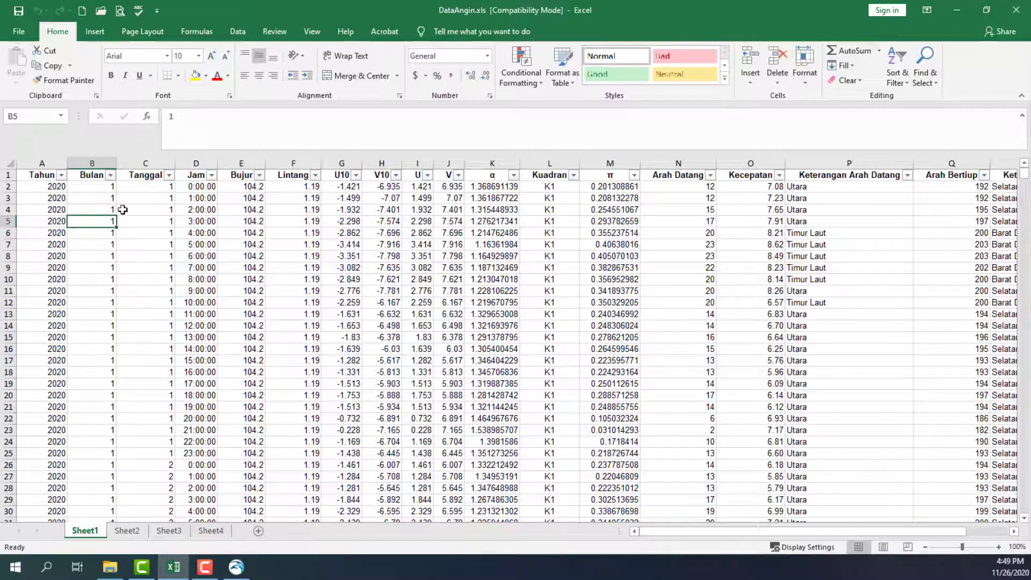
key("ctrl+Down")
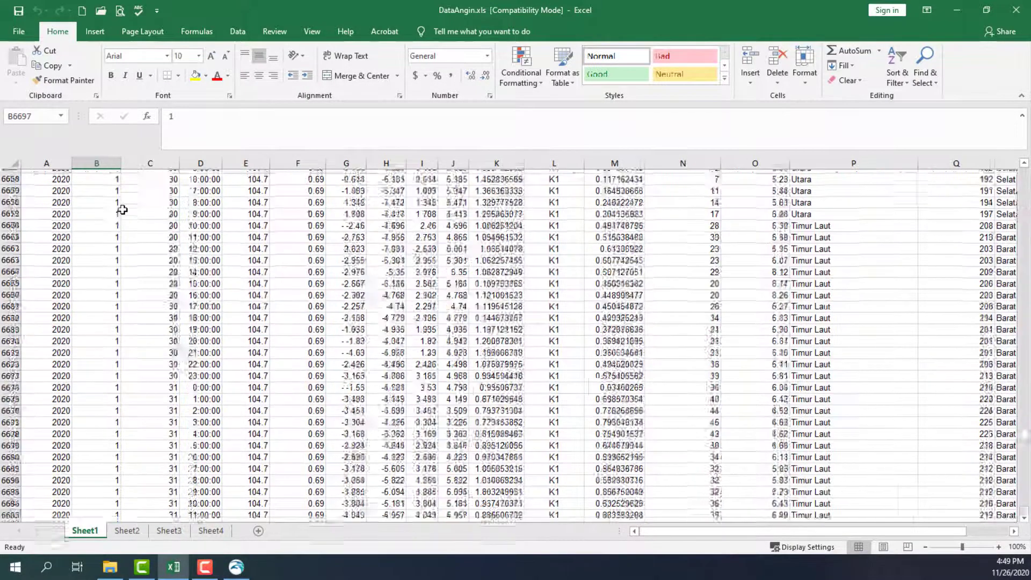
key("Left")
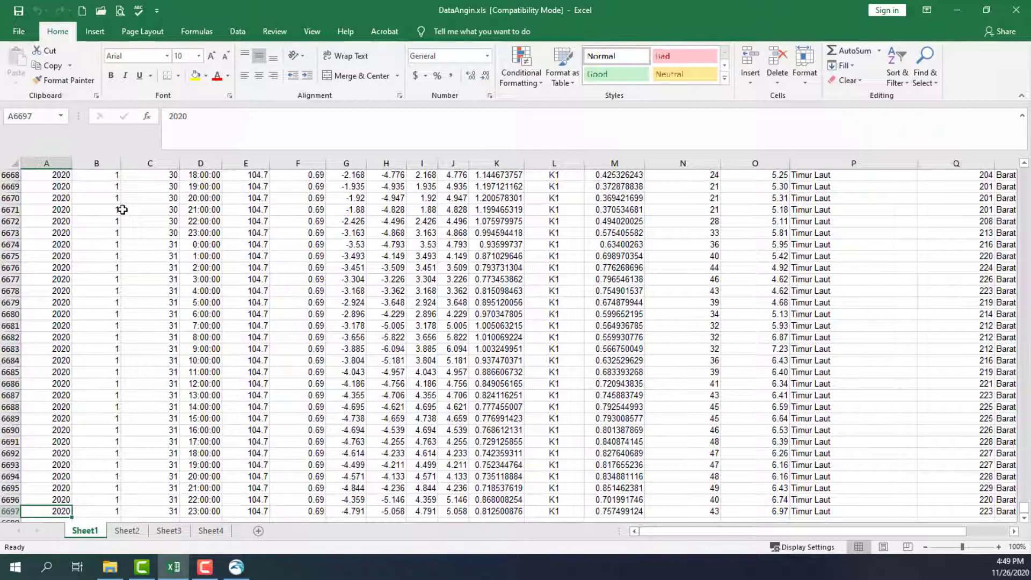
scroll(48, 475, "up", 1)
left_click(49, 475)
- Select the Tahun column's data from A2 down to the last row to count the records
key("ctrl+Home")
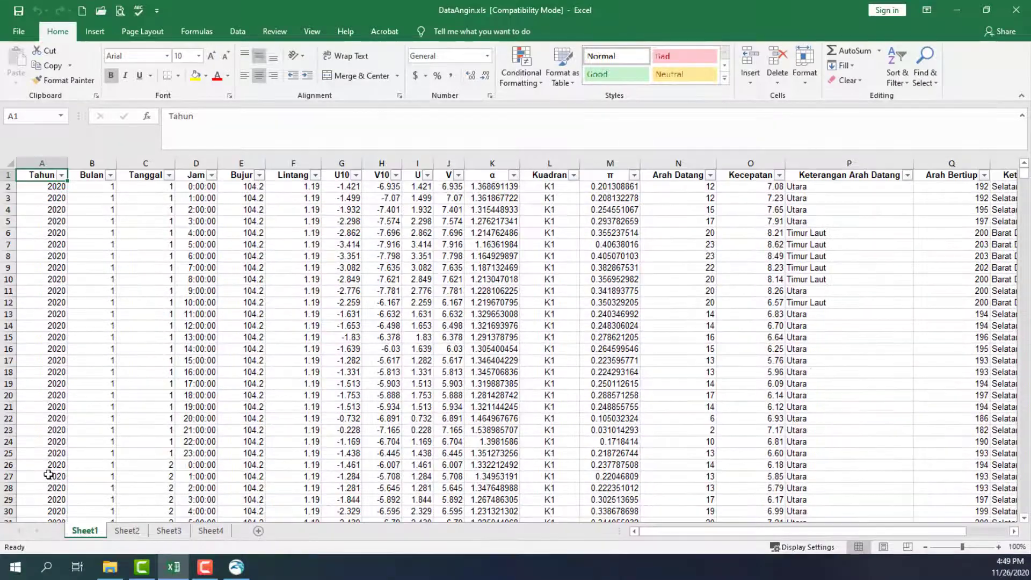
key("Down")
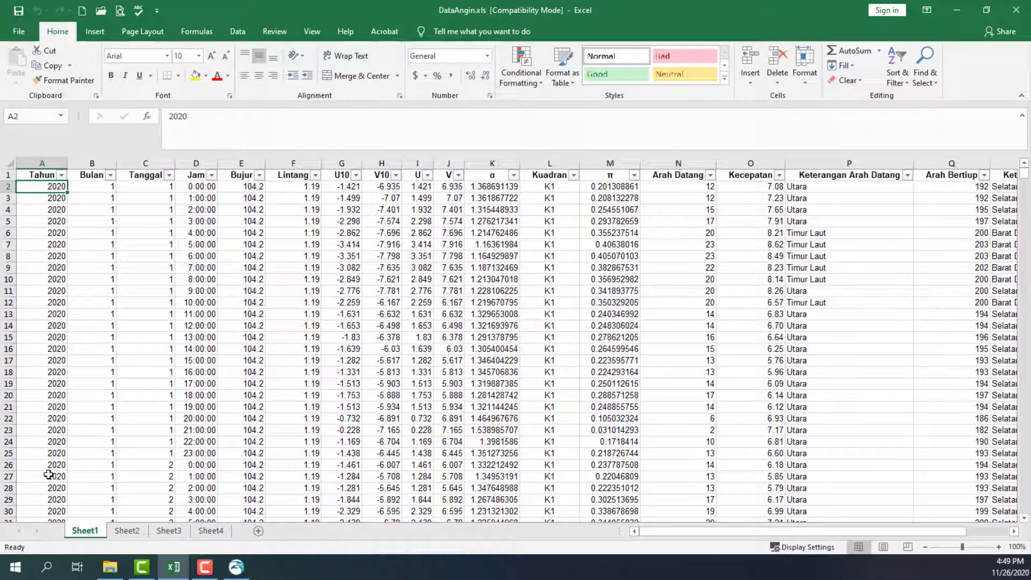
key("ctrl+shift+Down")
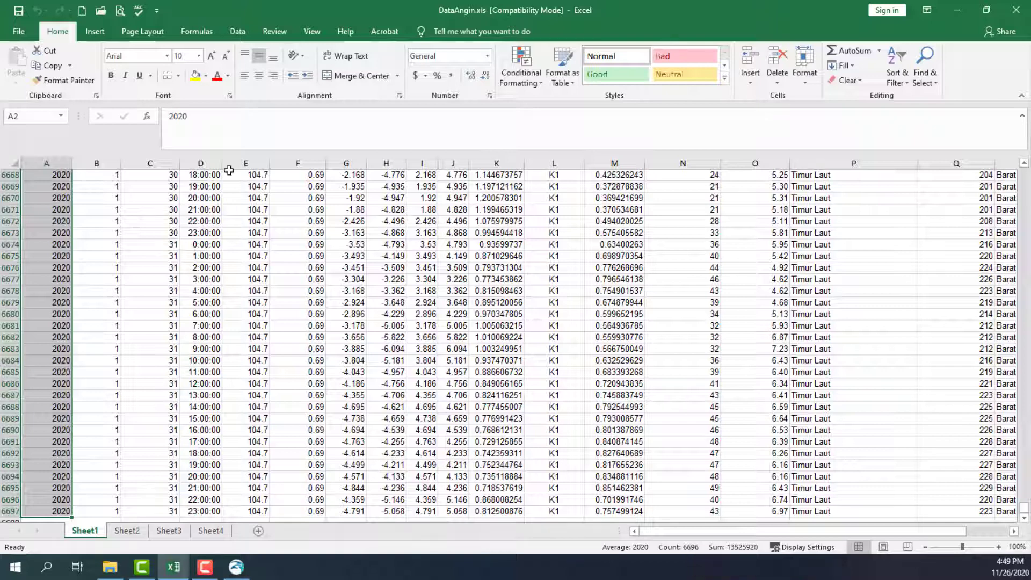
left_click(170, 206)
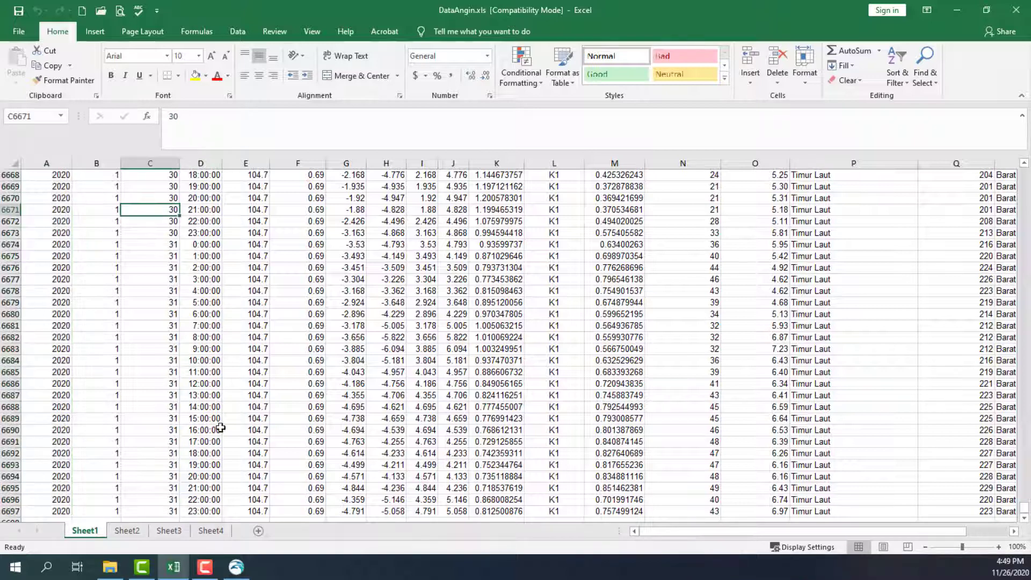
- Switch back to MIKE Zero, set the number of timesteps to 6696 and create the time series
left_click(236, 566)
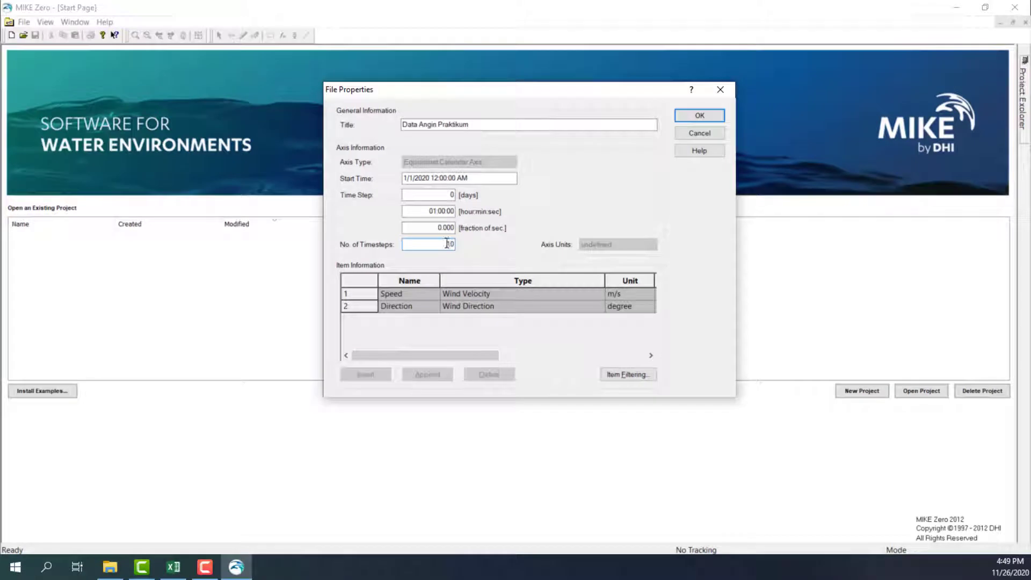
type("6696")
left_click(679, 114)
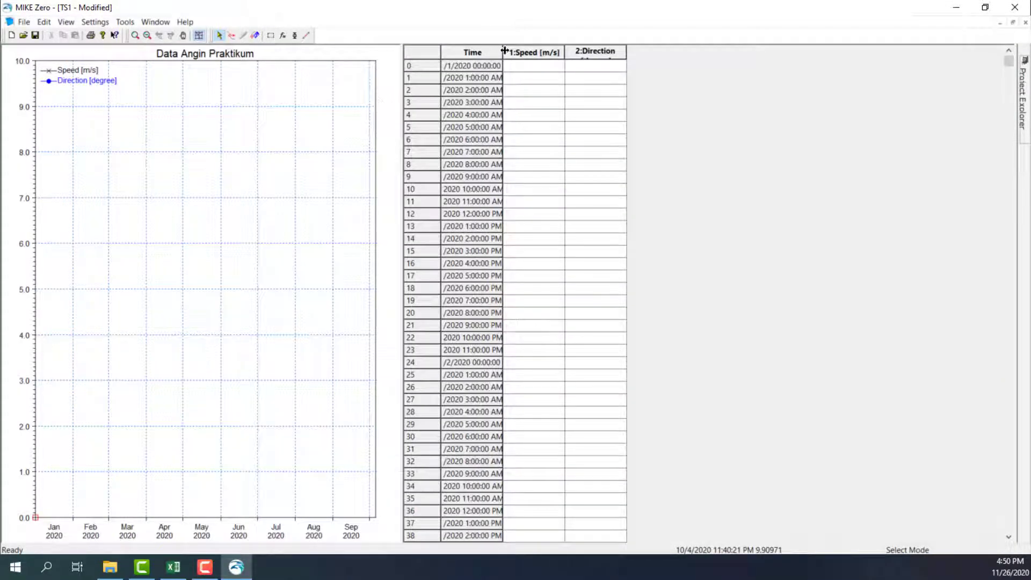
- Widen the Time column to show full dates and check the first and last timesteps of the series
left_click_drag(505, 51, 624, 50)
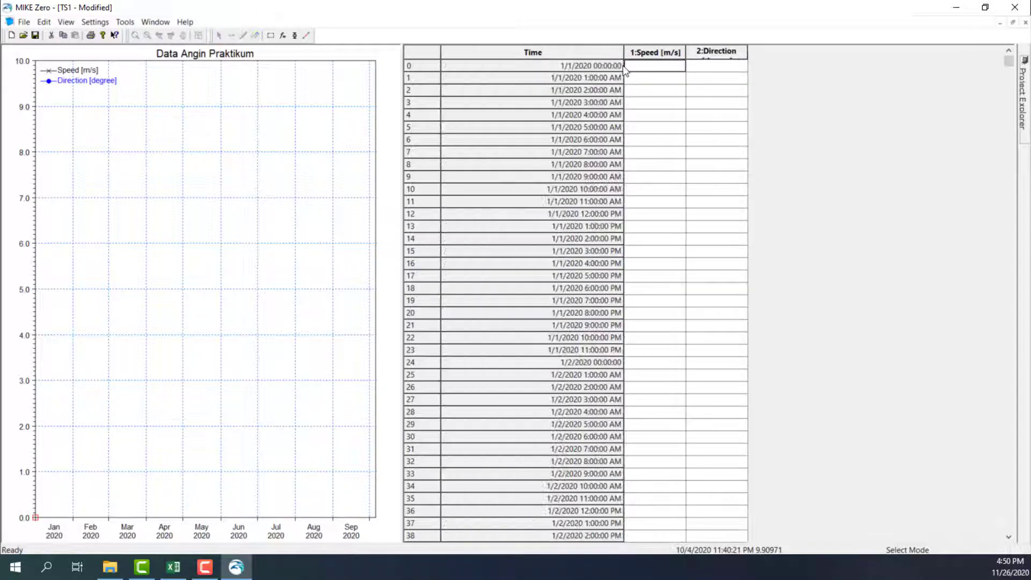
left_click(574, 67)
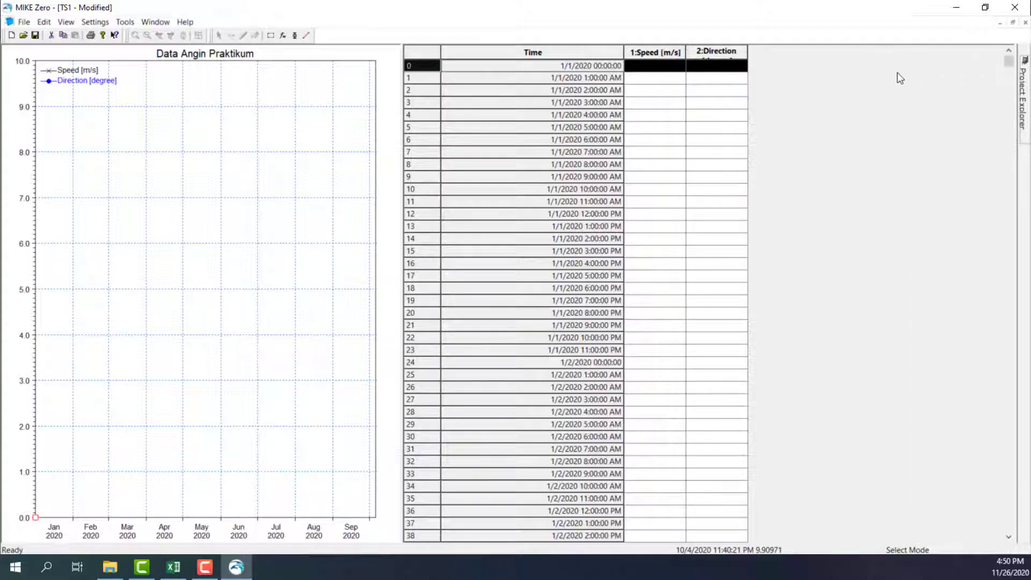
left_click_drag(1009, 62, 966, 534)
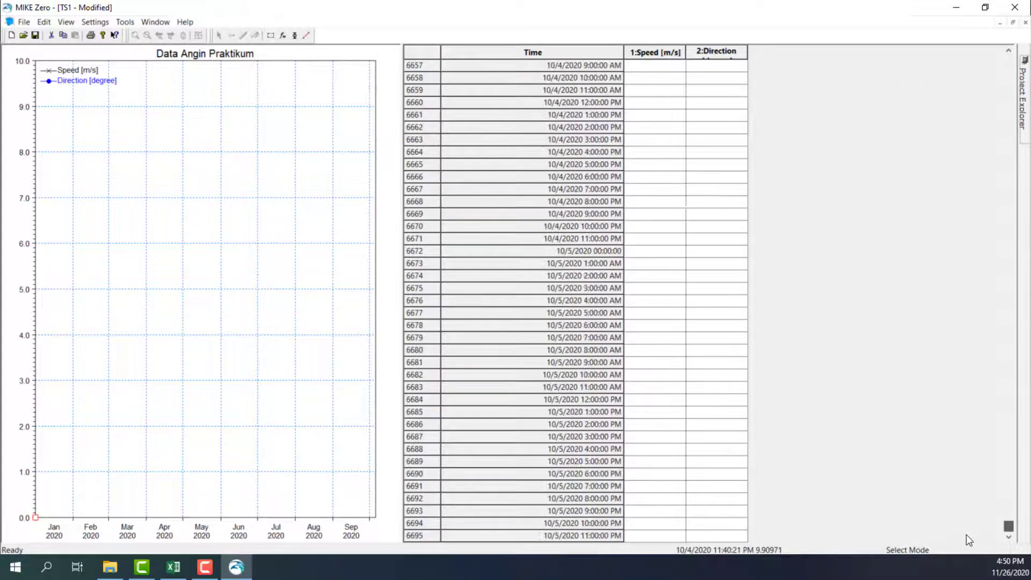
left_click_drag(826, 531, 827, 533)
left_click(585, 540)
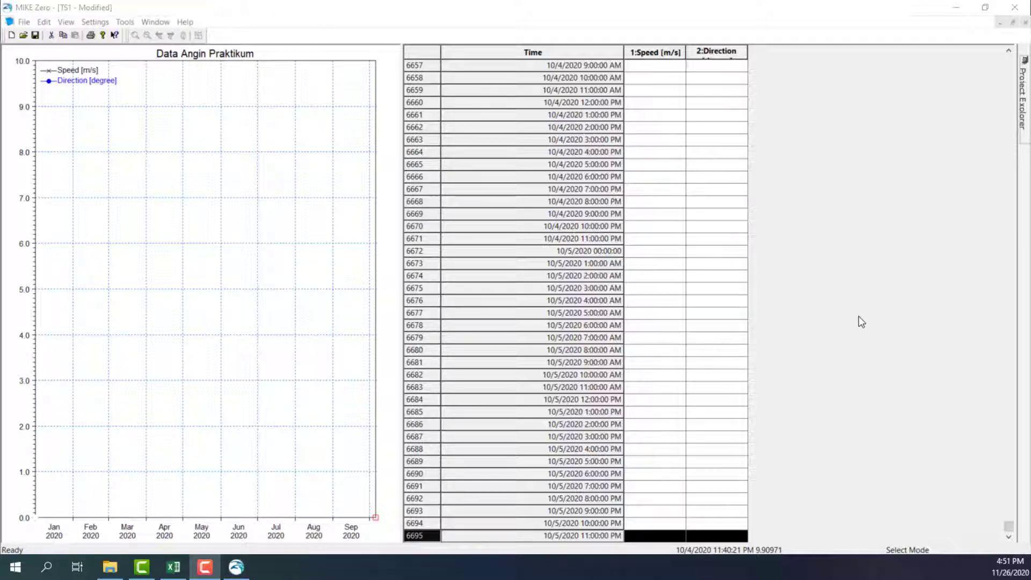
left_click(862, 321)
left_click(580, 250)
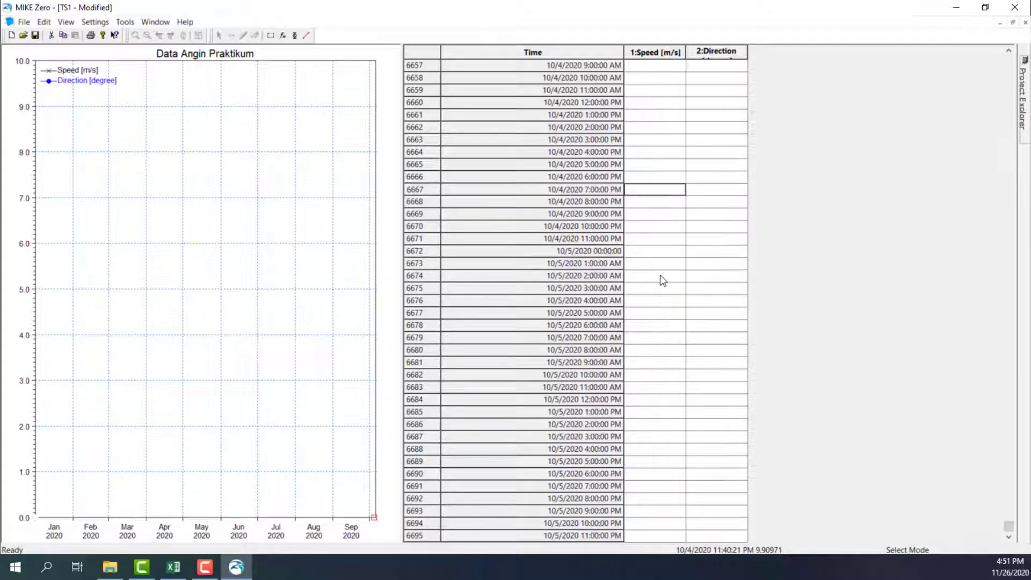
- Switch to DataAngin.xls in Excel and examine the date and hour columns on Sheet1
left_click(174, 567)
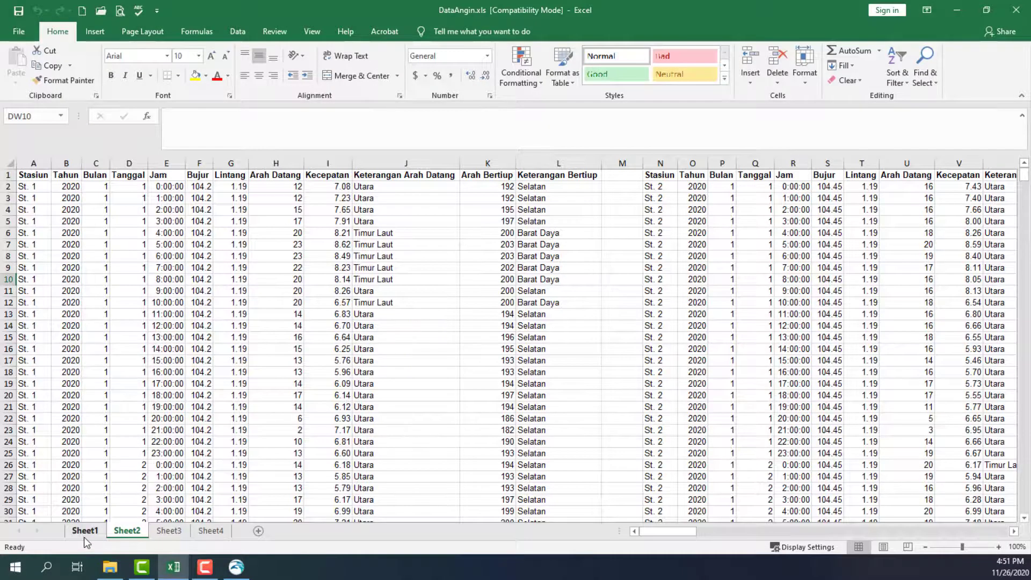
left_click(85, 531)
scroll(117, 268, "down", 20)
scroll(117, 268, "up", 20)
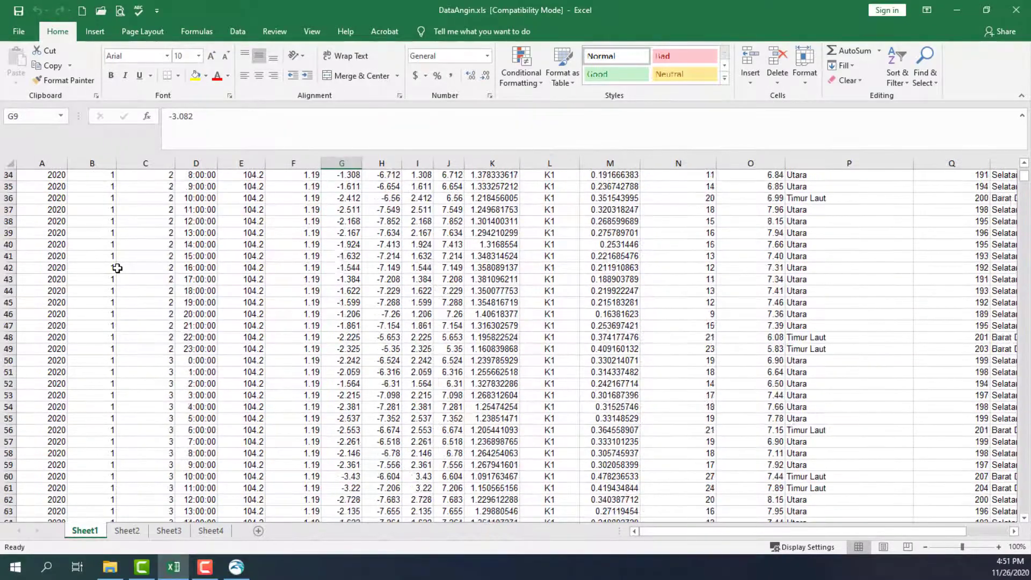
left_click(206, 259)
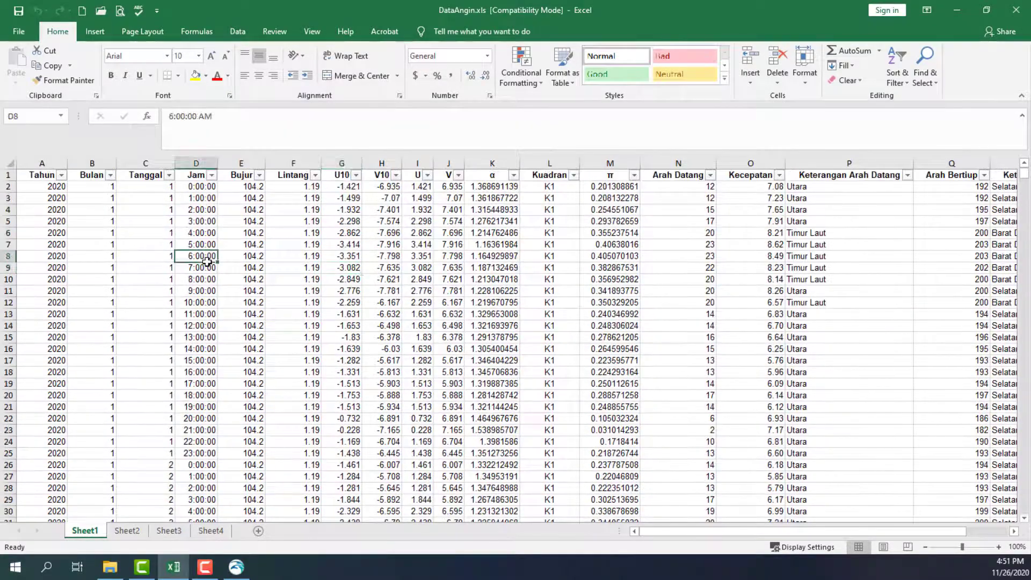
left_click(241, 211)
left_click(339, 433)
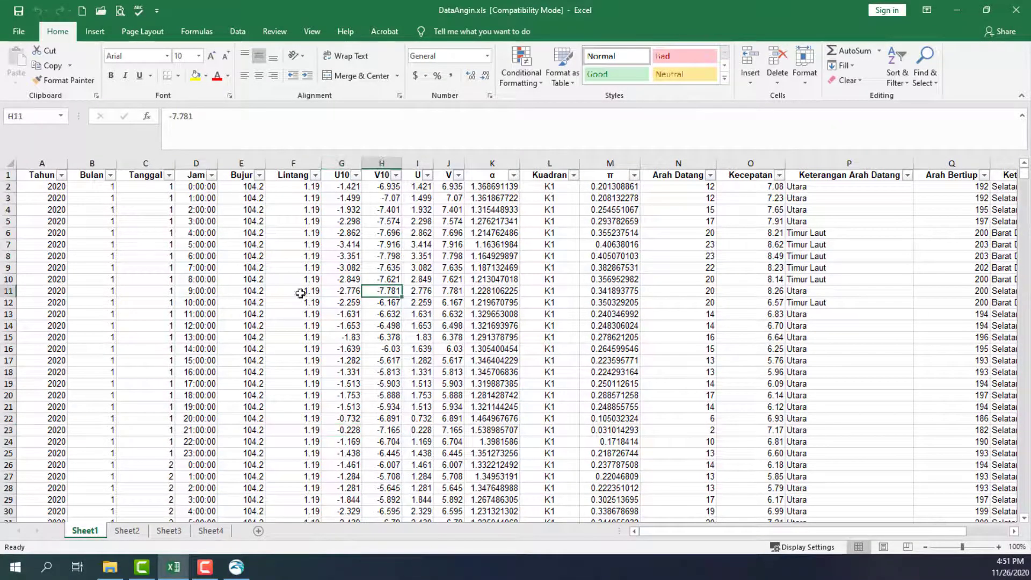
left_click(203, 257)
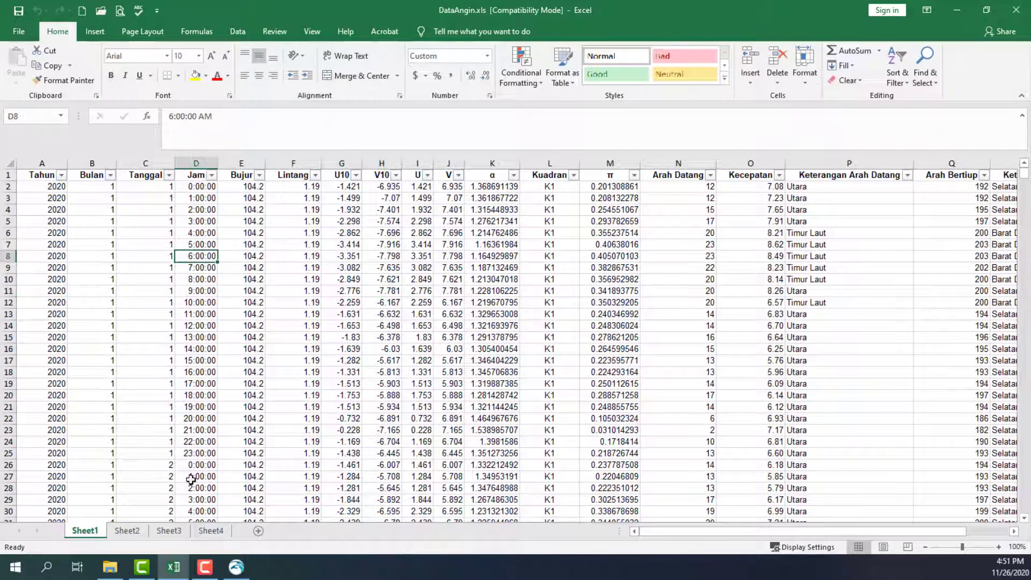
- Switch back to MIKE Zero and open the file properties of the time series
left_click(236, 567)
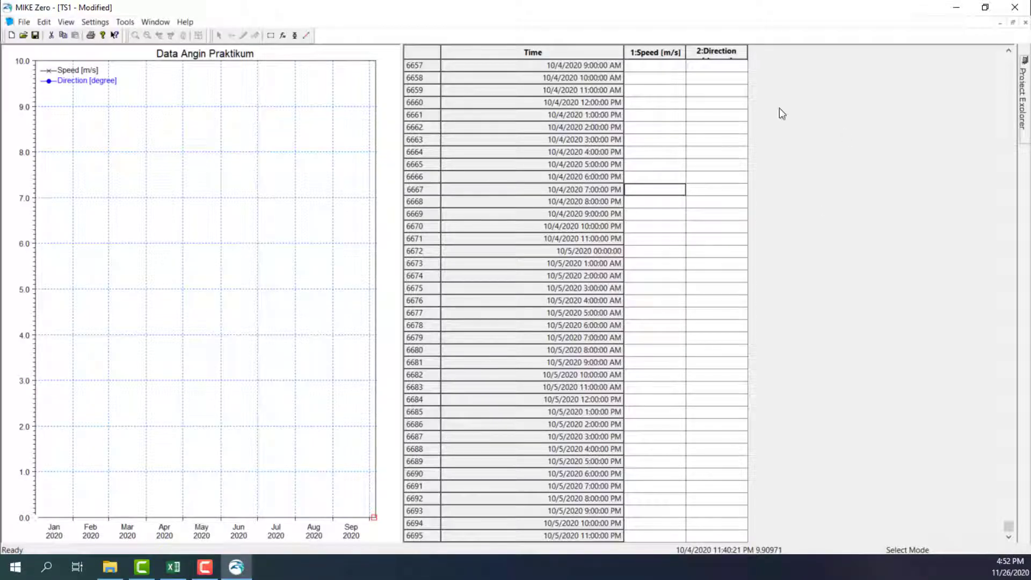
left_click(44, 22)
left_click(72, 92)
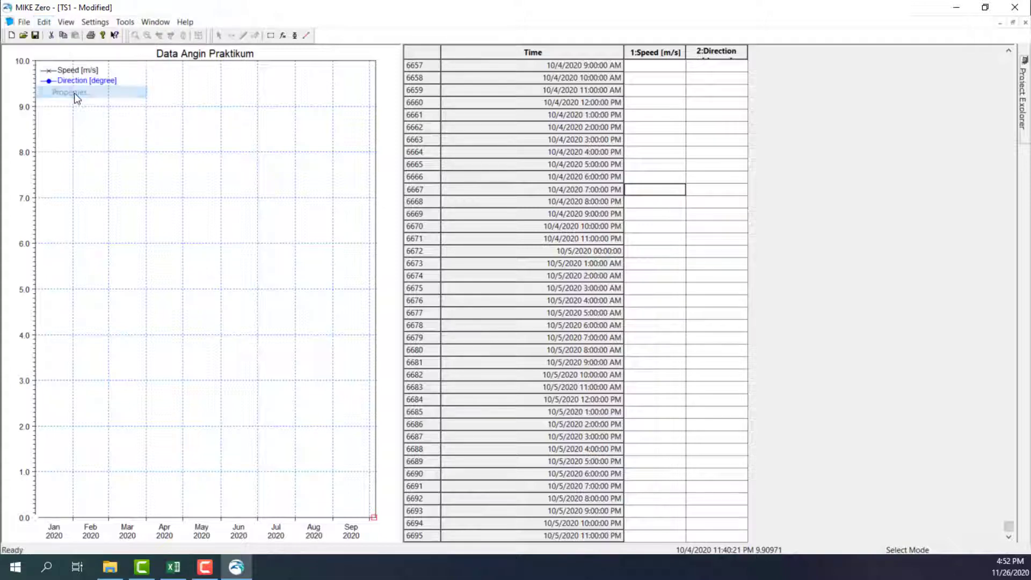
- Switch to DataAngin.xls in Excel and examine the station data blocks across Sheet2, from St. 1 through St. 7
left_click(174, 567)
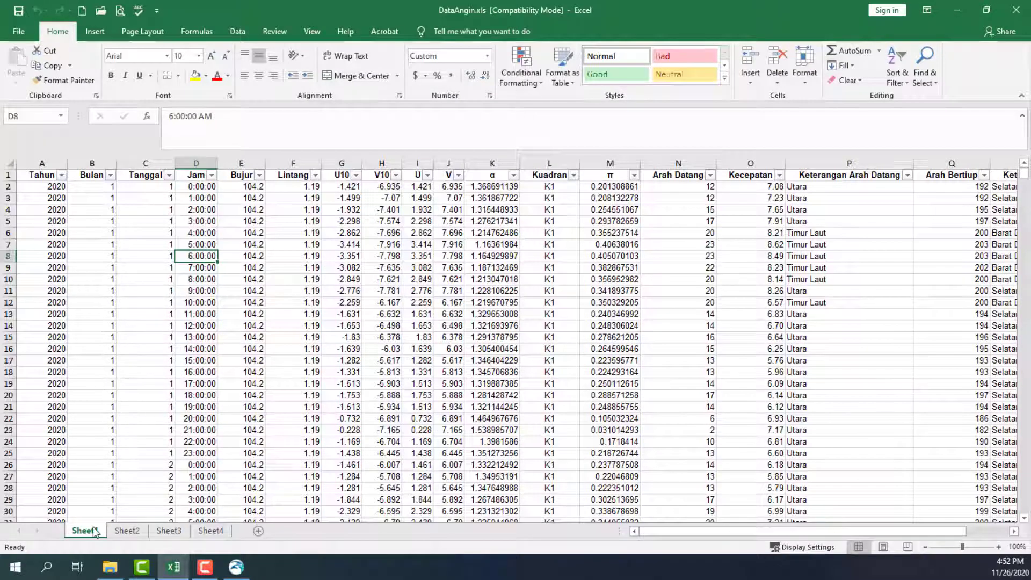
left_click(127, 531)
left_click(244, 221)
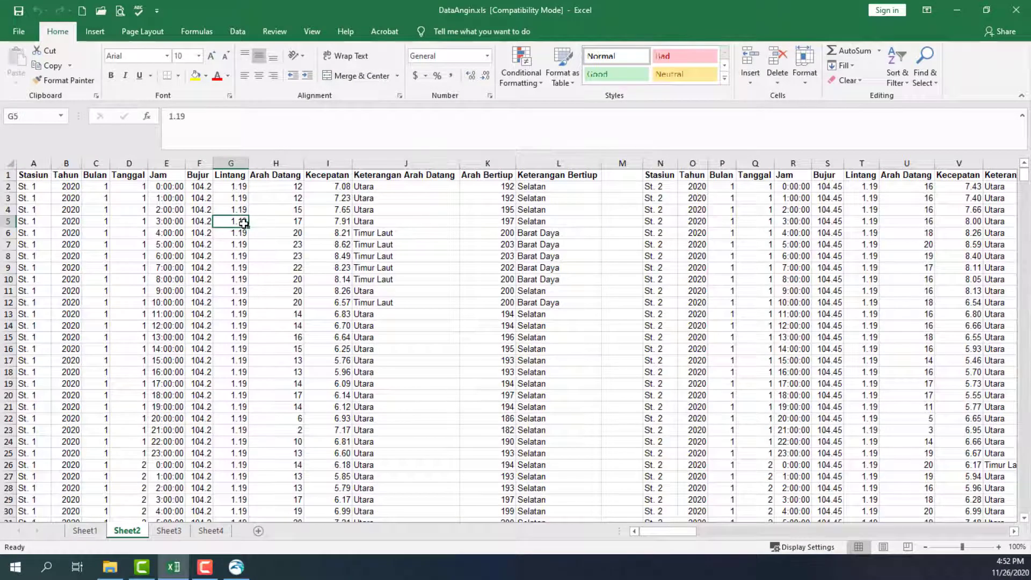
key("Left")
key("Left")
key("Left")
key("Left")
key("Left")
key("Right")
key("Right")
key("Right")
key("Right")
key("Right")
key("Right")
key("Right")
key("Right")
key("Right")
key("Right")
key("Right")
key("Right")
key("Right")
key("Right")
key("Right")
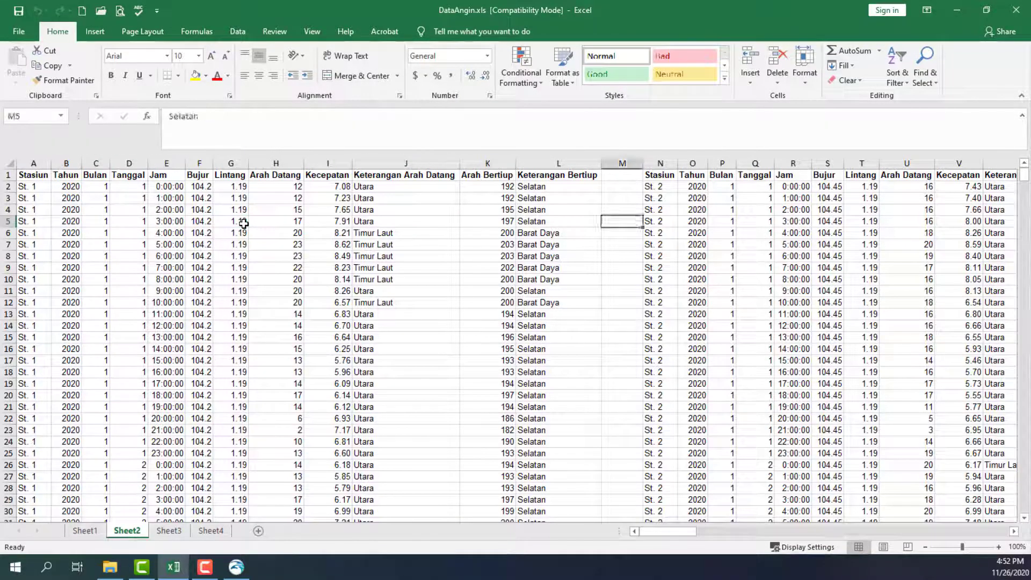
key("Right")
key("Right")
key("Right")
key("Right")
key("Right")
key("Right")
key("Right")
key("Right")
key("Right")
key("Right")
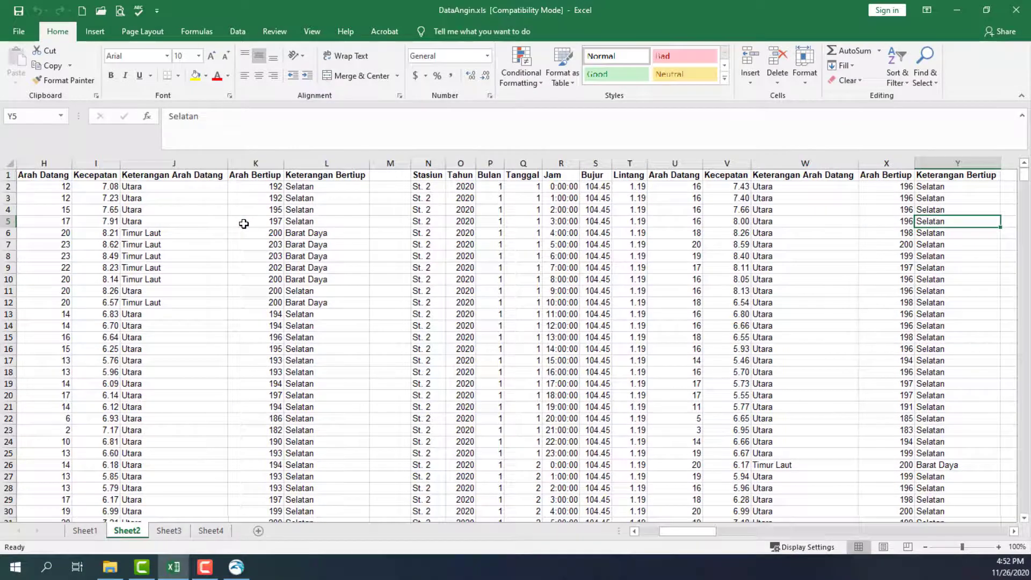
key("Right")
key("Right")
key("Right")
key("Right")
key("Right")
key("Right")
key("Right")
key("Right")
key("Right")
key("Right")
key("Right")
key("Right")
key("Right")
key("Right")
key("Right")
key("Right")
key("Right")
key("Right")
key("Right")
key("Right")
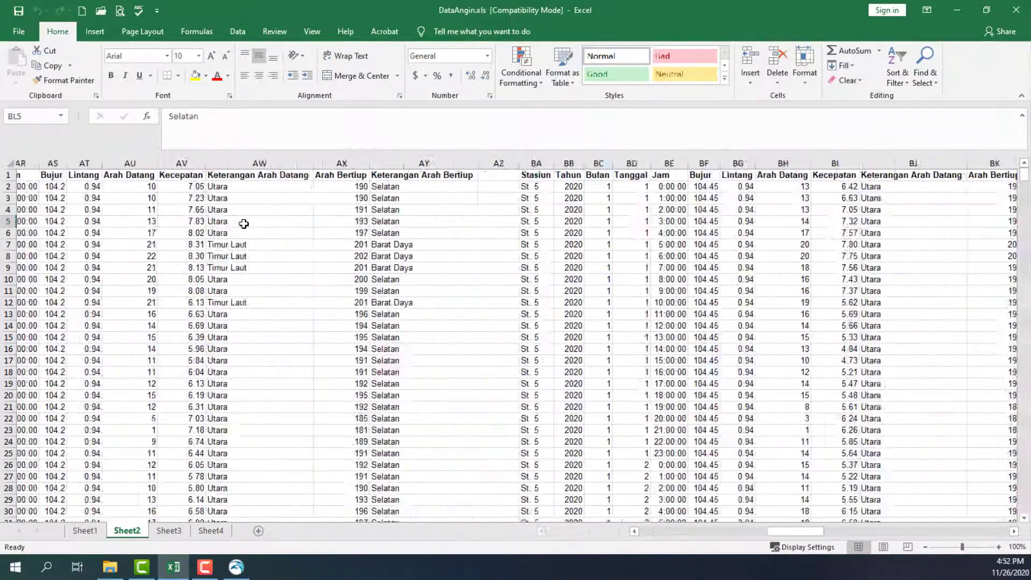
key("Right")
key("Right")
key("Right")
key("Right")
key("Right")
key("Right")
key("Right")
key("Right")
key("Right")
key("Right")
key("Right")
key("Right")
key("Right")
key("Right")
key("Right")
key("Right")
key("Right")
key("Right")
key("Right")
key("Right")
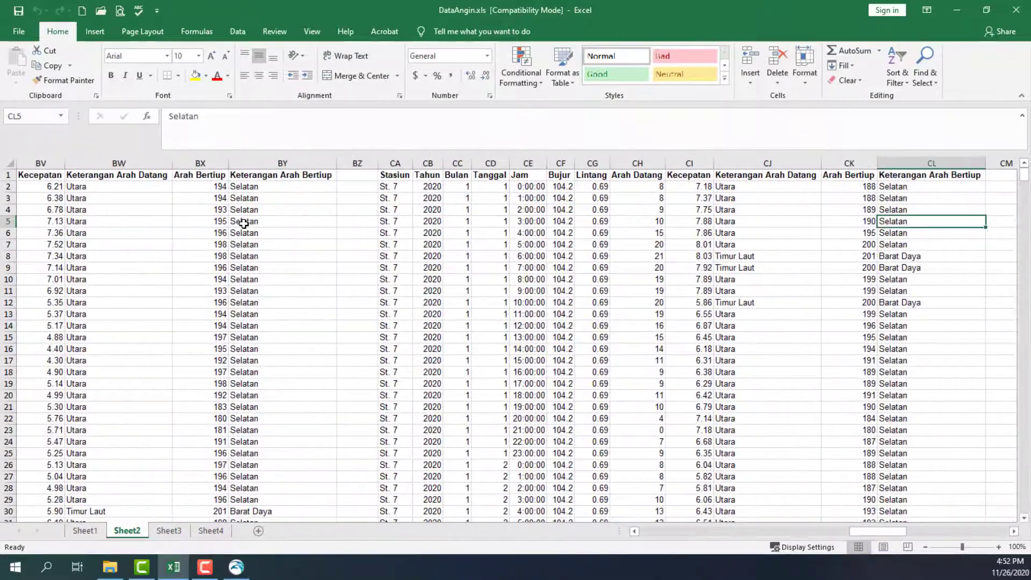
- Select the Stasiun column's data on Sheet2 from A2 down to the last row to count the records
key("Home")
key("Up")
key("Up")
key("Up")
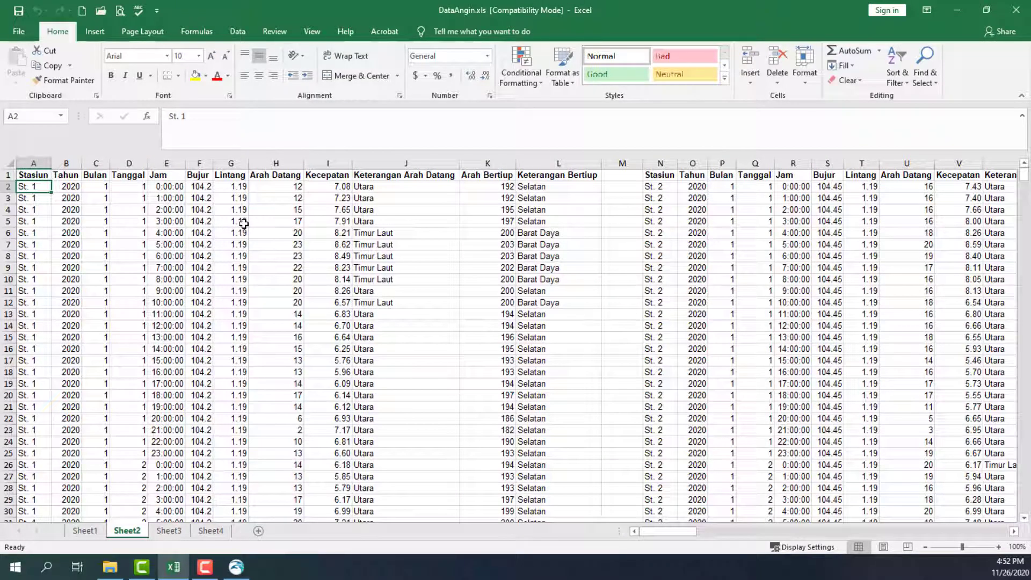
key("ctrl+shift+Down")
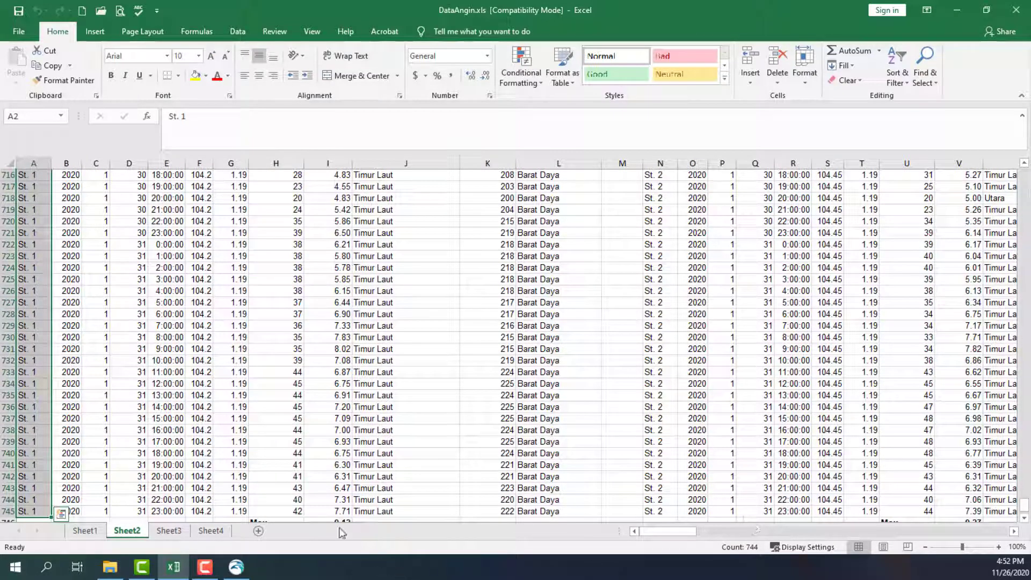
- Switch back to MIKE Zero, set the number of timesteps to 744 and reapply the file properties
left_click(236, 567)
left_click_drag(426, 282, 449, 282)
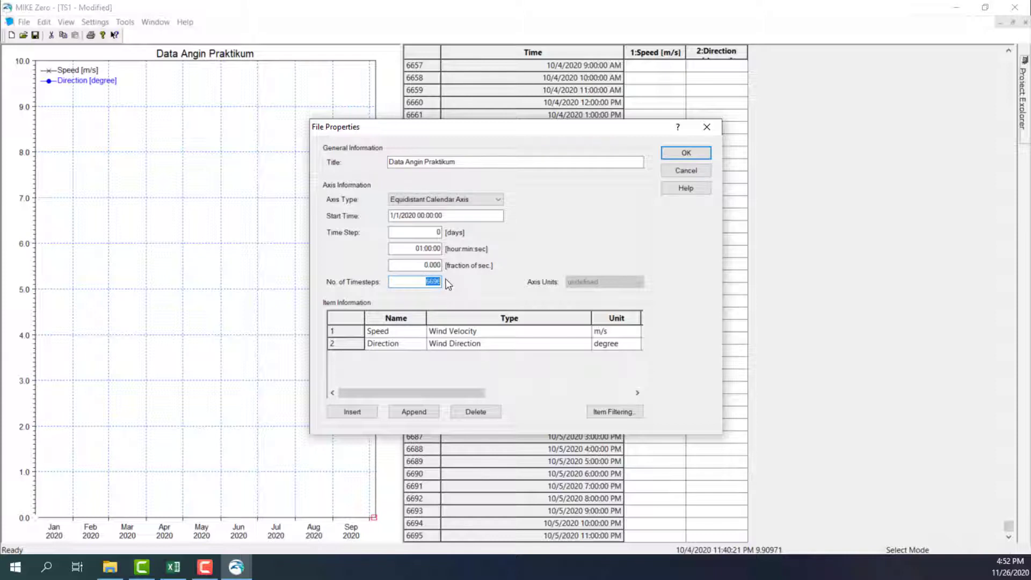
type("744")
left_click(679, 155)
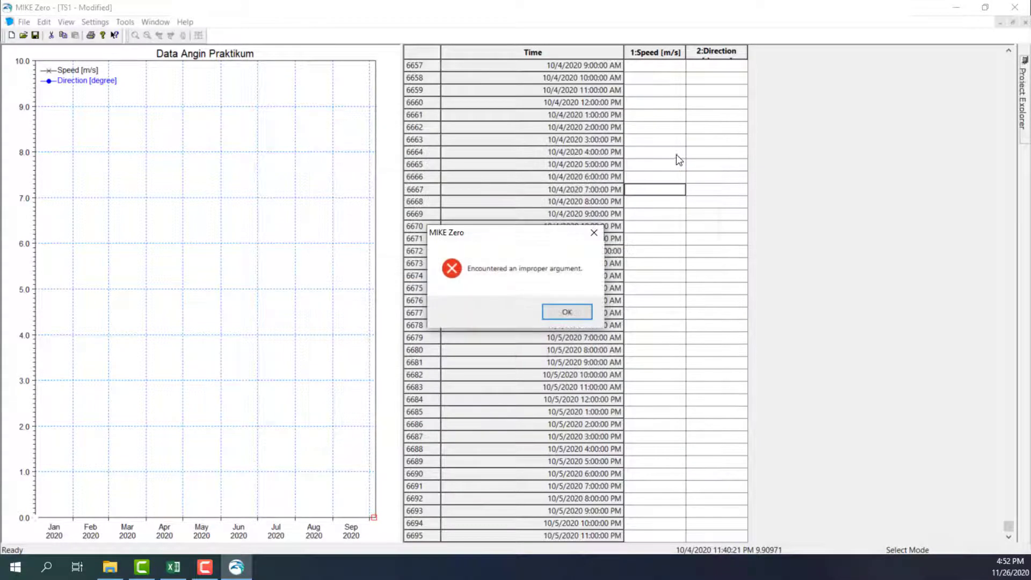
left_click(559, 313)
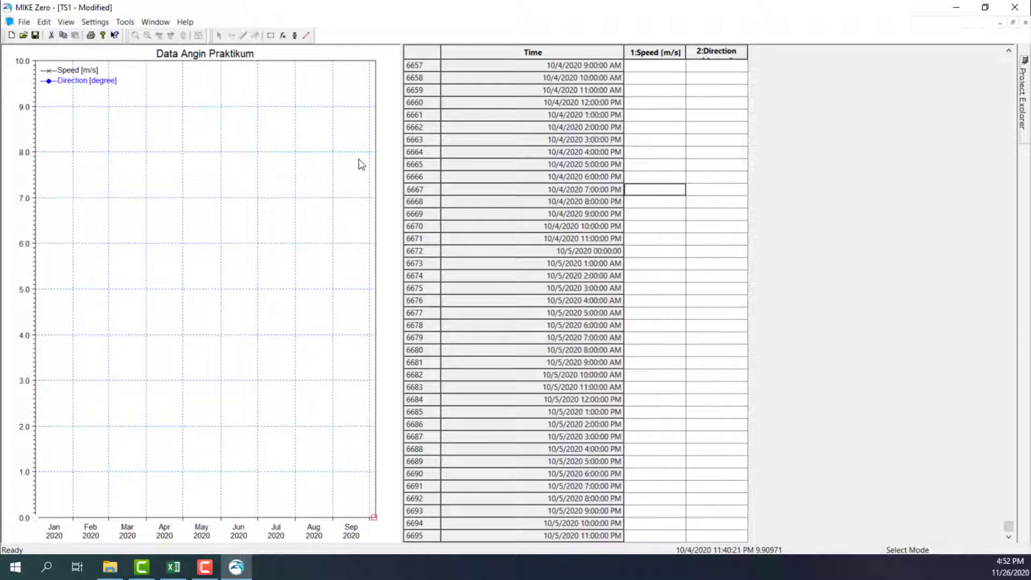
left_click(43, 22)
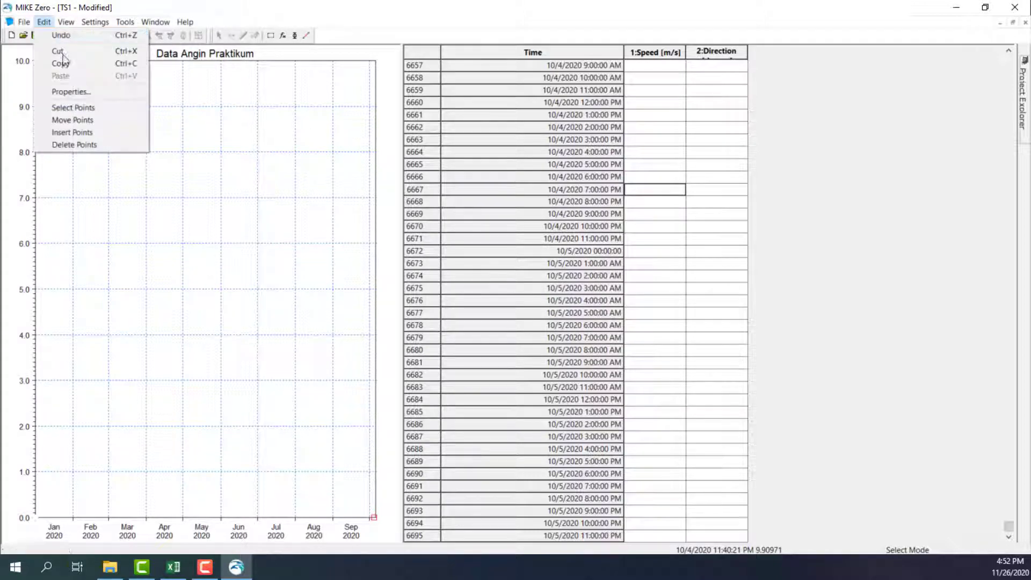
left_click(63, 89)
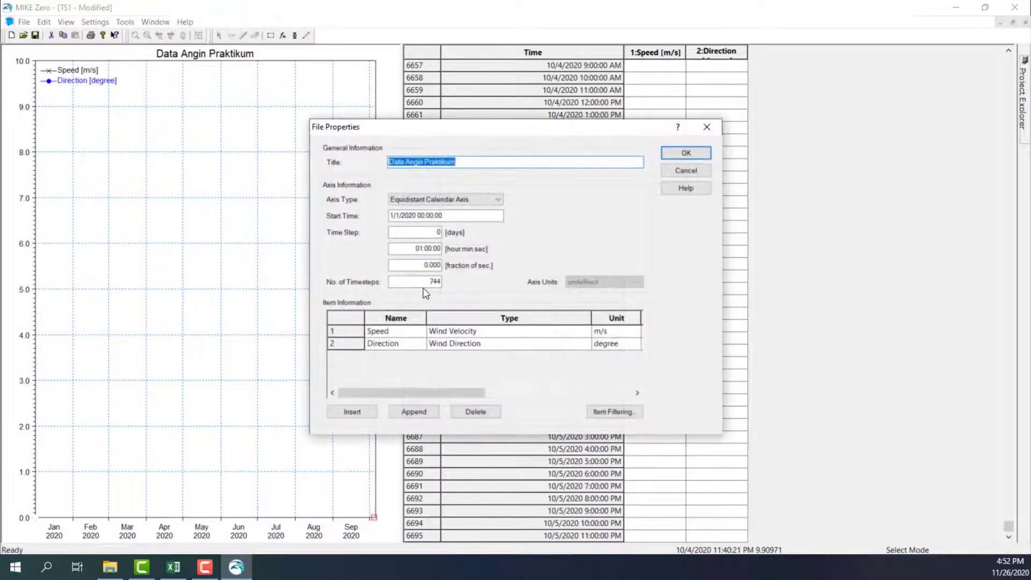
left_click(686, 153)
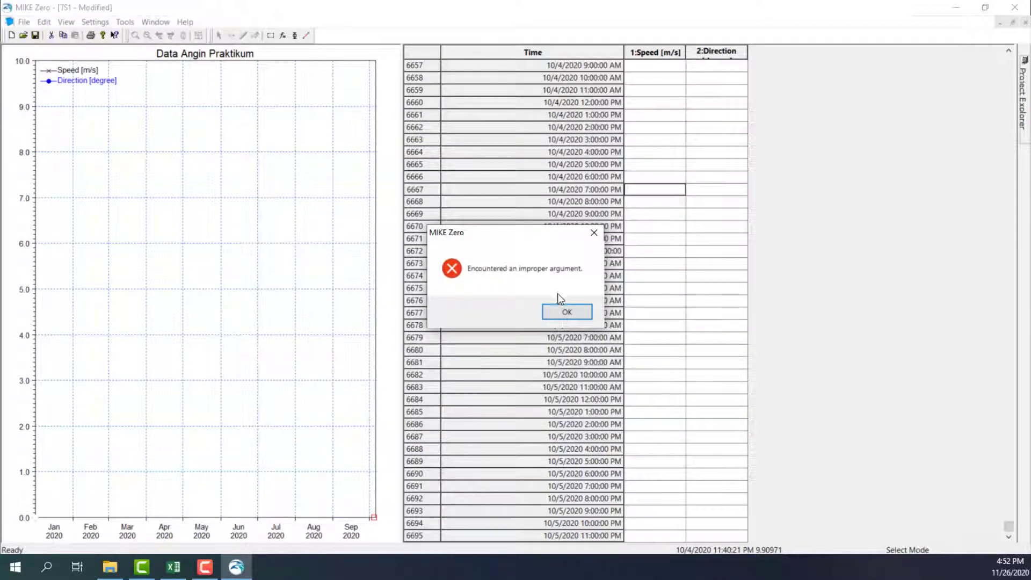
left_click(564, 311)
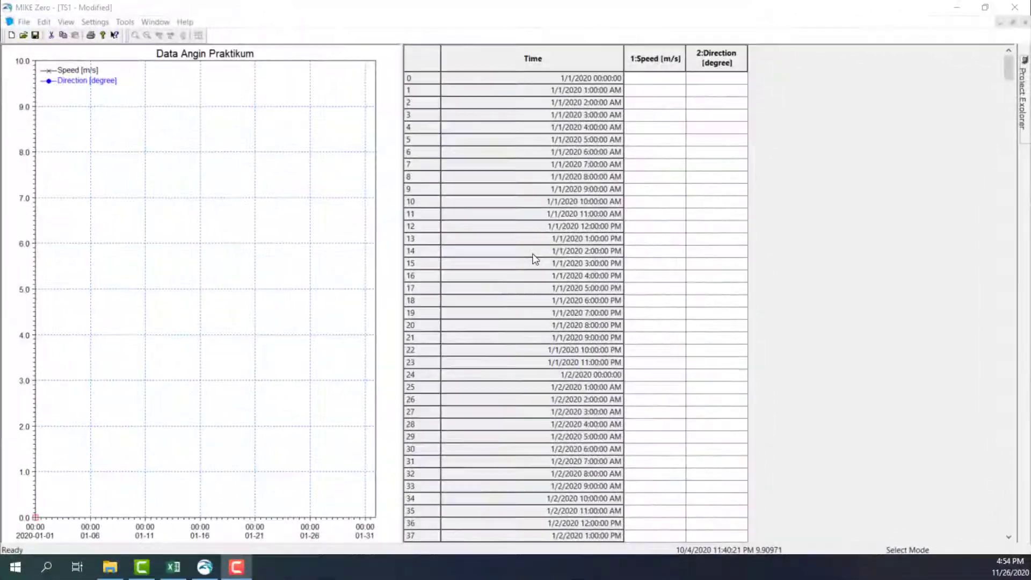
- Check the last and first timesteps of the shortened time series against the January data
left_click(734, 20)
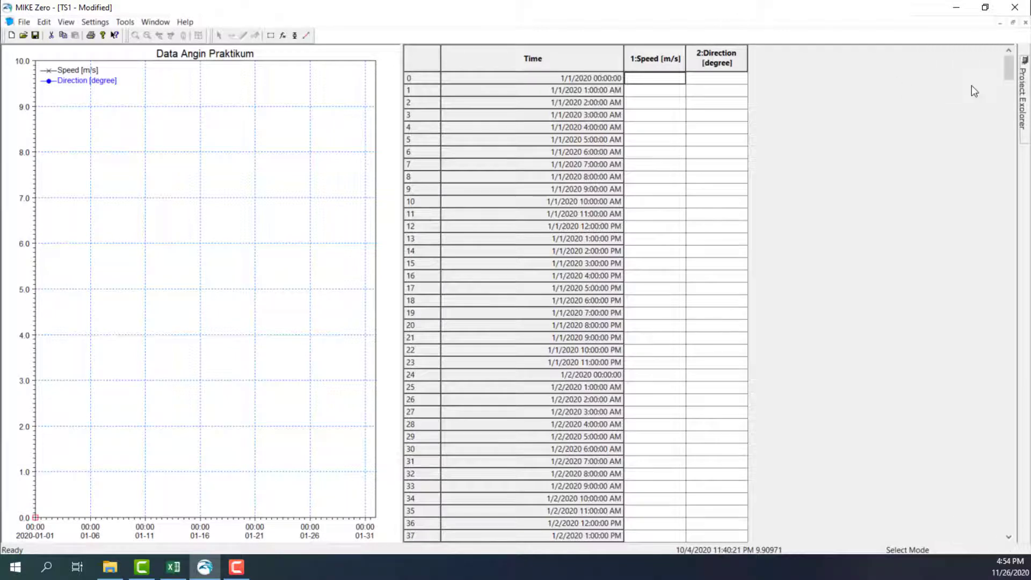
left_click_drag(1006, 72, 974, 530)
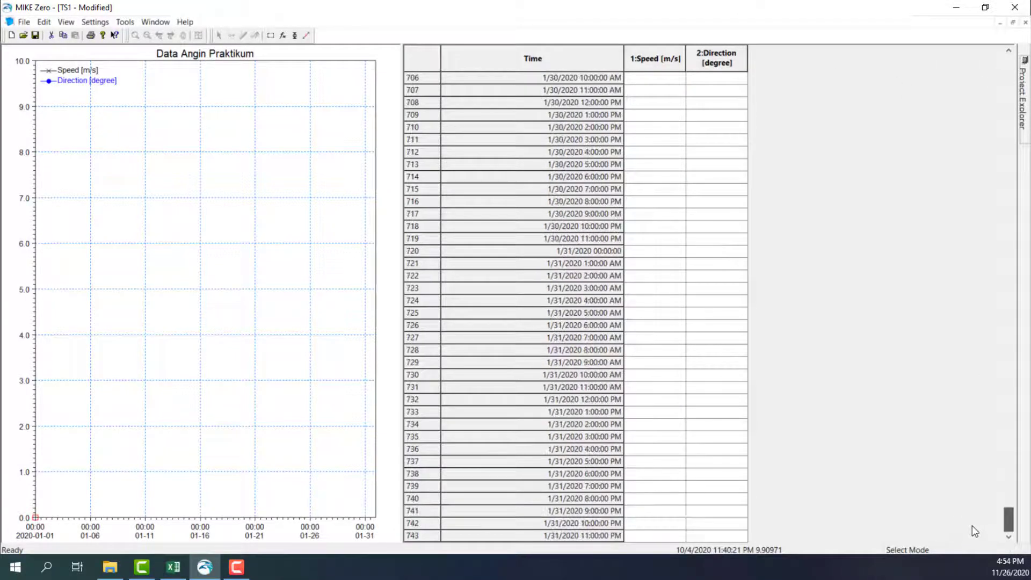
left_click(571, 539)
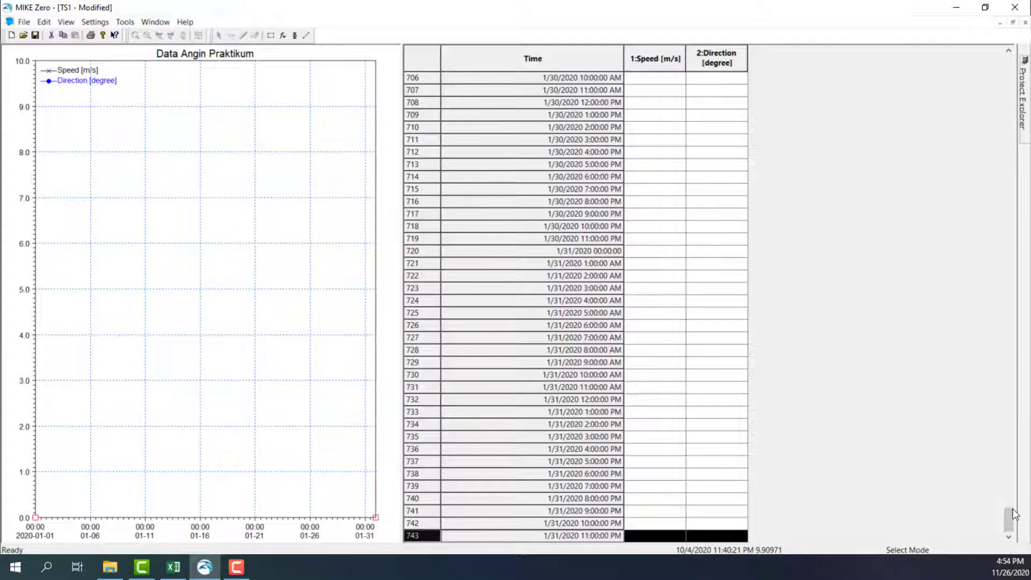
left_click_drag(1009, 519, 990, 58)
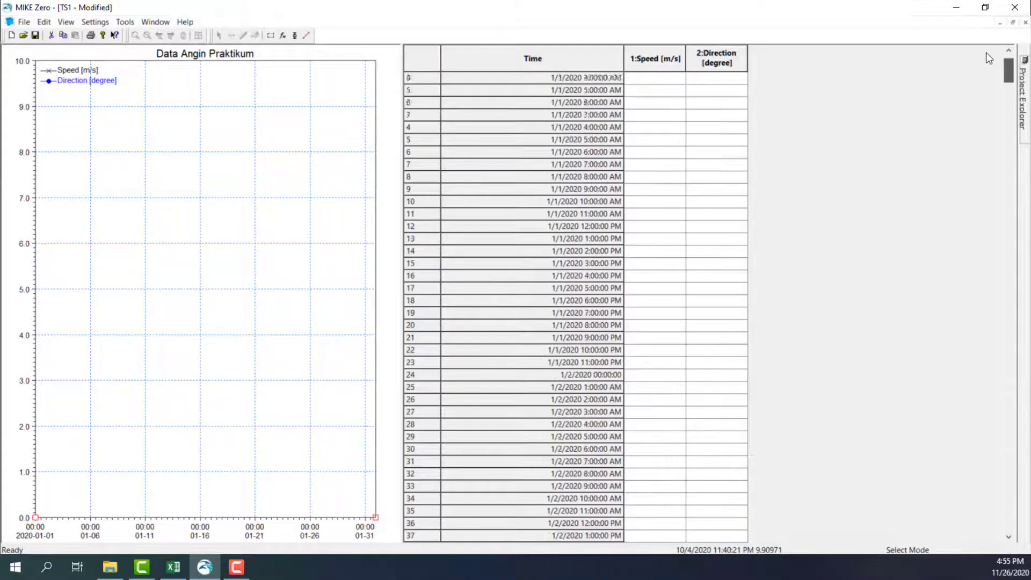
left_click(413, 79)
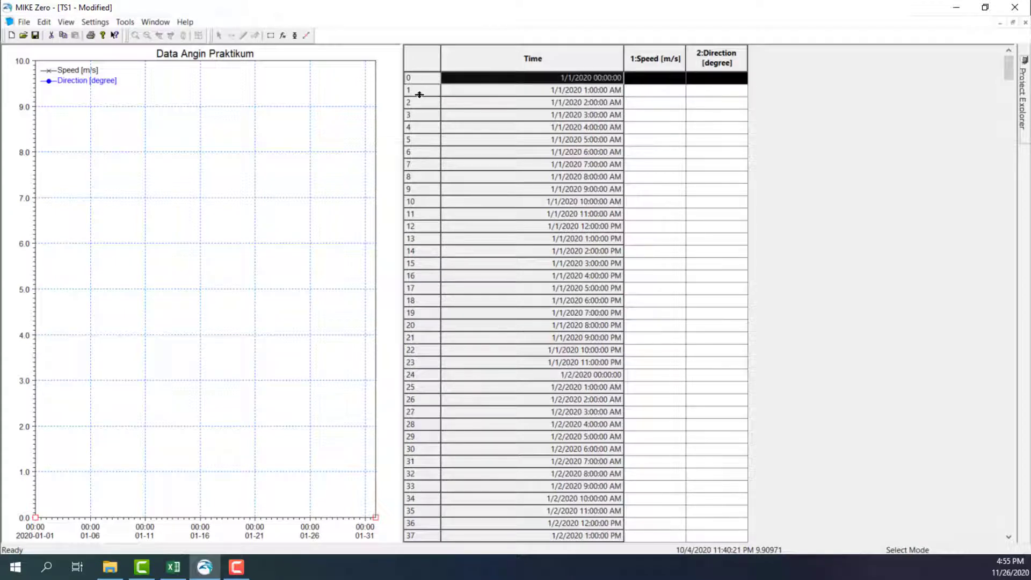
left_click(704, 167)
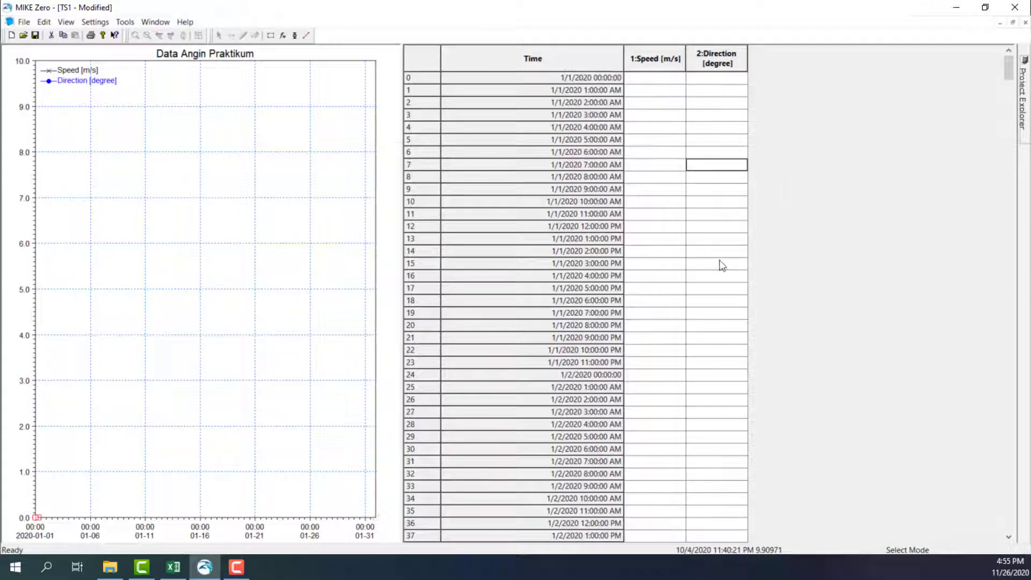
left_click(720, 264)
left_click(642, 190)
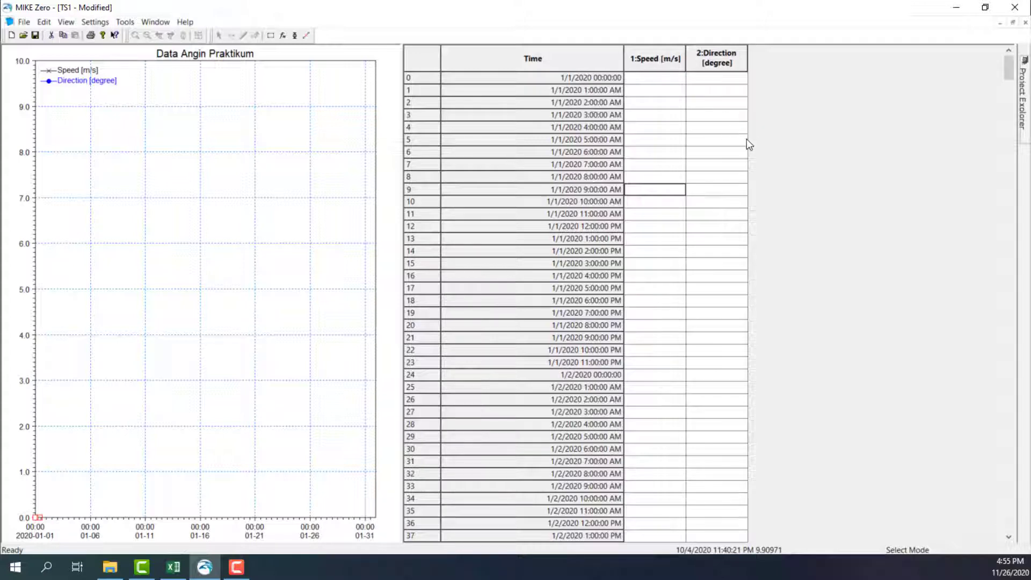
- Save the time series as DataAnginMIKE (.dfs0) in the DATA PRAKTIKUM folder inside MODUL PRAKTIKUM
left_click(24, 21)
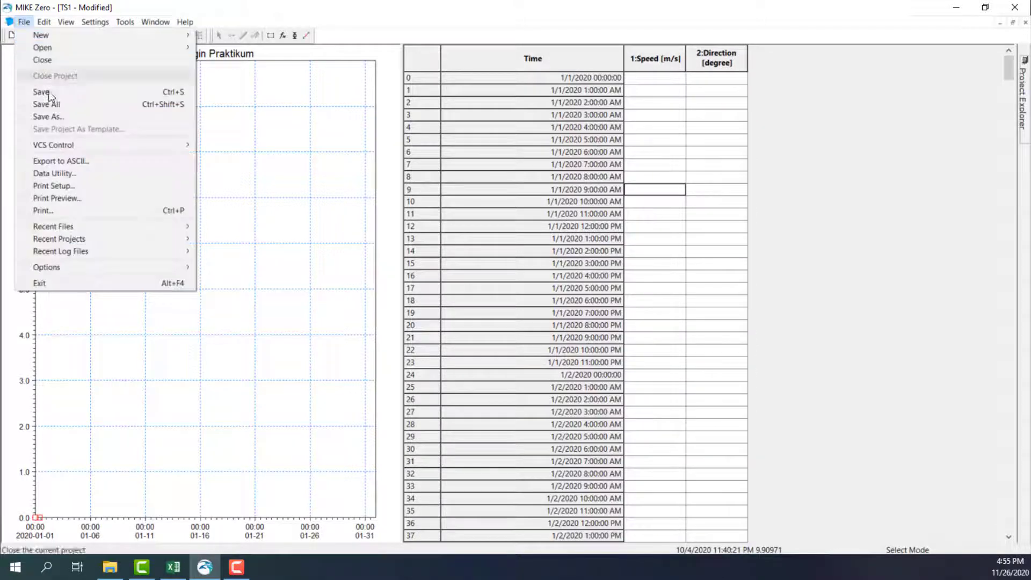
left_click(54, 116)
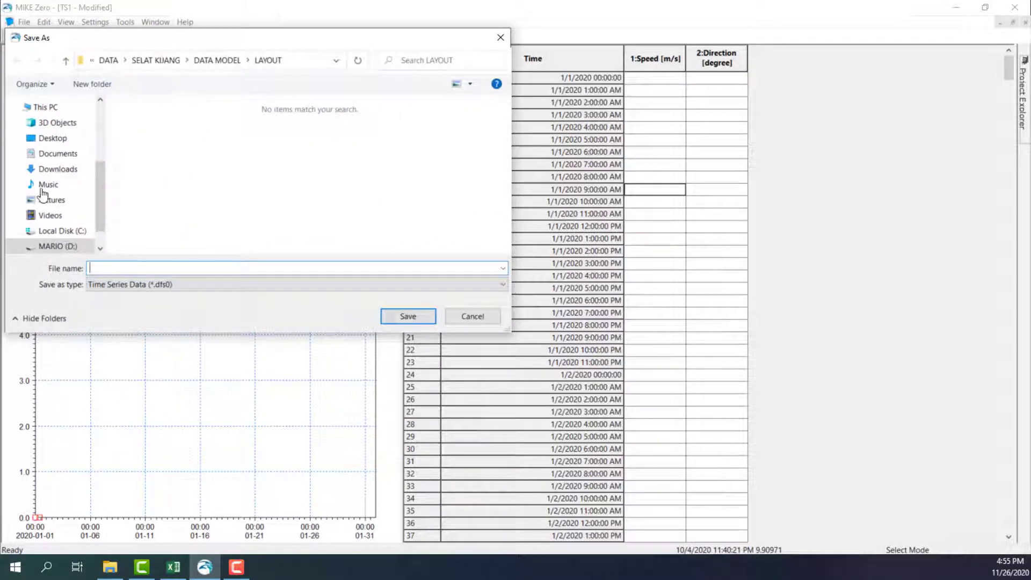
key("alt+Tab")
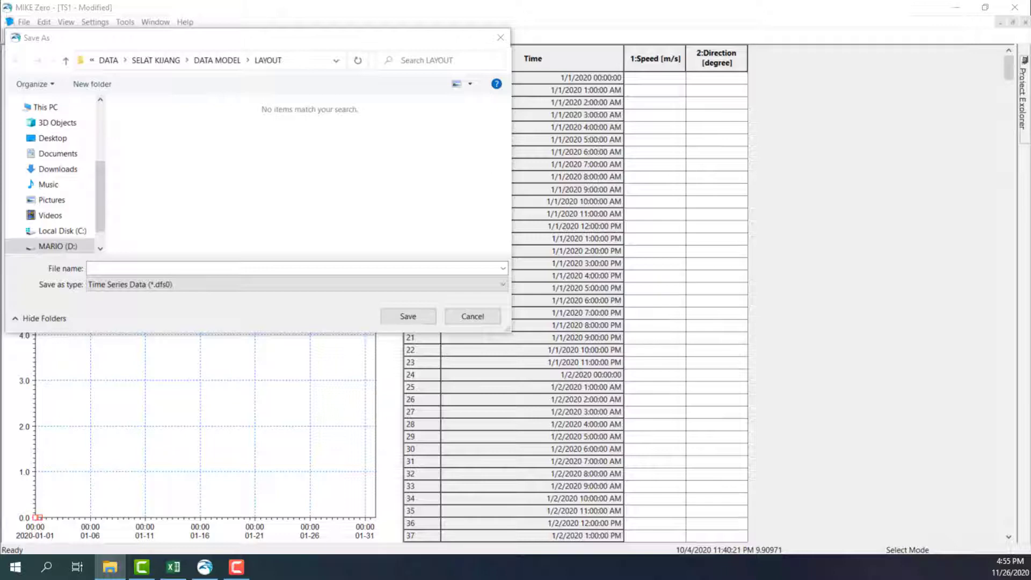
left_click(311, 60)
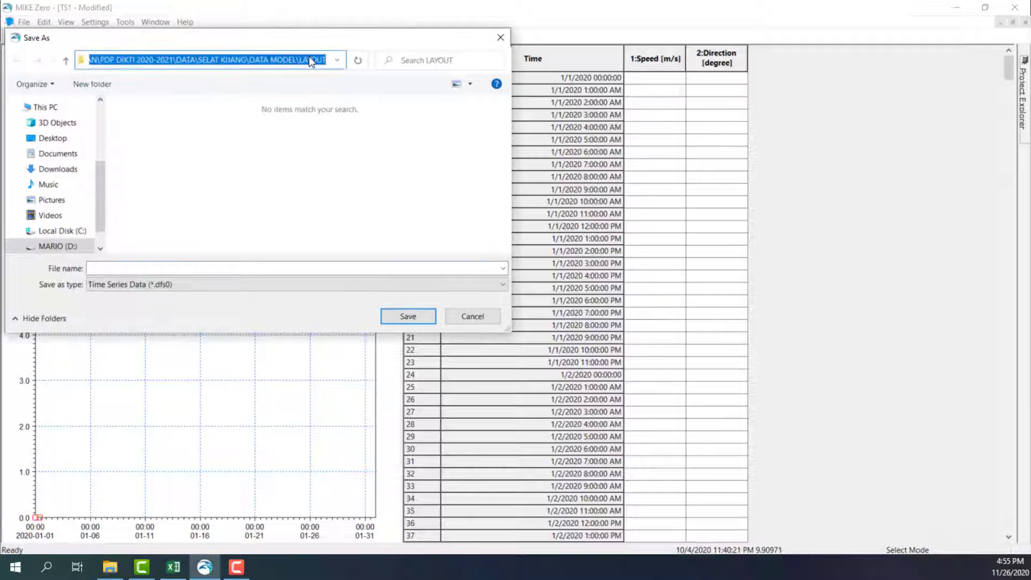
key("ctrl+v")
key("Return")
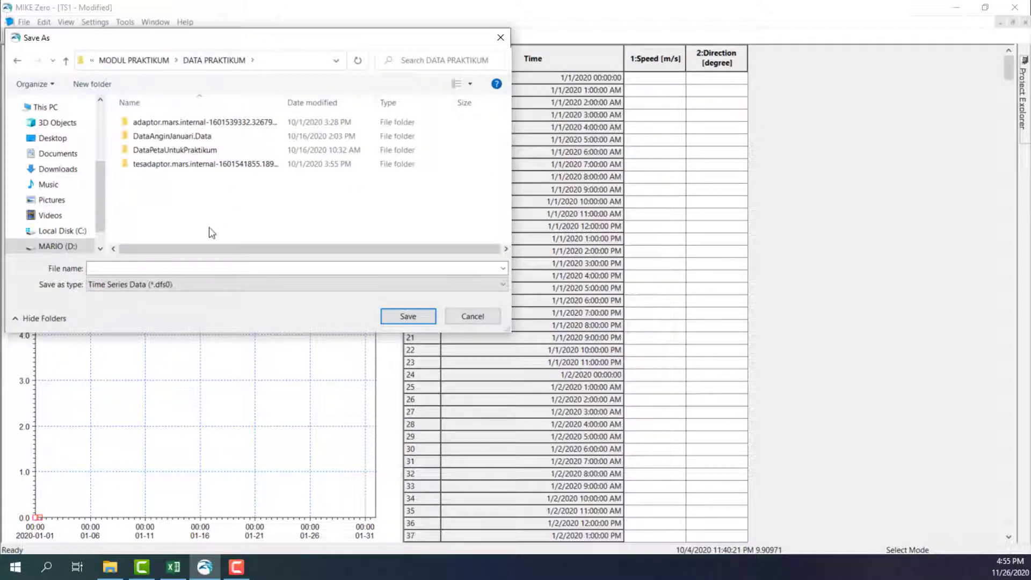
left_click(182, 267)
type("DataAn")
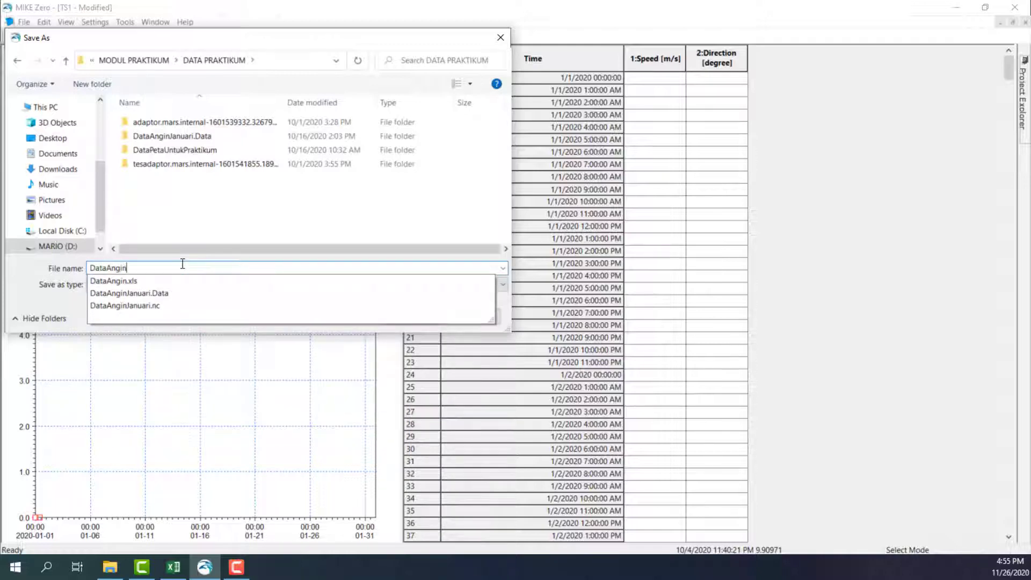
type("ginMIKE")
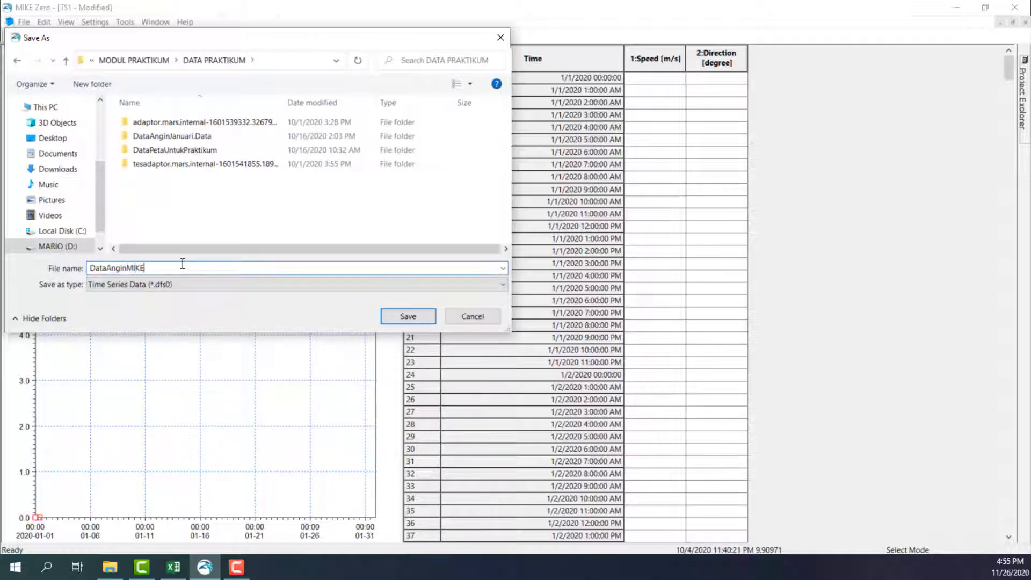
key("Return")
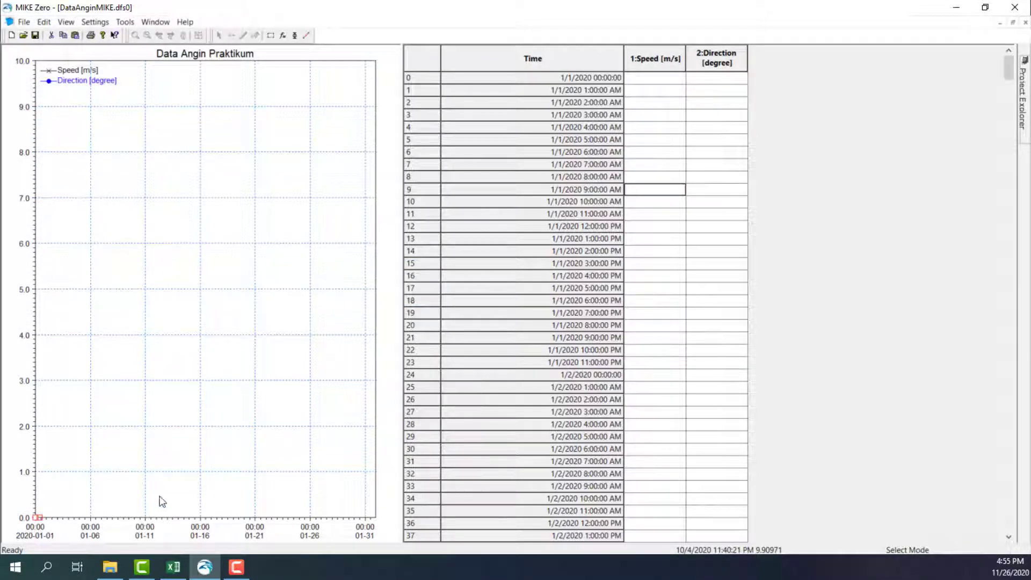
- Switch to DataAngin.xls in Excel and copy the St. 1 Kecepatan values on Sheet2, I2 to I745, without the Max, Min and Ave rows
left_click(174, 568)
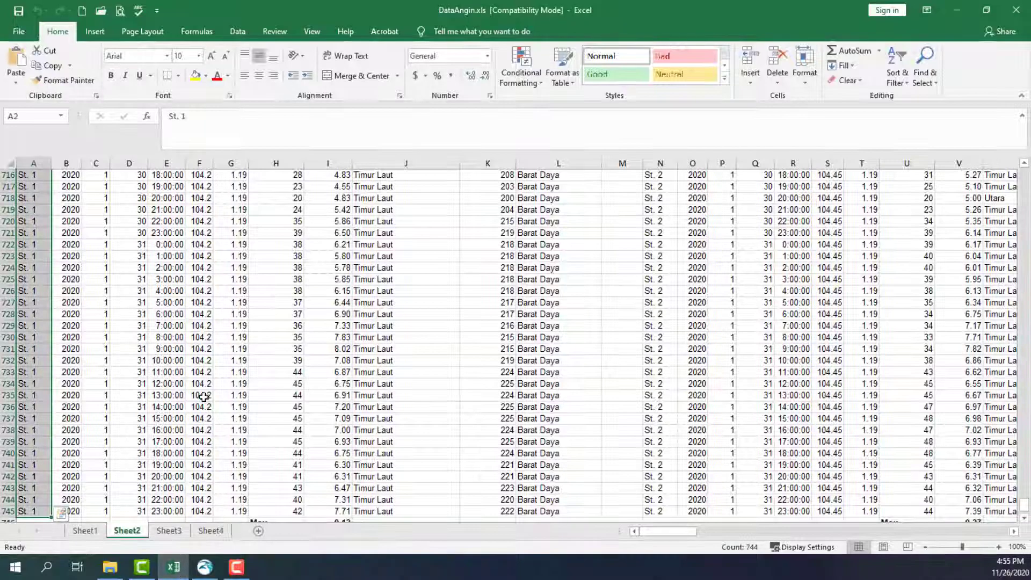
key("ctrl+Home")
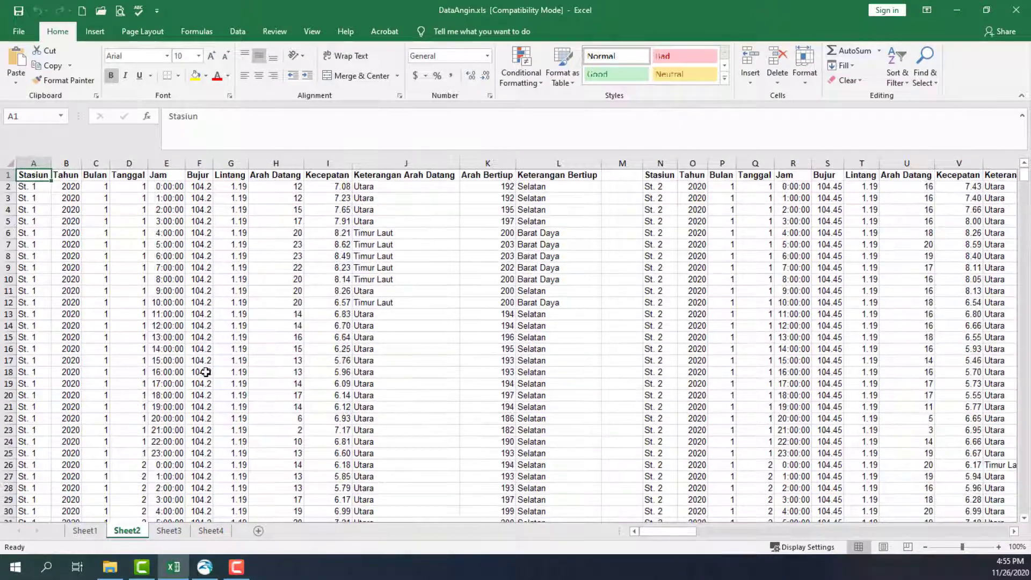
left_click(318, 188)
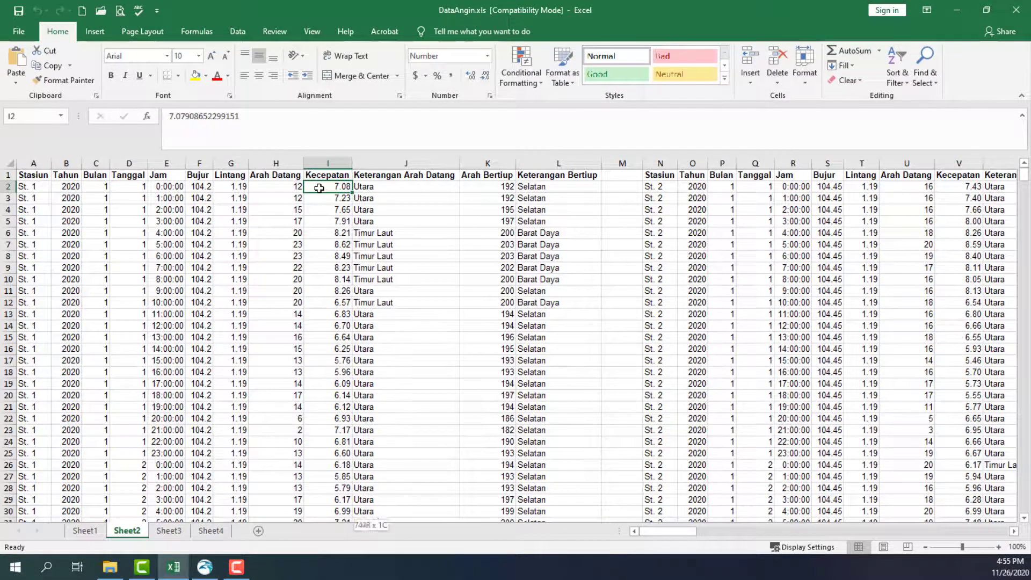
key("ctrl+shift+Down")
key("ctrl+c")
key("ctrl+Up")
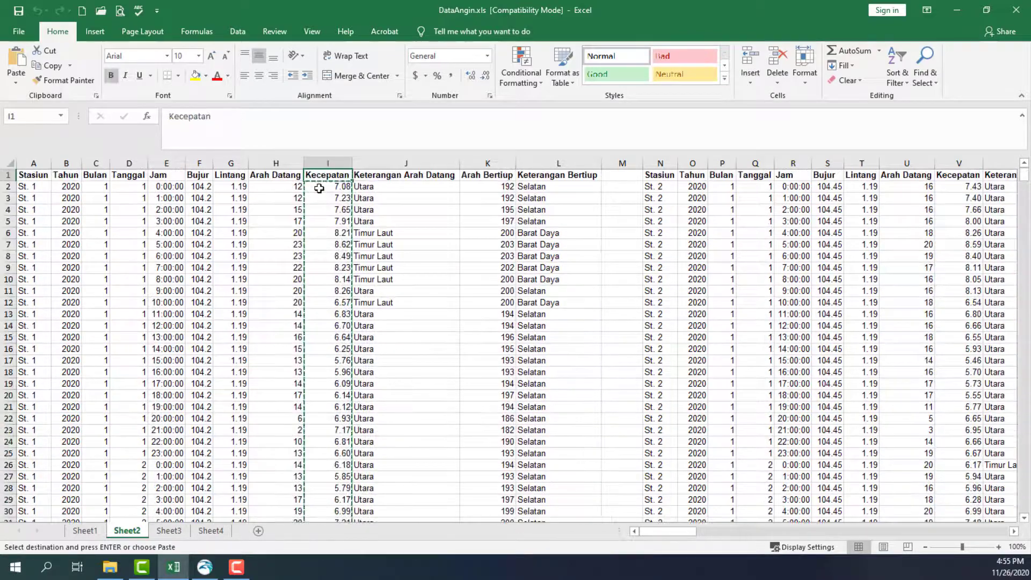
key("ctrl+Down")
key("Up")
key("ctrl+Up")
key("Down")
key("ctrl+shift+Down")
key("shift+Up")
key("shift+Up")
key("shift+Up")
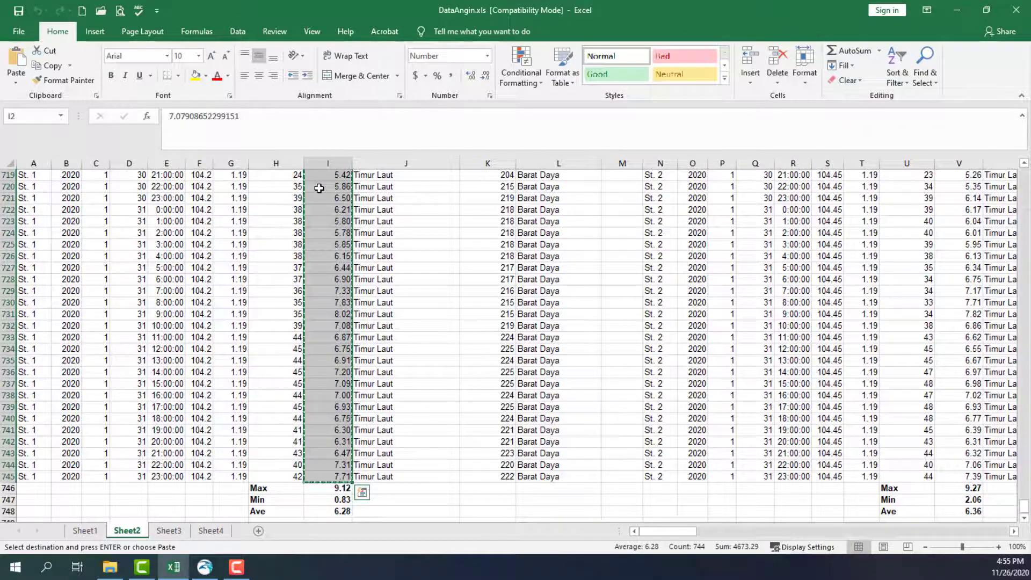
- Switch to MIKE Zero, paste the copied values into the Speed column and widen the plot area beside the table
key("alt+Tab")
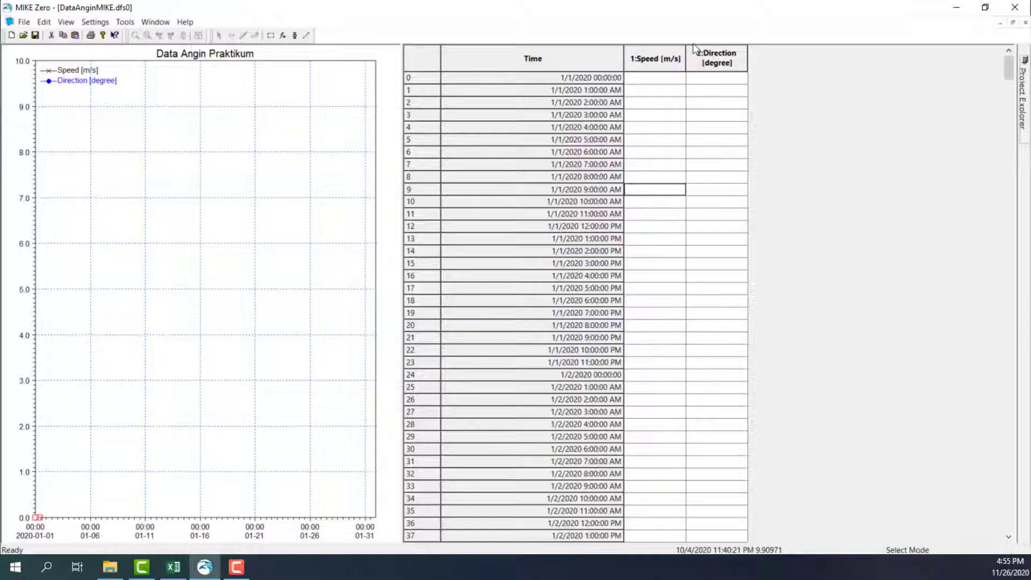
left_click(653, 60)
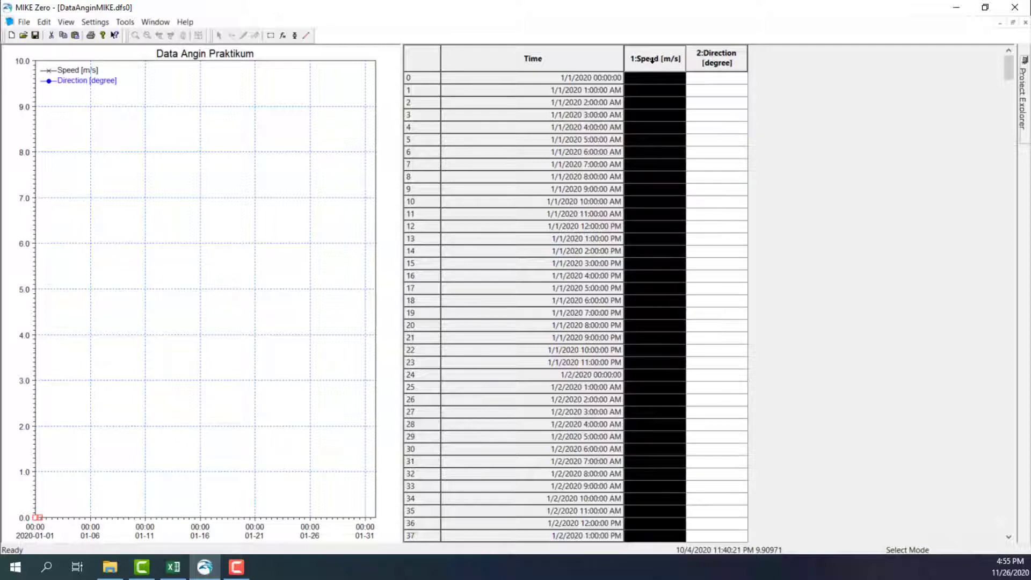
key("ctrl+v")
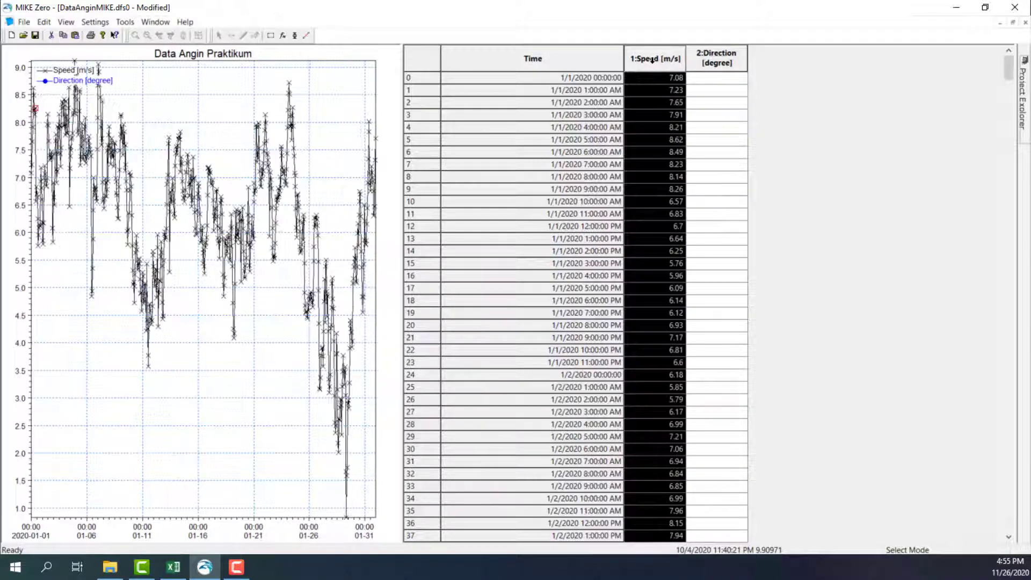
left_click(44, 22)
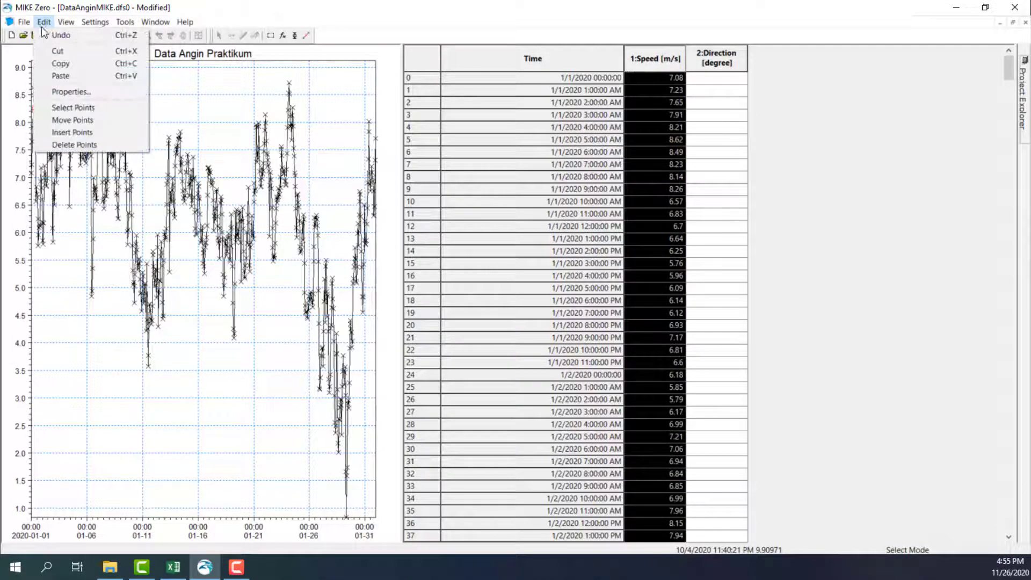
left_click(455, 16)
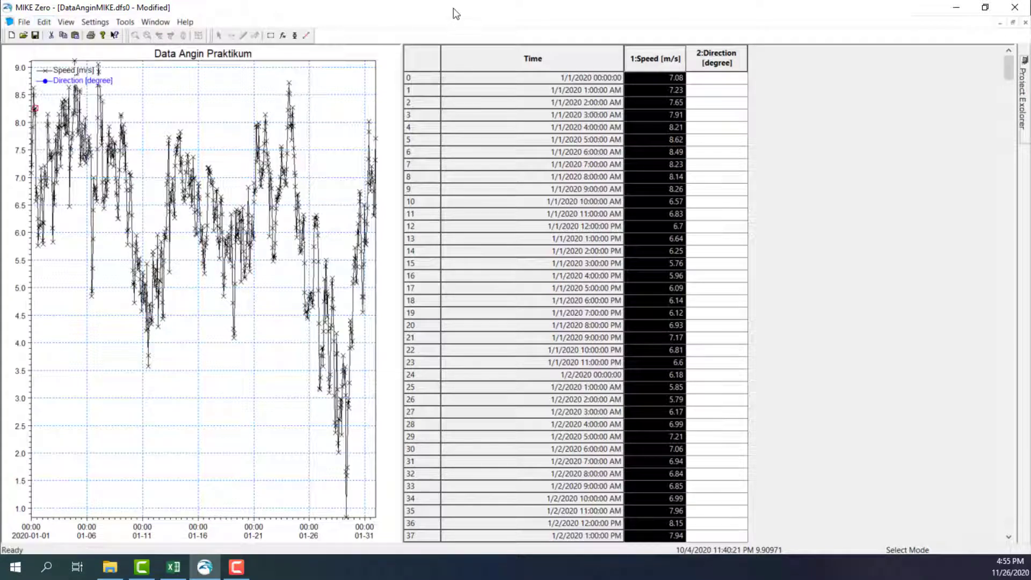
left_click(745, 119)
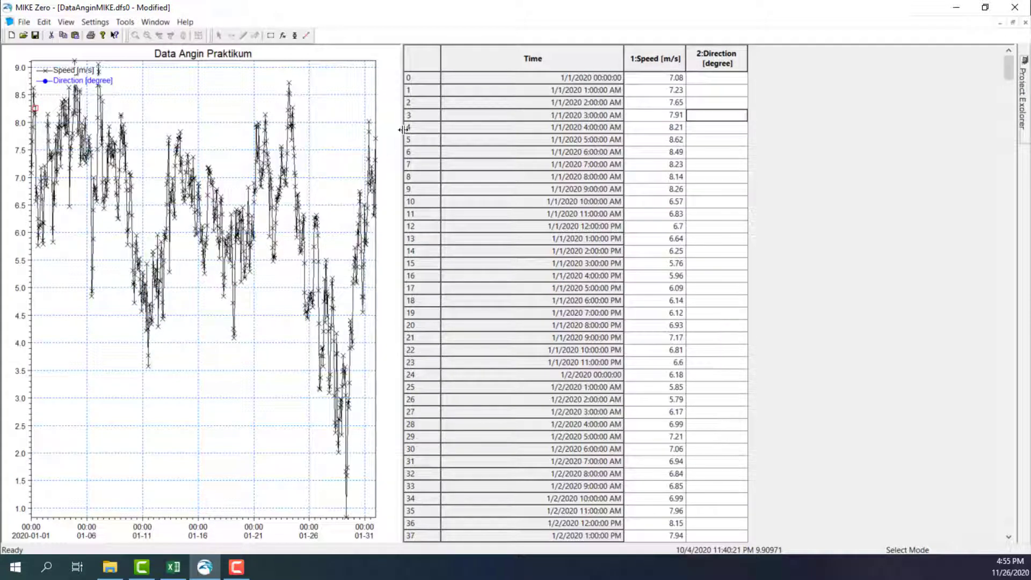
left_click_drag(401, 124, 631, 135)
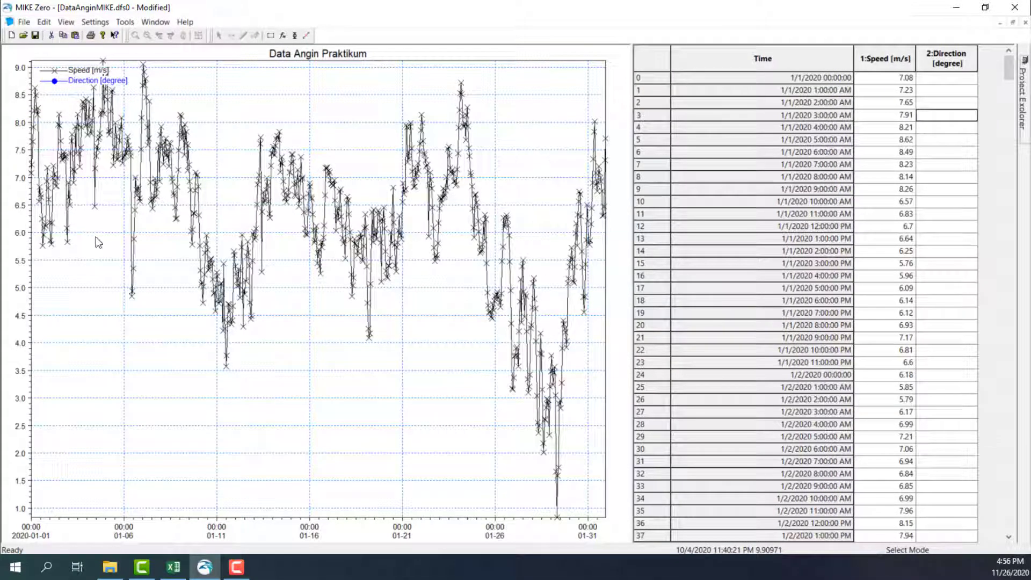
- Switch to Excel and copy the St. 1 Arah Datang values on Sheet2, H2 to H745, without the summary rows
left_click(174, 565)
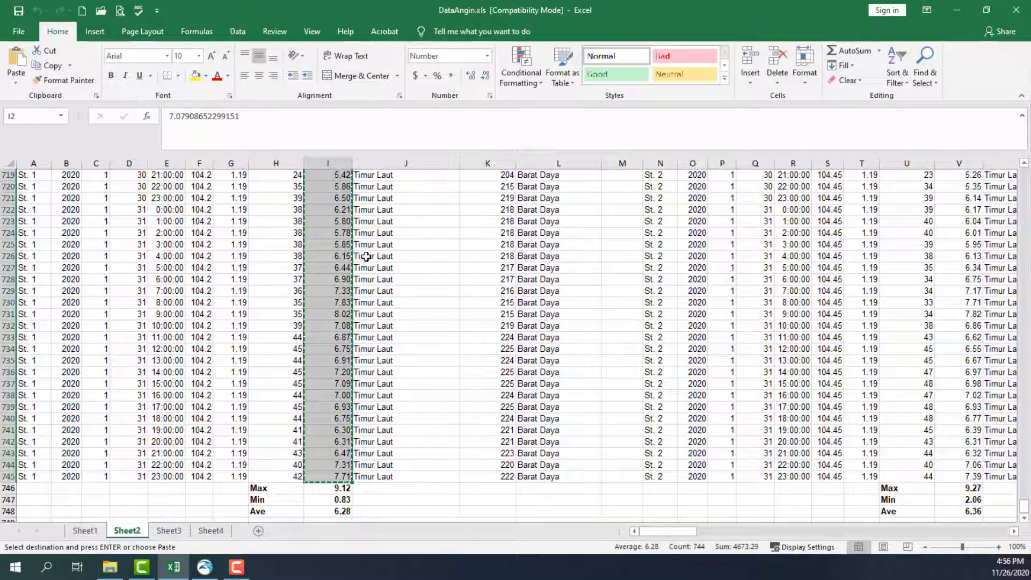
left_click(280, 269)
key("ctrl+Up")
key("Down")
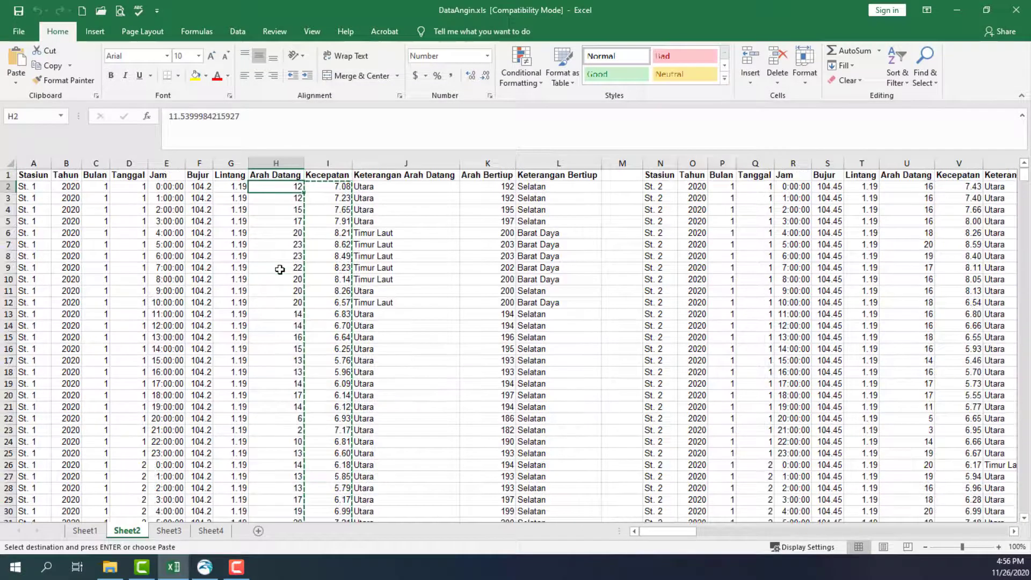
key("ctrl+shift+Down")
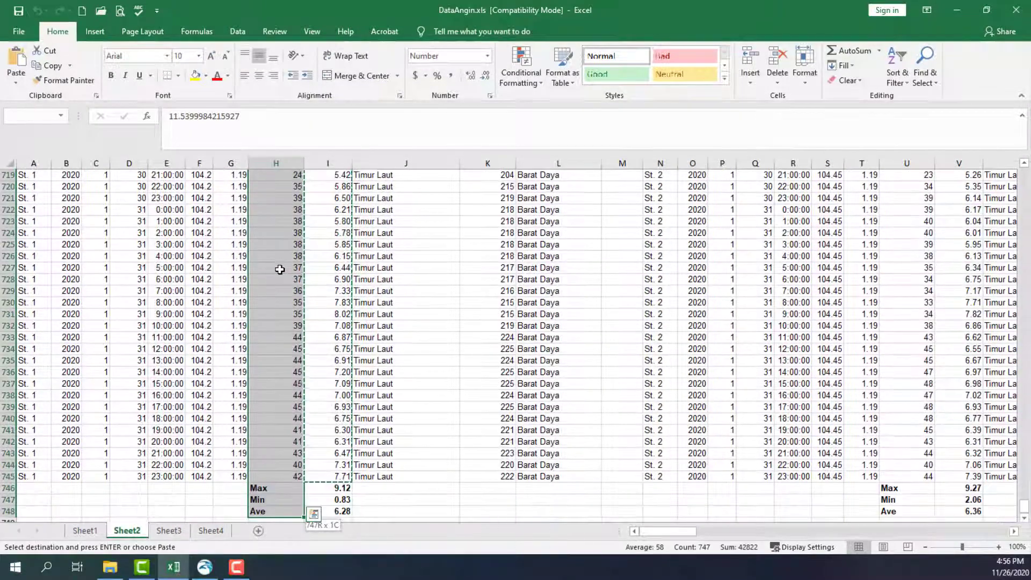
key("shift+Up")
key("shift+Up")
key("shift+Up")
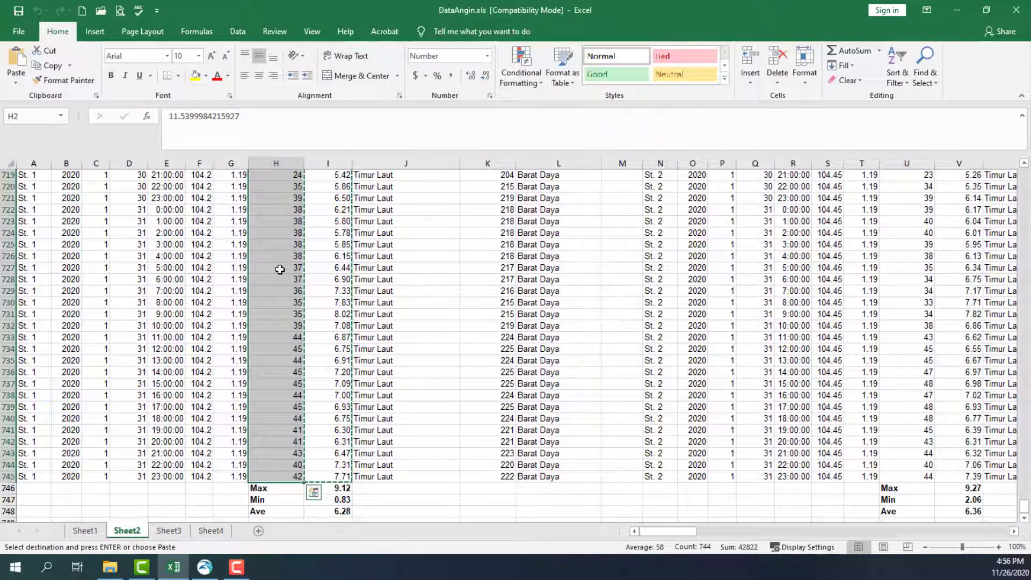
key("ctrl+v")
key("ctrl+q")
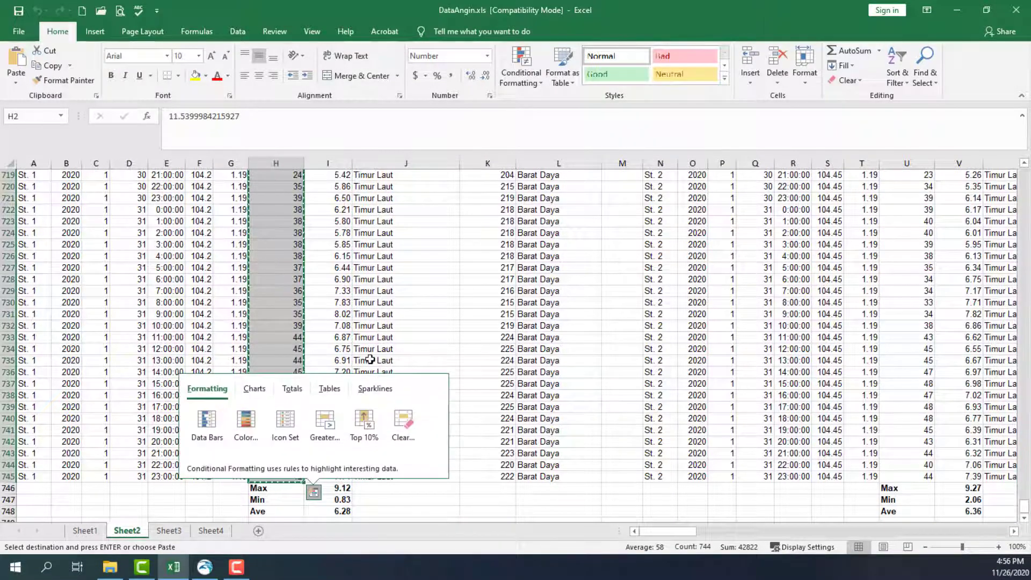
left_click(333, 267)
- Switch to MIKE Zero and paste the copied wind directions into the Direction column
left_click(205, 567)
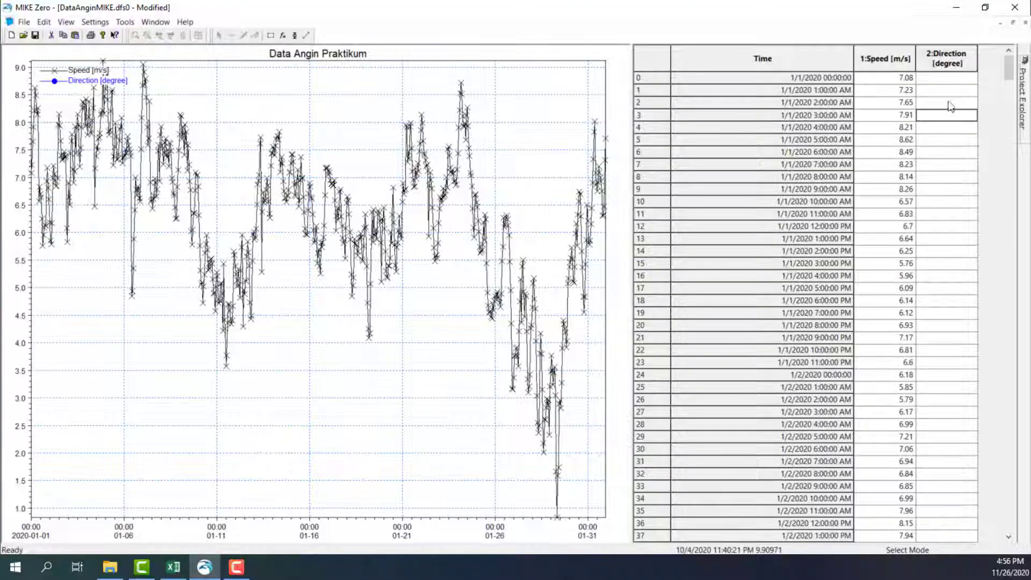
left_click(955, 54)
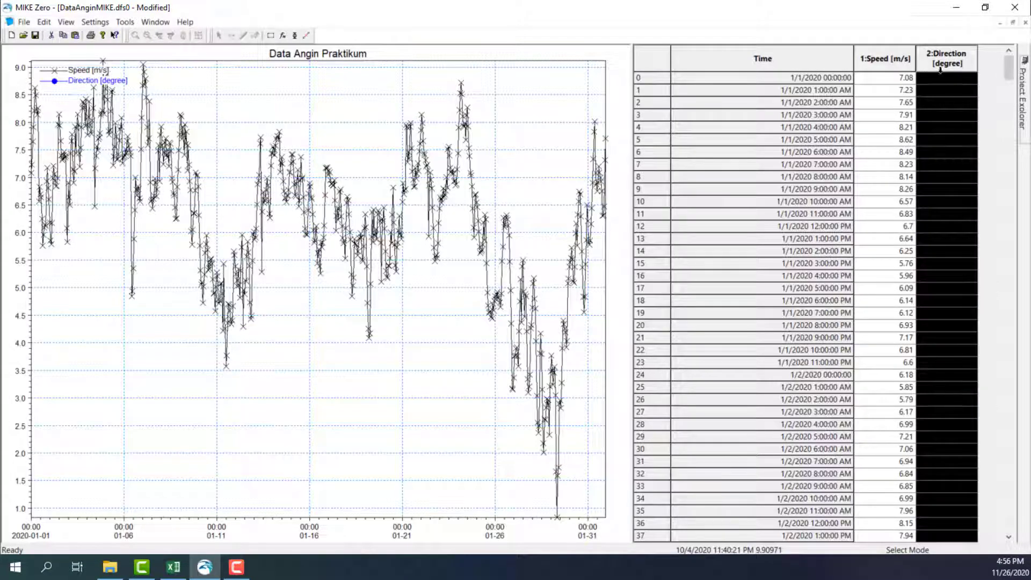
key("ctrl+v")
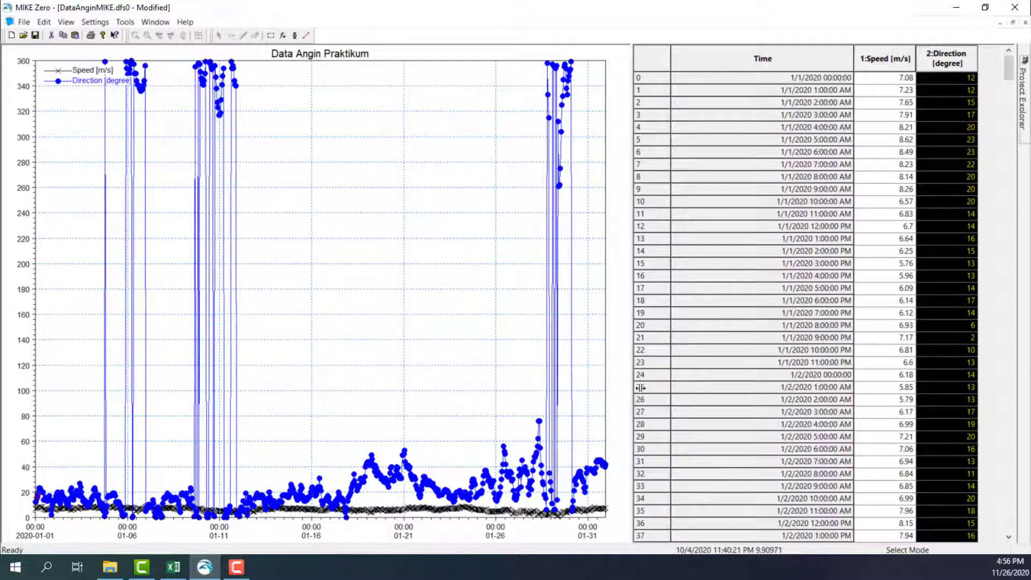
left_click(886, 88)
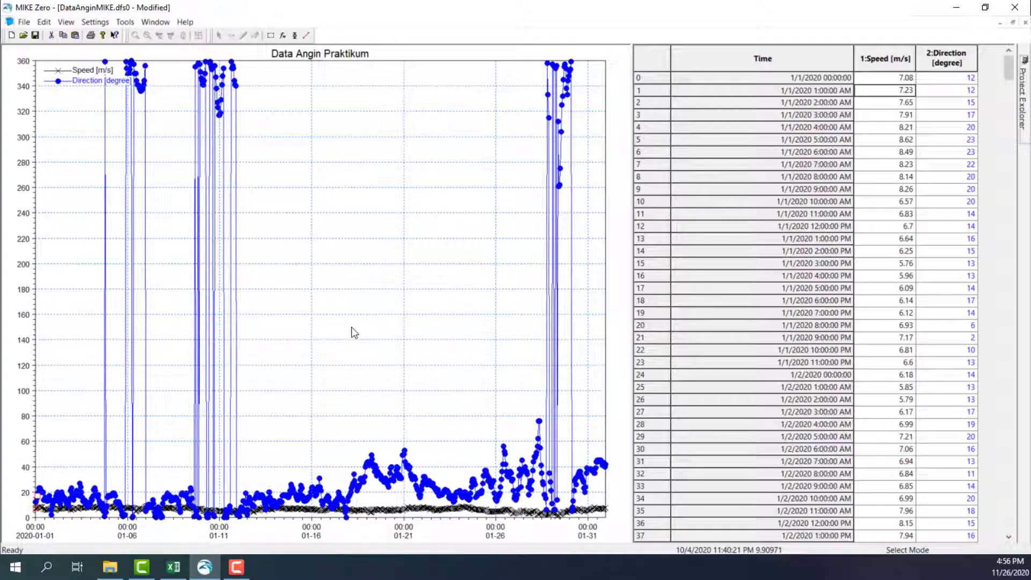
- Save the completed DataAnginMIKE.dfs0 time series and close it
key("ctrl+s")
left_click(1026, 22)
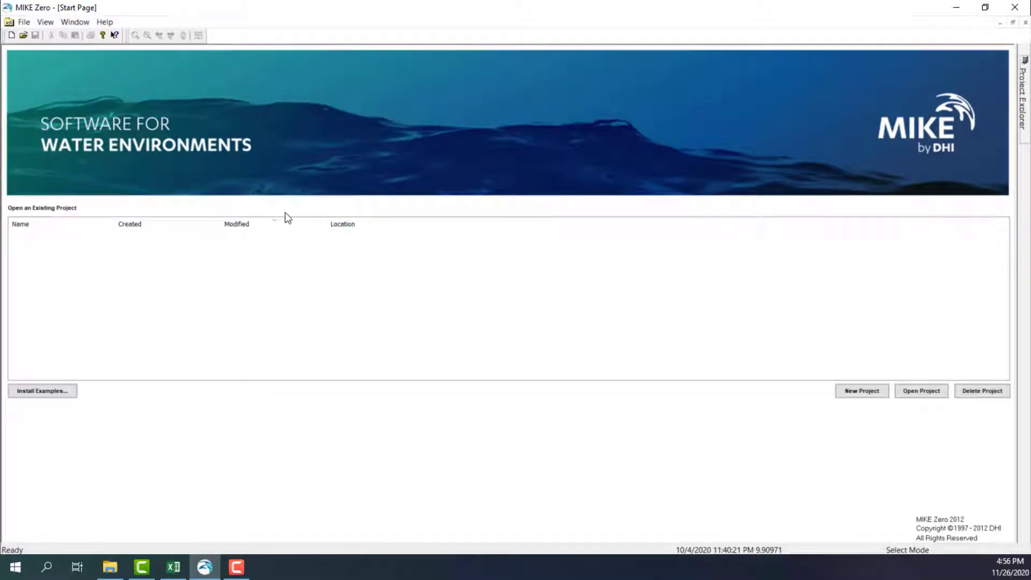
- Create a new Plot Composer (.plc) document from the MIKE Zero product type
left_click(11, 36)
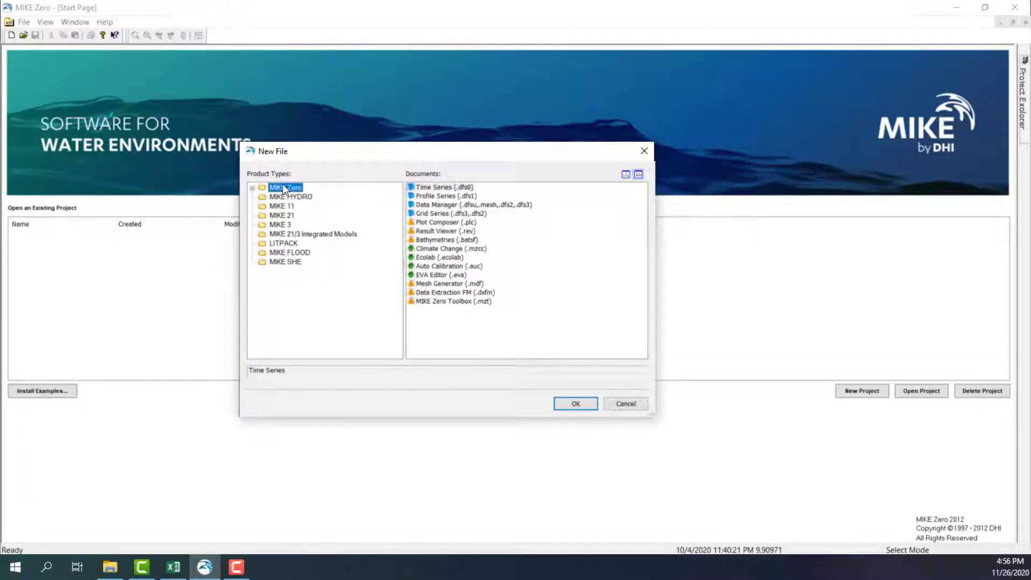
left_click(445, 222)
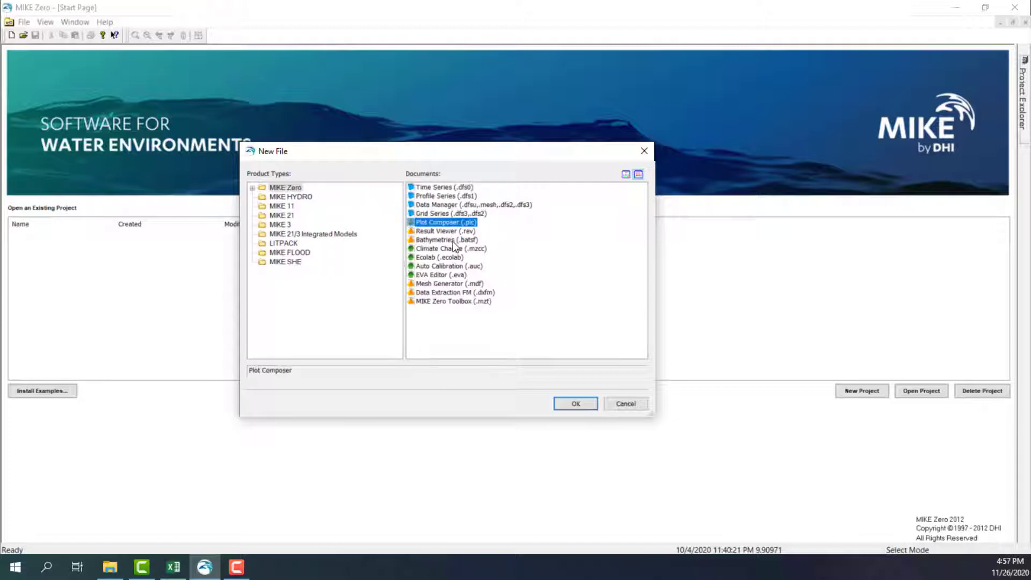
left_click(573, 403)
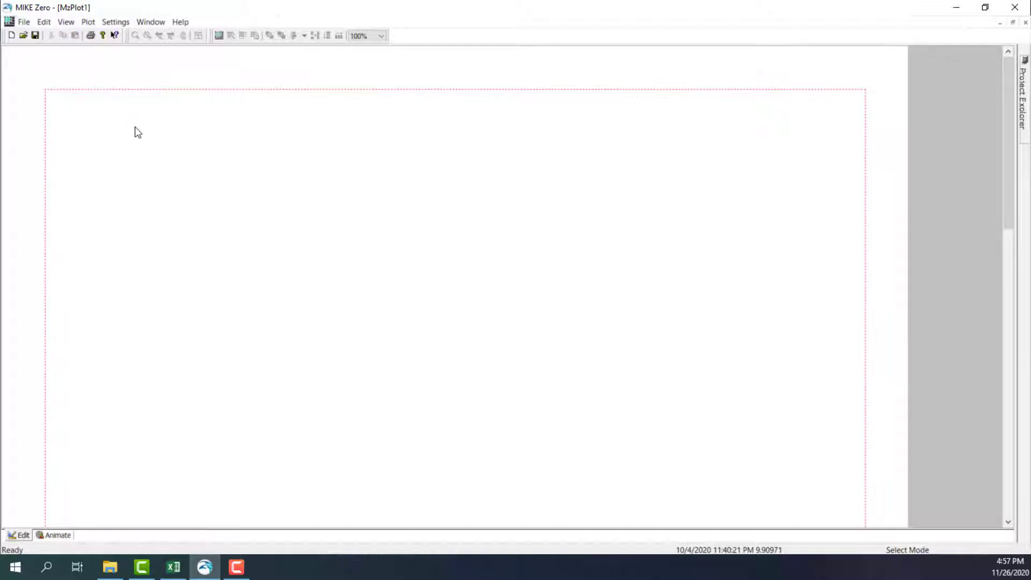
key("ctrl+s")
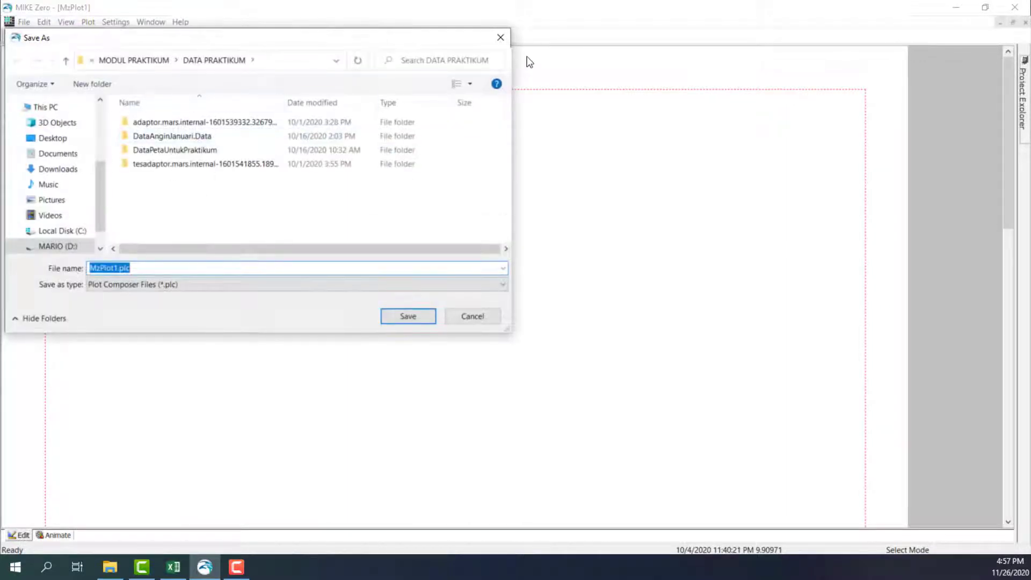
left_click(500, 37)
left_click(23, 22)
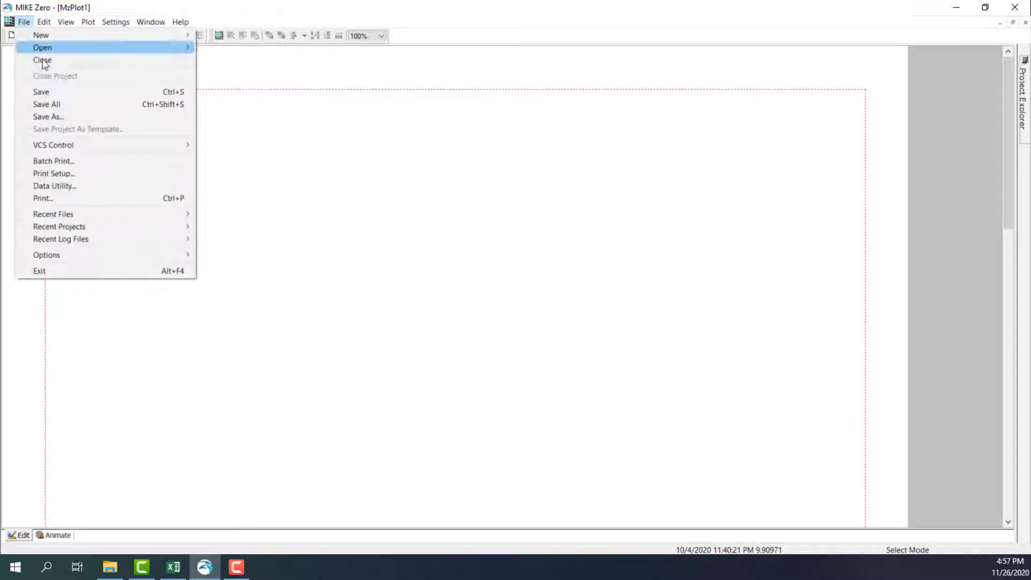
left_click(50, 89)
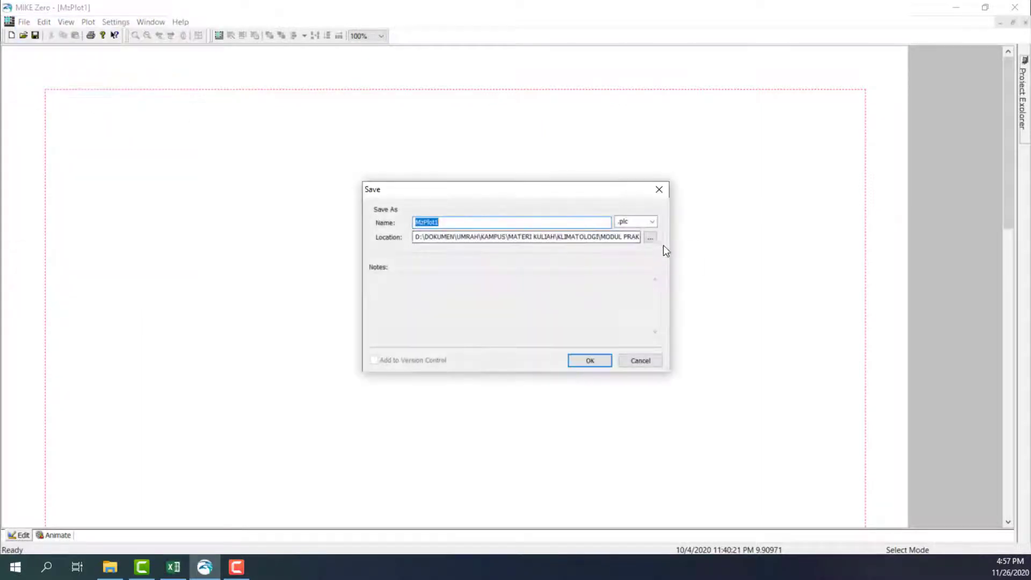
left_click(650, 237)
left_click(595, 362)
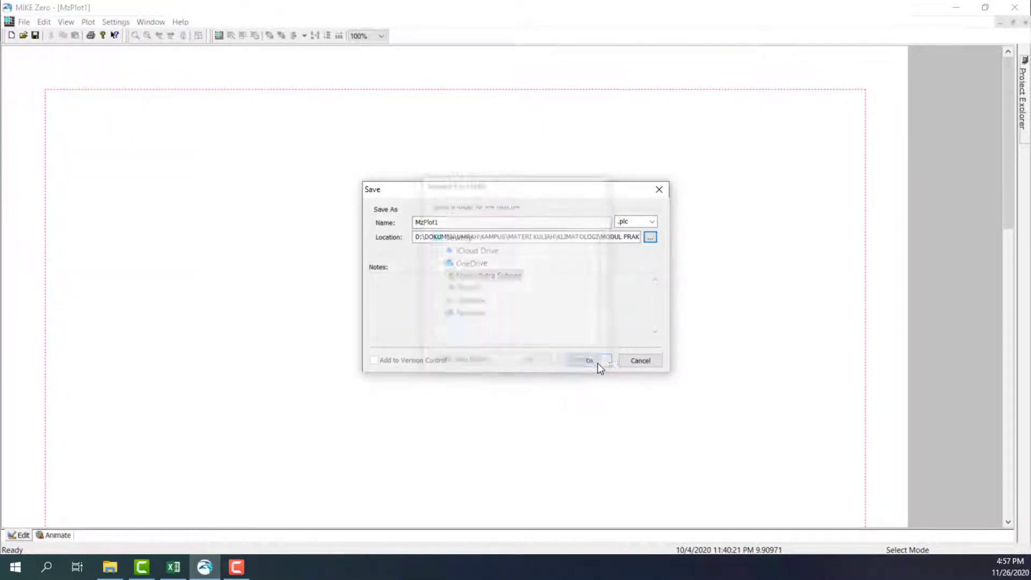
left_click(637, 361)
- Save the new plot document as RosePlotMIKE.plc in the DATA PRAKTIKUM folder
left_click(24, 21)
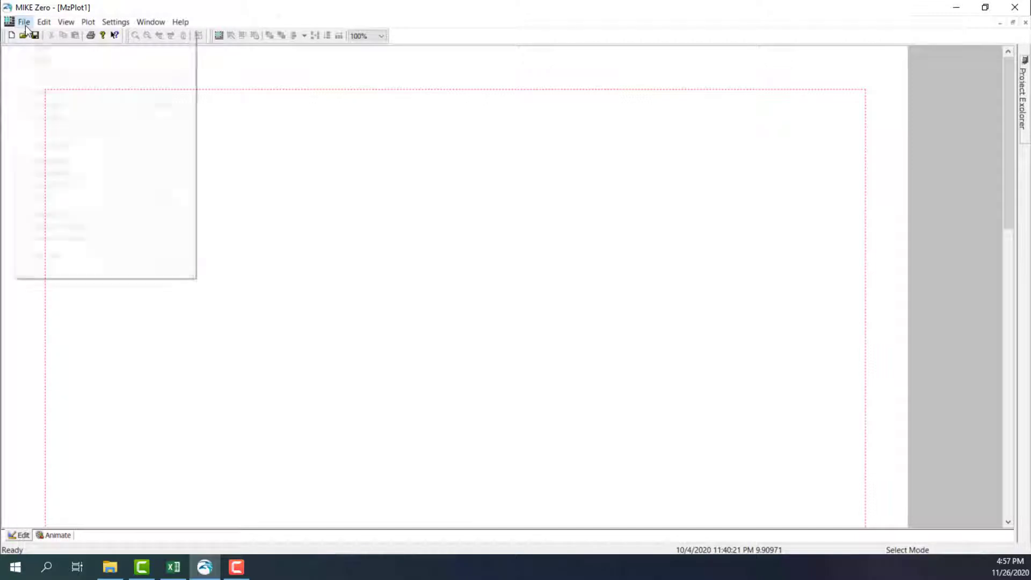
left_click(45, 114)
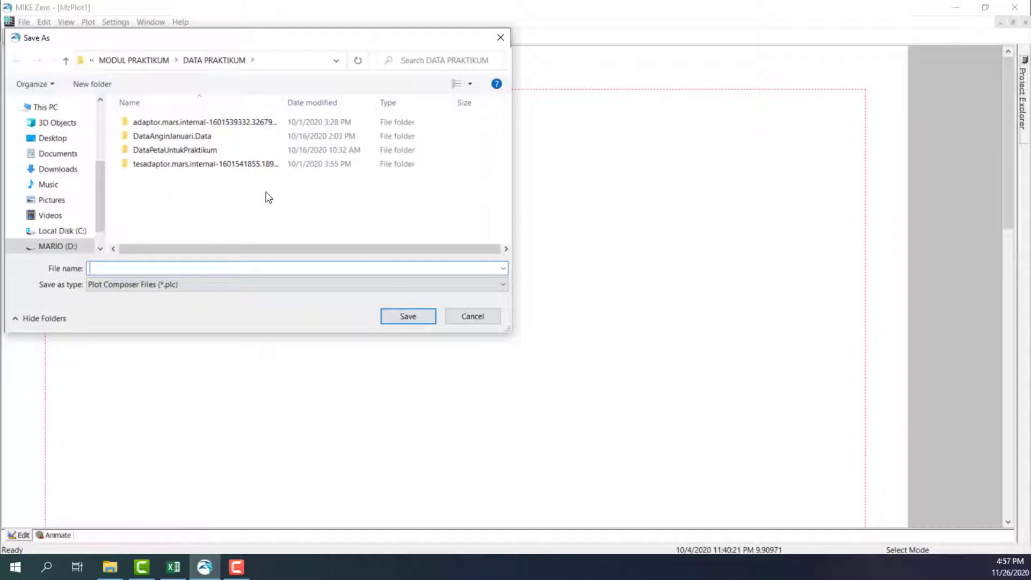
type("RosePlotMIKE")
key("Return")
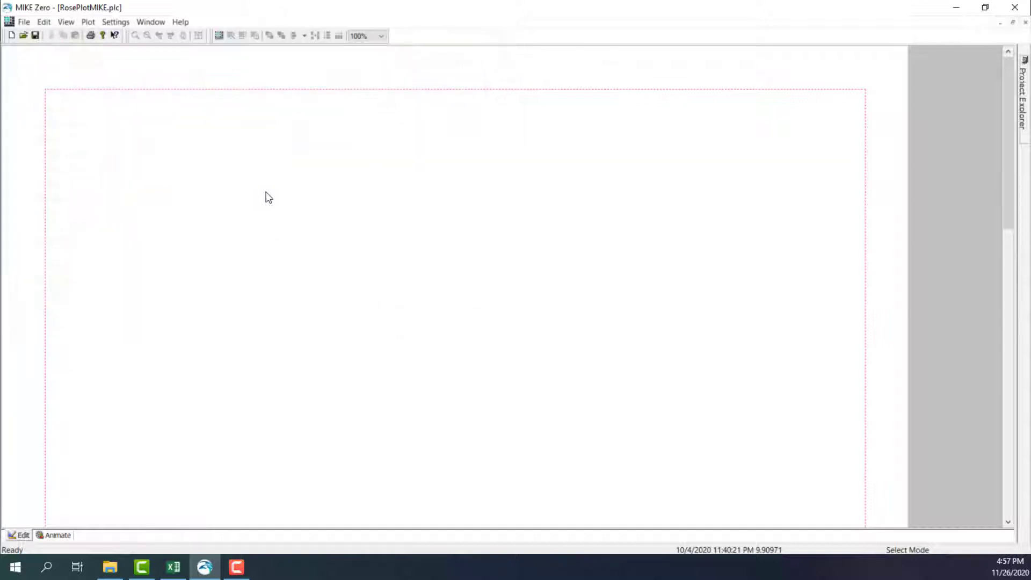
- Insert a Rose Plot object into the plot document as a single maximized plot
left_click(87, 22)
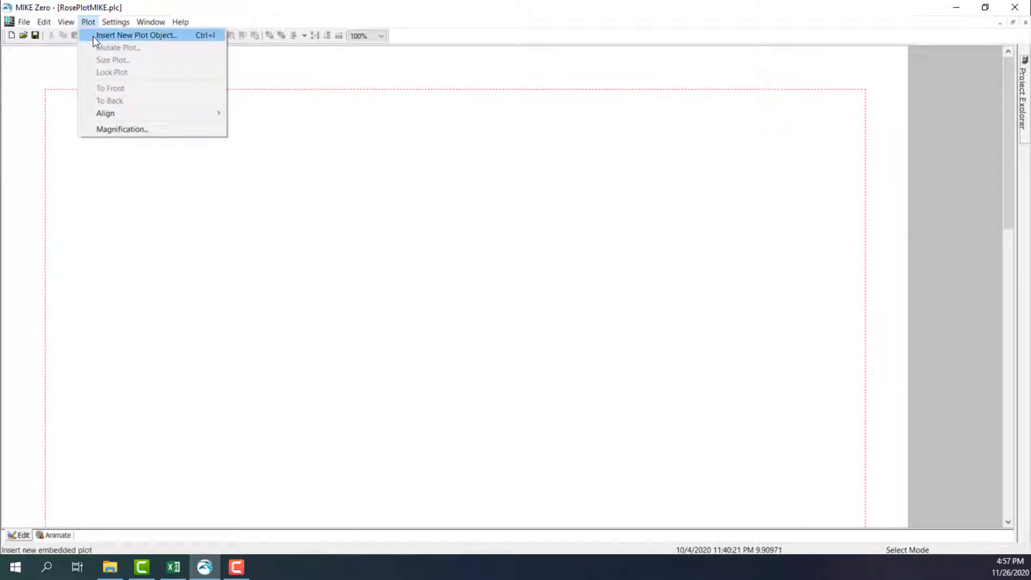
left_click(92, 37)
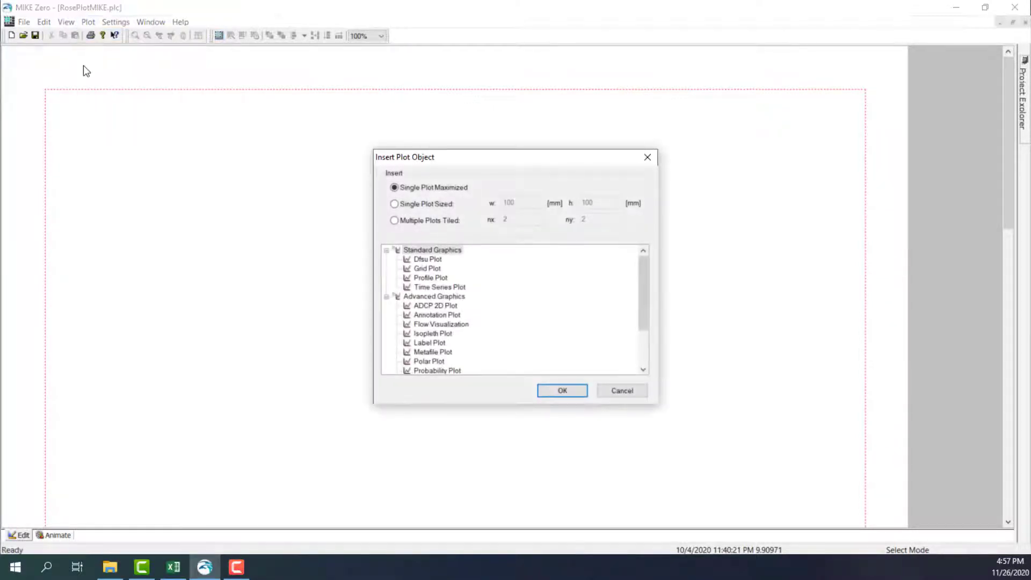
scroll(515, 284, "down", 2)
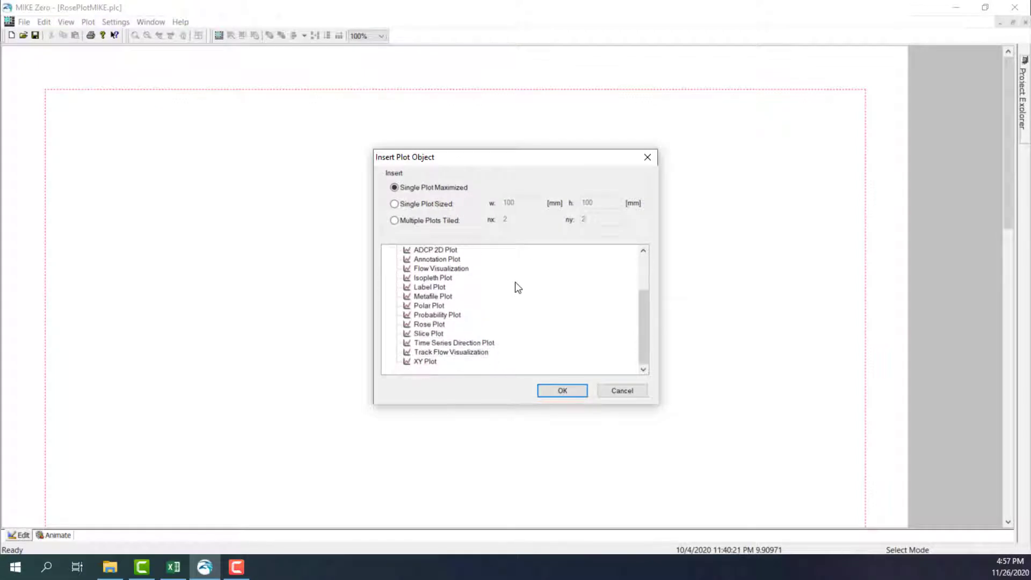
scroll(515, 306, "up", 2)
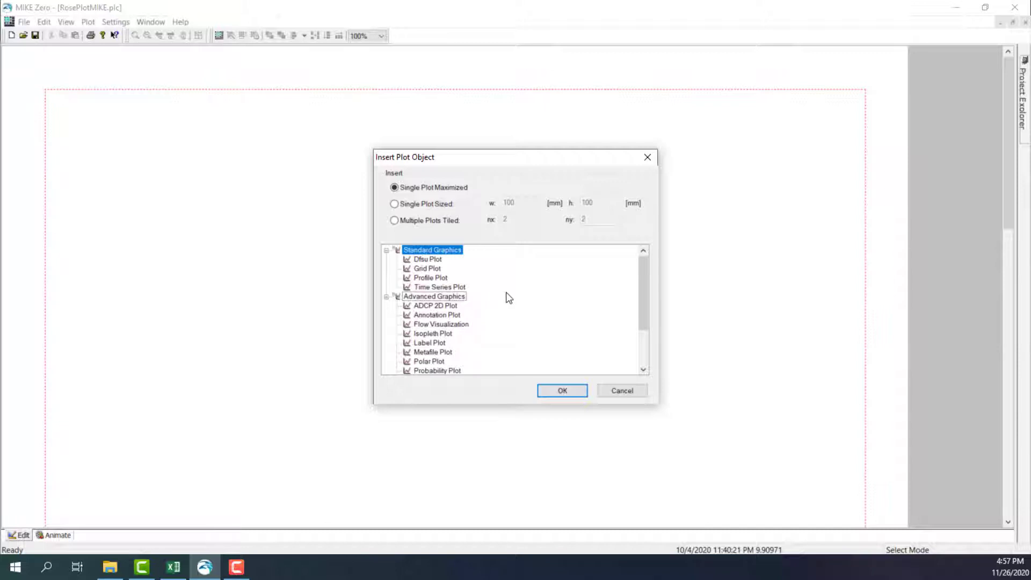
scroll(507, 297, "down", 2)
left_click(436, 325)
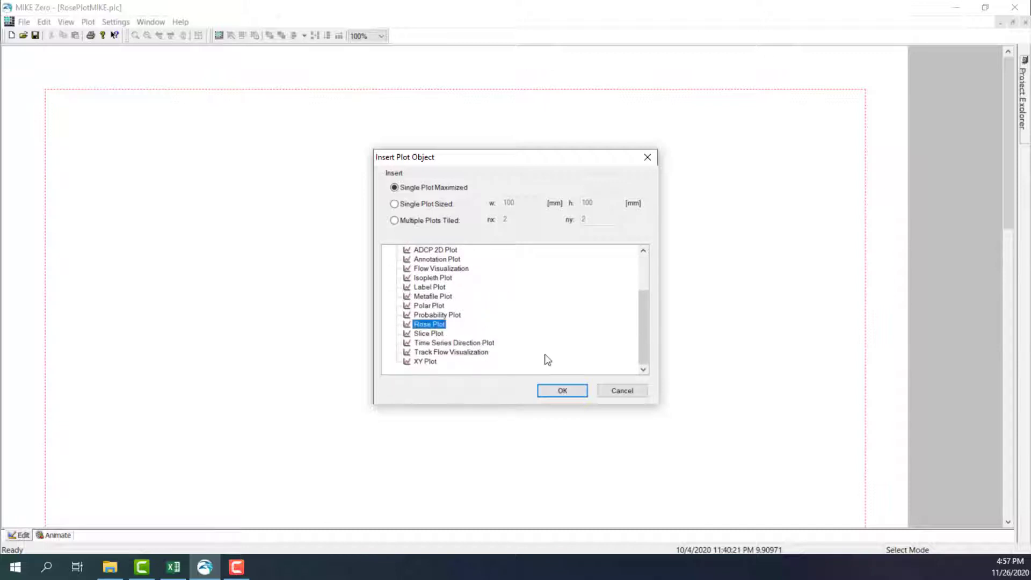
left_click(486, 344)
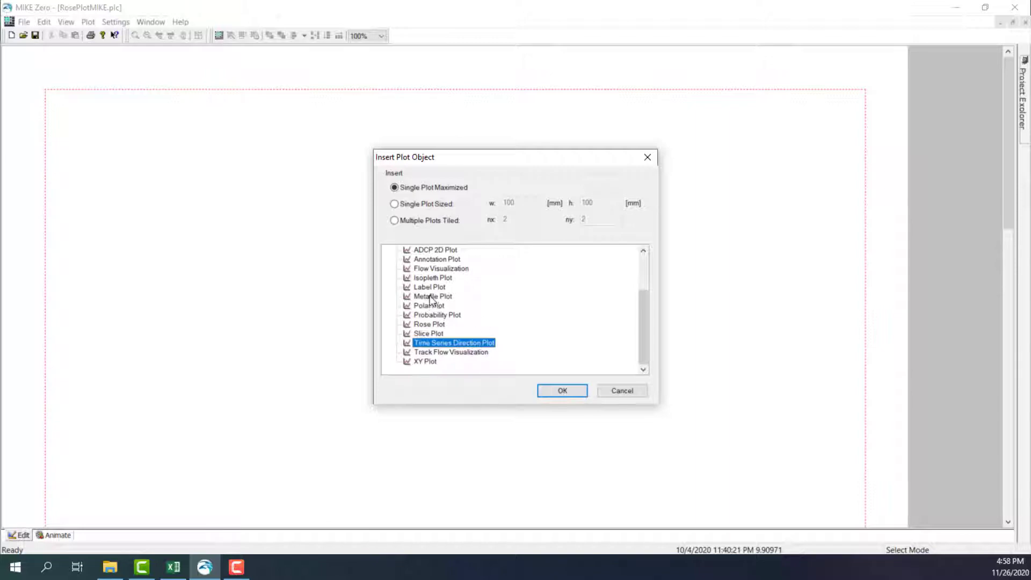
double_click(430, 324)
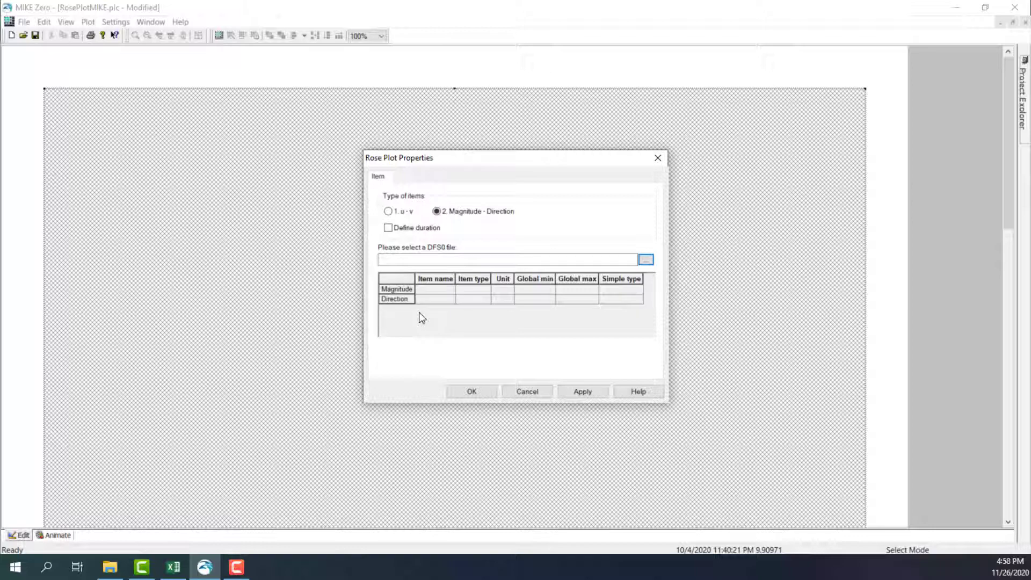
- Load DataAnginMIKE.dfs0 from the DATA PRAKTIKUM folder as the rose plot's data, with Speed as magnitude and Direction as direction
left_click(646, 260)
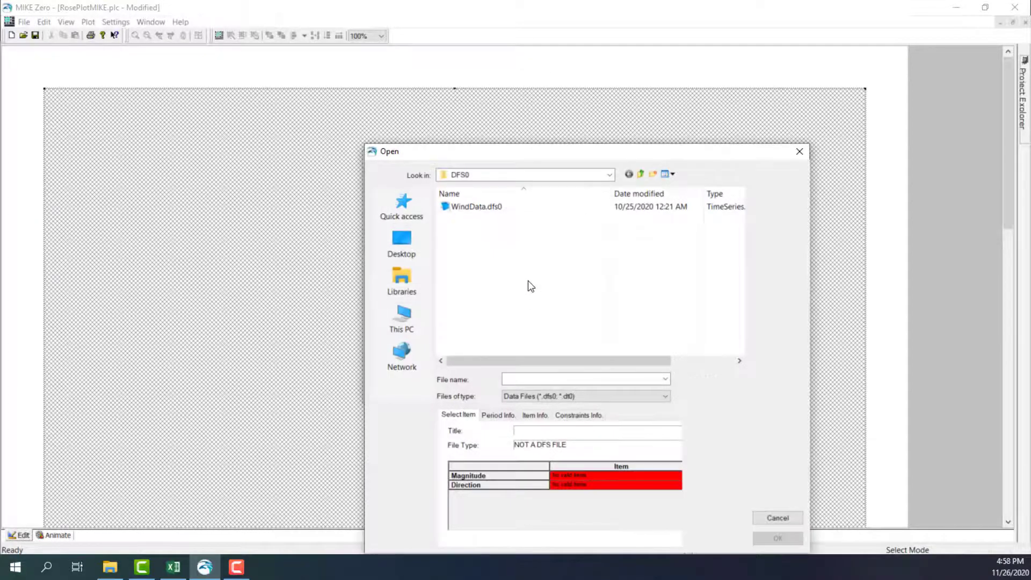
left_click(611, 179)
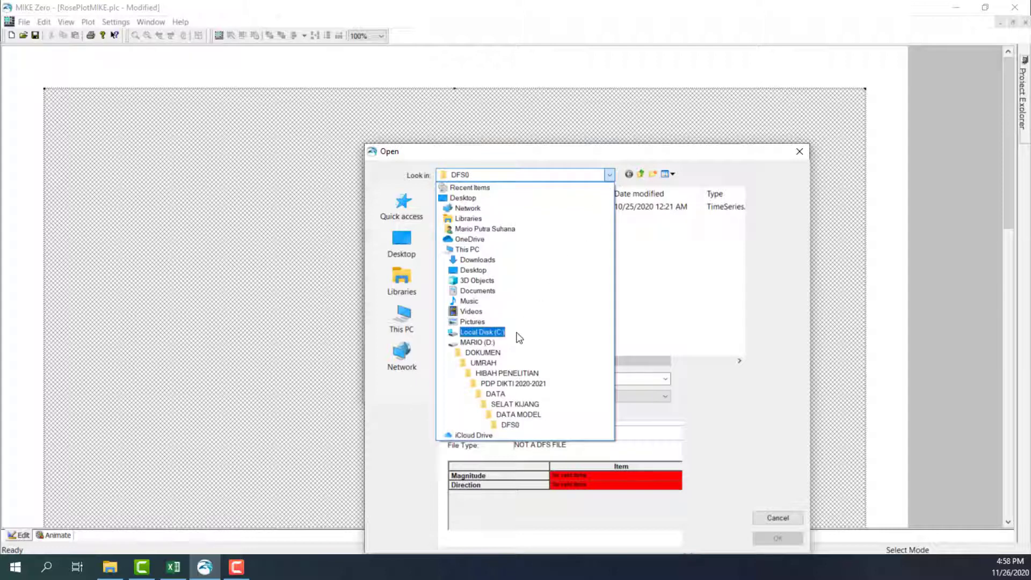
left_click(493, 363)
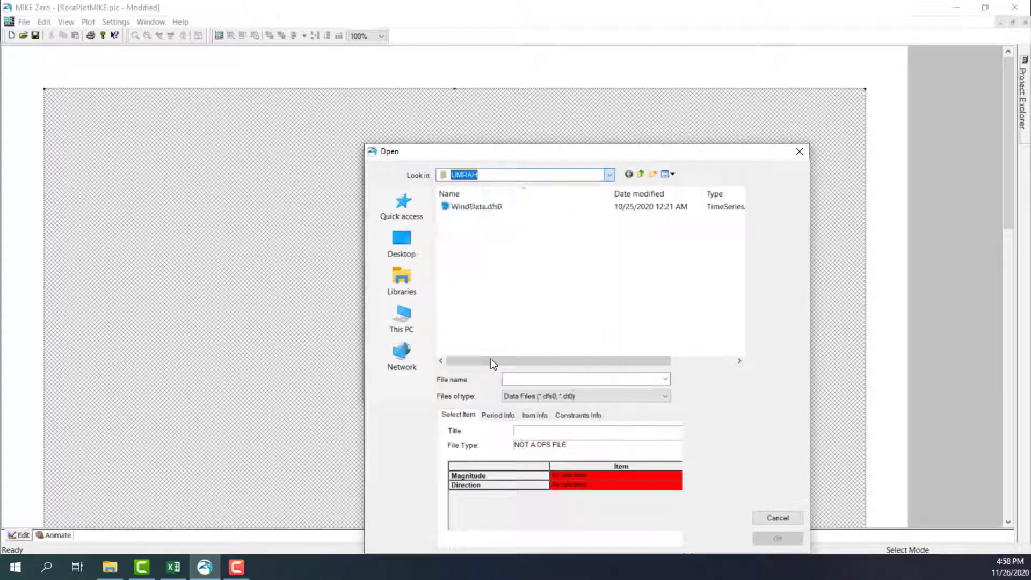
double_click(465, 256)
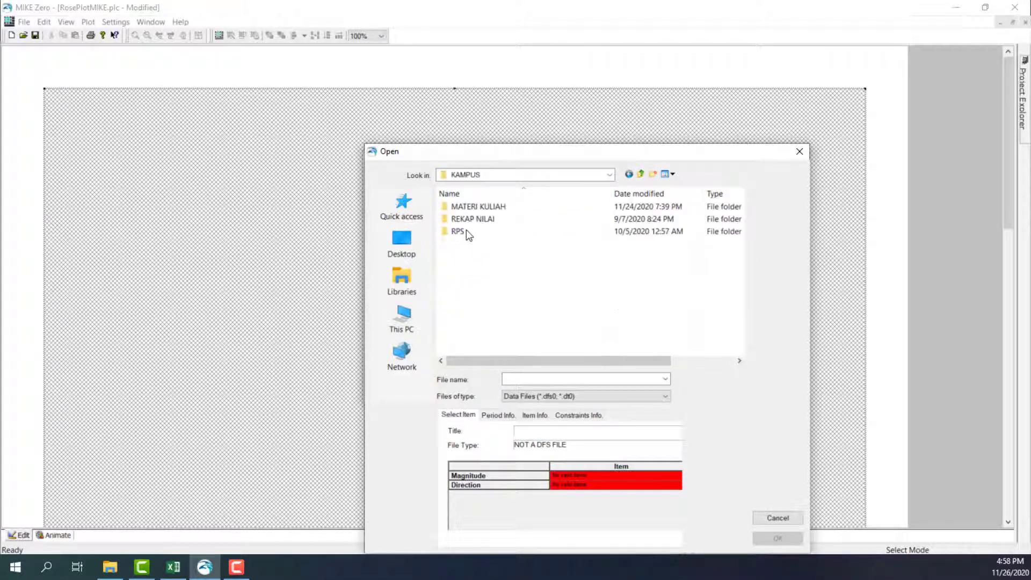
double_click(465, 206)
double_click(459, 224)
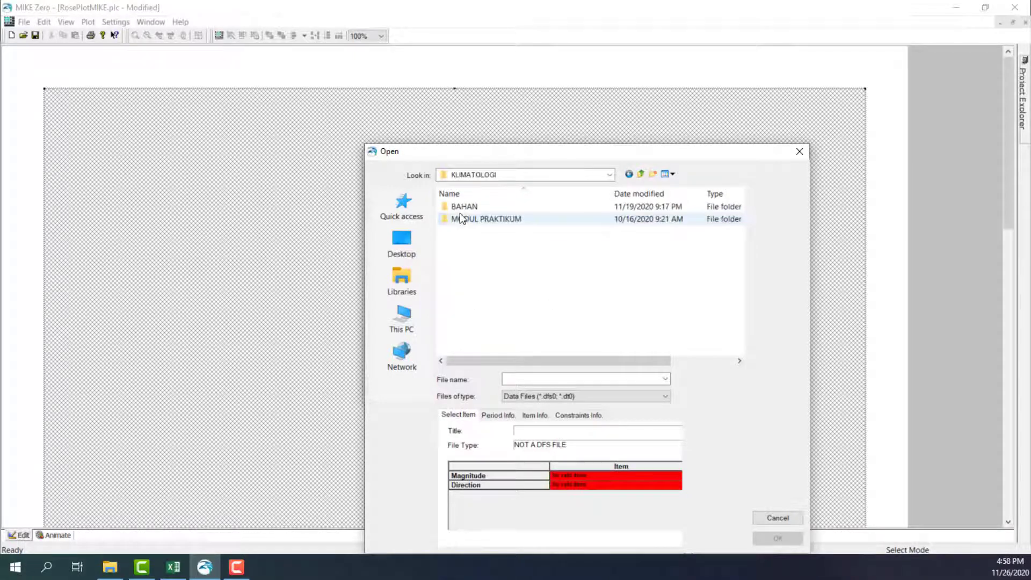
double_click(460, 213)
double_click(460, 211)
left_click(472, 257)
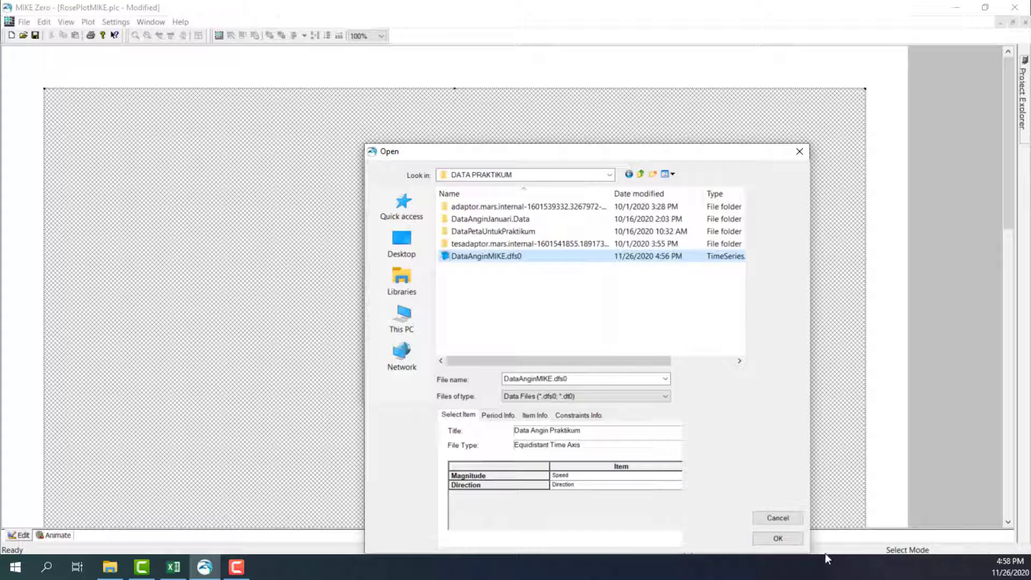
left_click_drag(658, 151, 637, 83)
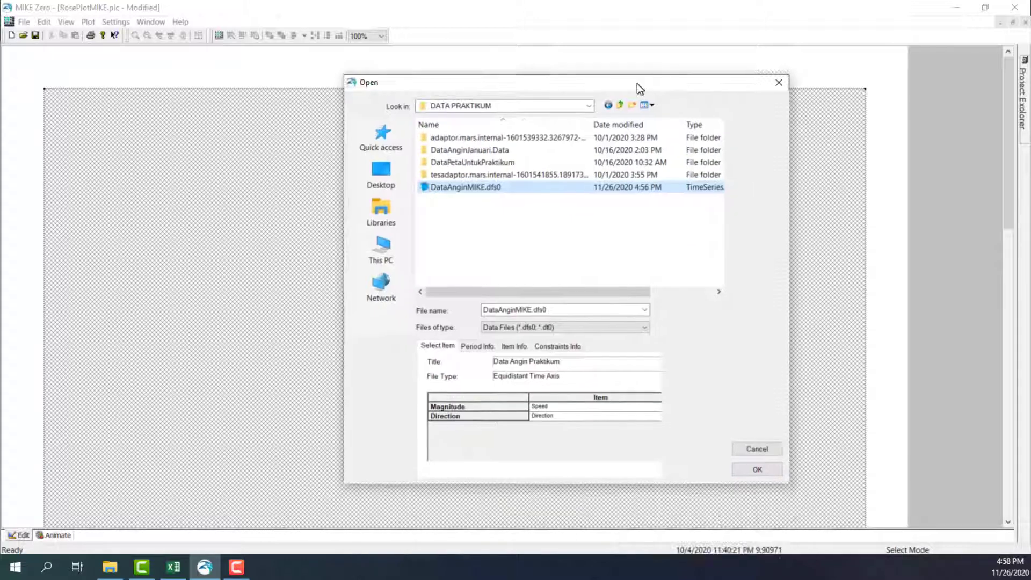
left_click(749, 463)
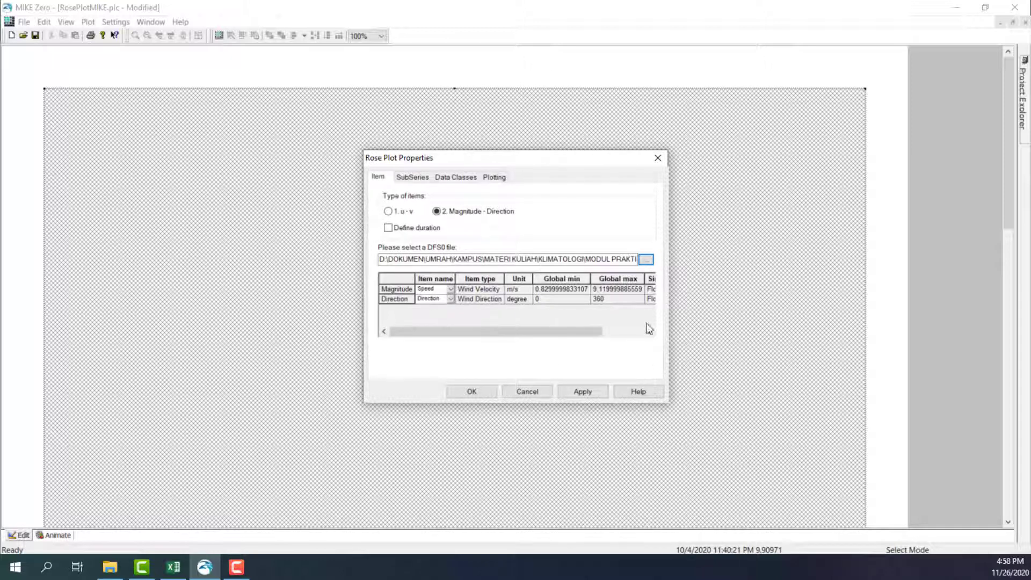
- Examine the rose plot's subseries start and end dates and the circle sector sizes offered in its data classes
left_click(406, 176)
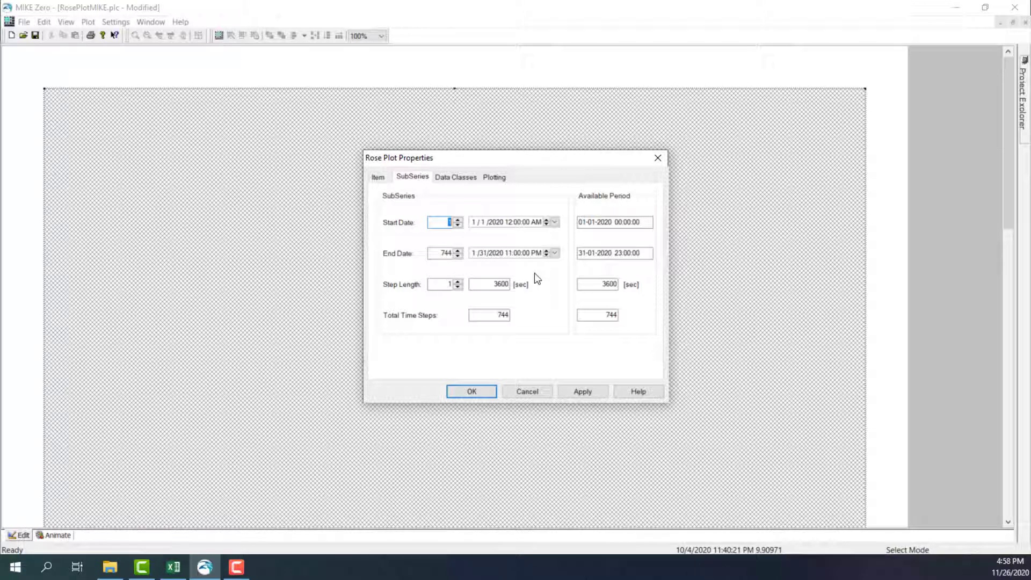
double_click(443, 254)
left_click(433, 222)
left_click(482, 253)
left_click(476, 179)
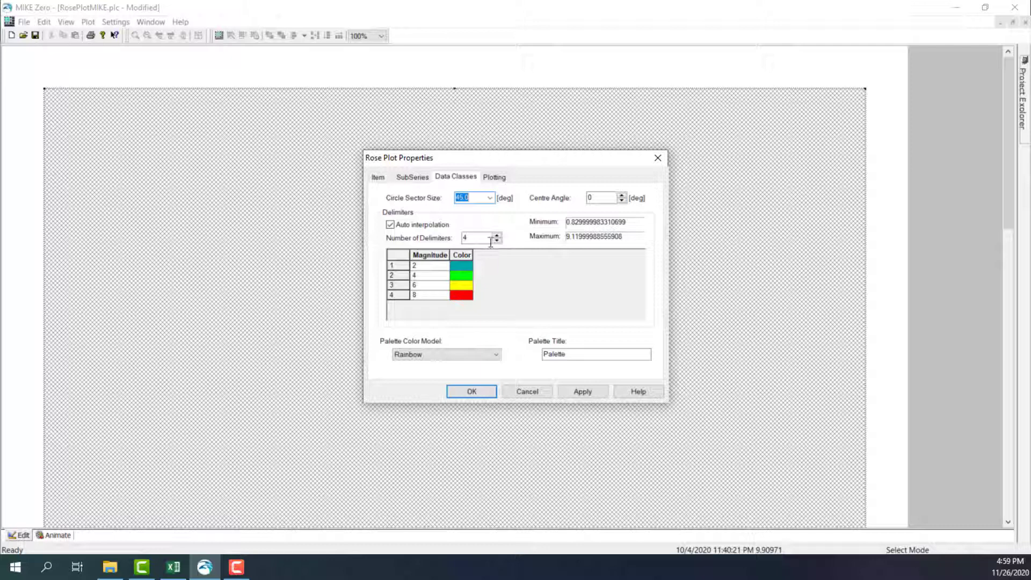
left_click(490, 199)
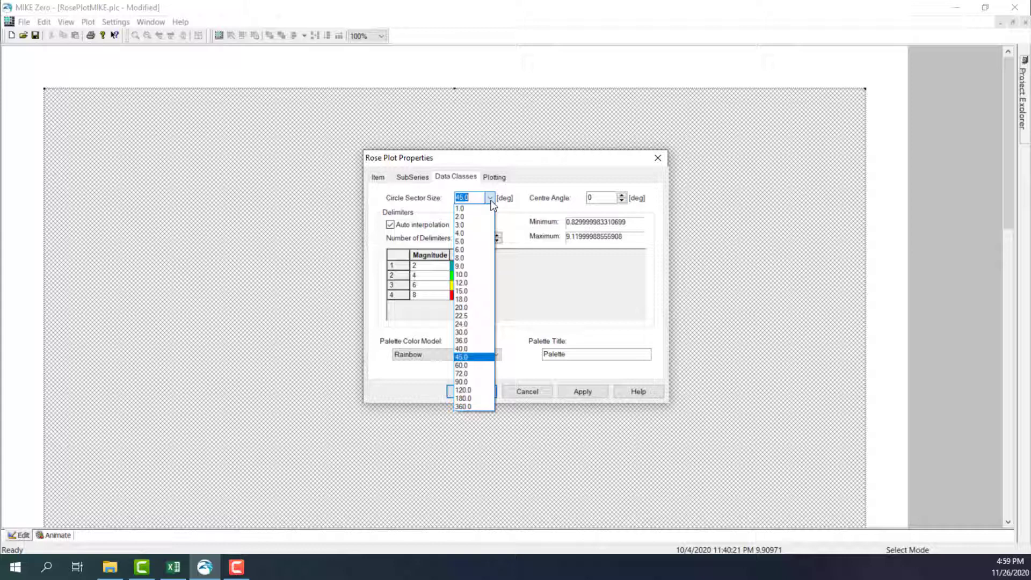
left_click(490, 200)
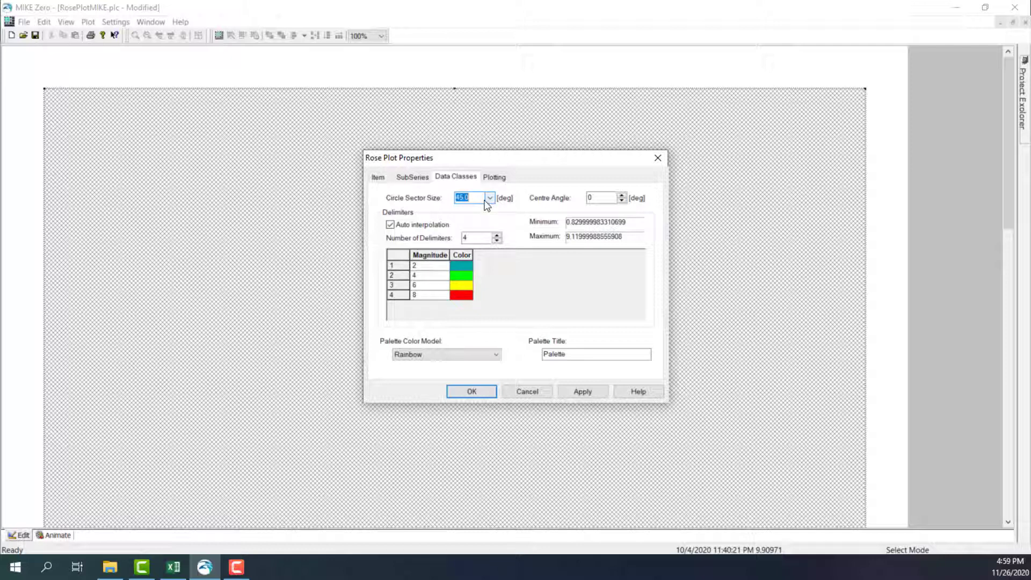
left_click(486, 201)
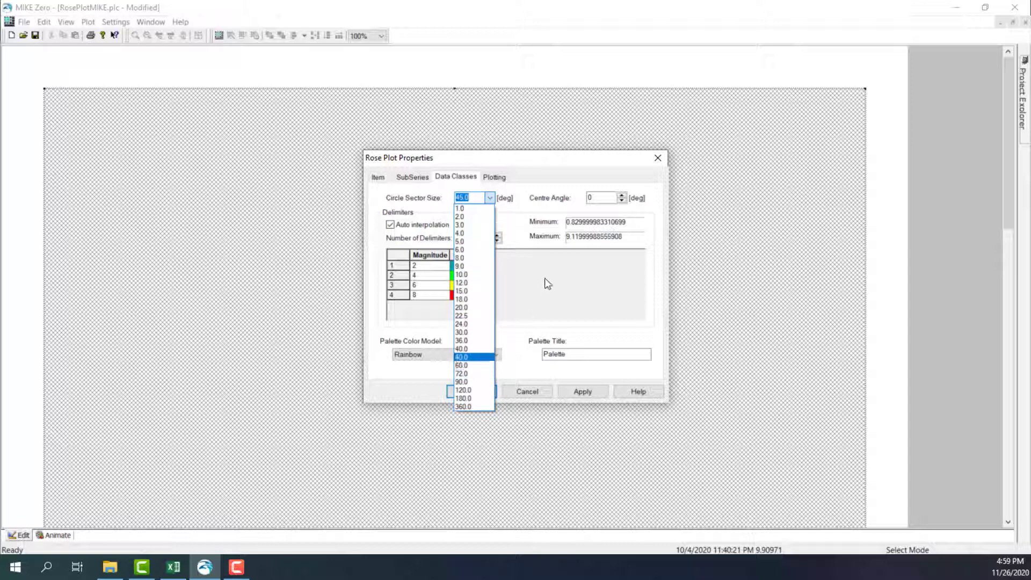
left_click(509, 269)
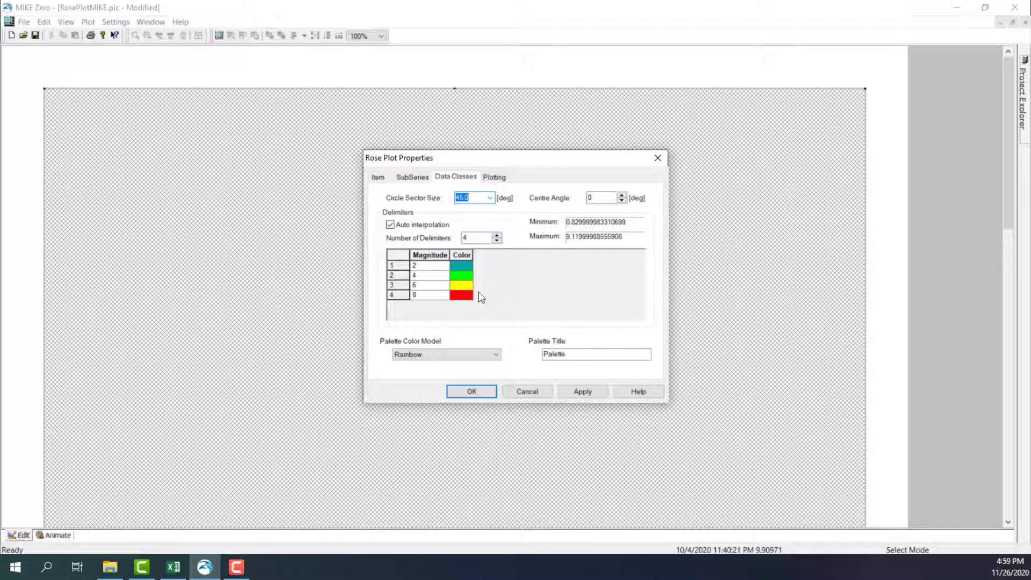
- Try 9 and 5 as the number of delimiters in the rose plot's data classes
double_click(462, 238)
type("9")
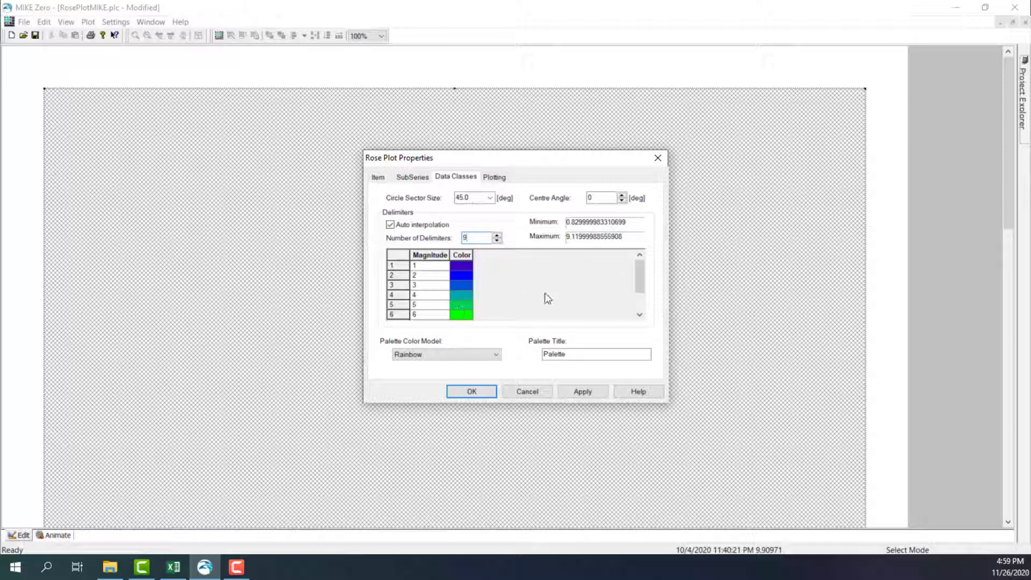
left_click(574, 355)
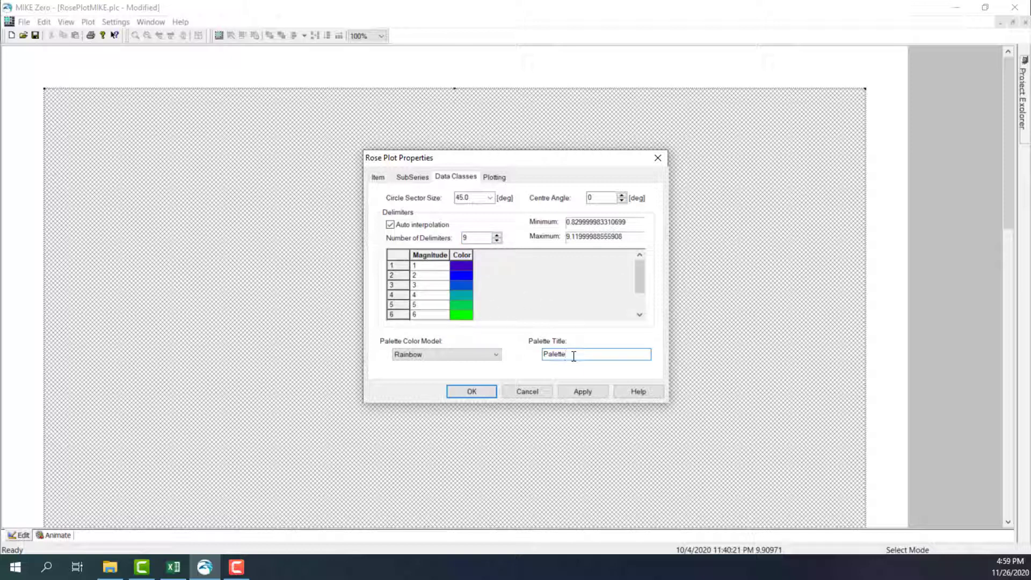
double_click(484, 238)
type("5")
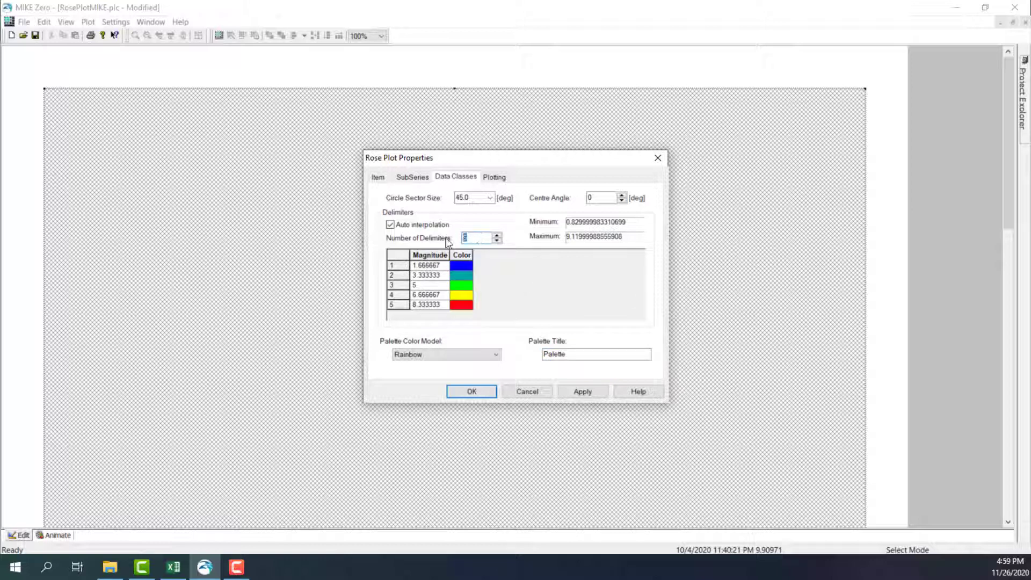
- Set the number of delimiters in the rose plot's data classes to 10
key("BackSpace")
type("10")
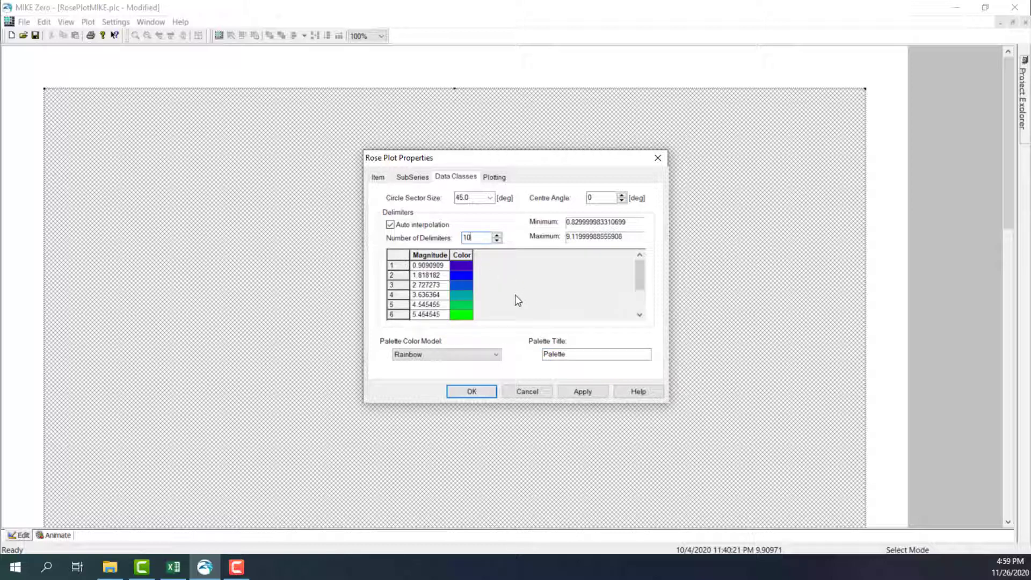
double_click(468, 237)
- Try the Topographic, Color, Light to dark blue and Seismic palette color models, returning the rose plot's palette to Rainbow
left_click(492, 359)
left_click(451, 383)
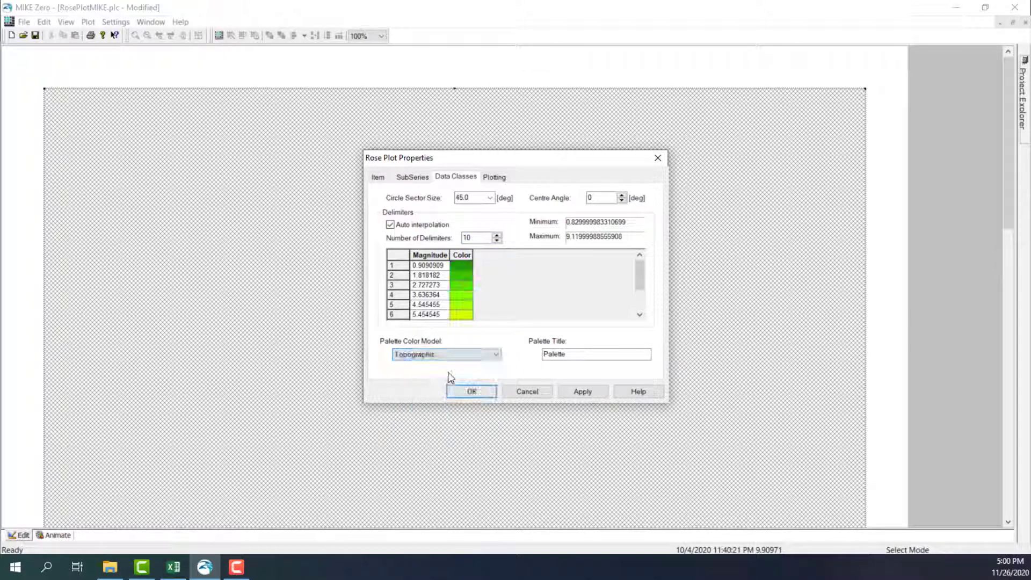
left_click(444, 355)
left_click(411, 373)
left_click(430, 354)
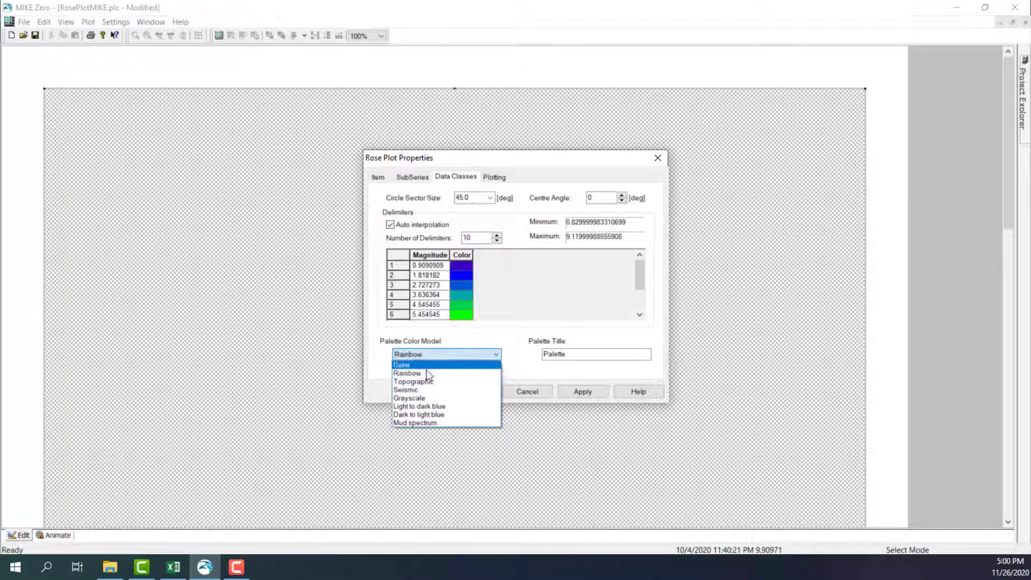
left_click(426, 369)
left_click(435, 354)
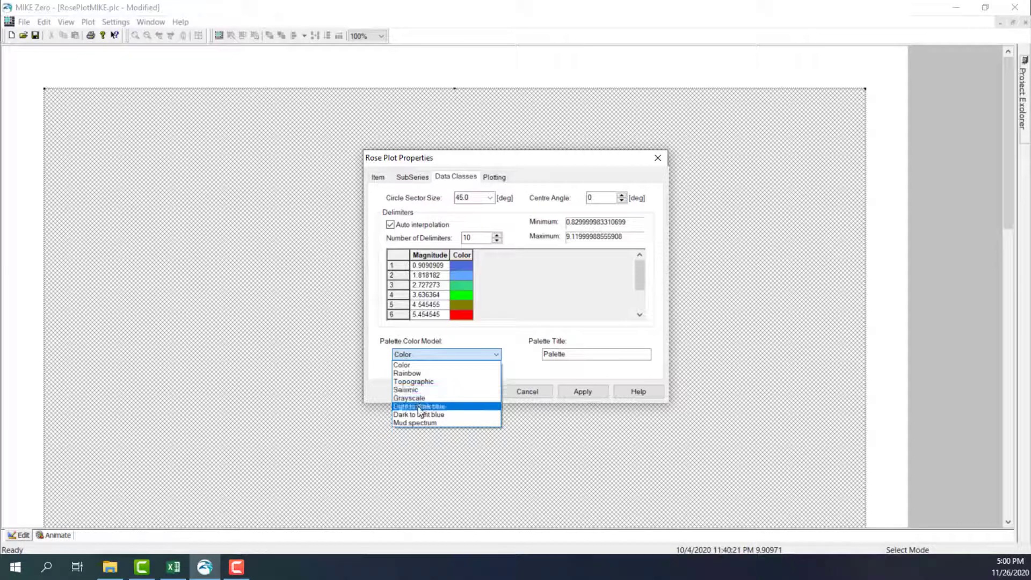
left_click(418, 406)
left_click(435, 356)
left_click(421, 382)
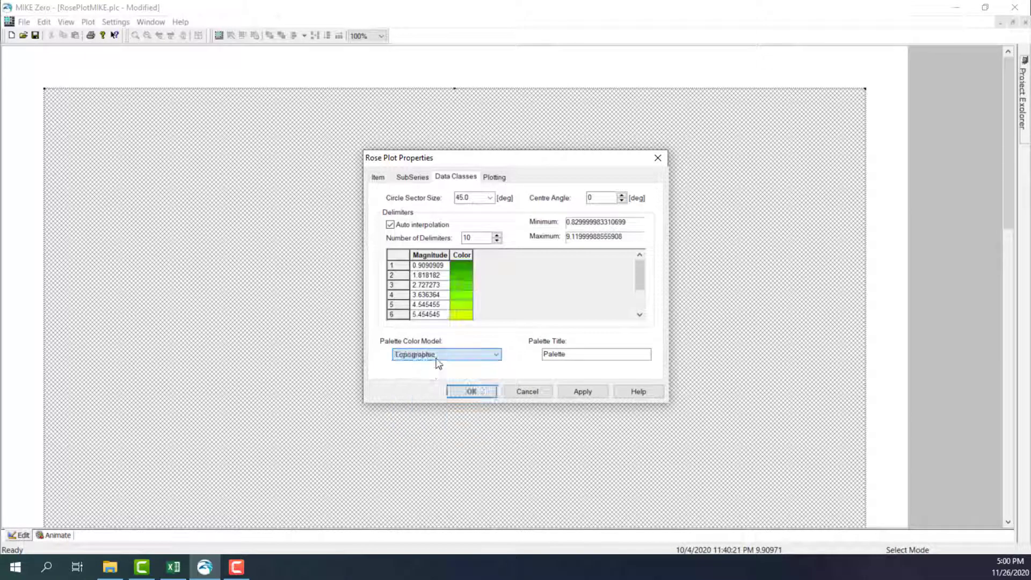
left_click(440, 355)
left_click(408, 390)
left_click(437, 355)
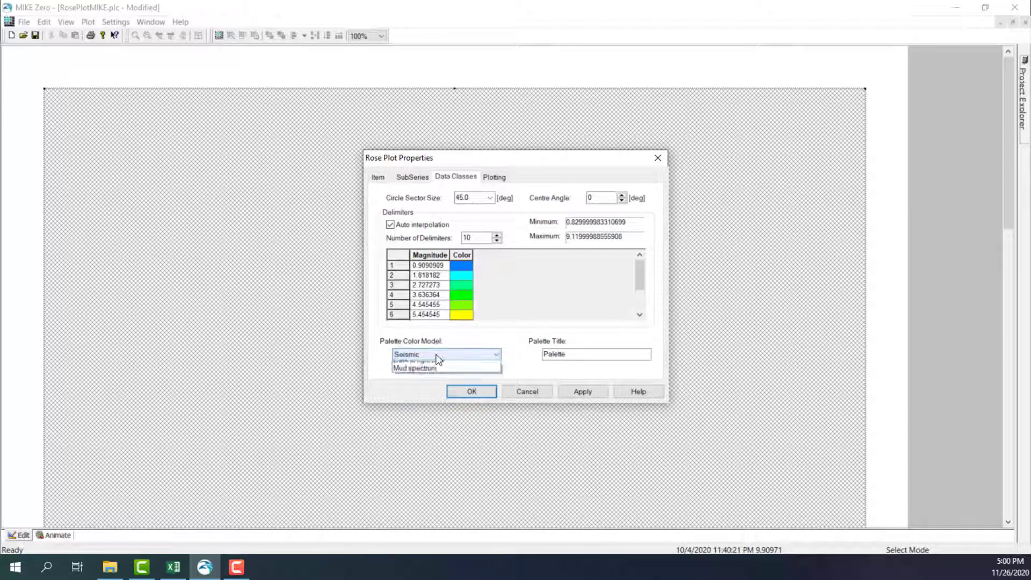
left_click(427, 374)
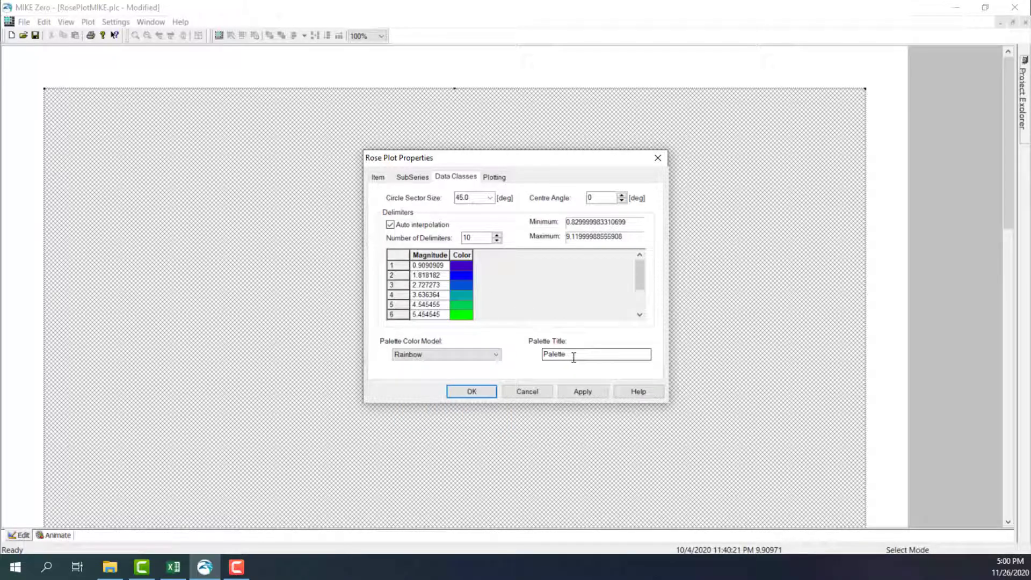
- Set the palette title to "Kecepatan Angin (m/s)", enable Lock size of calm, and accept the rose plot properties
left_click_drag(571, 355, 519, 352)
type("Kecepatan Angin (m/s)")
left_click(495, 178)
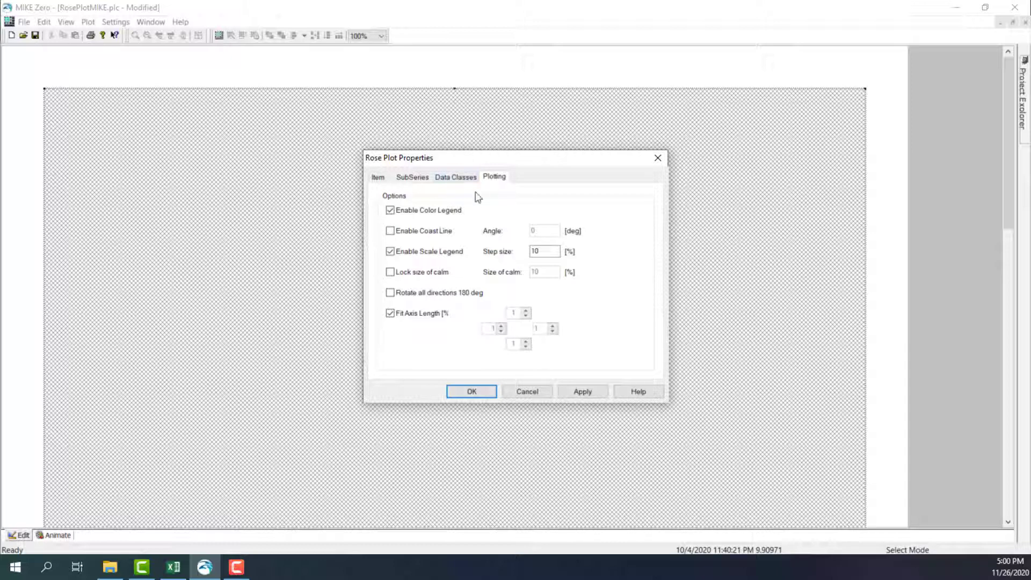
left_click(436, 274)
left_click(486, 391)
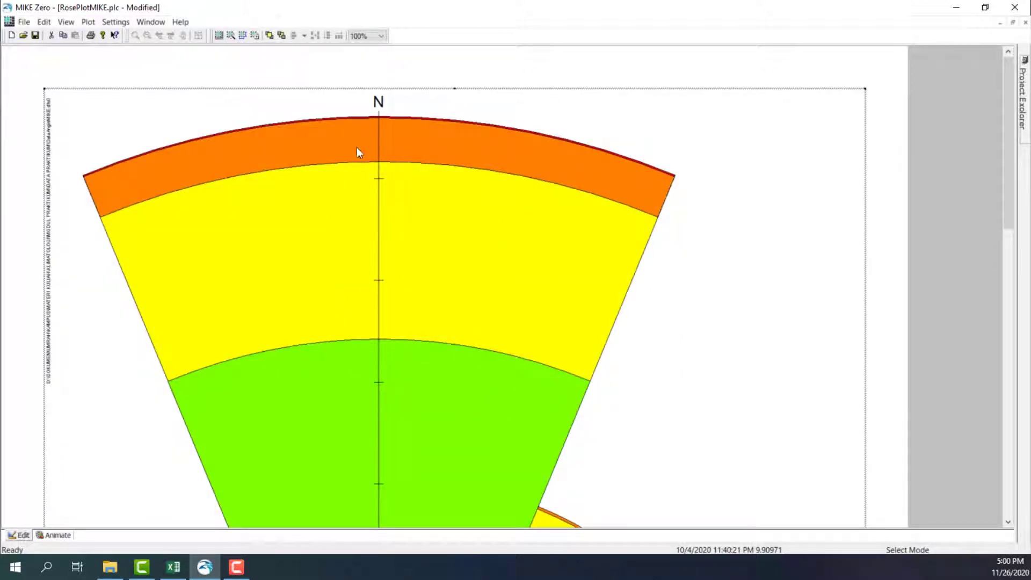
- Hide the file name legend along the edge of the rose plot
right_click(470, 115)
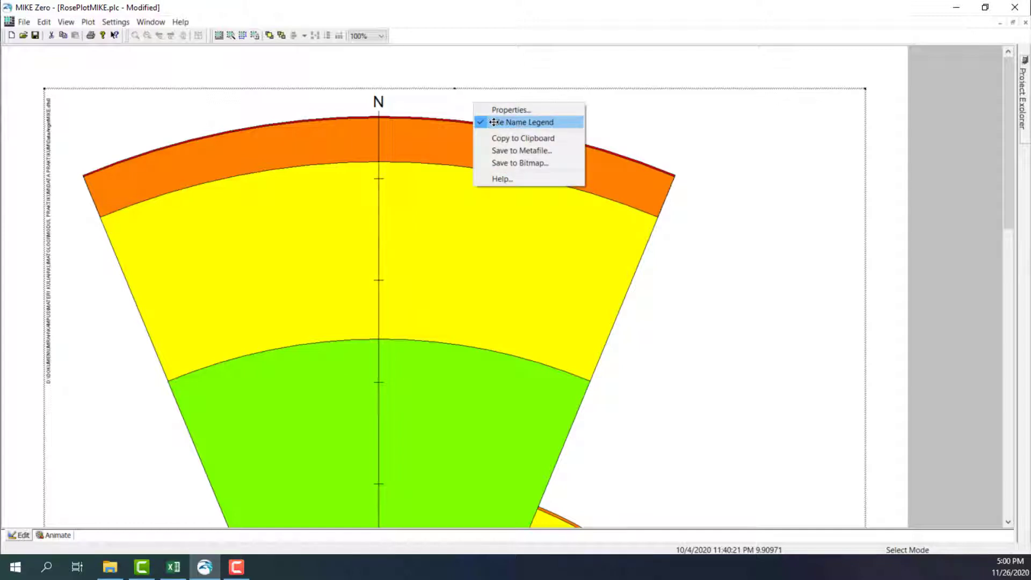
left_click(493, 123)
right_click(493, 124)
left_click(503, 141)
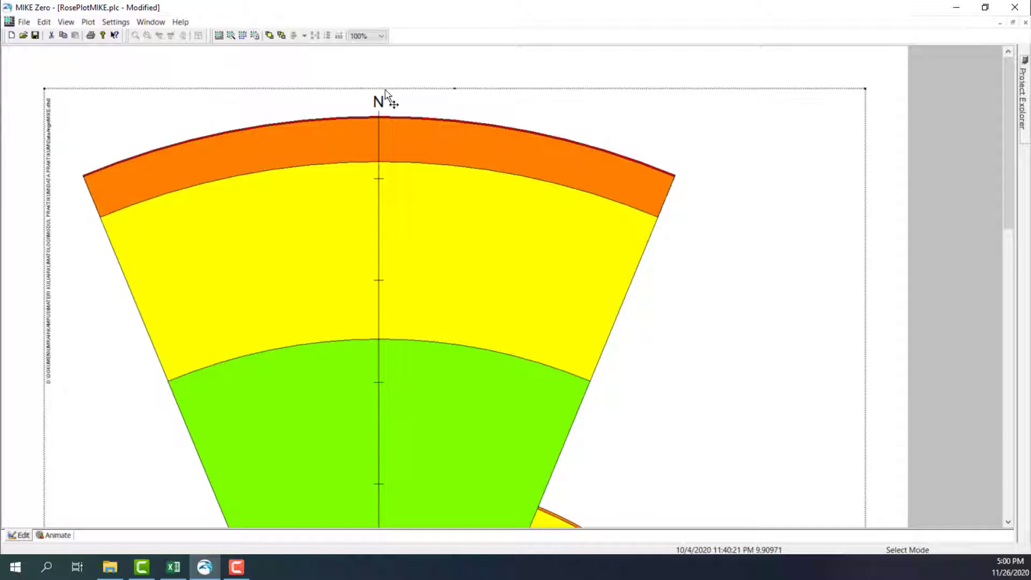
right_click(433, 107)
left_click(444, 122)
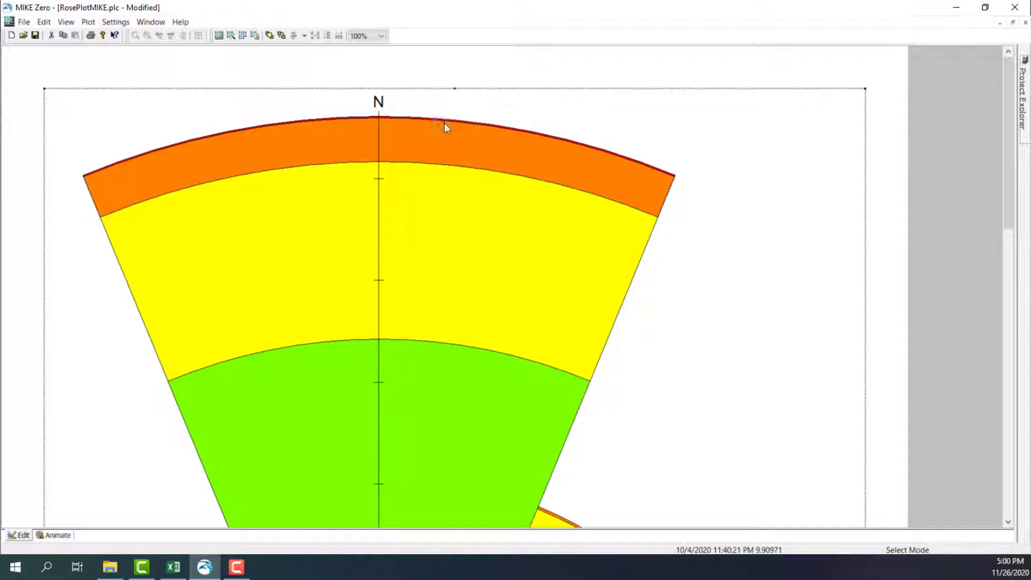
- Examine the rose plot's overall layout, direction sectors and color legend at 50% and 25% magnification
left_click(373, 36)
left_click(357, 54)
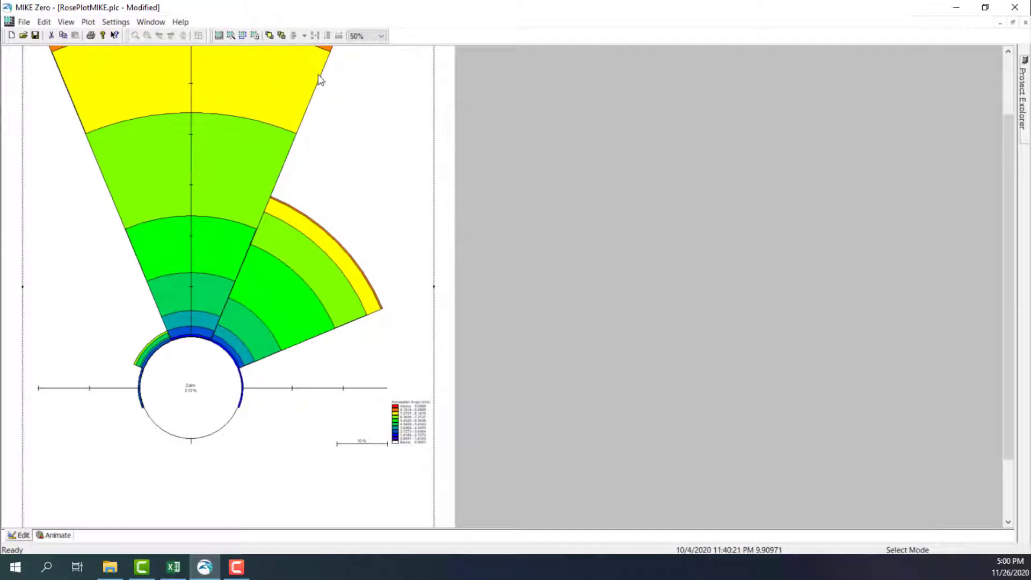
left_click(353, 36)
left_click(356, 47)
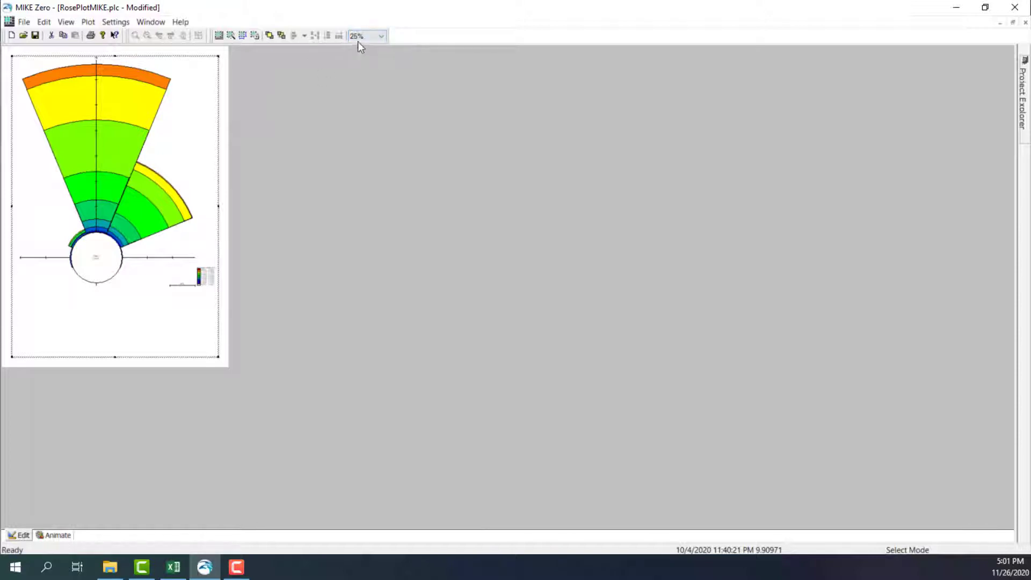
left_click(357, 37)
left_click(359, 54)
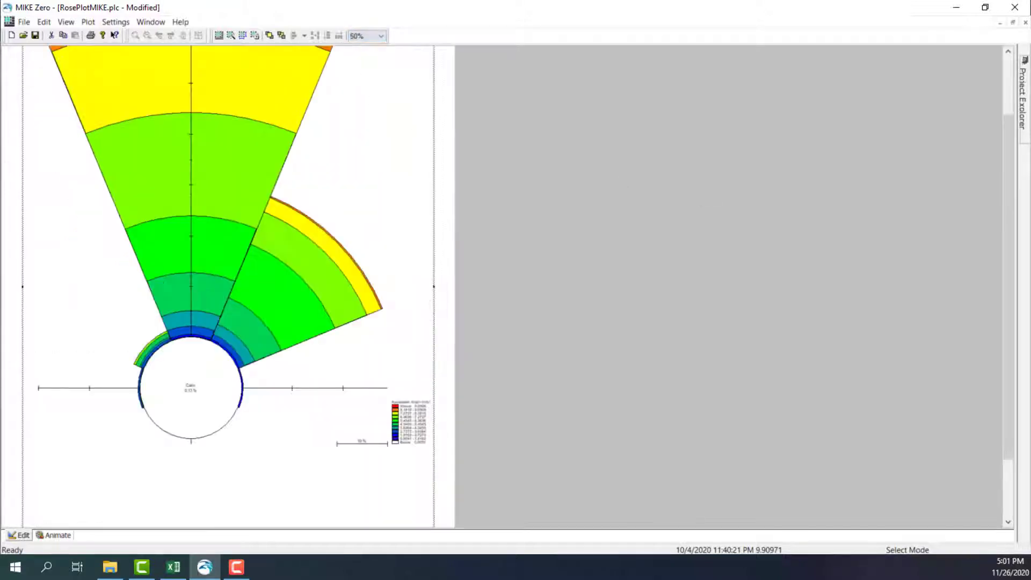
left_click_drag(1008, 215, 1029, 152)
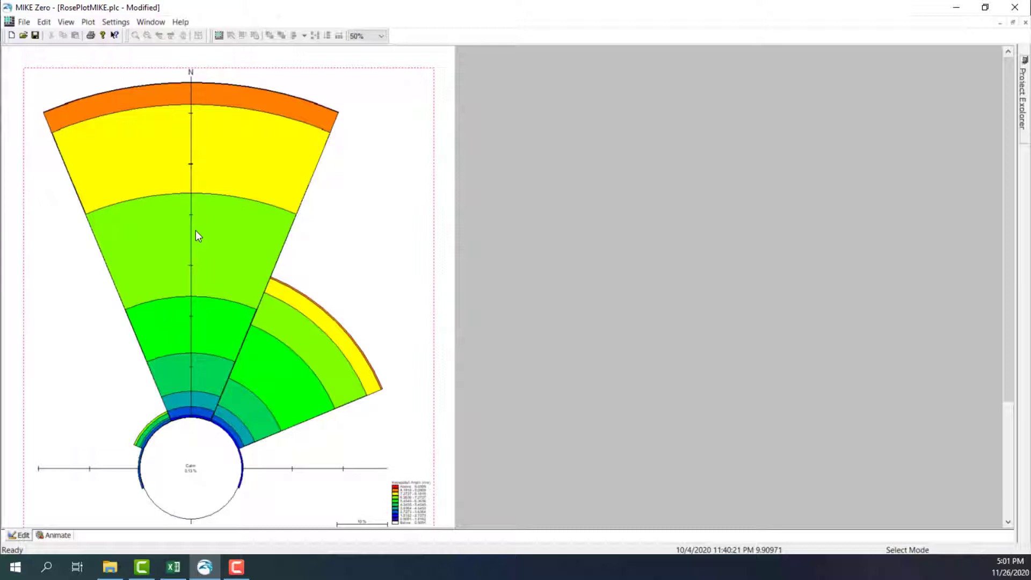
- Resize the rose plot to a width of 350 mm and a height of 350 mm
left_click(268, 88)
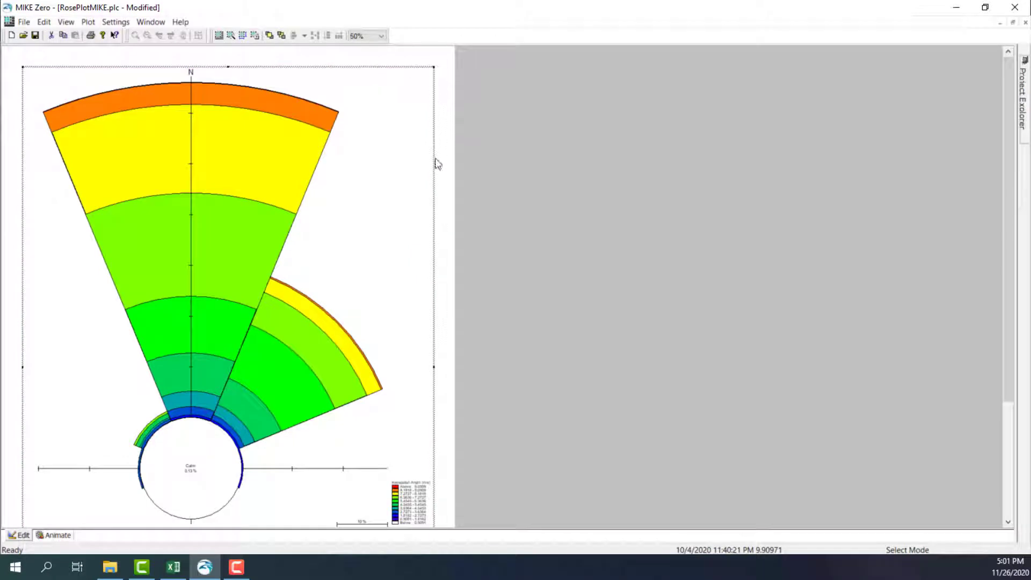
left_click(89, 22)
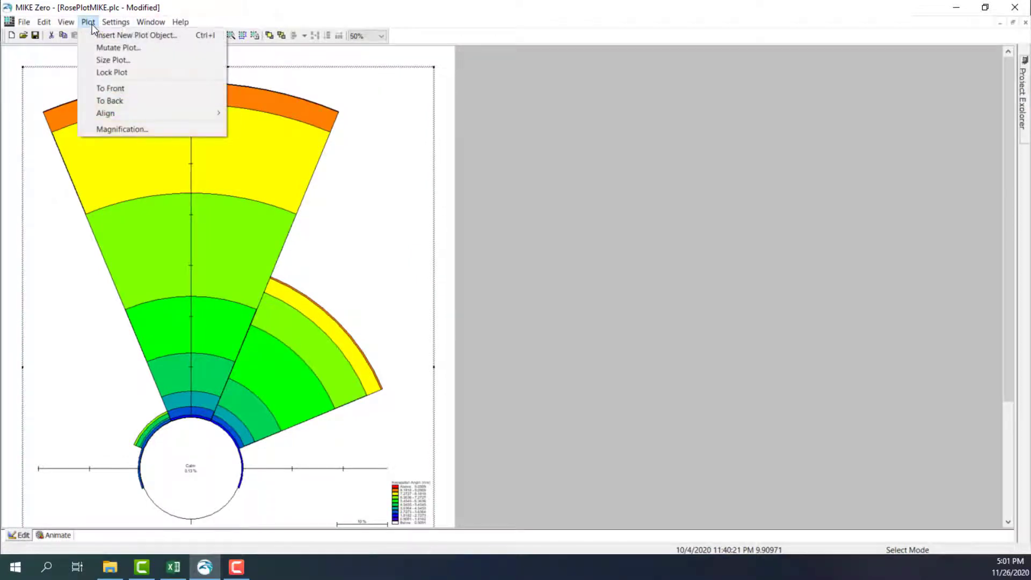
left_click(107, 59)
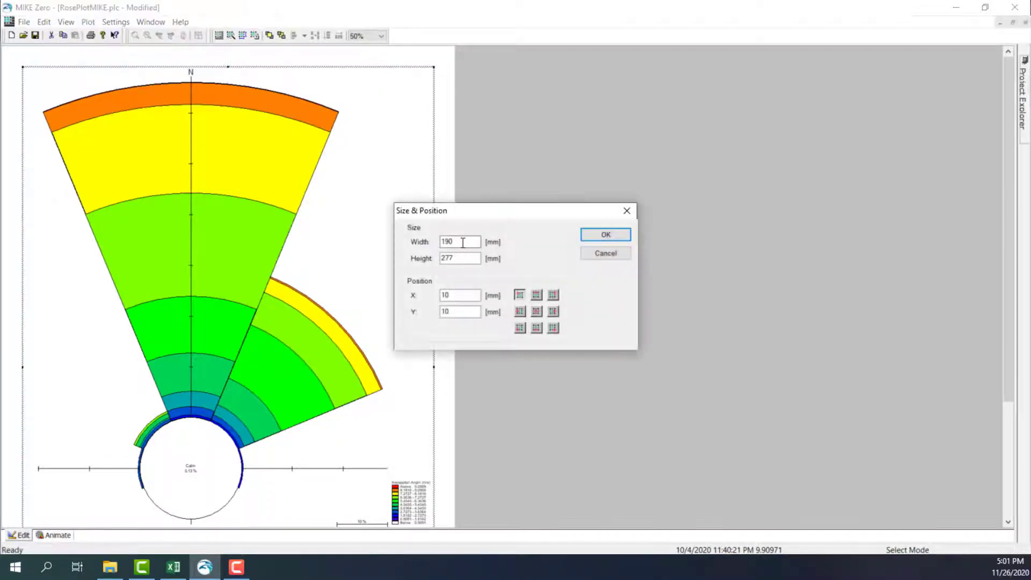
left_click_drag(463, 243, 425, 245)
type("350")
key("Tab")
type("350")
key("Return")
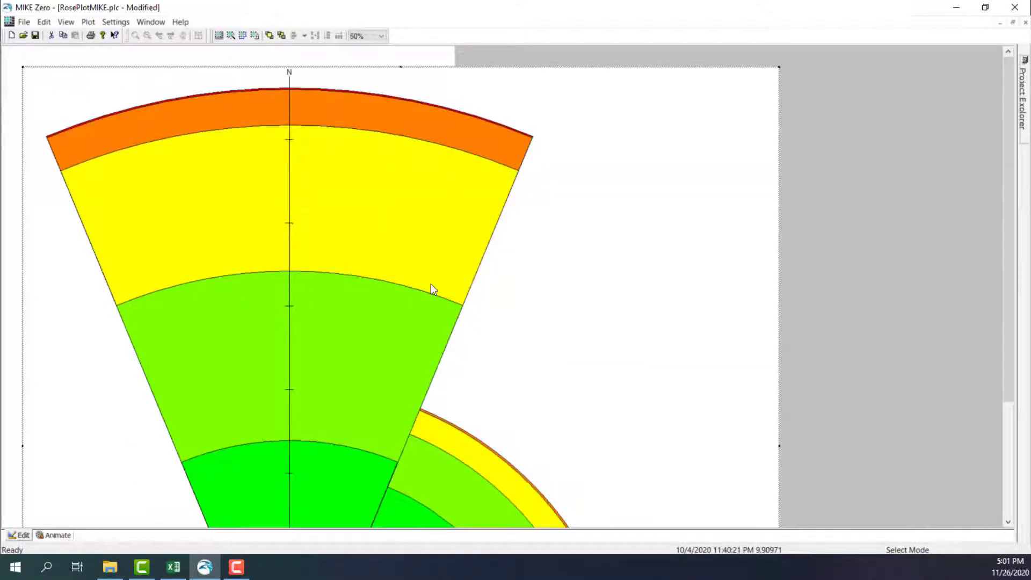
- Adjust the rose plot's locked size of calm to 5% and finally to 7%, and save the document
left_click(369, 36)
left_click(369, 45)
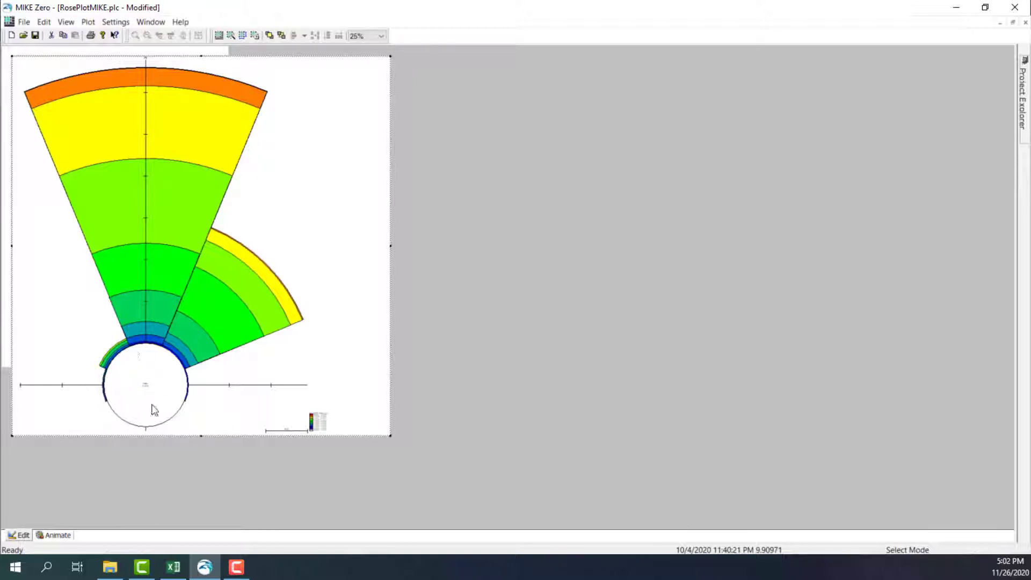
right_click(235, 183)
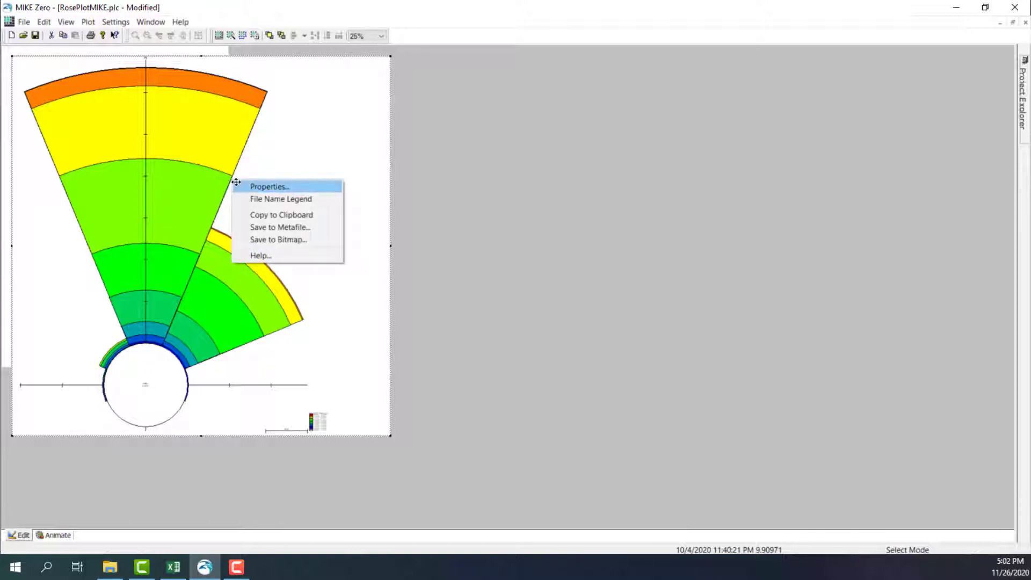
left_click(236, 182)
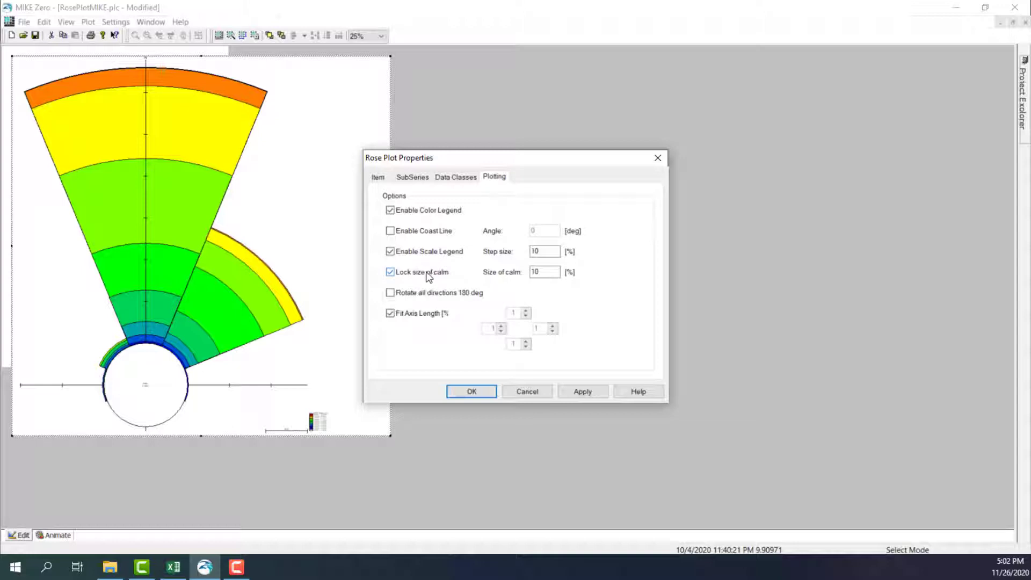
double_click(535, 272)
type("5")
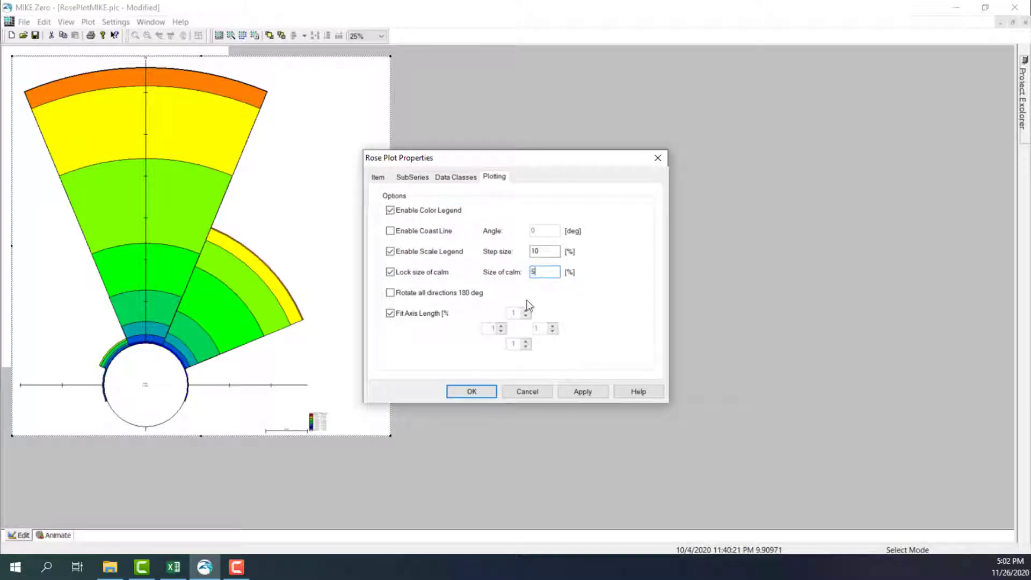
left_click(594, 395)
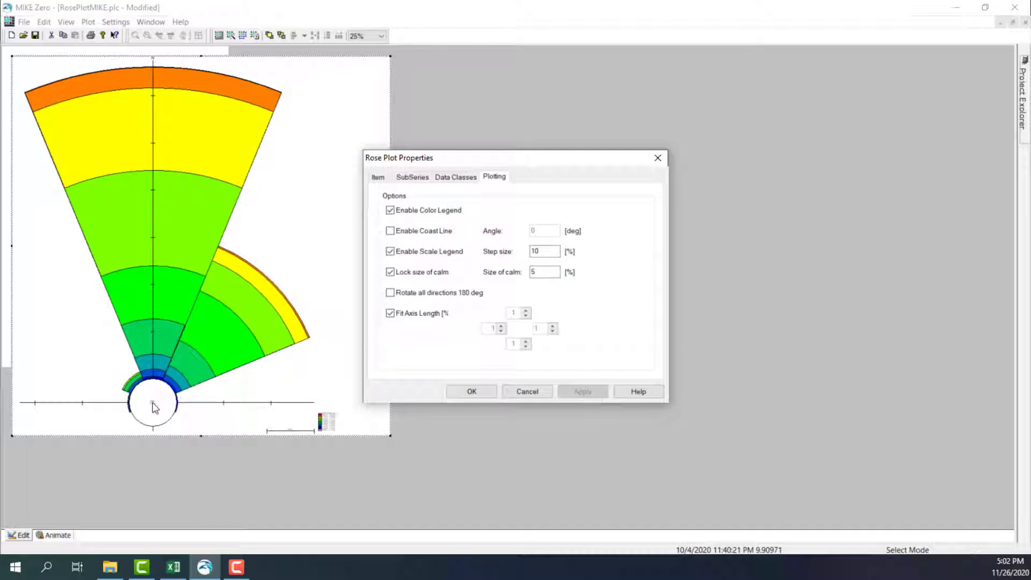
double_click(546, 272)
type("7")
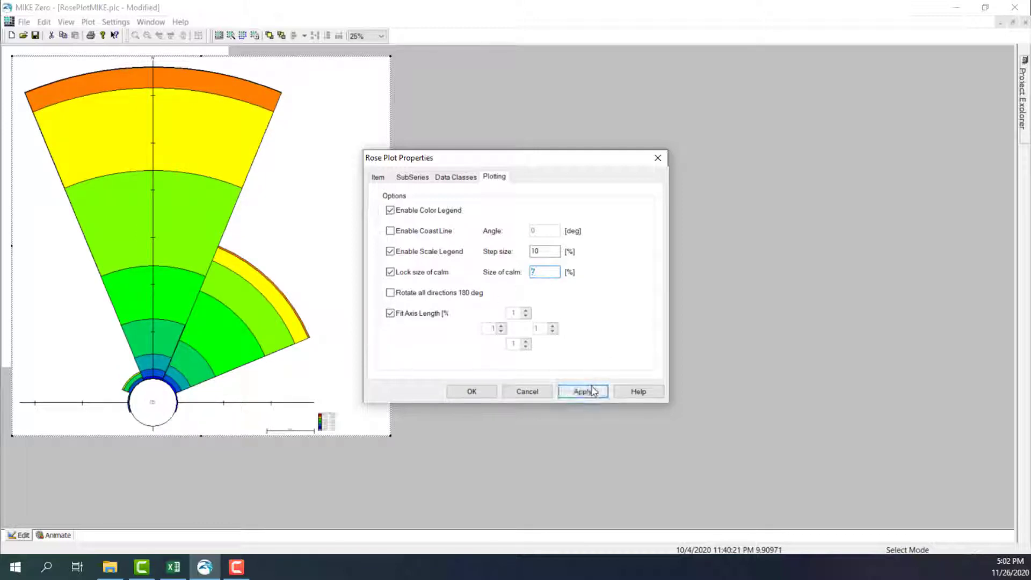
left_click(583, 392)
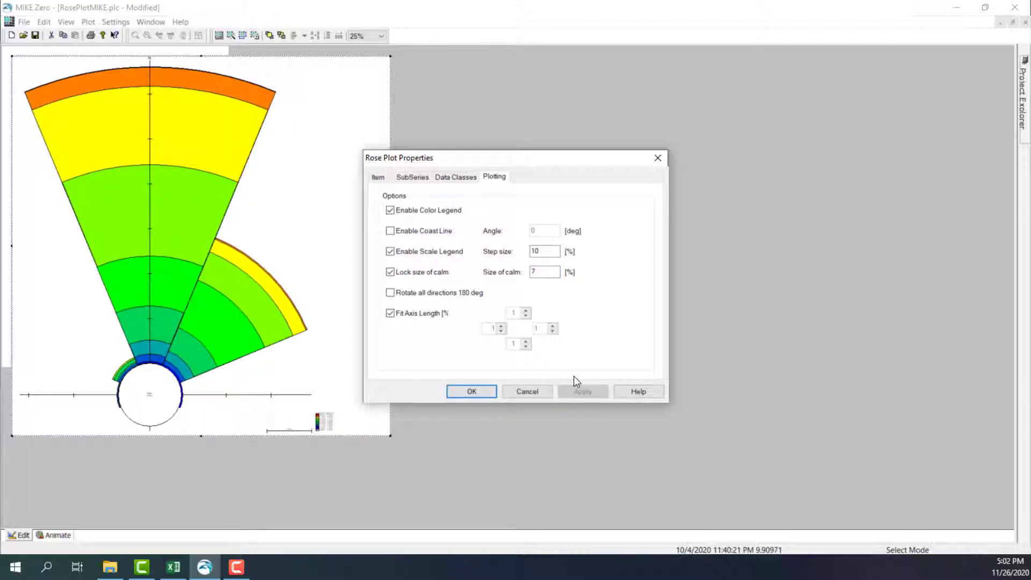
left_click(475, 393)
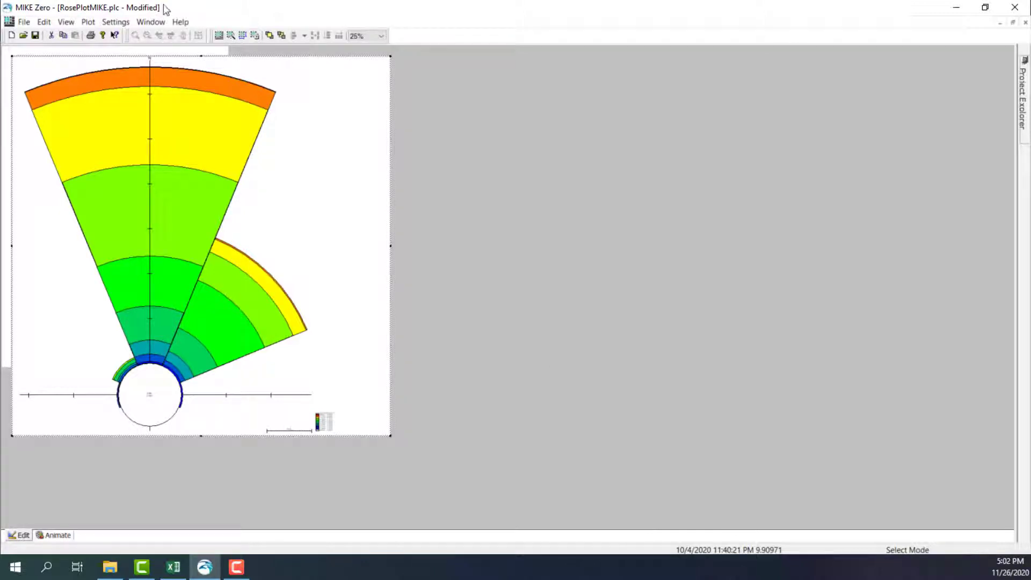
left_click(35, 35)
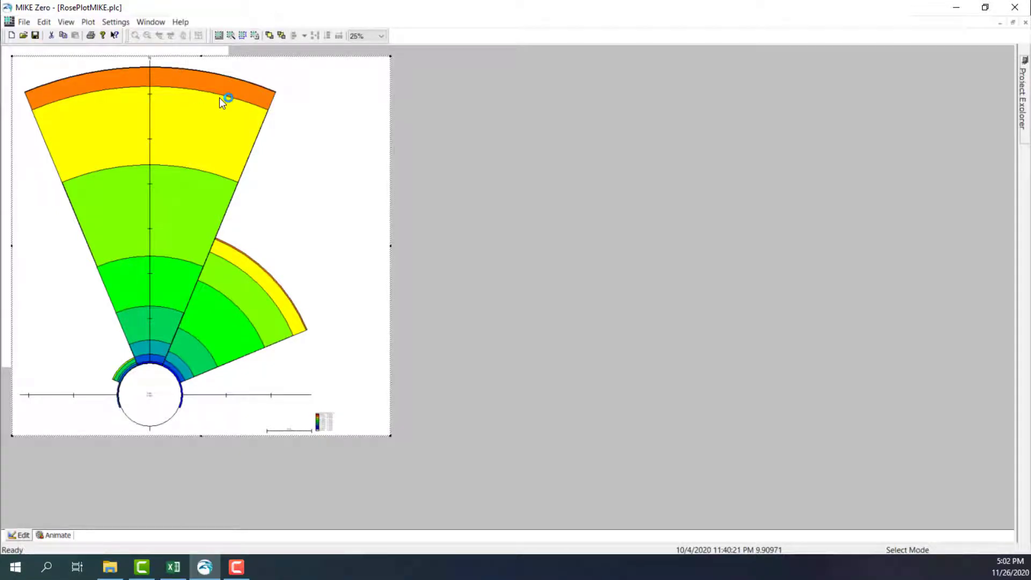
- Set up a bitmap export of the rose plot in JPEG format with an image width of 8000 pixels
right_click(254, 94)
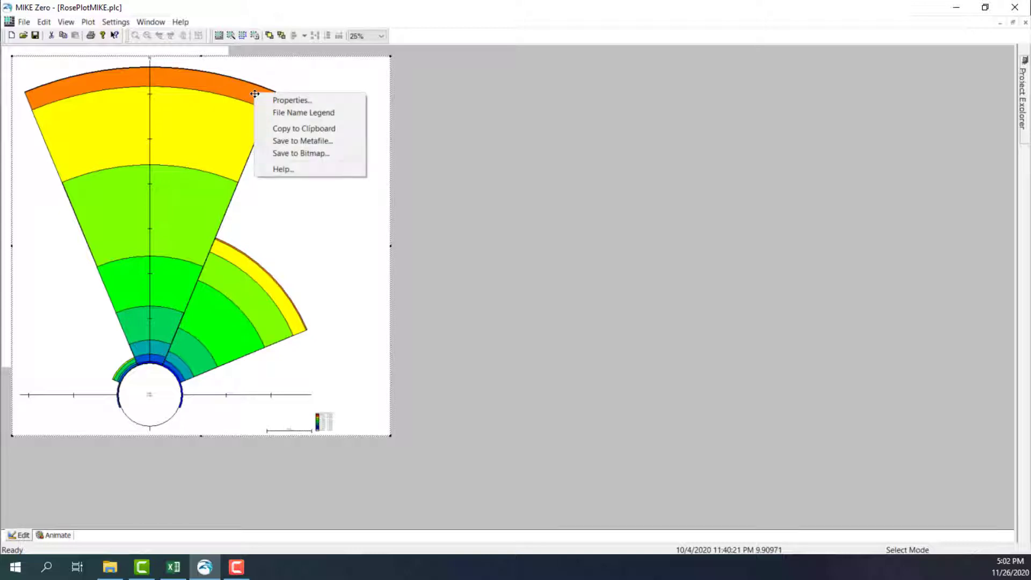
left_click(318, 153)
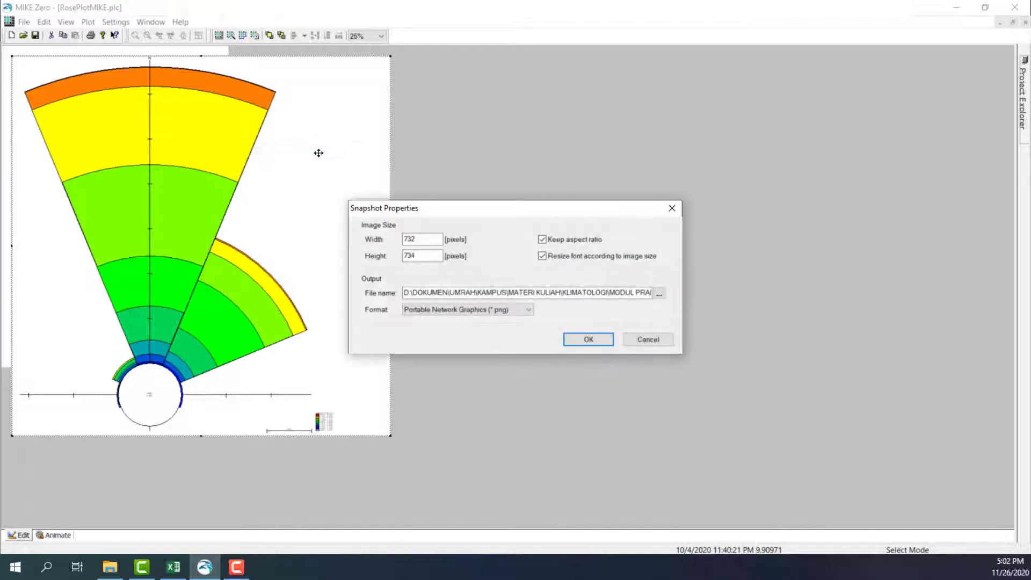
left_click(463, 310)
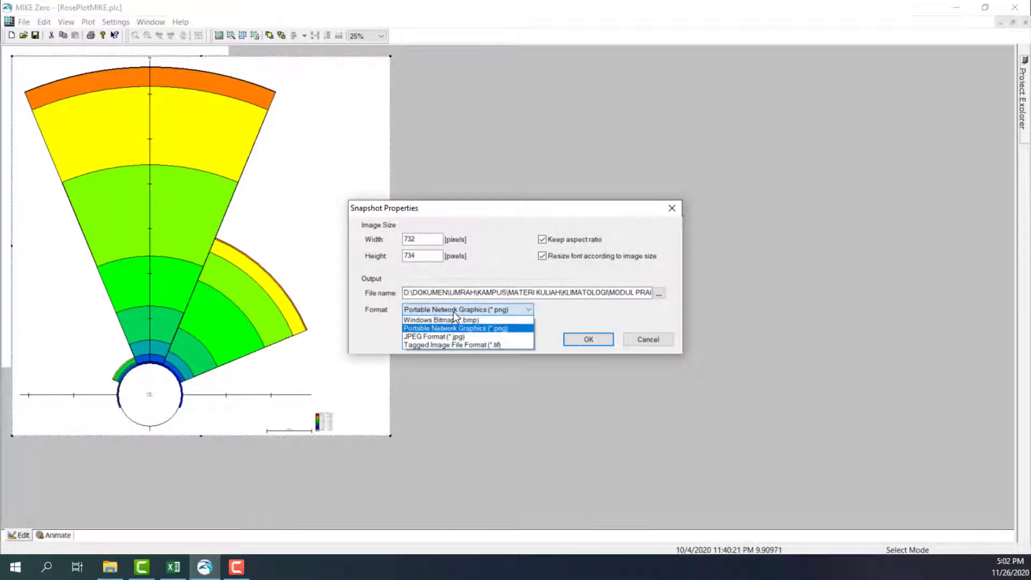
left_click(458, 337)
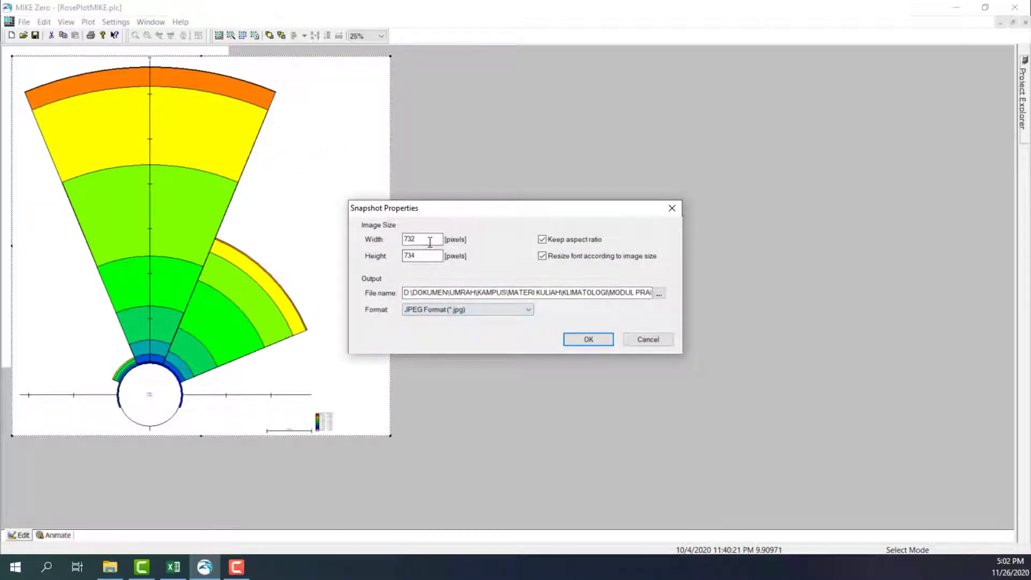
left_click_drag(425, 240, 388, 241)
type("8000")
left_click(440, 254)
- Name the snapshot's output file RosePlot in the DATA PRAKTIKUM folder
left_click(660, 293)
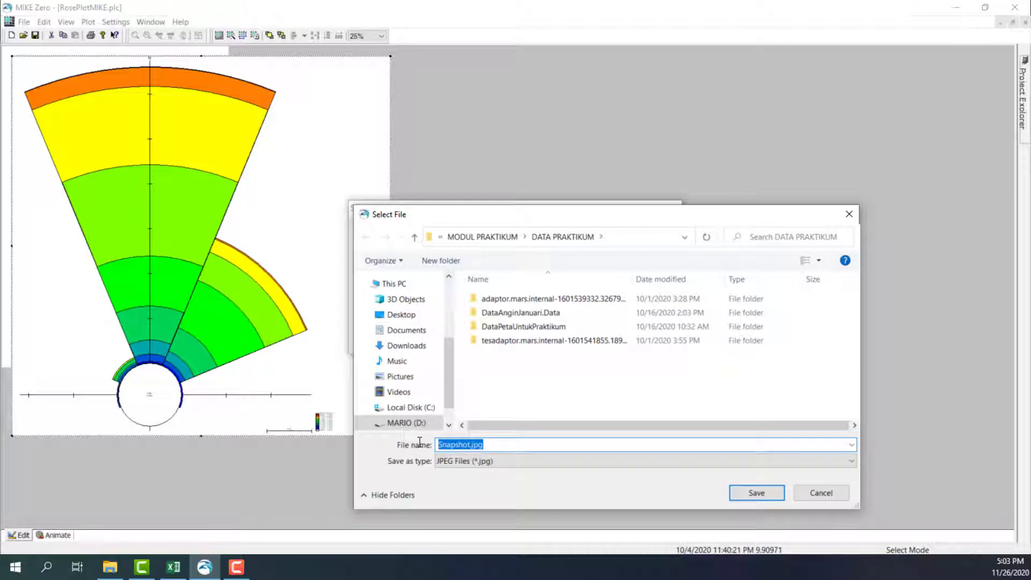
type("RoseP")
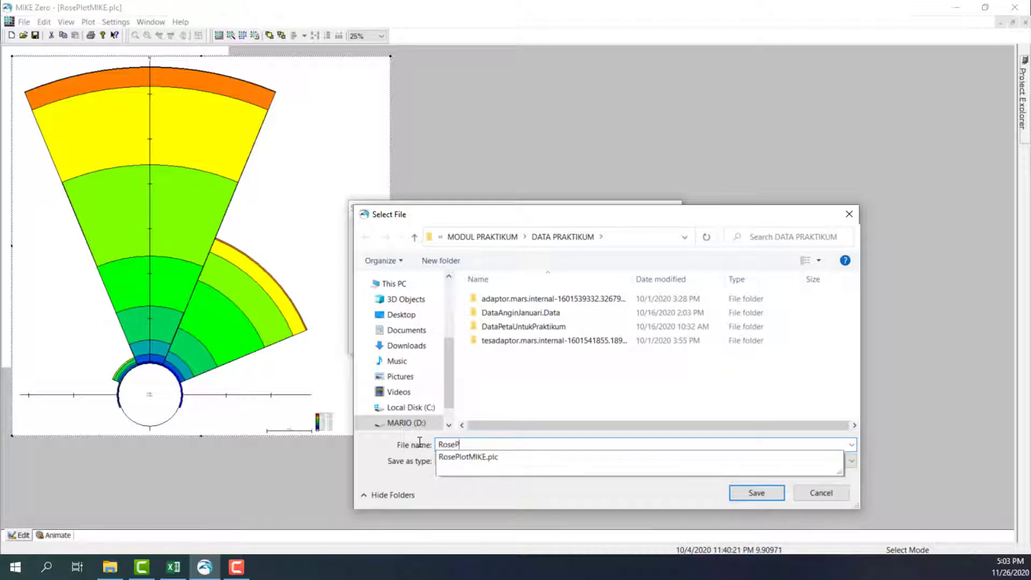
type("lot")
key("Return")
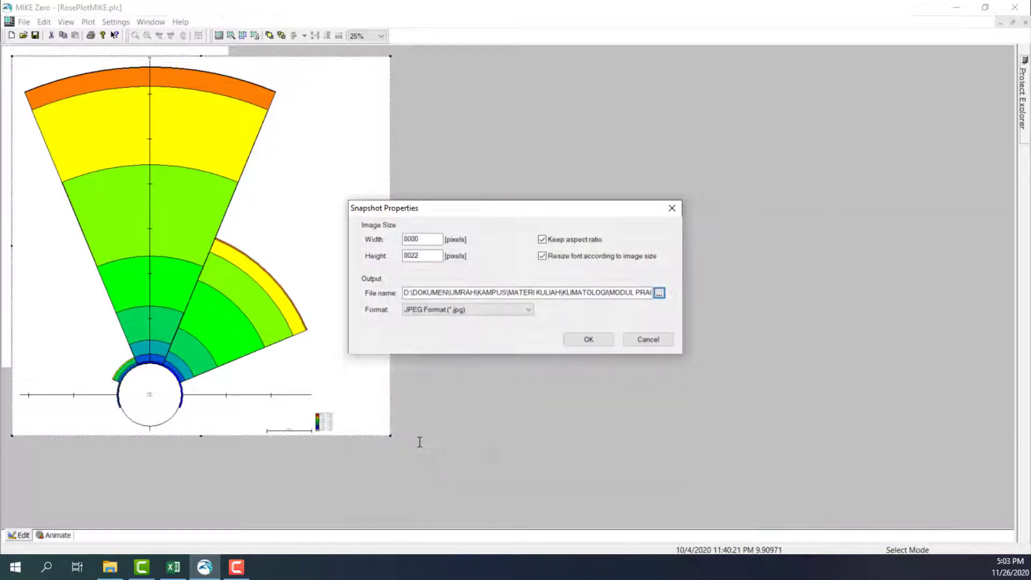
- Export the rose plot snapshot as JPEG and open RosePlot_1.jpg in the photo viewer to check the whole image
left_click(589, 340)
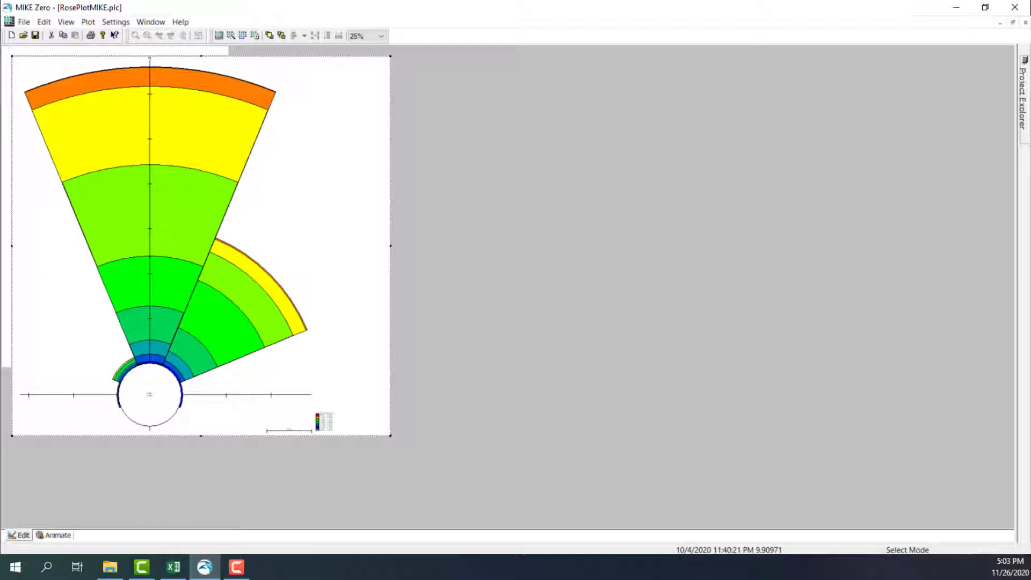
left_click(111, 567)
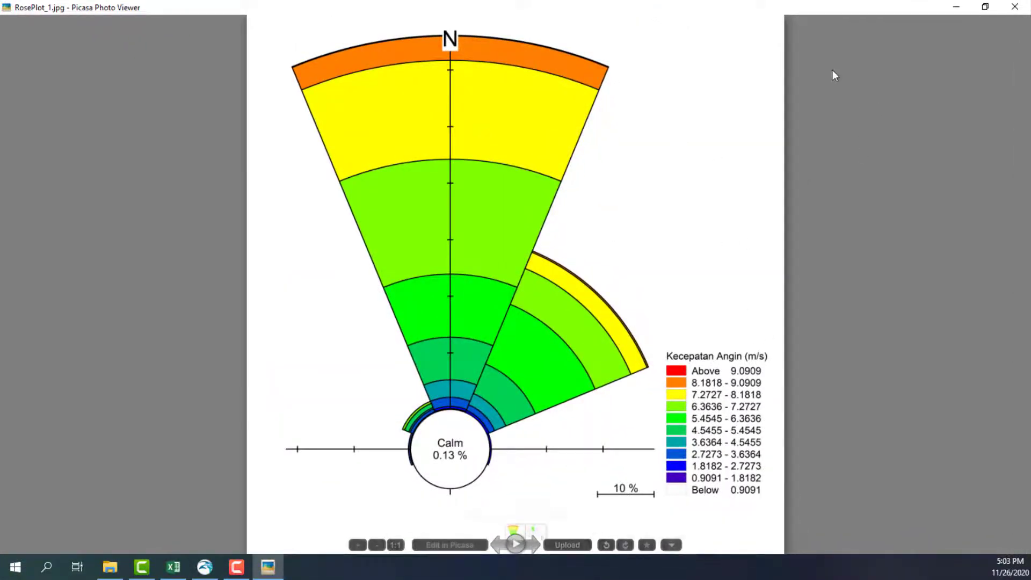
scroll(475, 233, "down", 3)
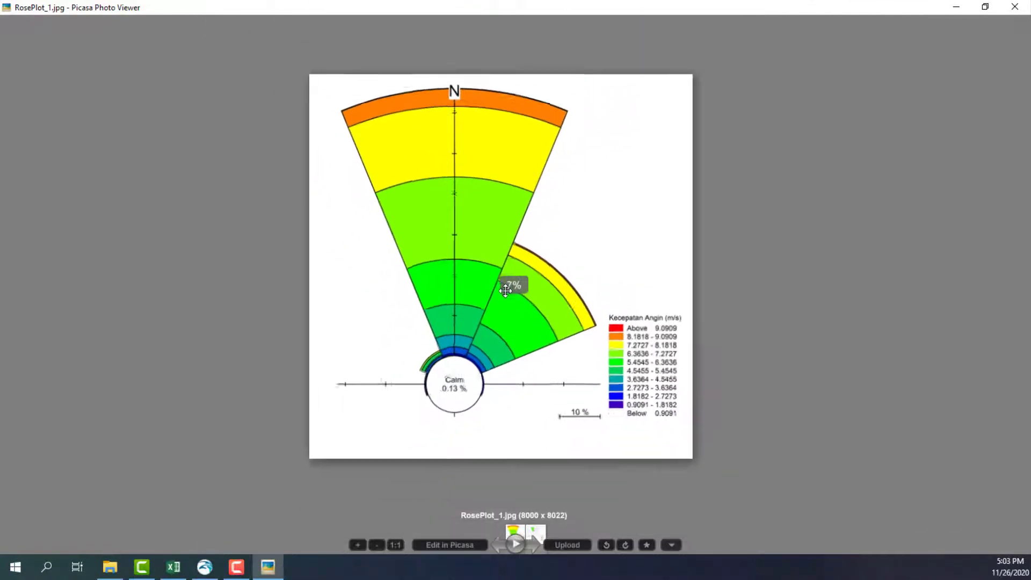
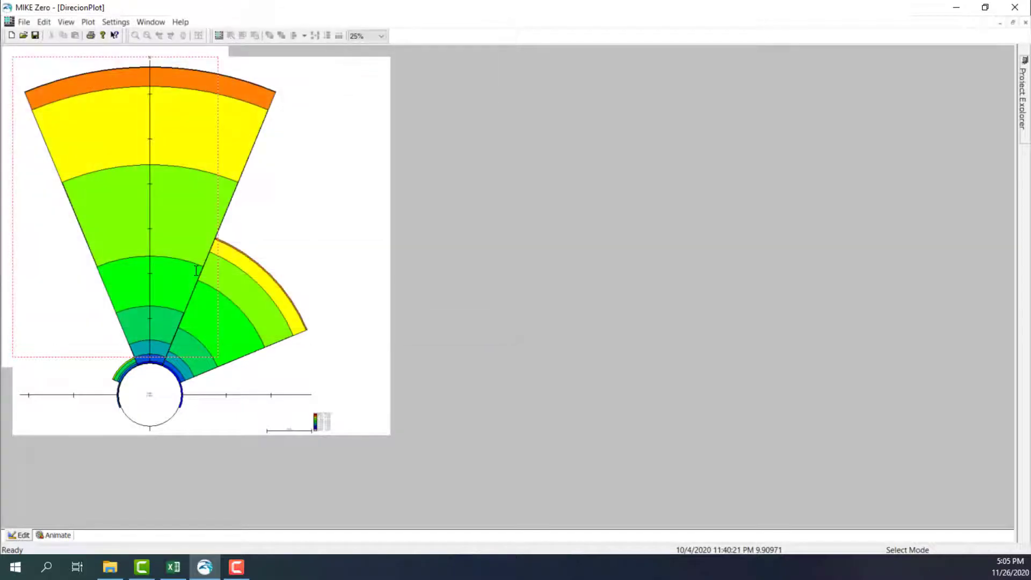
- Delete the existing rose plot from DirecionPlot.plc and start inserting a new plot object on the empty page
left_click(333, 151)
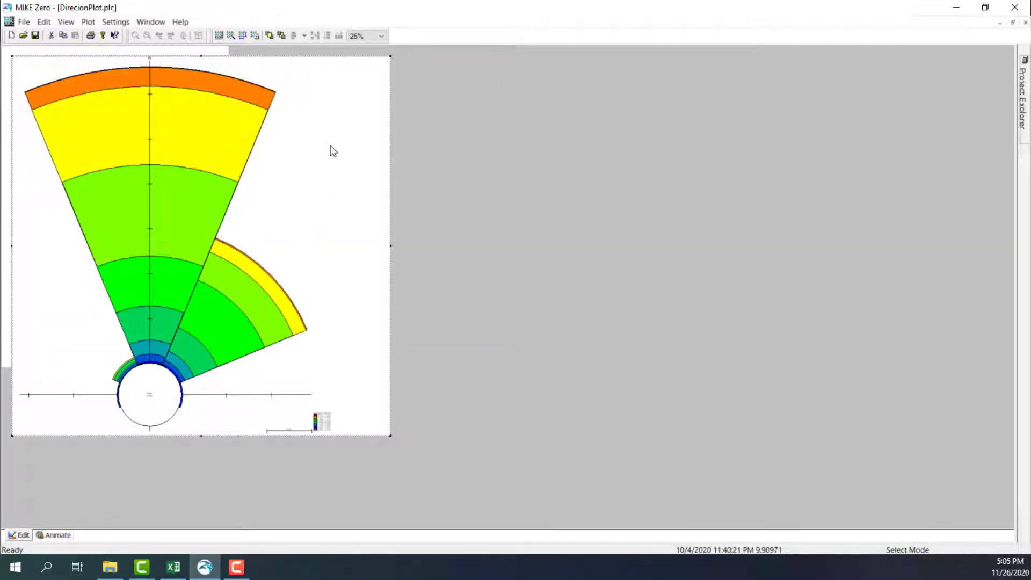
key("Delete")
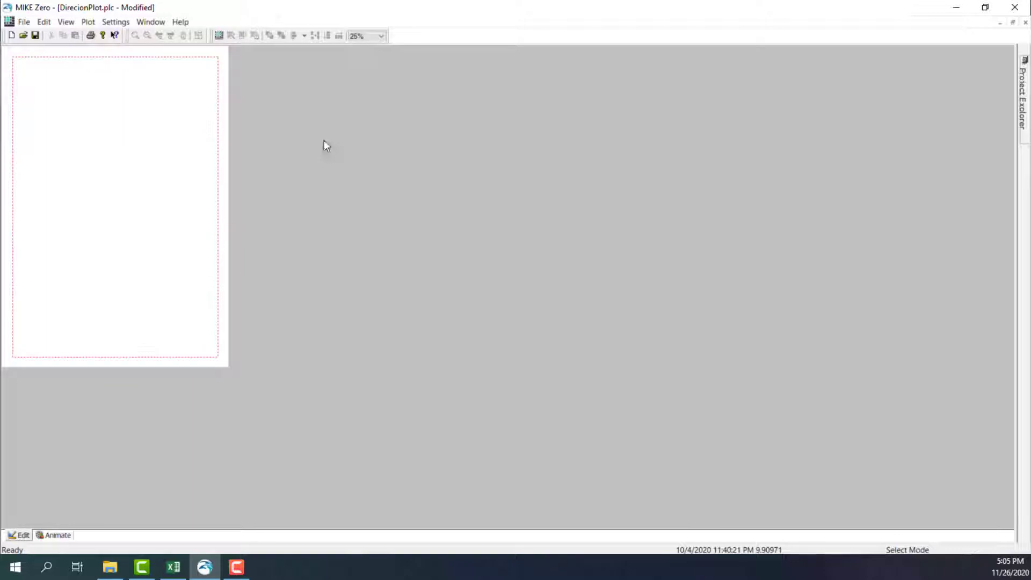
left_click(88, 22)
left_click(95, 35)
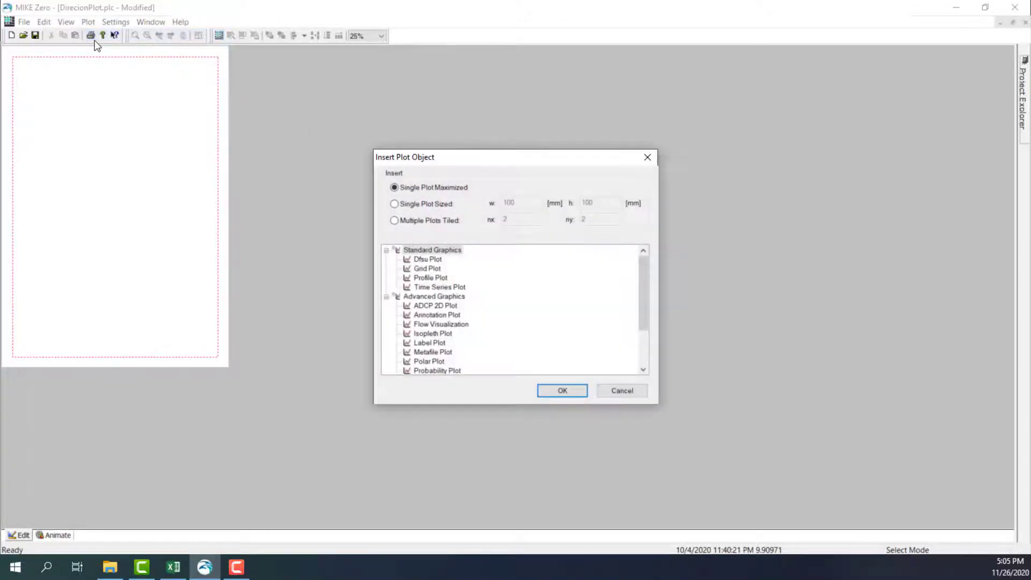
- Insert a Time Series Direction Plot as a single maximized plot on the page
left_click(508, 295)
scroll(508, 300, "down", 2)
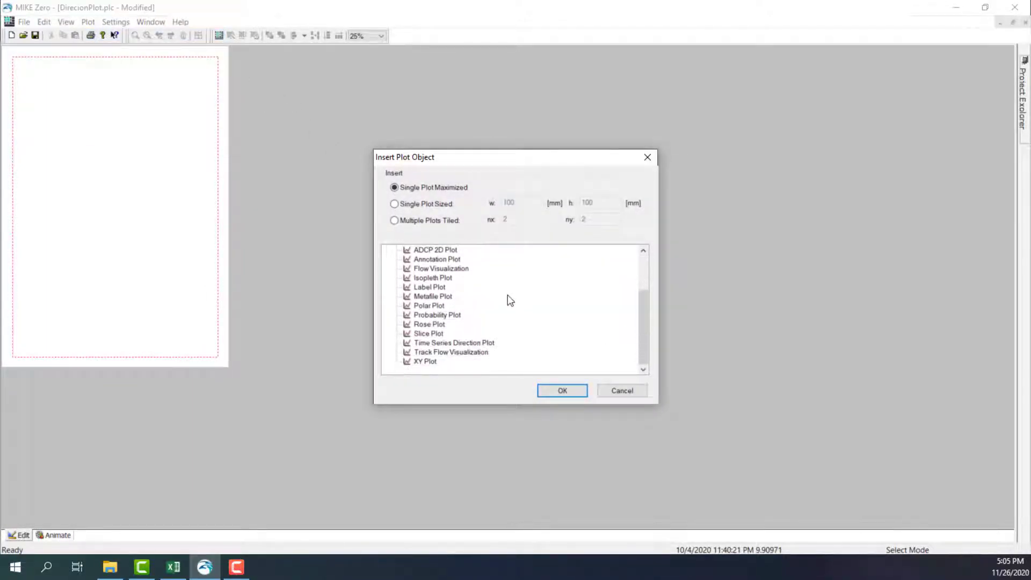
left_click(460, 343)
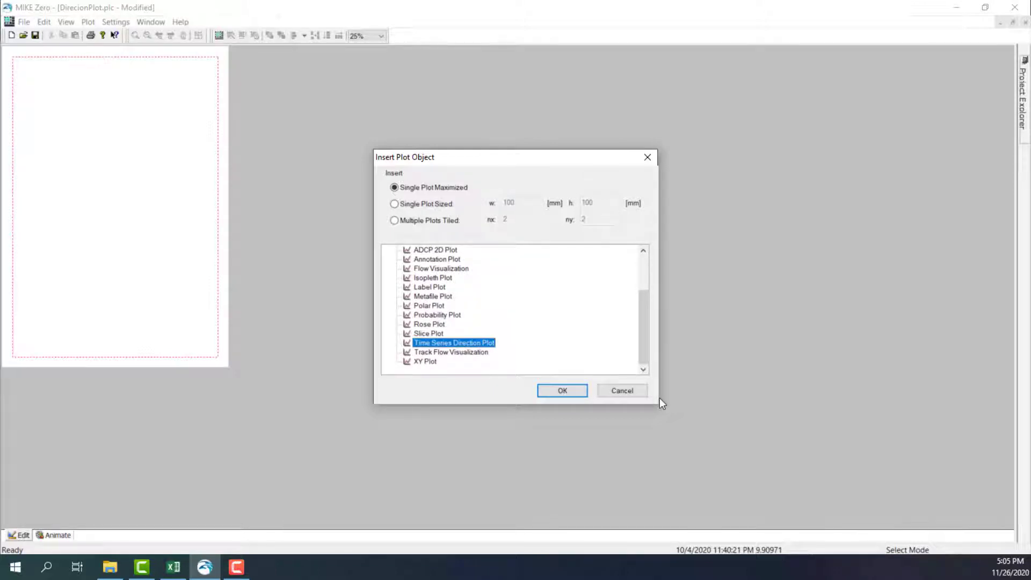
left_click(577, 390)
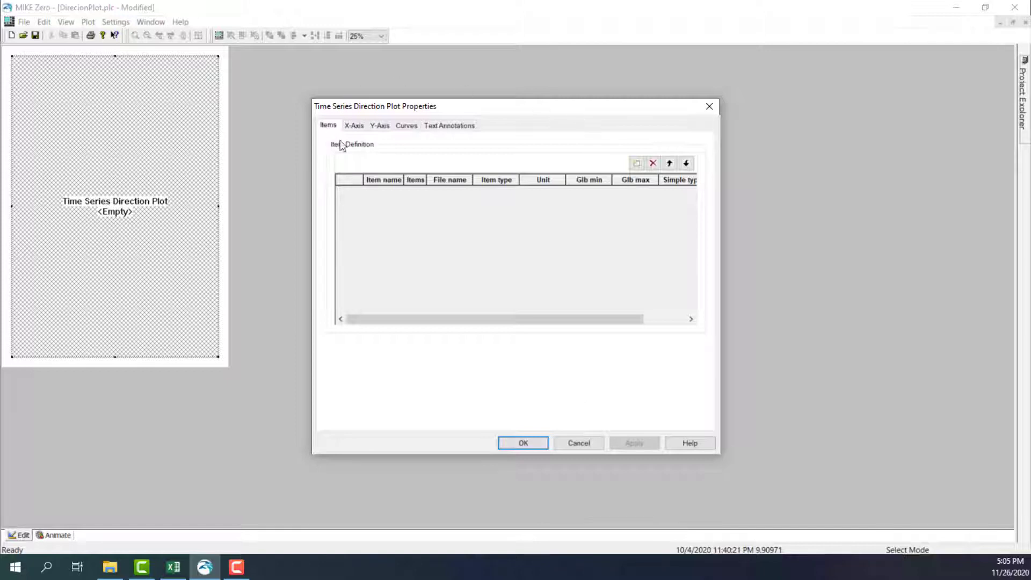
- Load the Speed and Direction items from DataAnginMIKE.dfs0 into the plot's item definition
left_click_drag(344, 109, 365, 57)
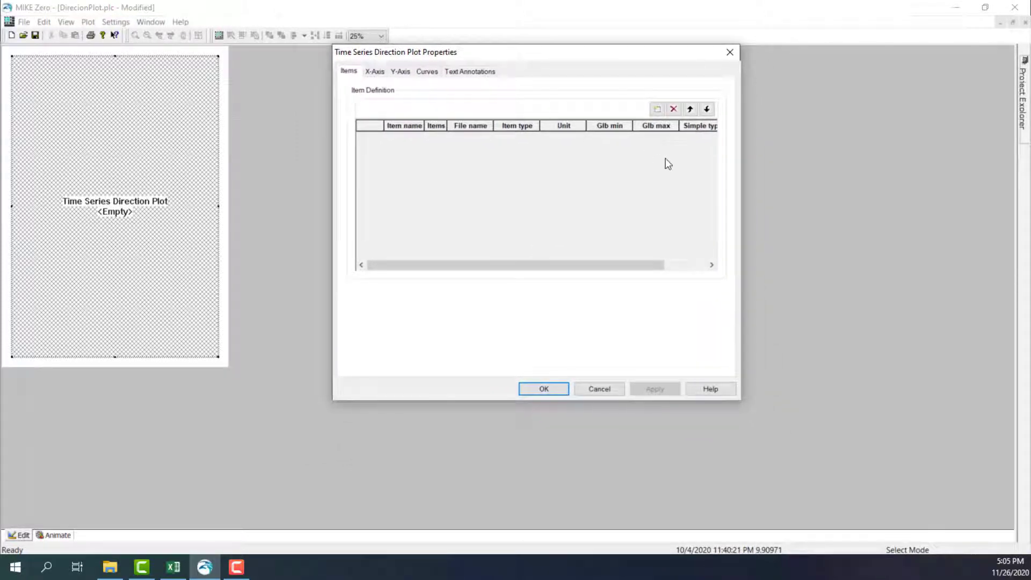
left_click(656, 110)
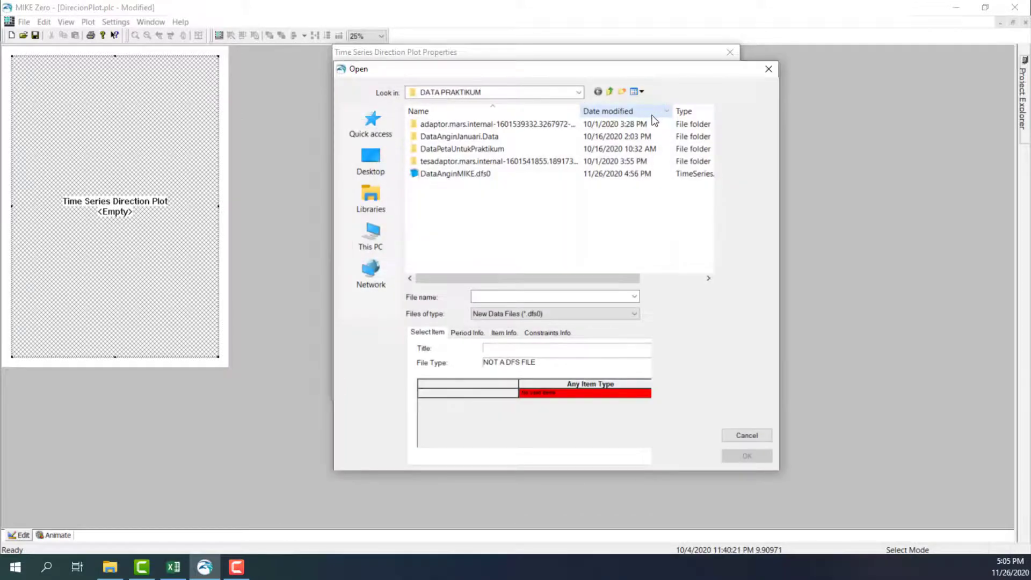
left_click(615, 174)
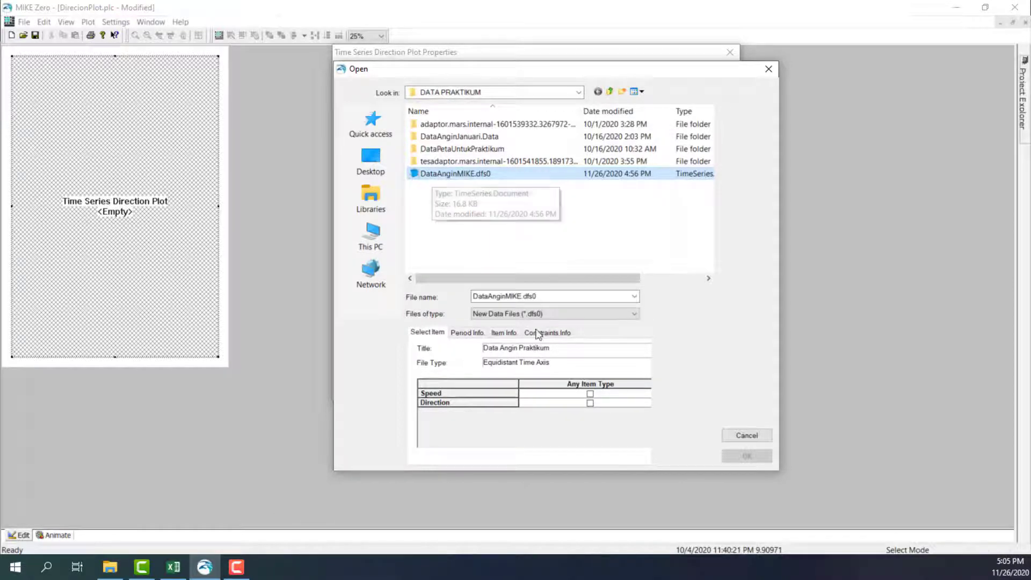
left_click(590, 394)
left_click(590, 403)
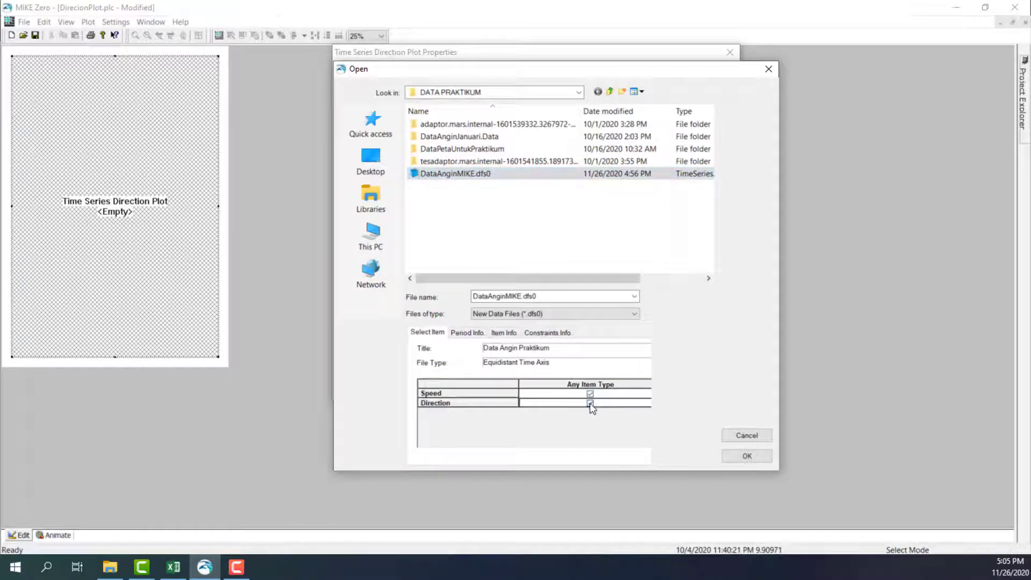
left_click(589, 394)
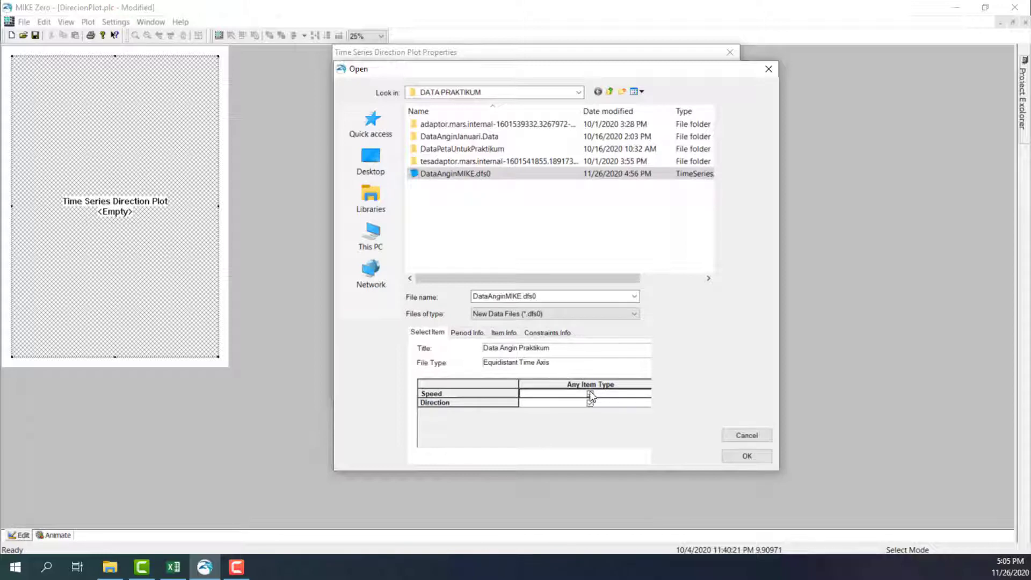
left_click(590, 394)
left_click(738, 455)
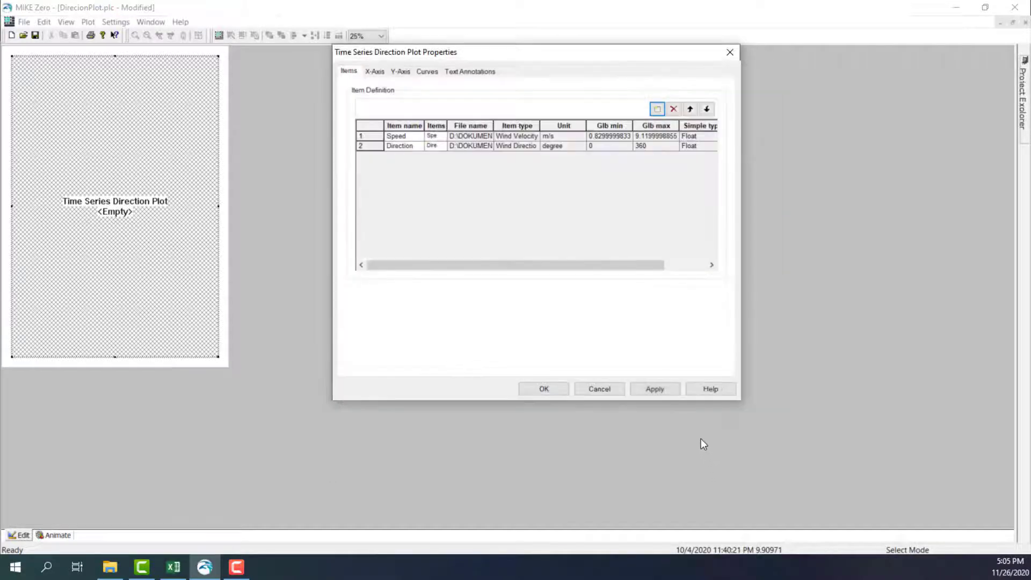
- Rename the Speed item to "Kecepatan Angin" and the Direction item to "Arah Angin"
left_click(417, 142)
left_click(418, 137)
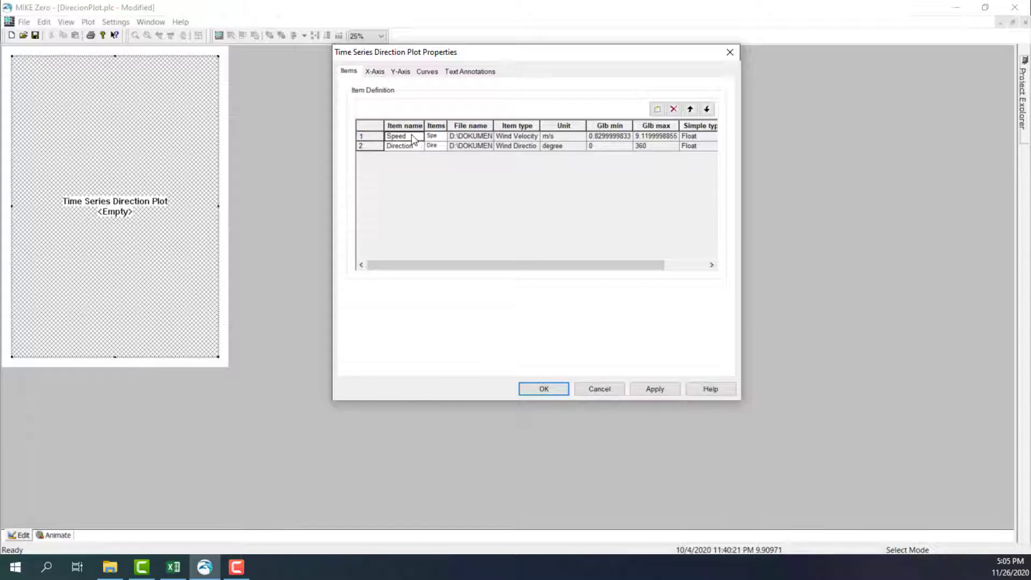
double_click(412, 135)
type("Kecepatan")
type(" Angin")
left_click(419, 147)
double_click(418, 147)
type("Arah Angin")
- Set the X-axis annotation to "Waktu (Hari/Jam)"
left_click(379, 71)
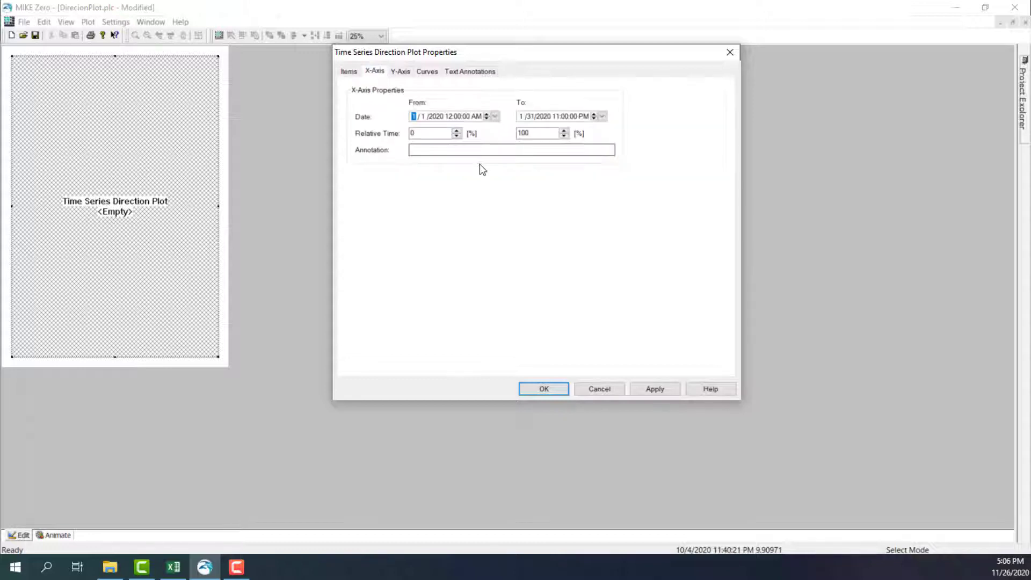
left_click(467, 150)
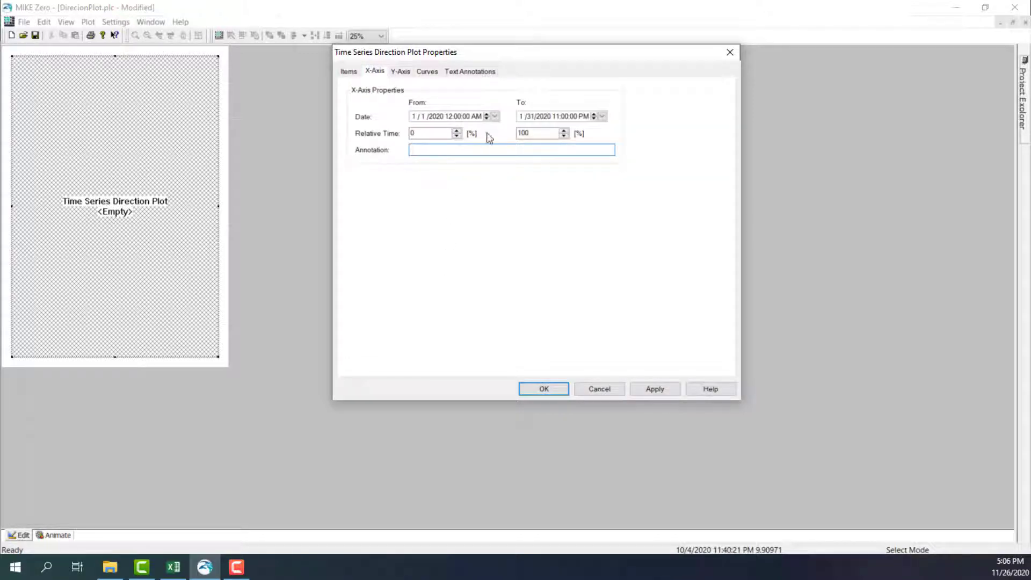
left_click(414, 117)
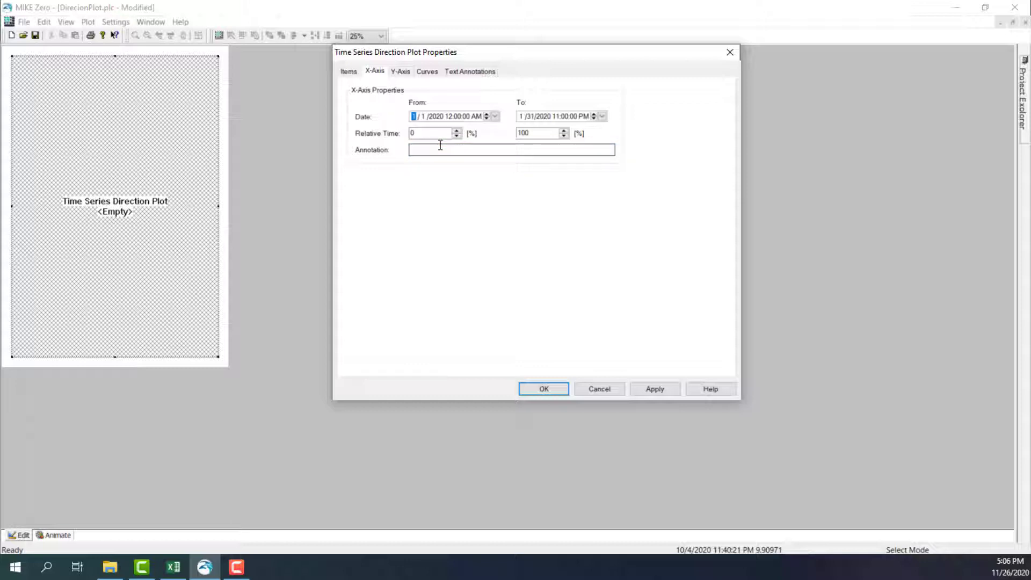
left_click(436, 116)
left_click(543, 117)
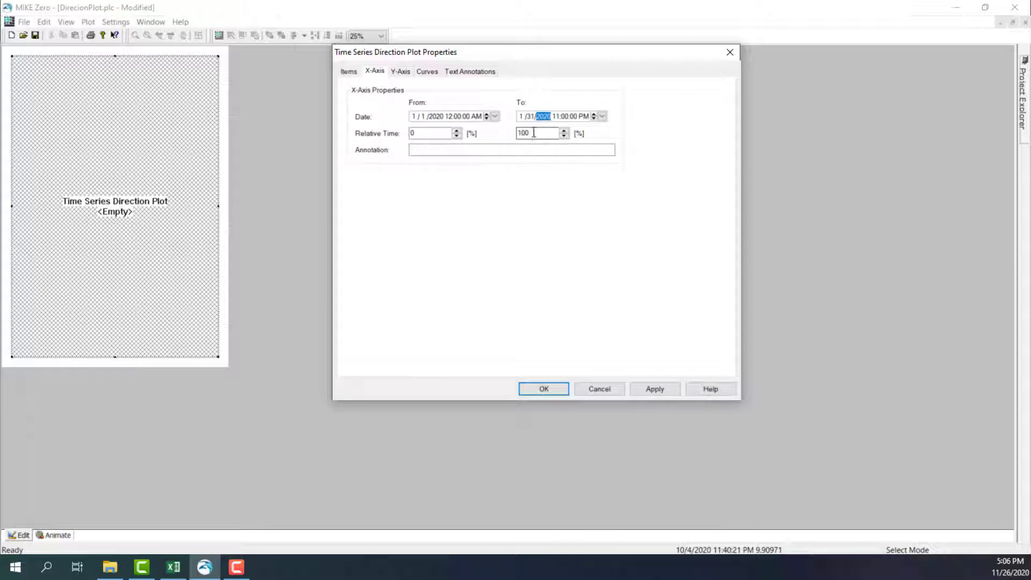
left_click(531, 116)
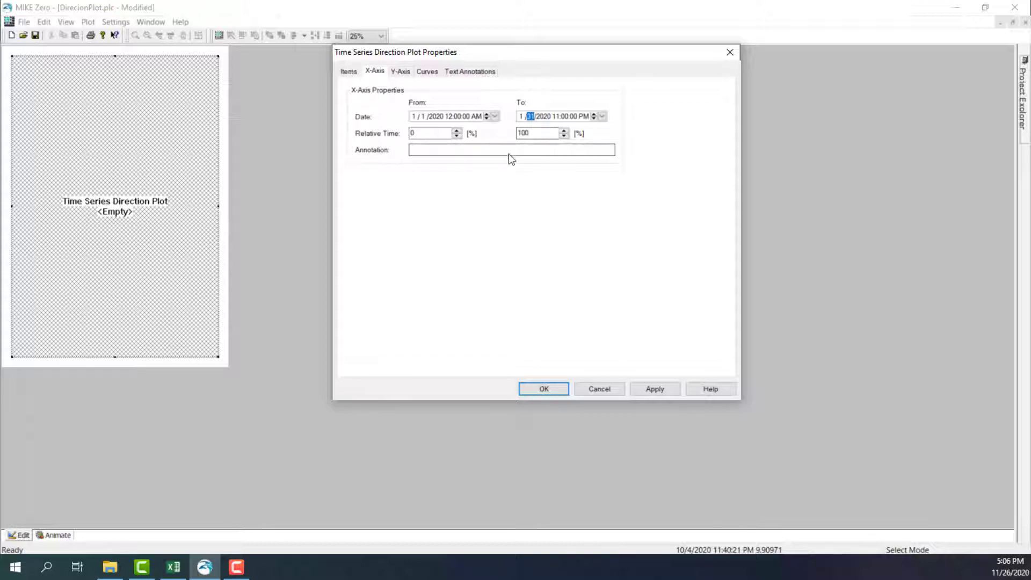
left_click(434, 153)
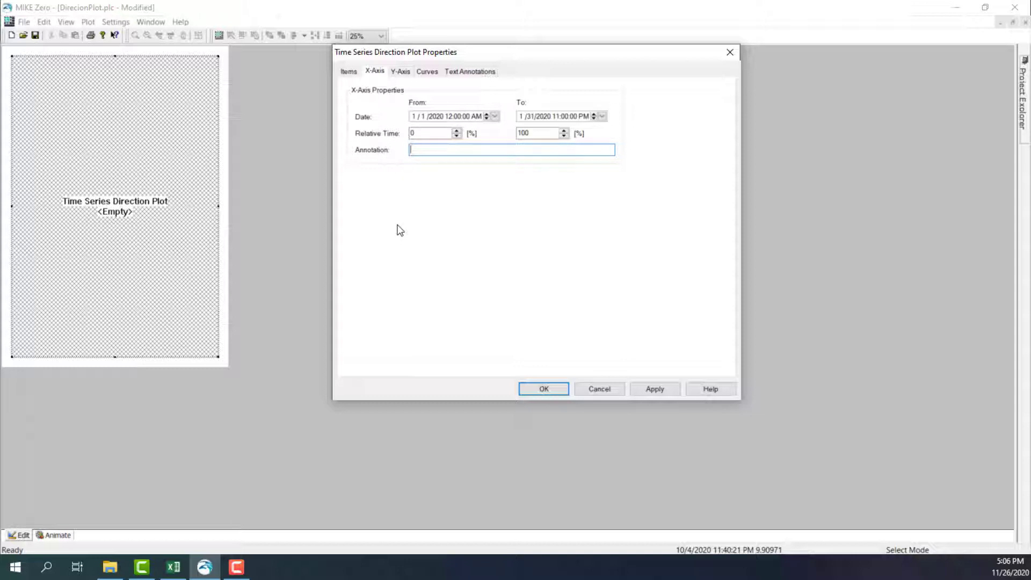
type("Waktu (Hari/Jam)")
- Set the left Y-axis annotation to "Kecepatan Angin (m/s)"
left_click(402, 72)
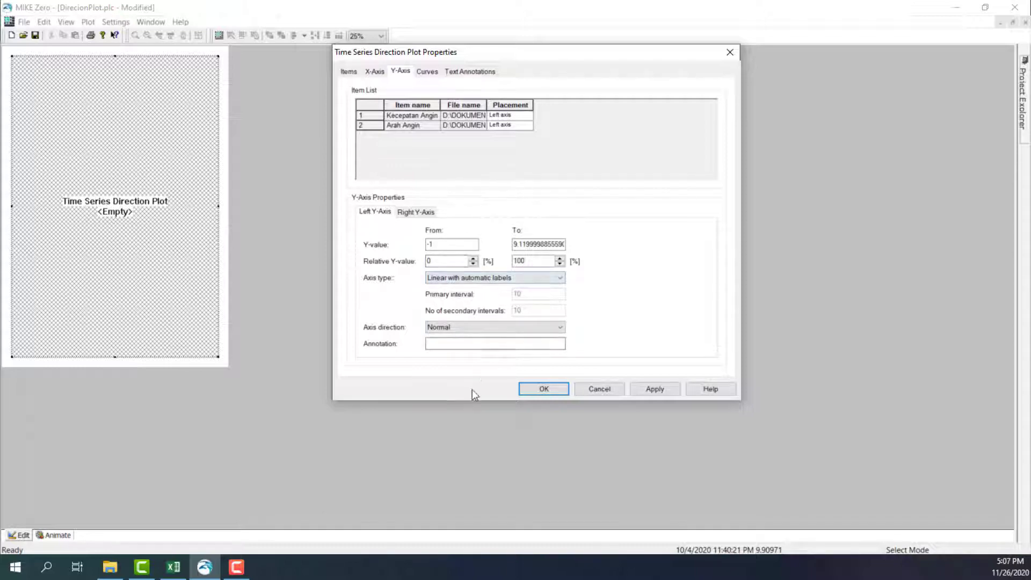
left_click(479, 347)
type("Kecepatan Angin (m/s)")
- Set the Kecepatan Angin curve's line width to 0.25 mm and its line color to red
left_click(432, 72)
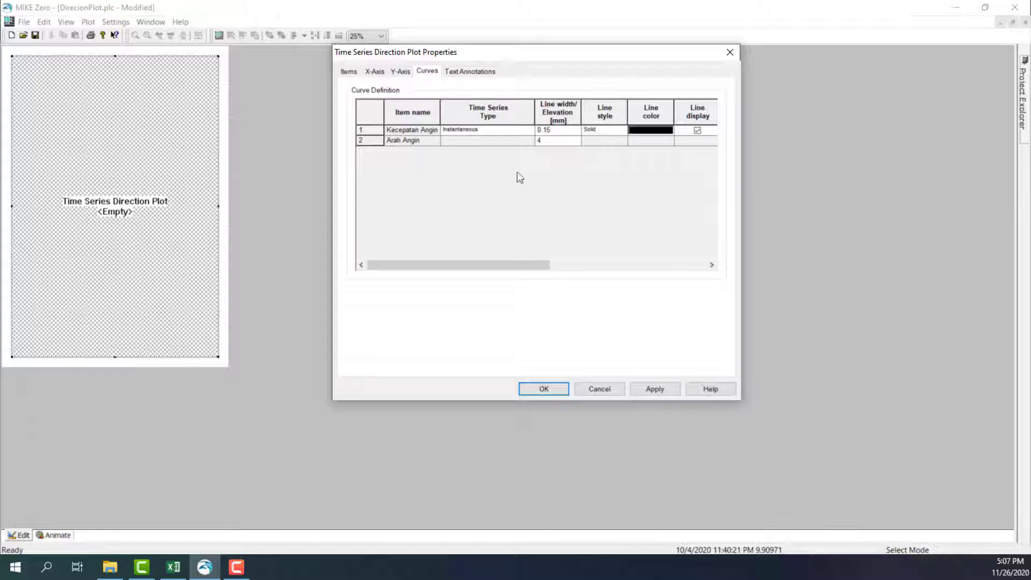
left_click(565, 131)
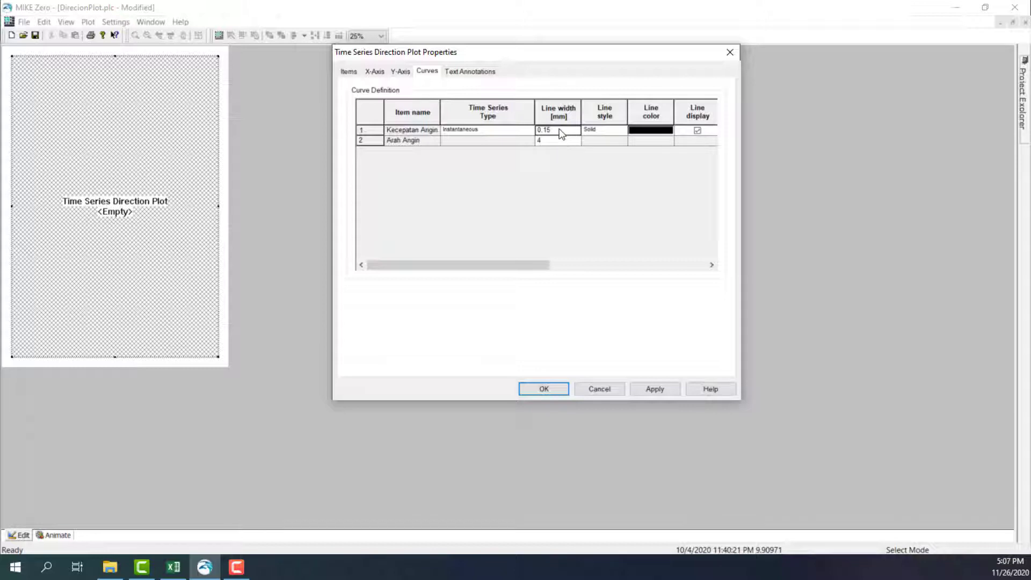
type("0.25")
left_click(645, 134)
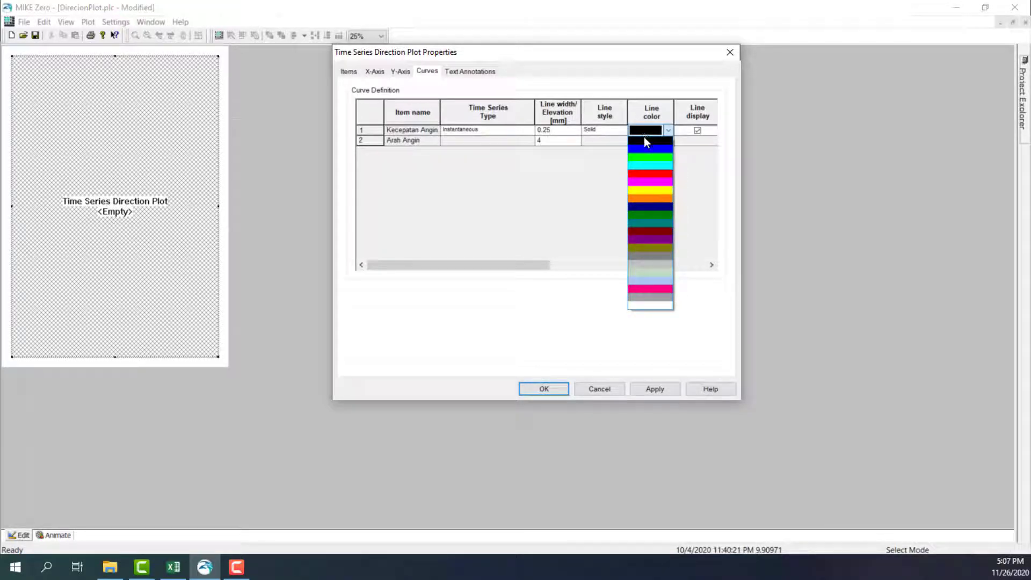
left_click(642, 131)
left_click(645, 131)
left_click(576, 154)
left_click(648, 131)
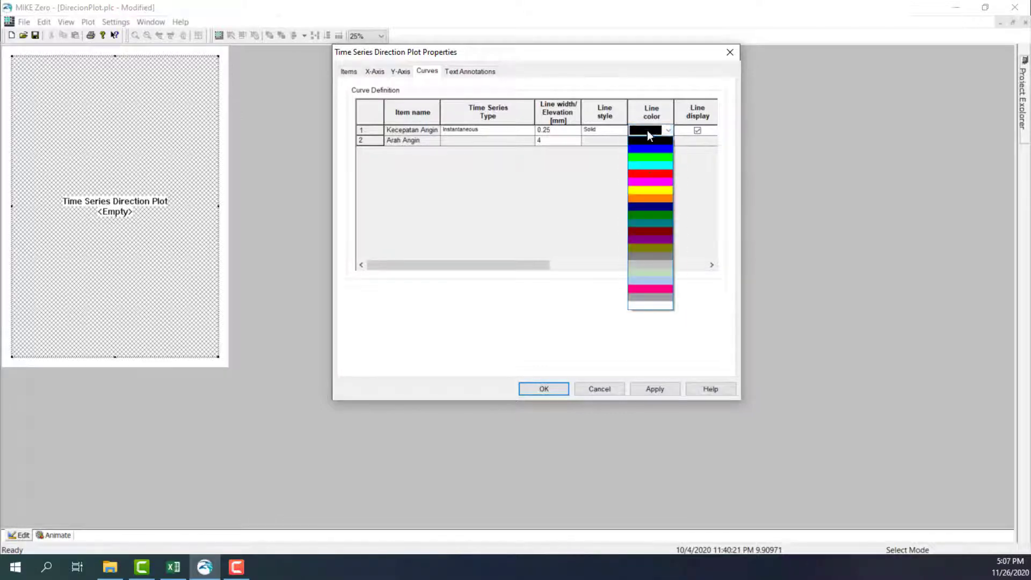
left_click(653, 178)
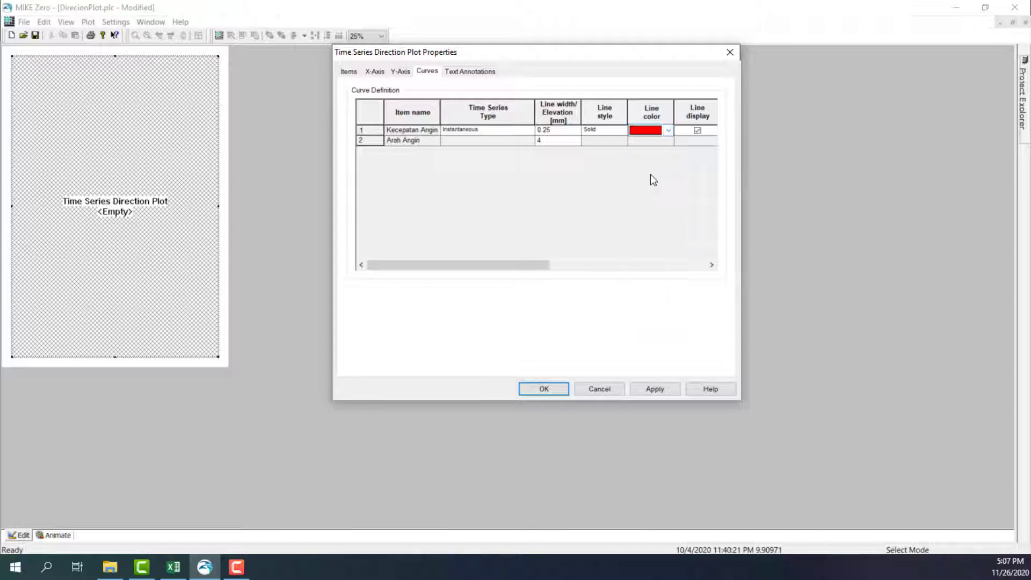
left_click_drag(486, 266, 659, 274)
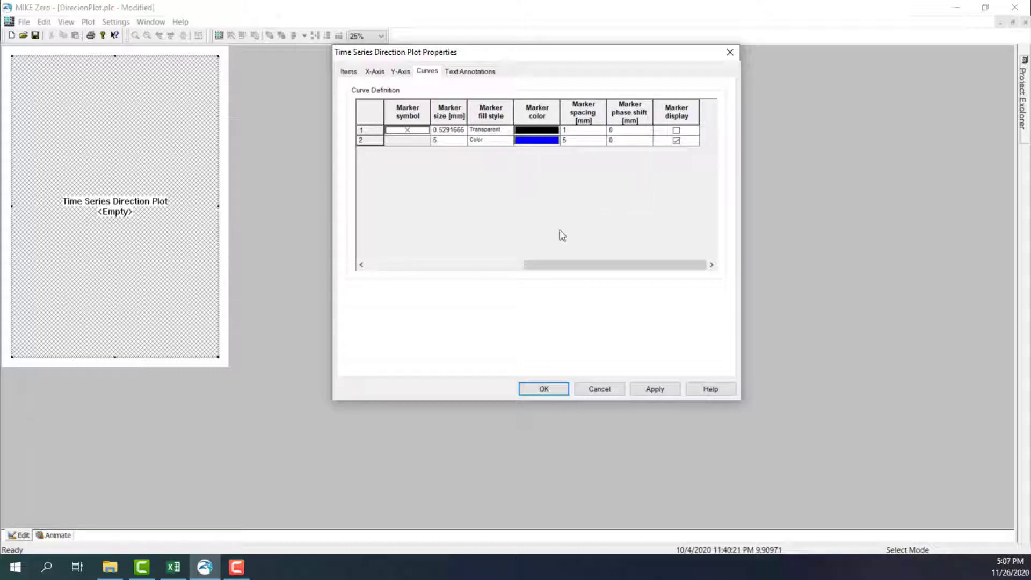
key("Left")
key("Left")
key("Left")
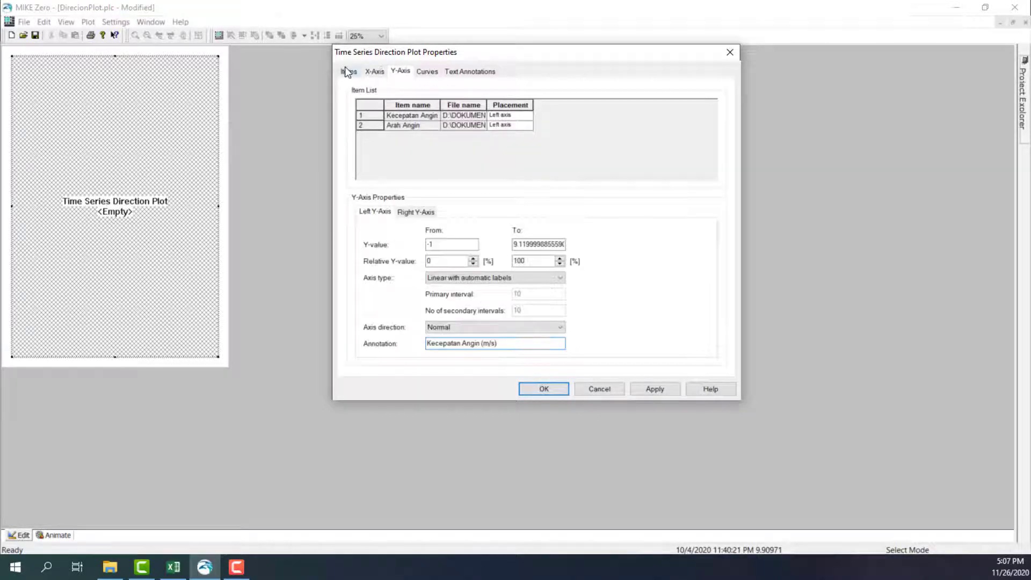
key("Right")
left_click(421, 75)
- Title the plot "Fluktuasi Arah dan Kecepatan Angin Bulan Januari Tahun 2020" and accept the plot properties
left_click(463, 75)
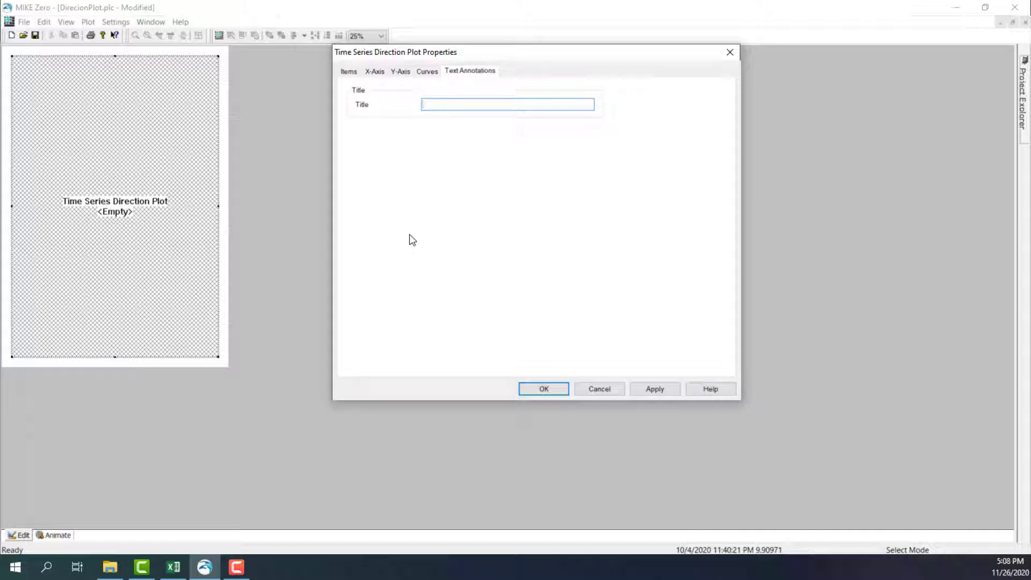
type("Arah dan Kecepatan Angin Bulan Januari Tahun 2020")
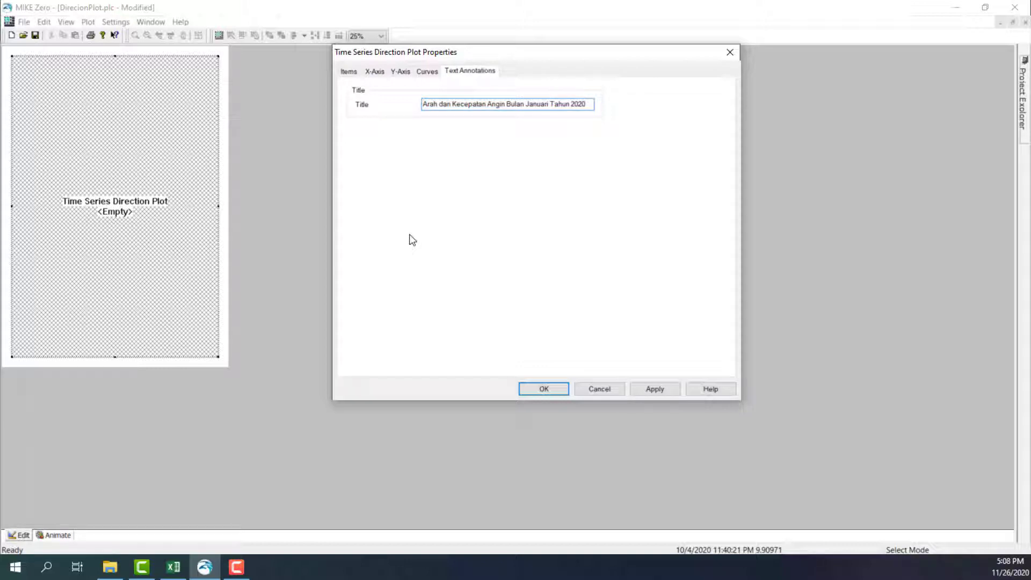
type("Fluktuasi")
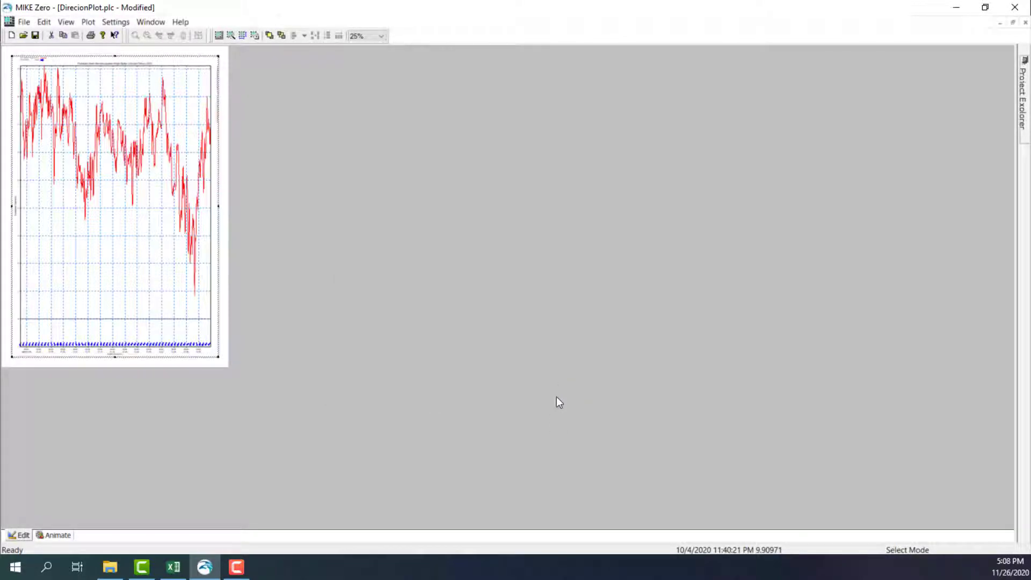
- Hide the file name legend on the direction plot
right_click(128, 82)
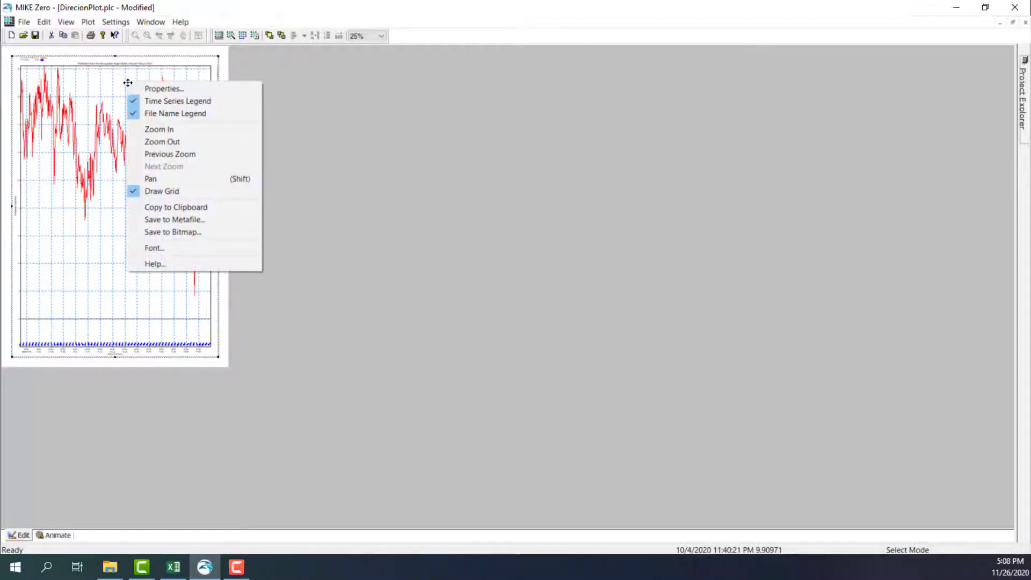
left_click(157, 114)
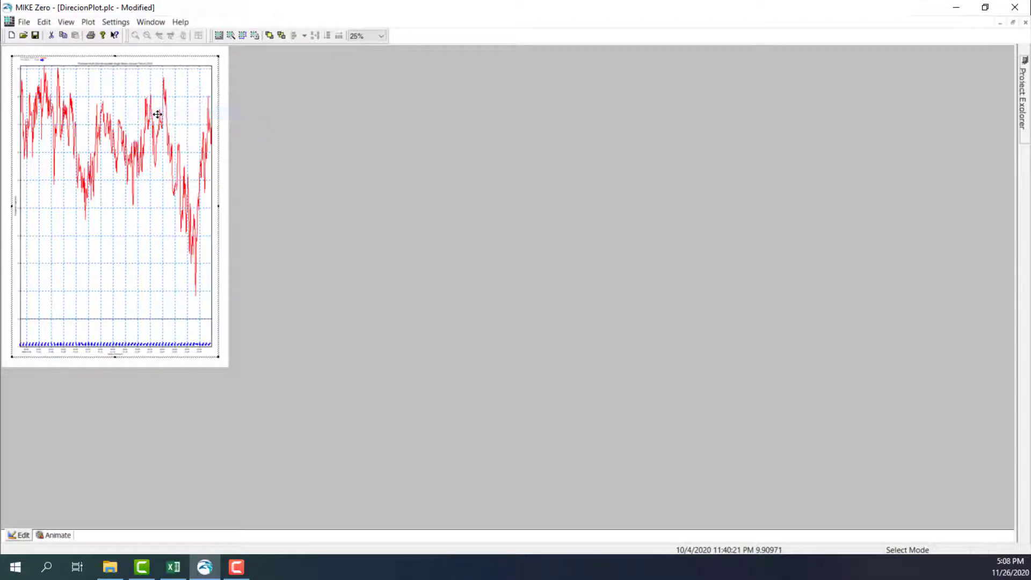
left_click(368, 40)
left_click(368, 41)
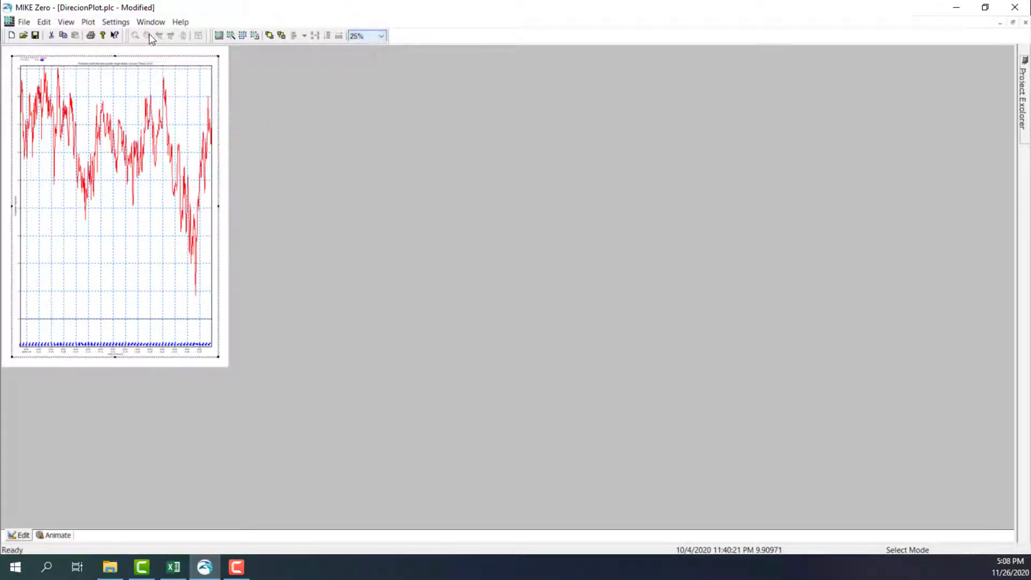
- Resize the plot to a width of 350 mm and a height of 85 mm
left_click(92, 22)
left_click(109, 60)
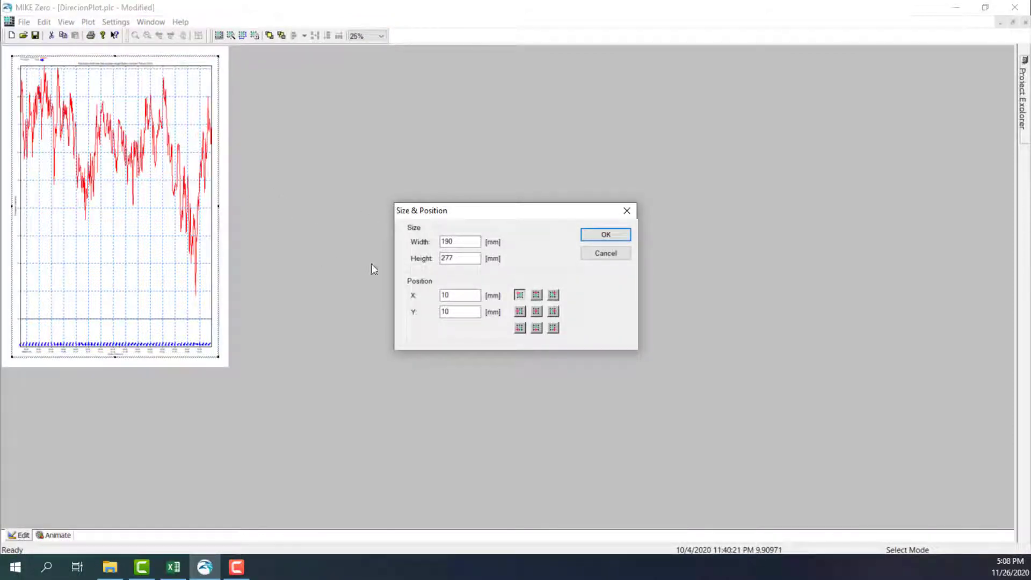
left_click_drag(462, 242, 412, 241)
type("350")
double_click(459, 258)
type("85")
key("Return")
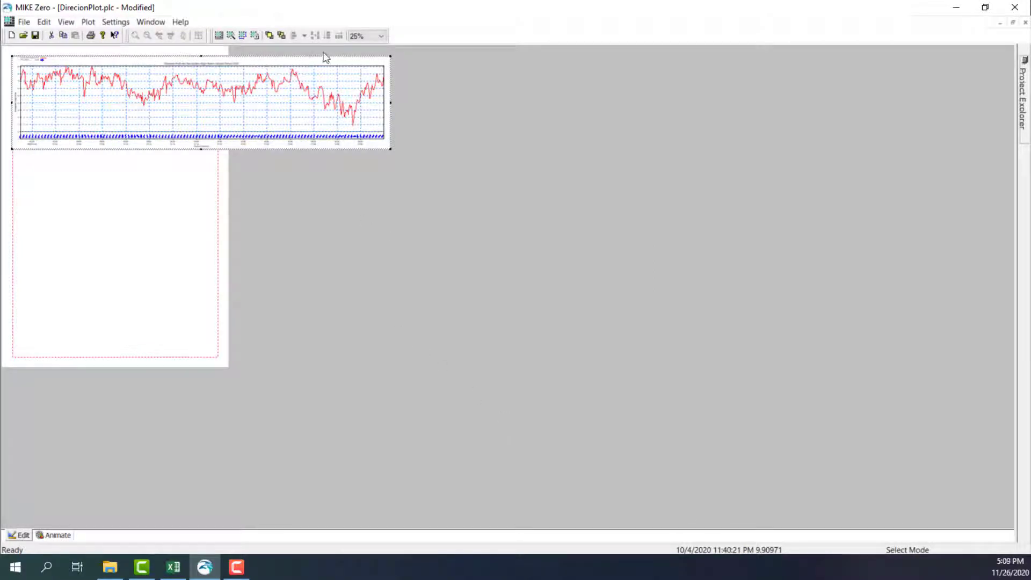
- Enlarge the page view to 75% to examine the resized plot
left_click(357, 57)
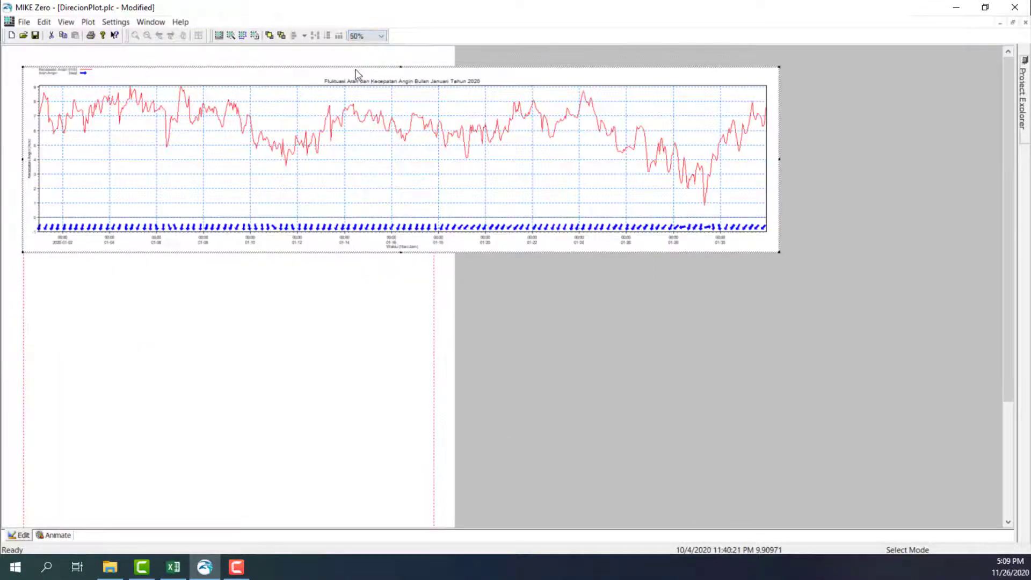
left_click(381, 36)
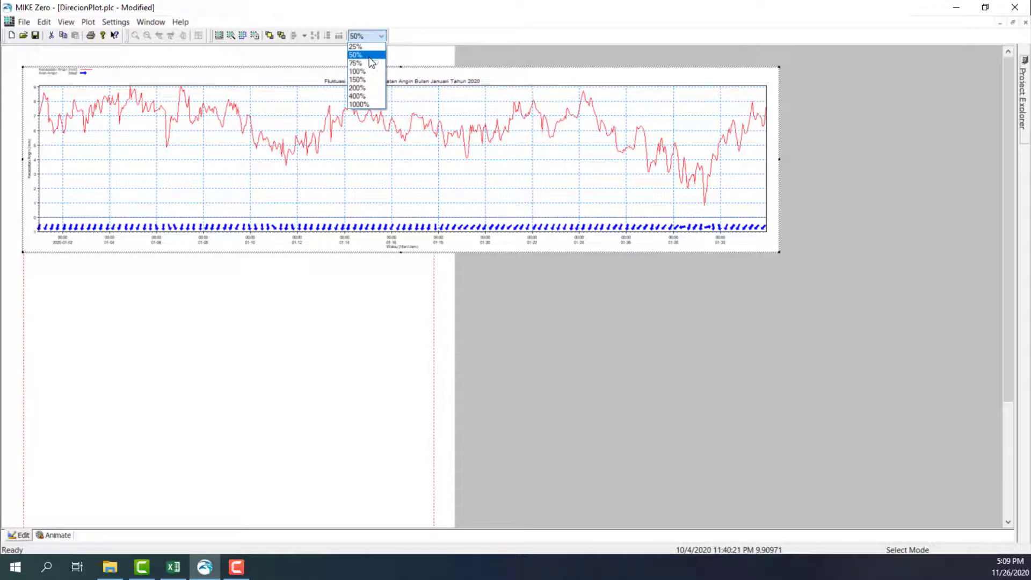
left_click(370, 64)
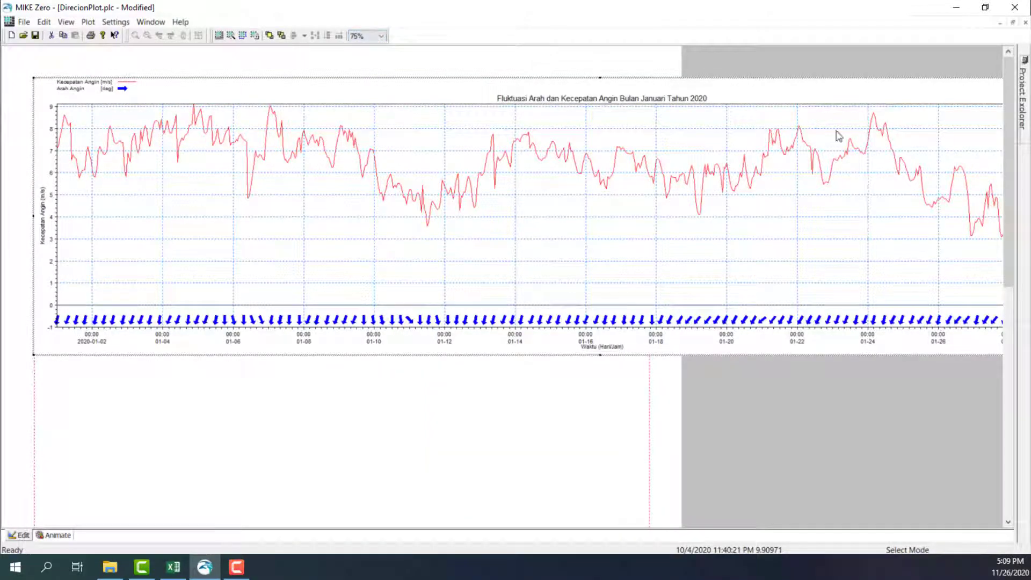
- Examine the whole plot at 50% and 25% page view, and return the view to 75%
left_click(380, 36)
left_click(357, 60)
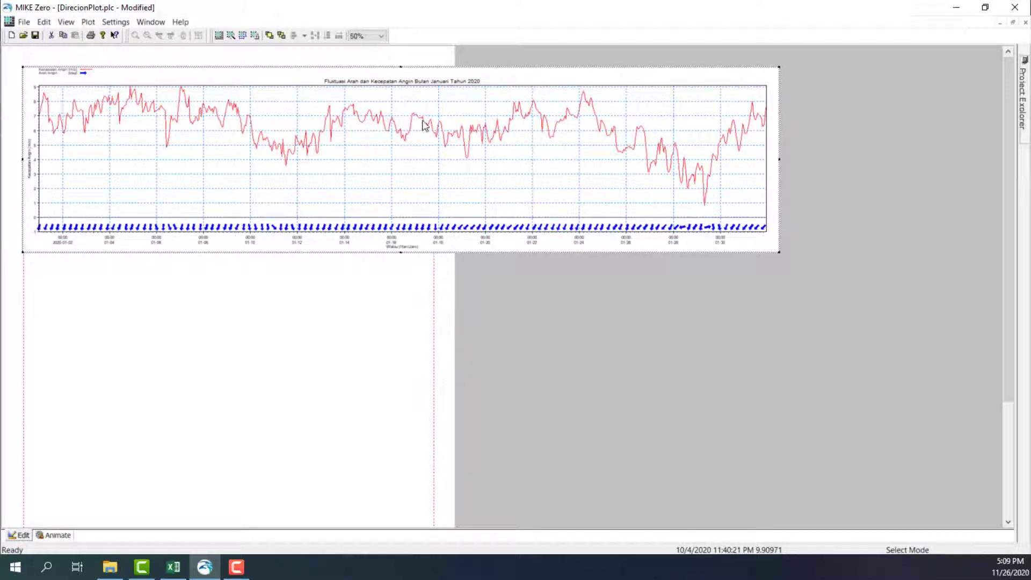
left_click(361, 37)
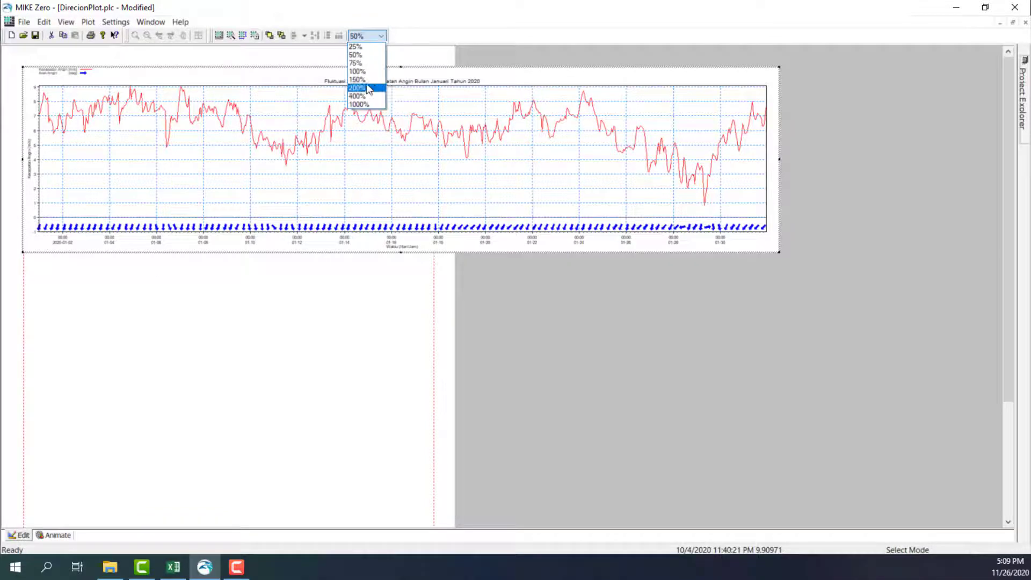
left_click(359, 67)
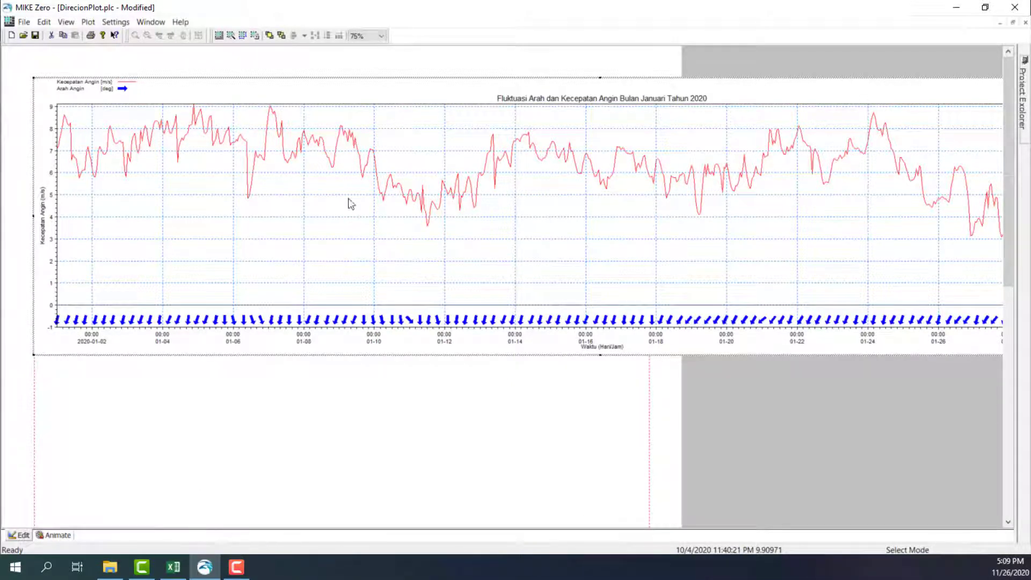
left_click(358, 39)
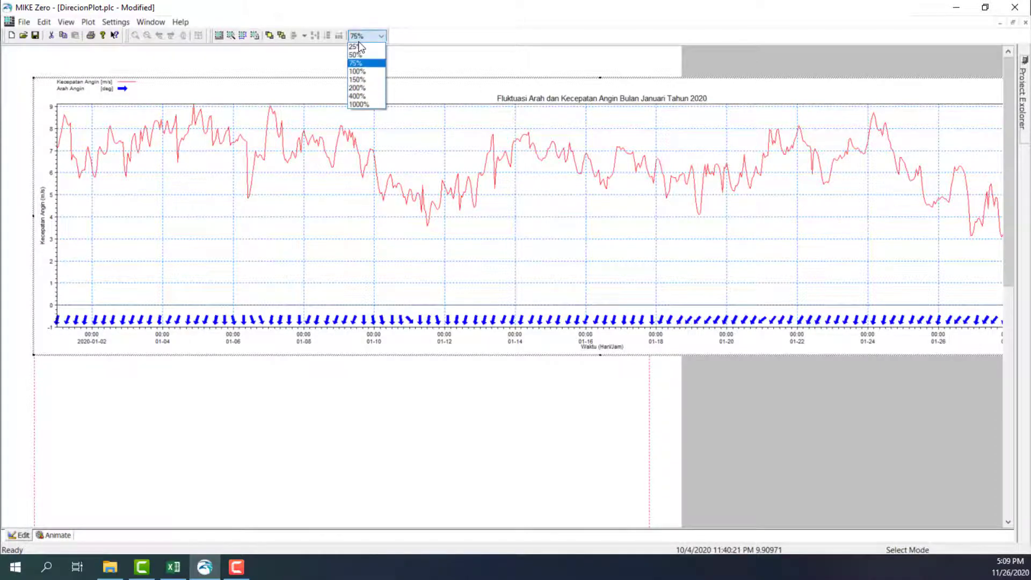
left_click(358, 54)
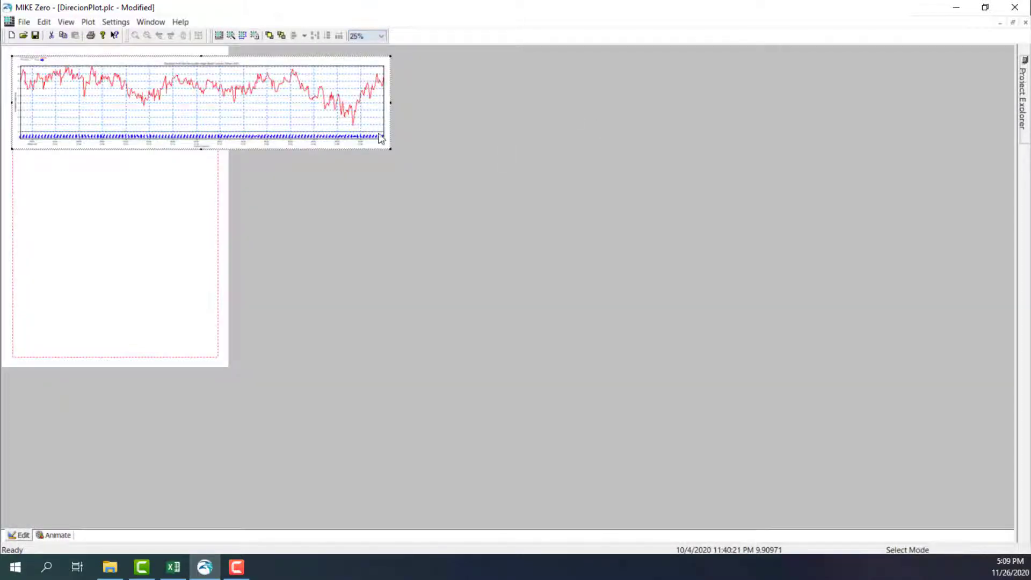
left_click(354, 37)
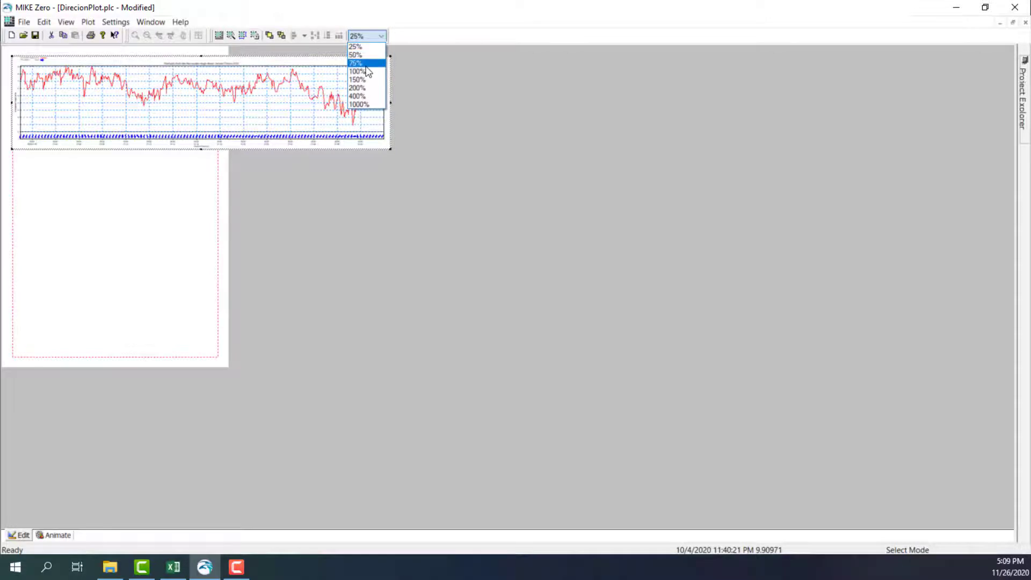
left_click(359, 62)
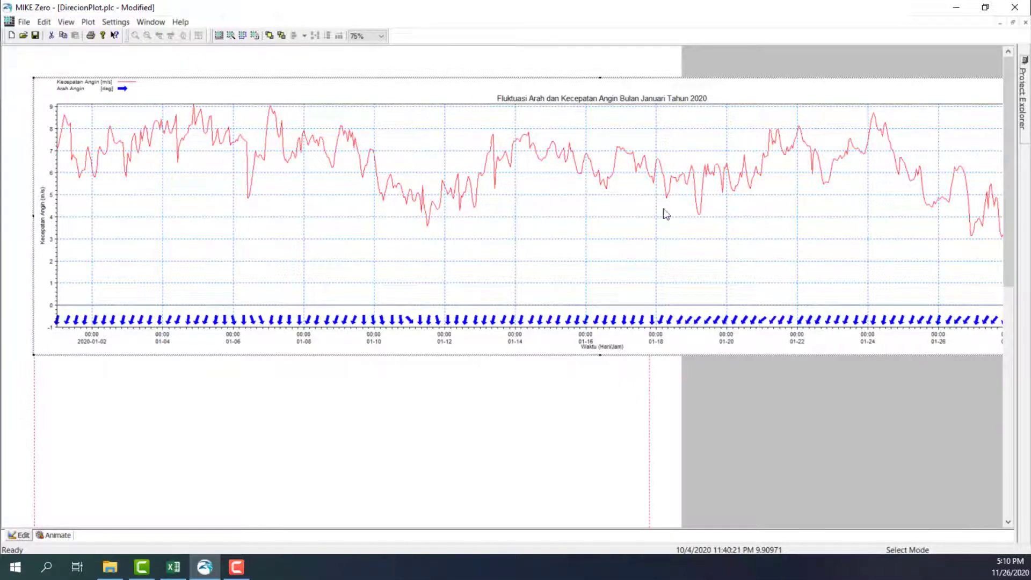
- Review the Kecepatan Angin curve's line color choices, keep red, accept the plot properties and save the plot file
right_click(287, 106)
left_click(287, 107)
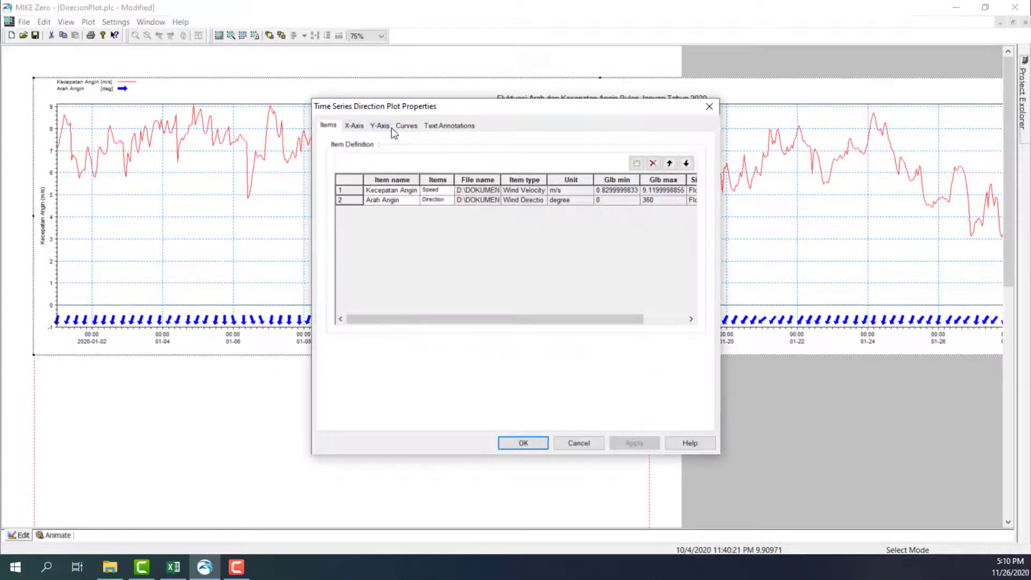
left_click(402, 127)
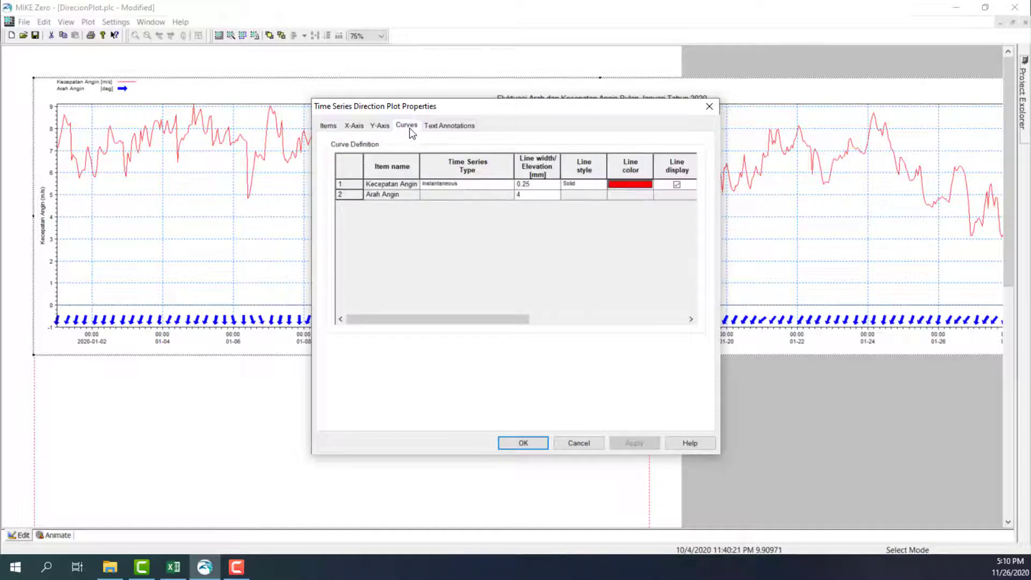
left_click(647, 187)
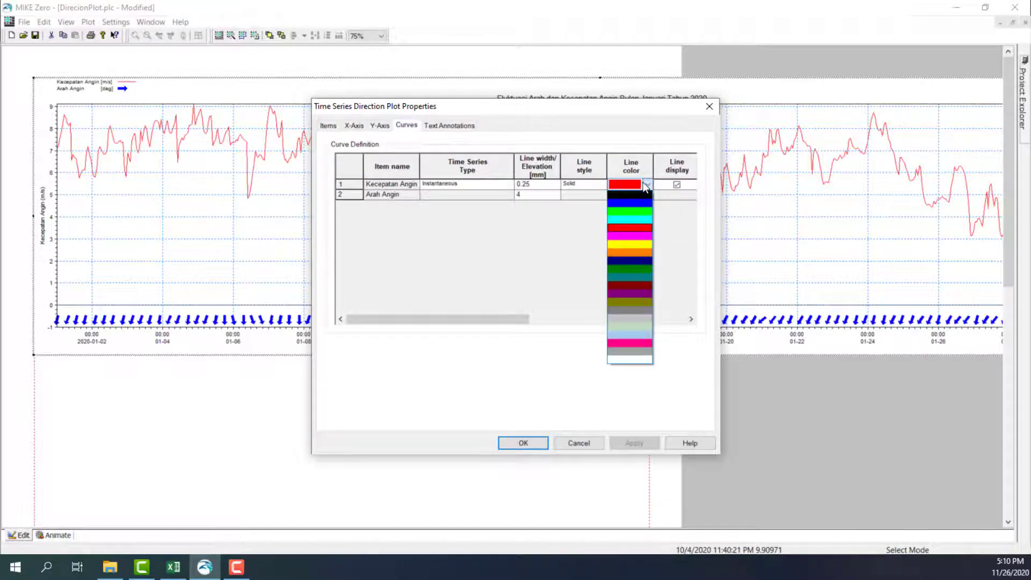
left_click(637, 187)
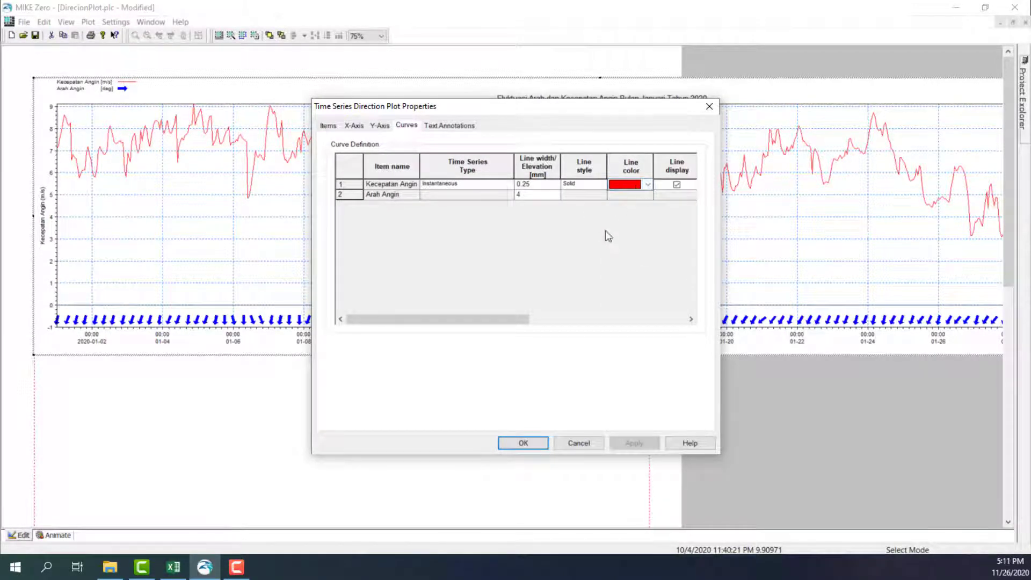
left_click(524, 443)
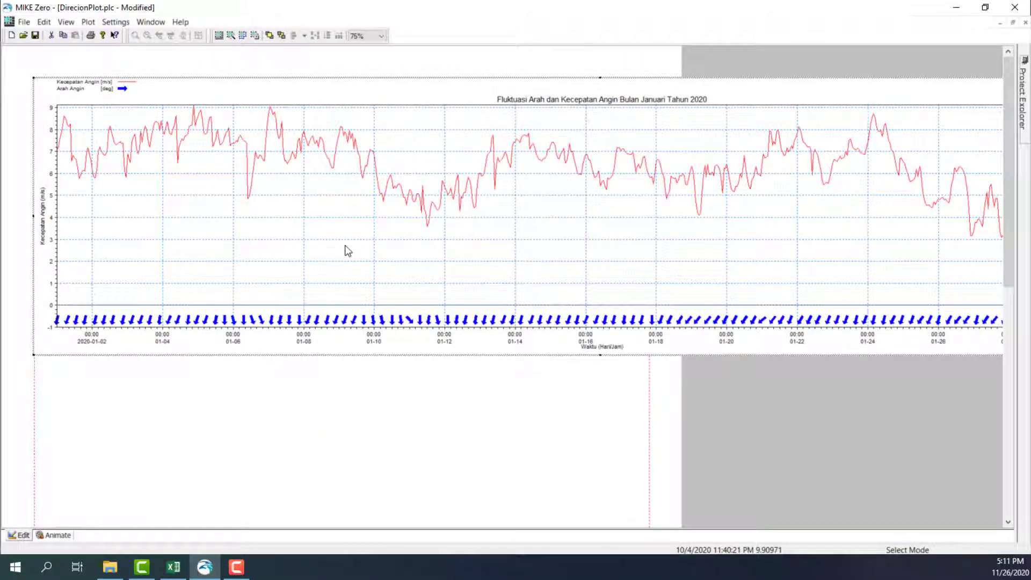
left_click(35, 36)
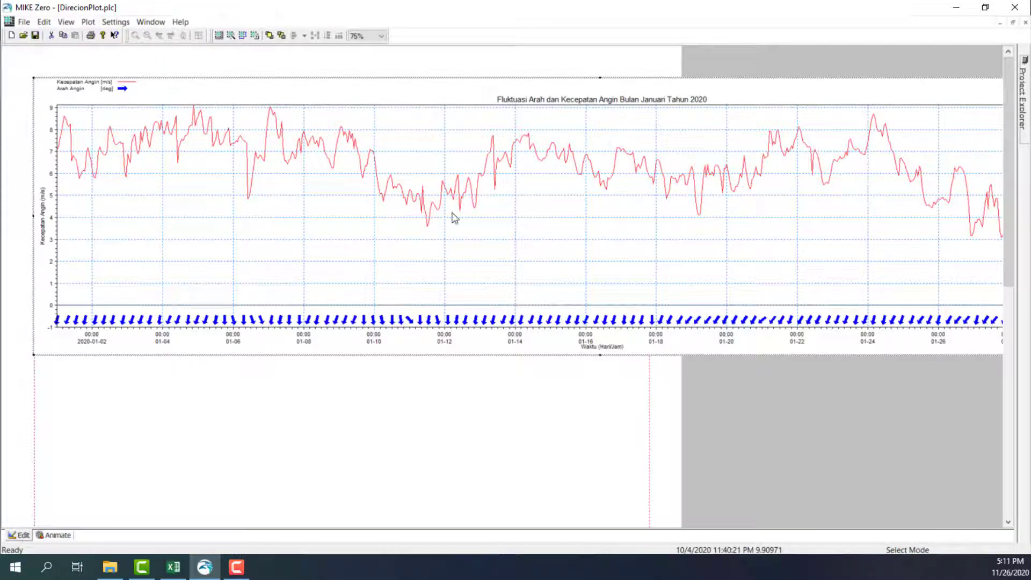
left_click(88, 22)
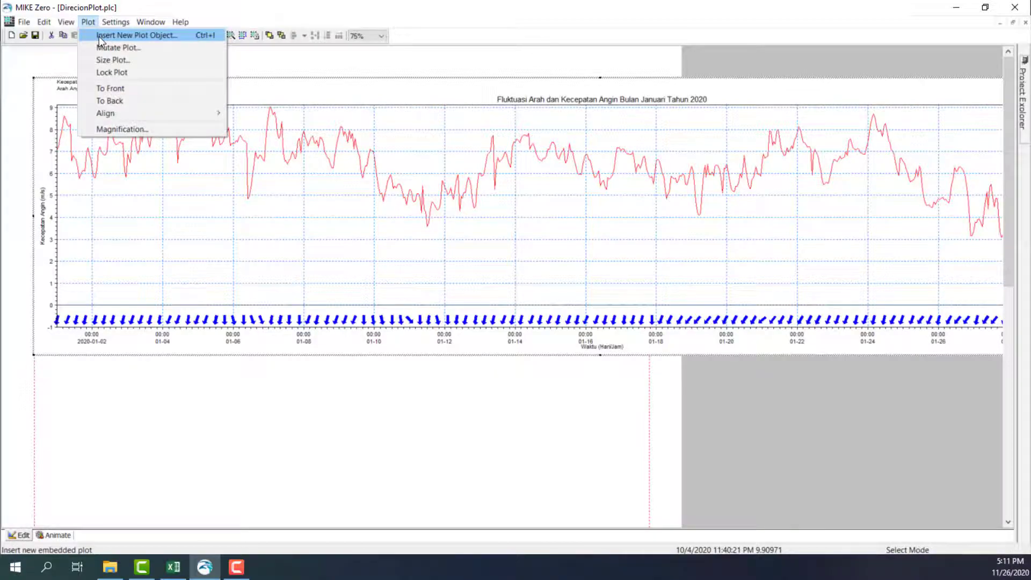
key("alt+Tab")
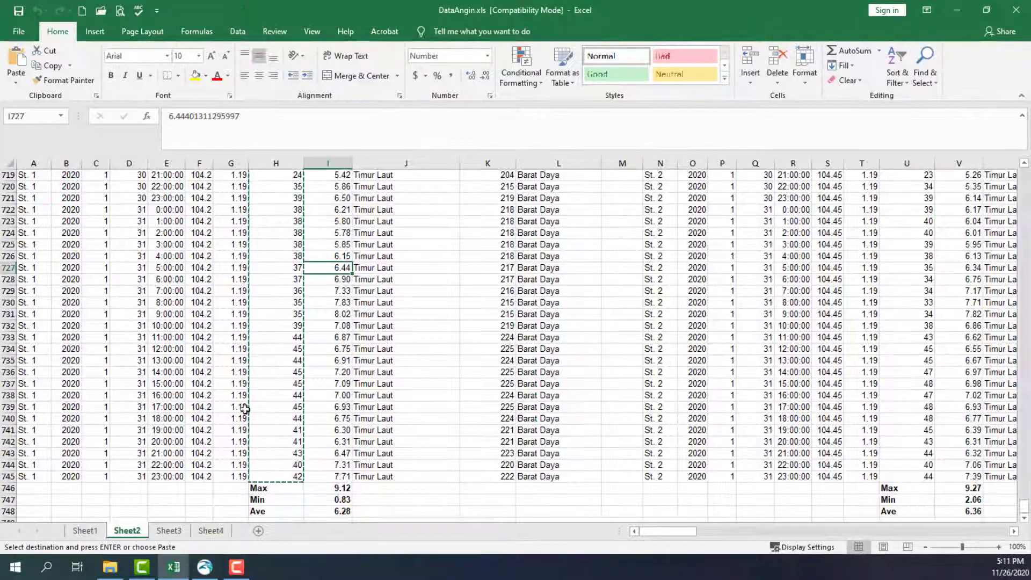
left_click(205, 567)
right_click(348, 144)
left_click(357, 152)
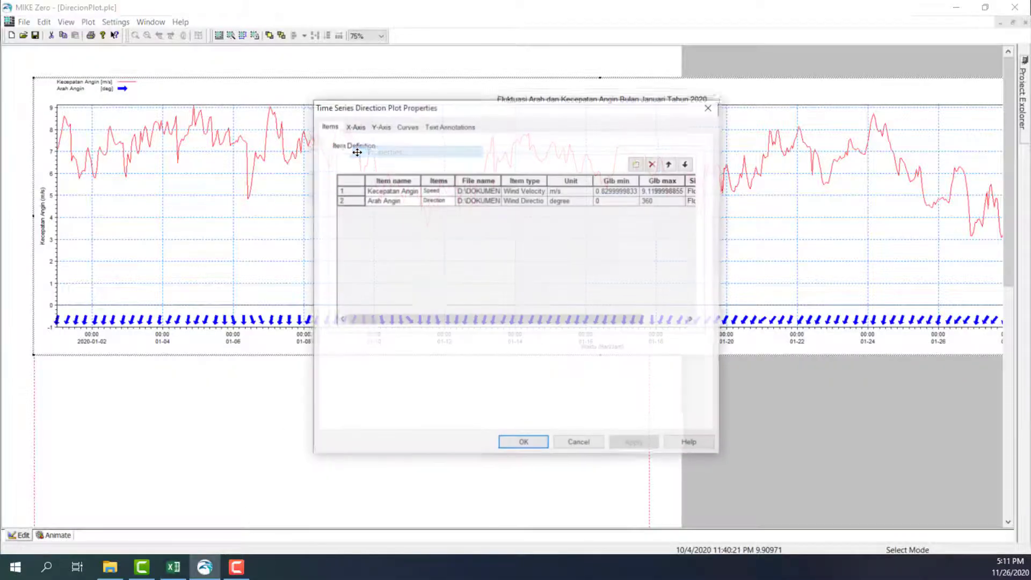
left_click(531, 444)
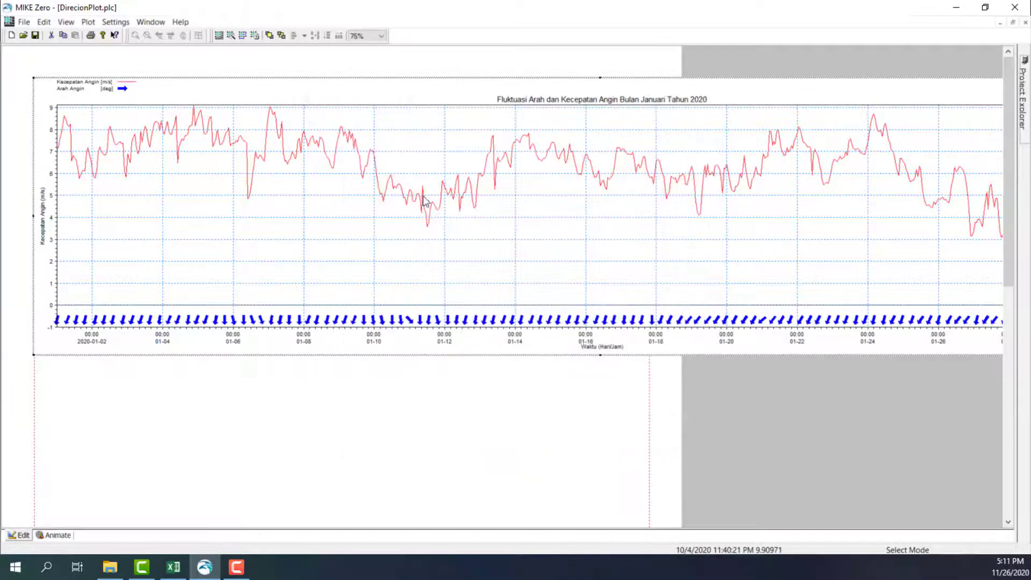
- Try black as the Kecepatan Angin line color, reset it to red and accept the plot properties
right_click(408, 178)
left_click(423, 182)
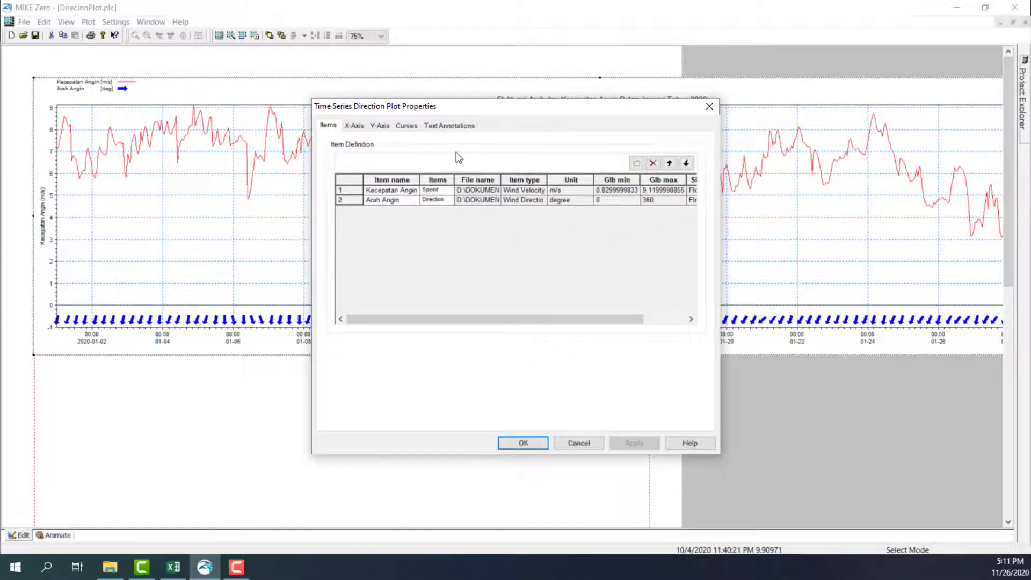
left_click(438, 127)
left_click(410, 128)
left_click(624, 184)
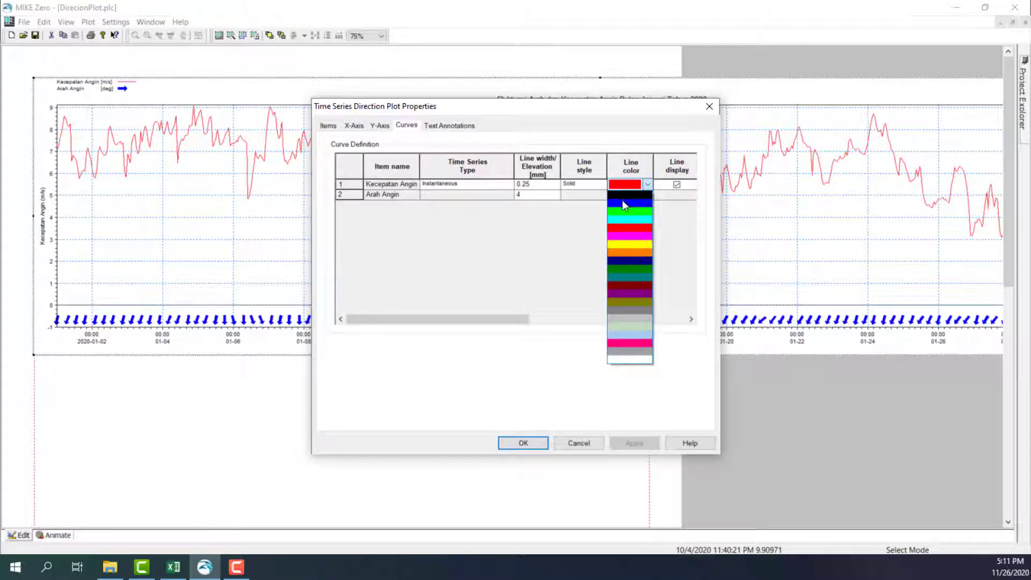
left_click(622, 198)
left_click(626, 184)
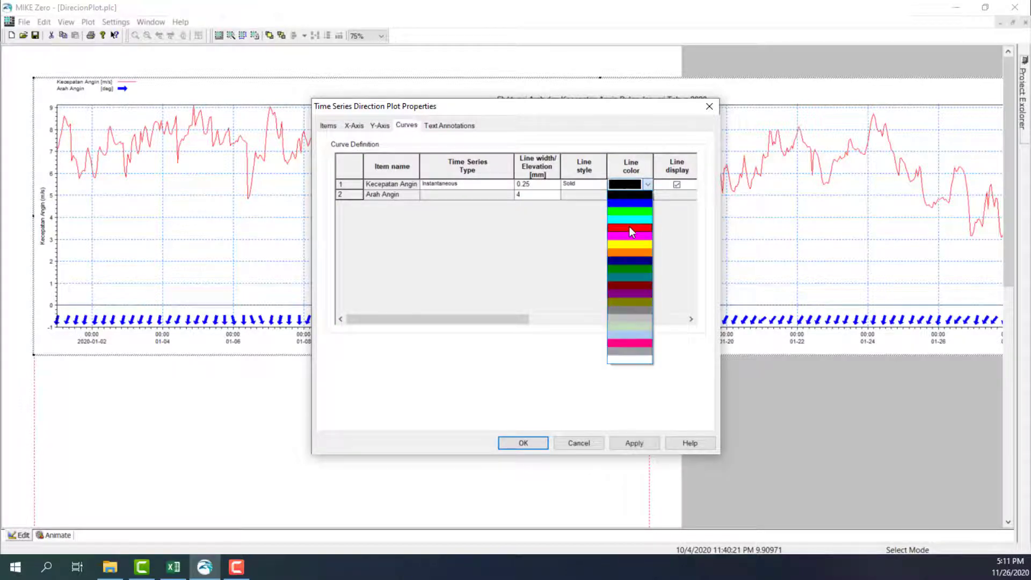
left_click(629, 227)
left_click(523, 443)
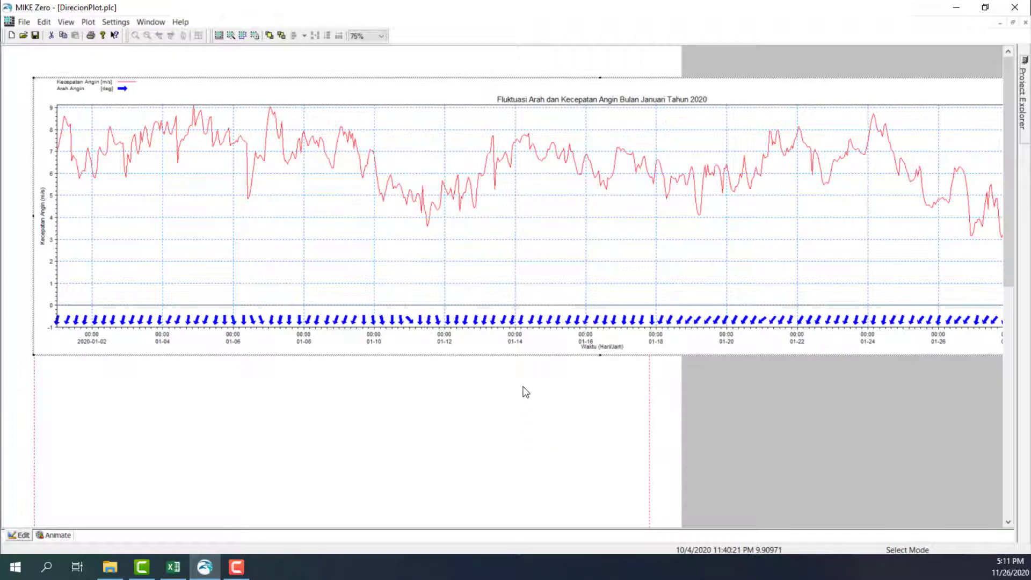
- Set the Kecepatan Angin curve's line color to black and apply it to the plot
right_click(237, 91)
left_click(247, 96)
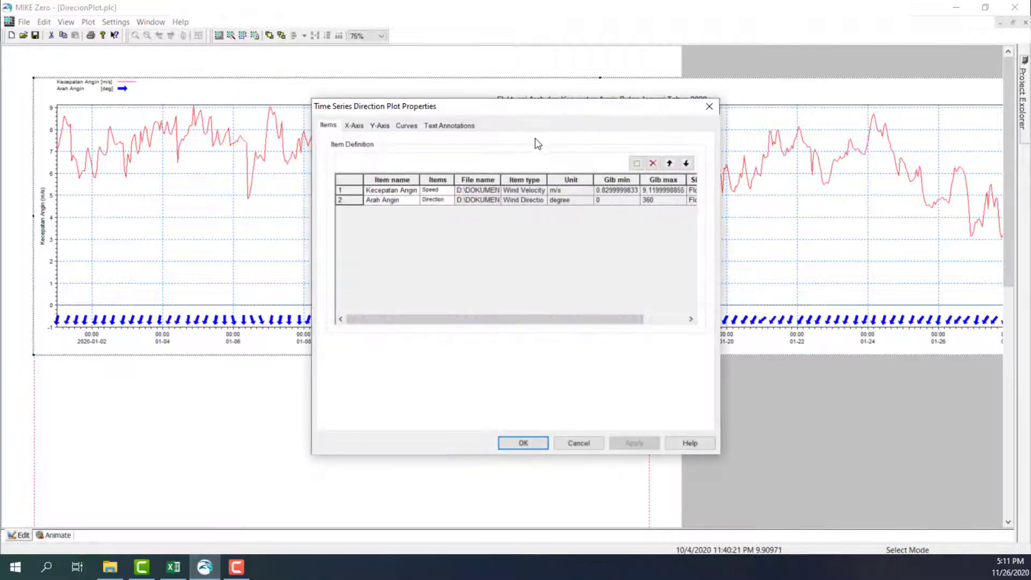
left_click(404, 125)
left_click(626, 184)
left_click(626, 184)
left_click(621, 195)
left_click(500, 442)
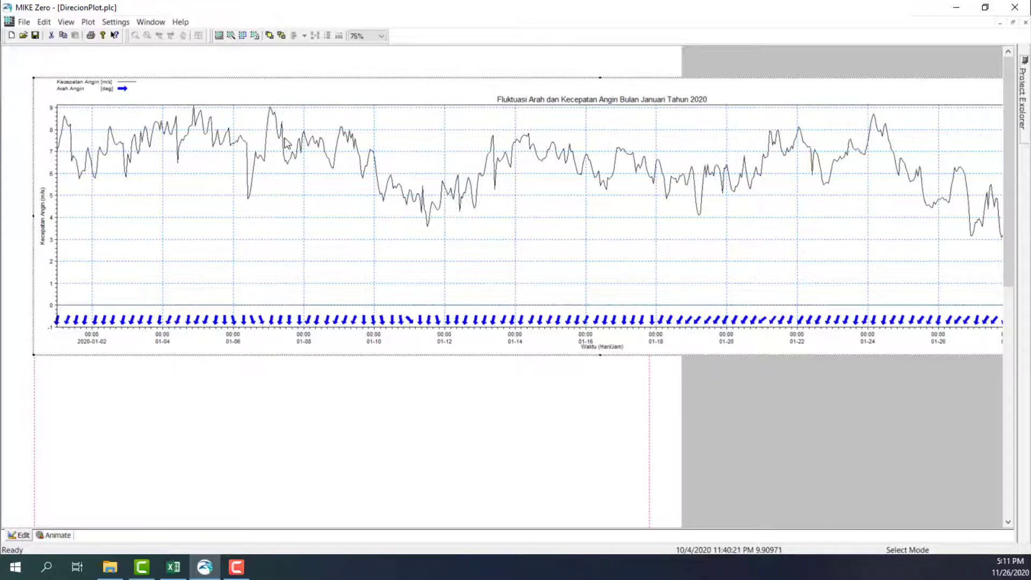
- Set the Kecepatan Angin curve's line color back to red and apply it to the plot
right_click(327, 150)
left_click(337, 157)
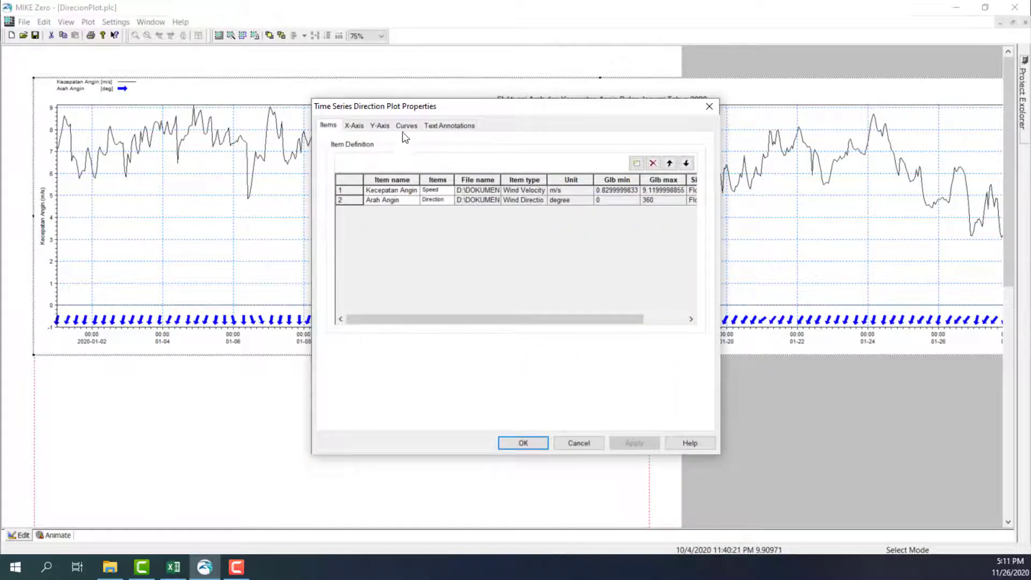
left_click(407, 126)
left_click(611, 186)
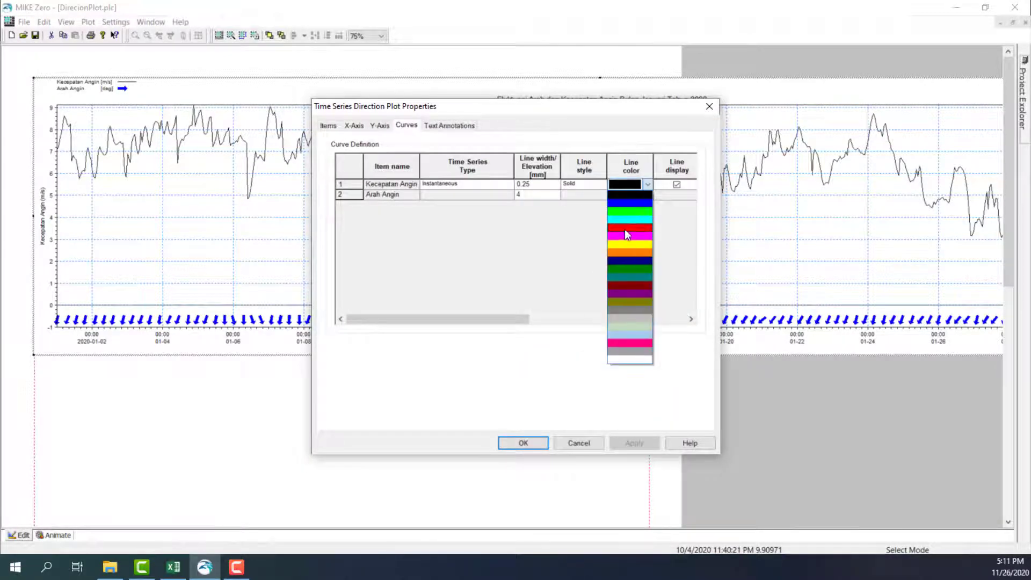
left_click(624, 230)
left_click(541, 441)
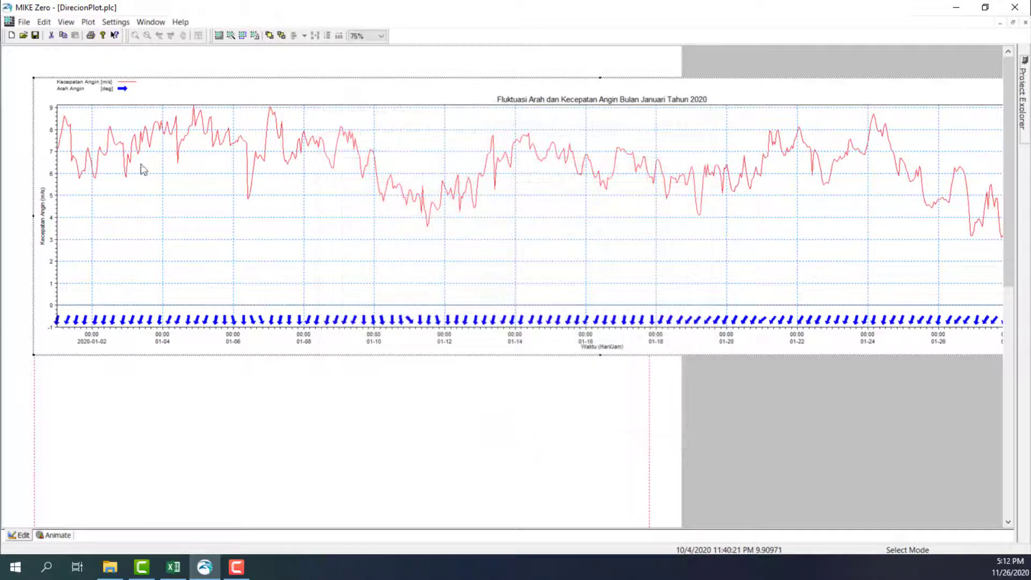
- Begin saving the direction plot as a bitmap, with an image width of 8000 pixels and the aspect ratio kept
left_click(472, 419)
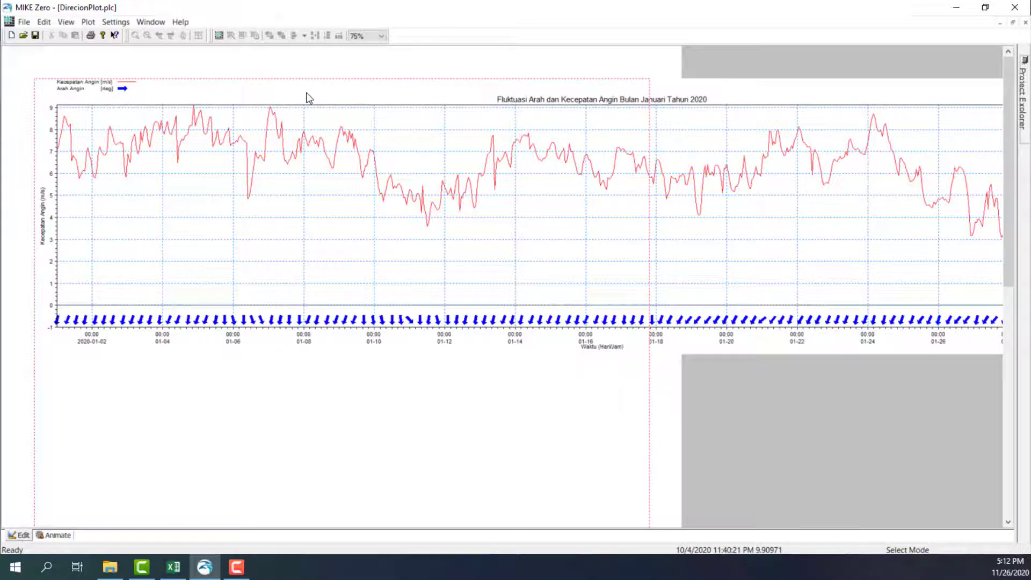
right_click(376, 158)
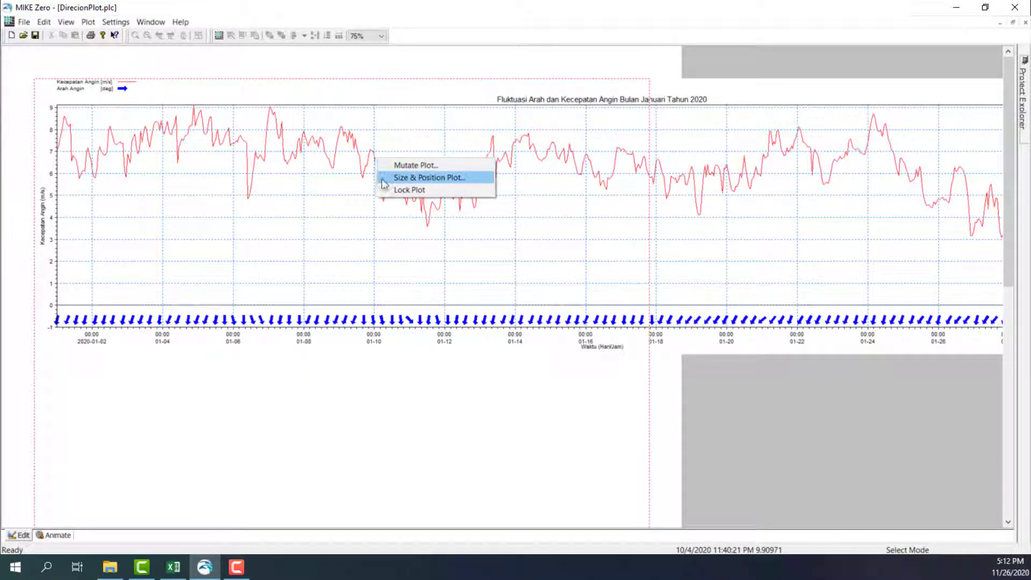
left_click(313, 160)
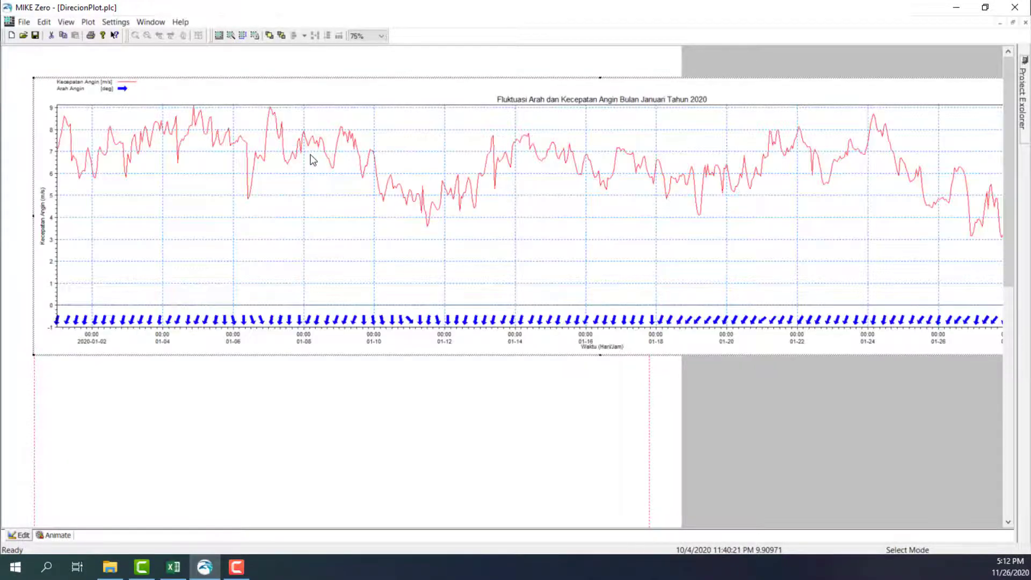
right_click(313, 160)
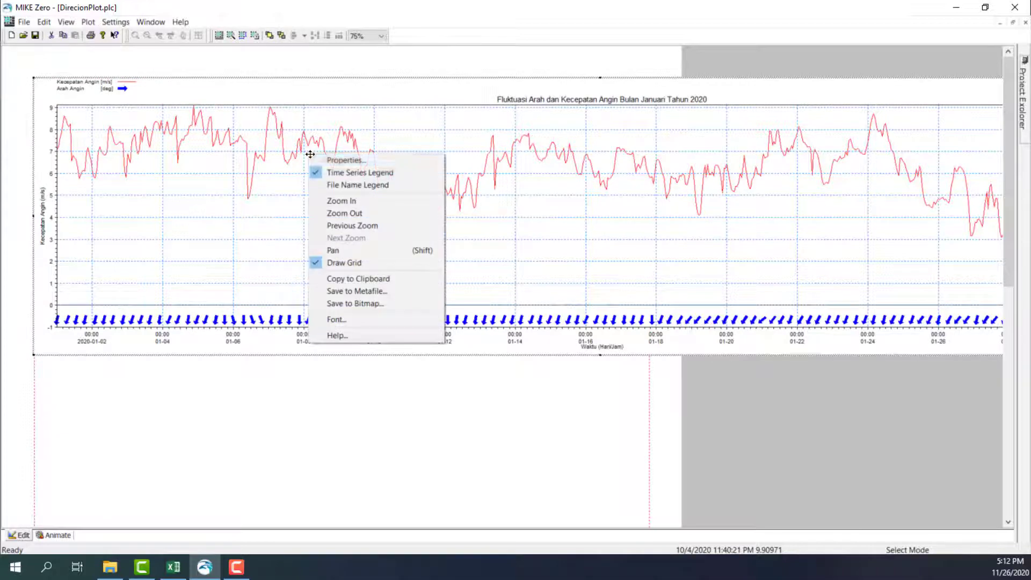
left_click(352, 304)
left_click_drag(420, 241, 383, 244)
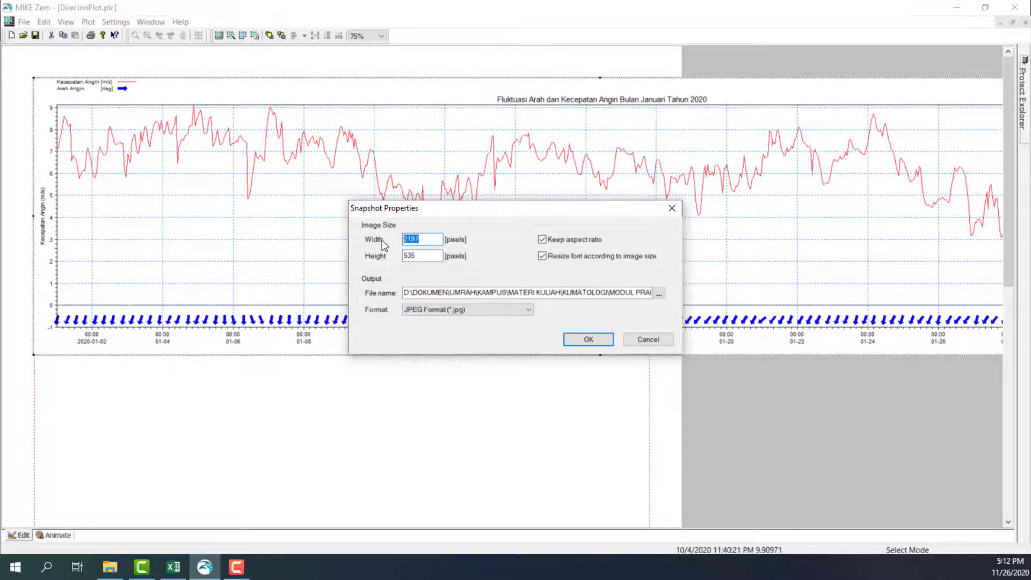
type("8000")
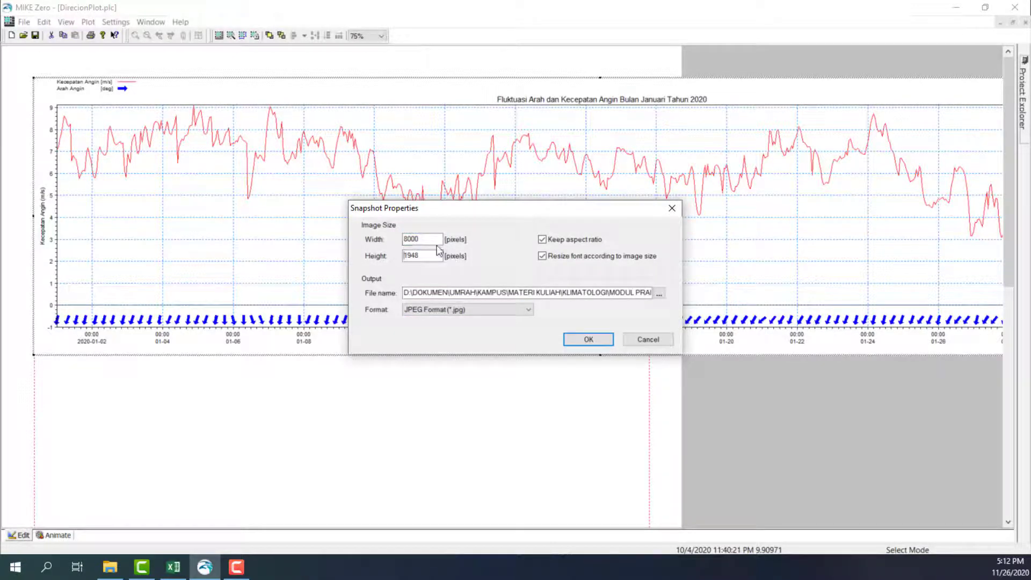
double_click(406, 238)
key("Tab")
- Name the JPEG output file TimeSeriesPlot in the DATA PRAKTIKUM folder
left_click(660, 295)
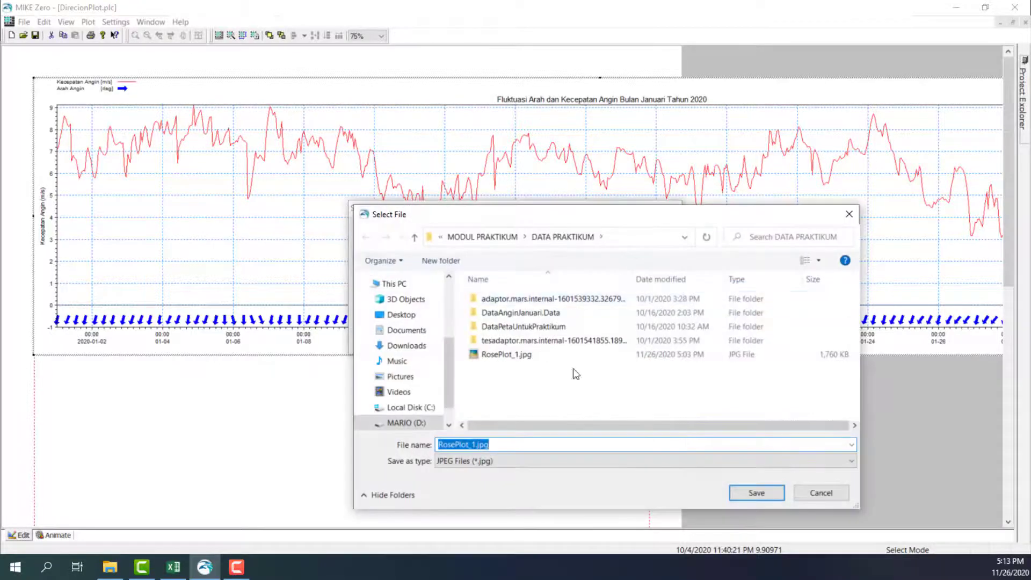
type("TimeSeriesPlot")
key("Return")
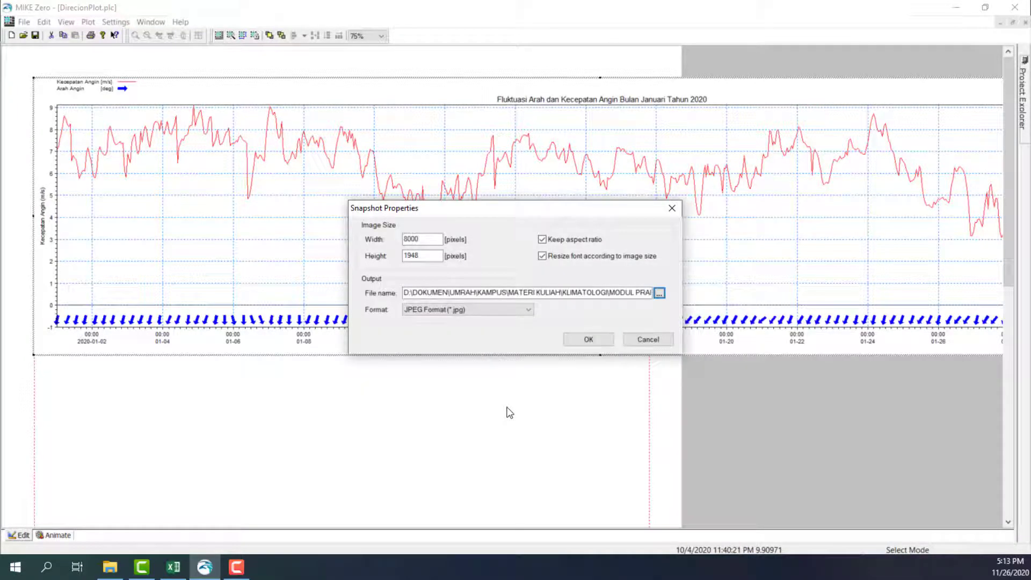
- Export the plot snapshot as an 8000-pixel-wide JPEG and inspect the exported TimeSeriesPlot.jpg in the photo viewer
left_click_drag(439, 239, 394, 240)
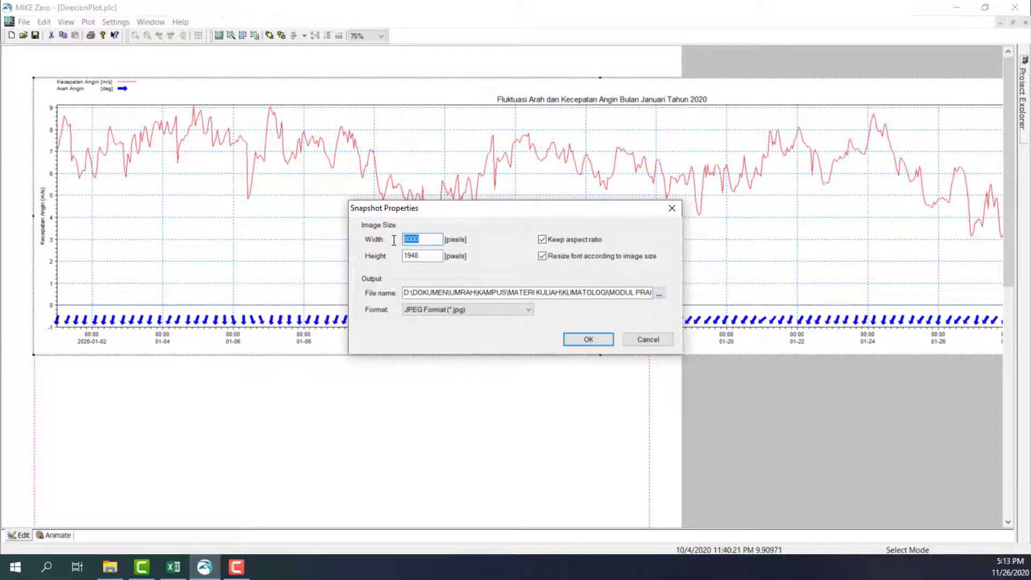
left_click(595, 341)
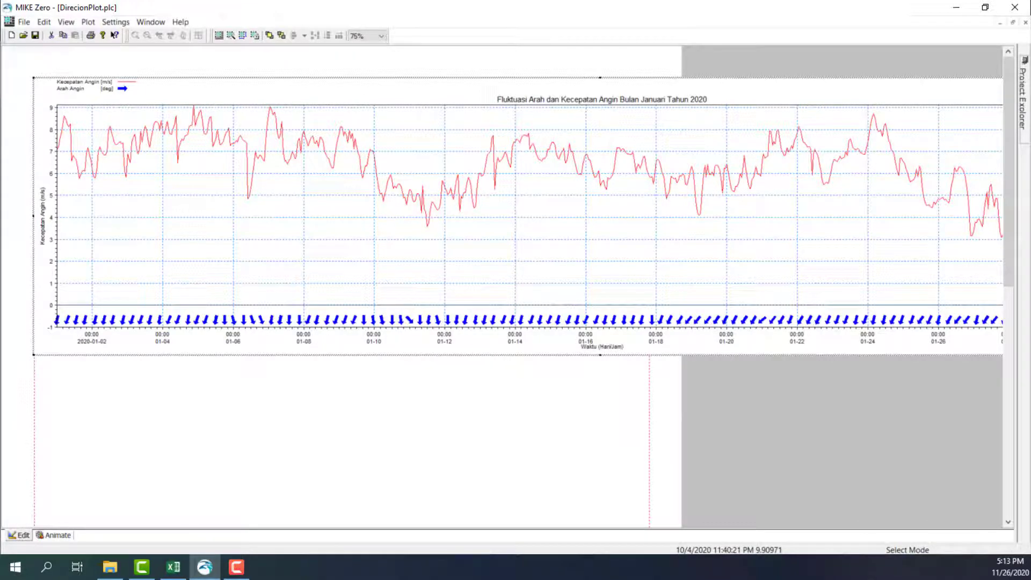
key("super+e")
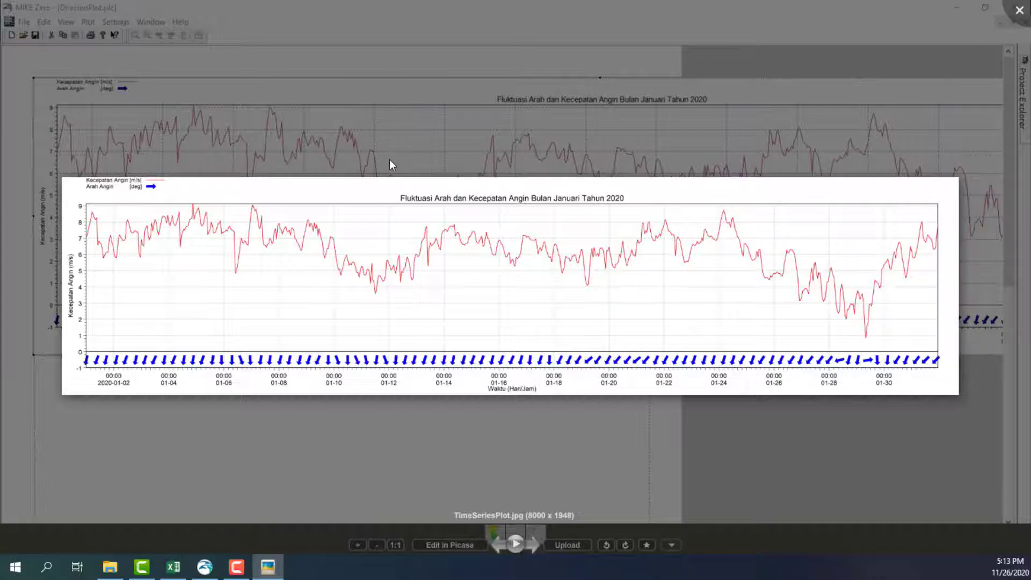
scroll(262, 296, "up", 3)
scroll(262, 296, "down", 3)
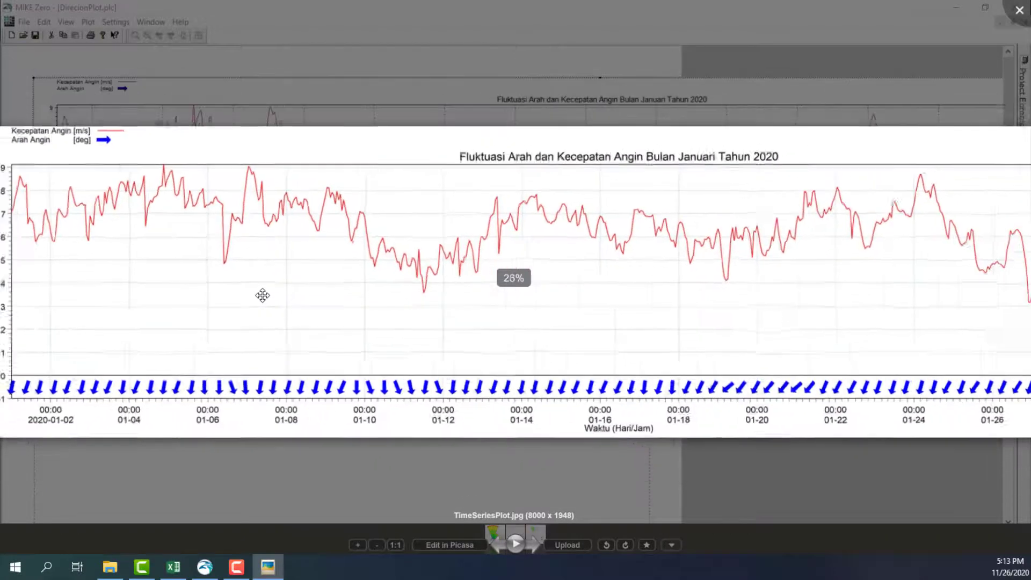
scroll(707, 283, "down", 2)
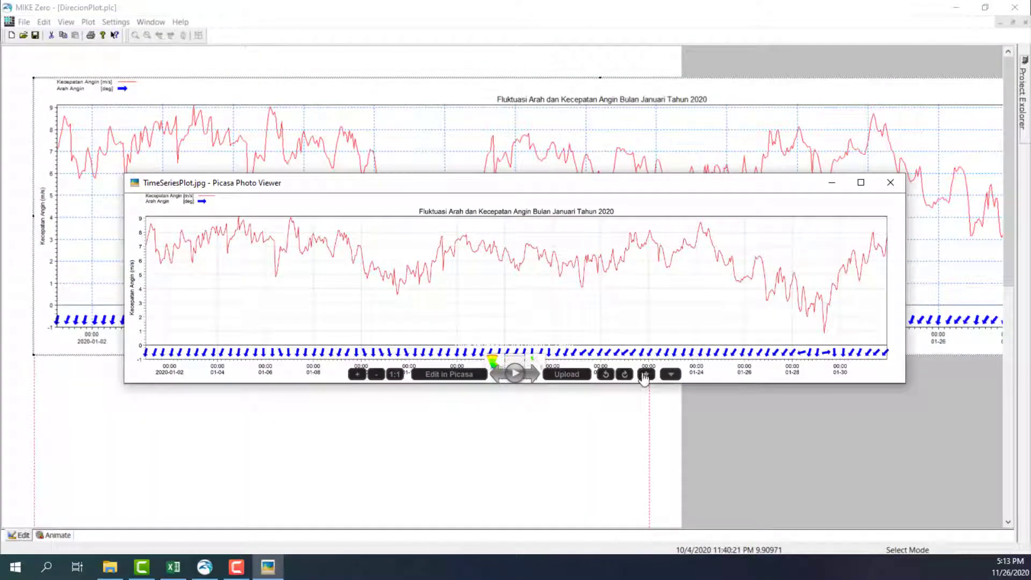
- Compare the exported TimeSeriesPlot.jpg with the RosePlot_1.jpg and Windrose St1.bmp images in the photo viewer
left_click(497, 376)
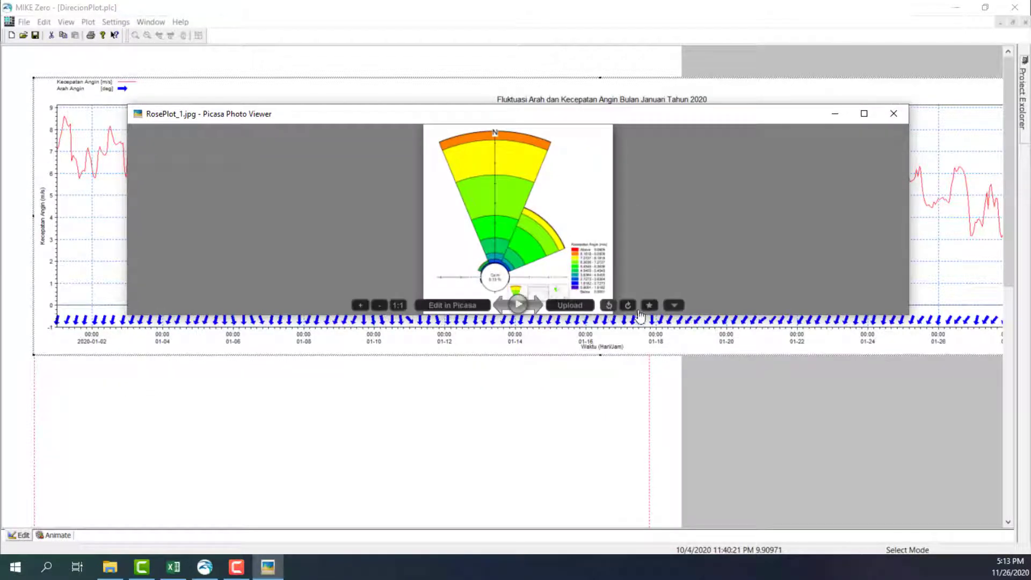
double_click(737, 113)
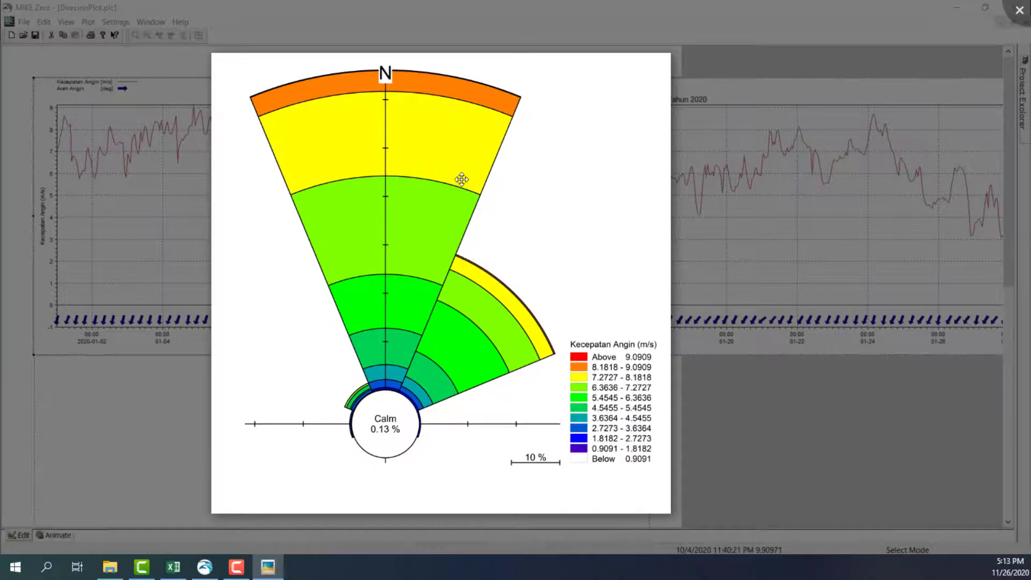
double_click(633, 180)
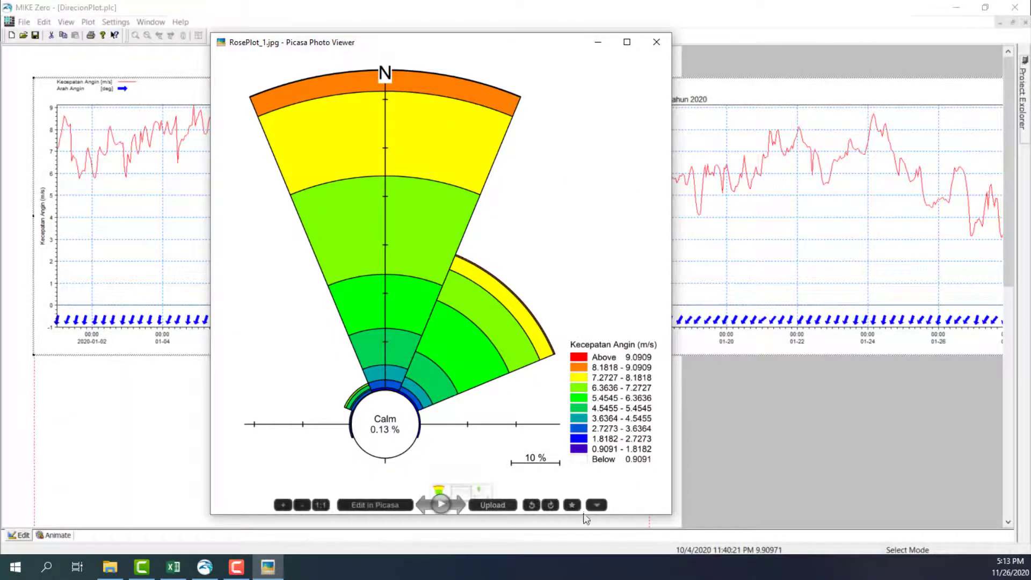
left_click(457, 504)
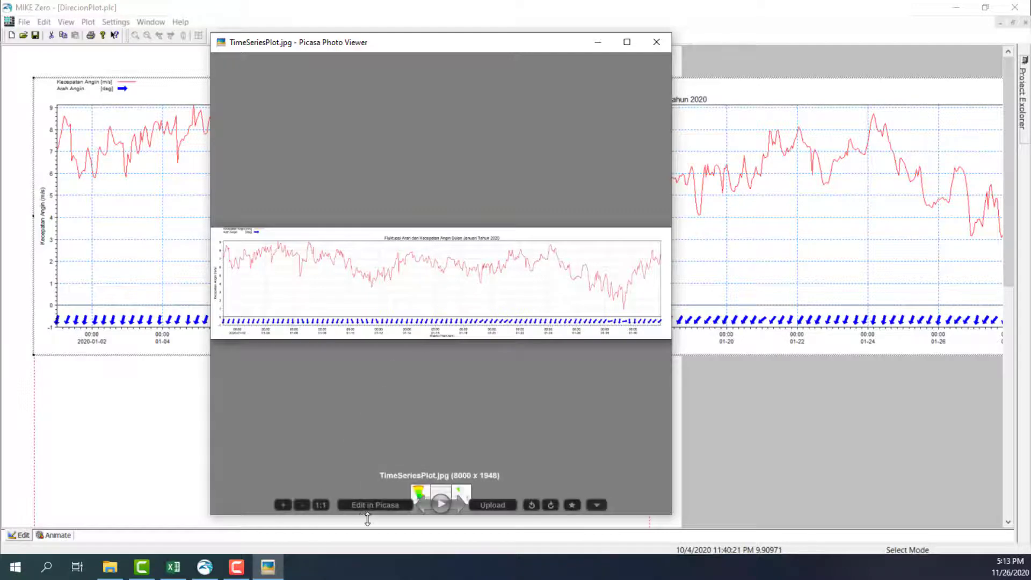
left_click(423, 504)
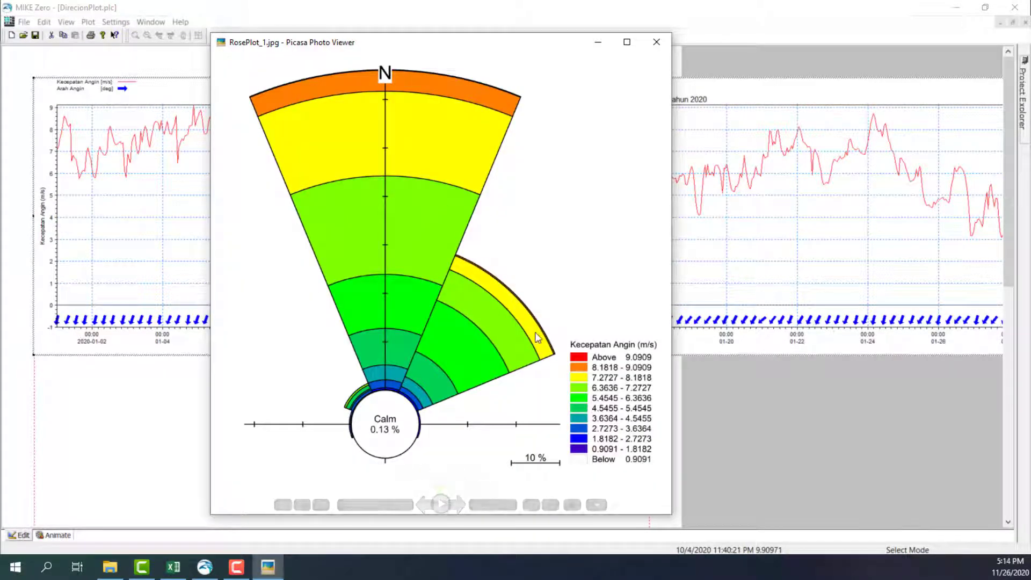
left_click(460, 508)
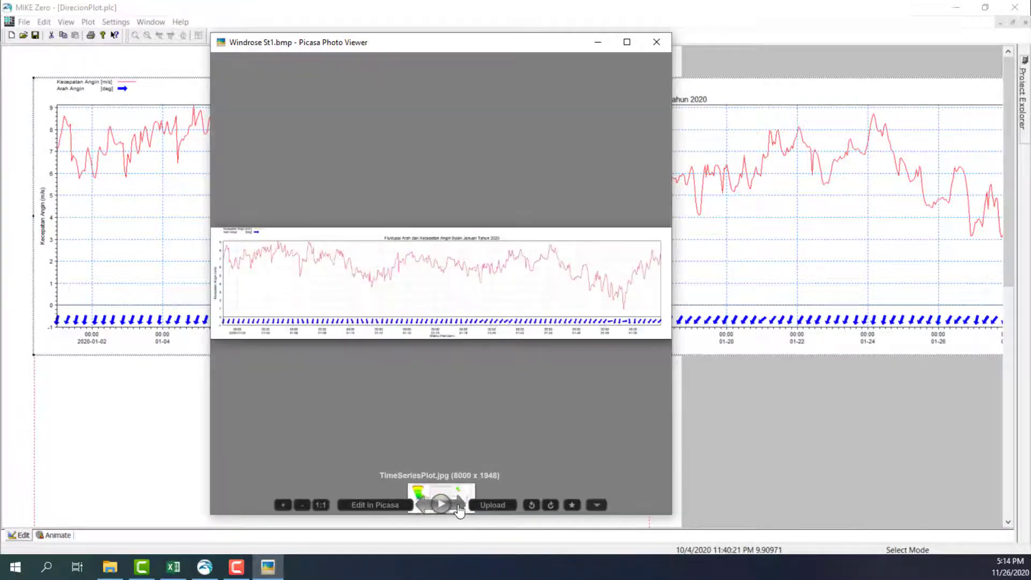
left_click(460, 509)
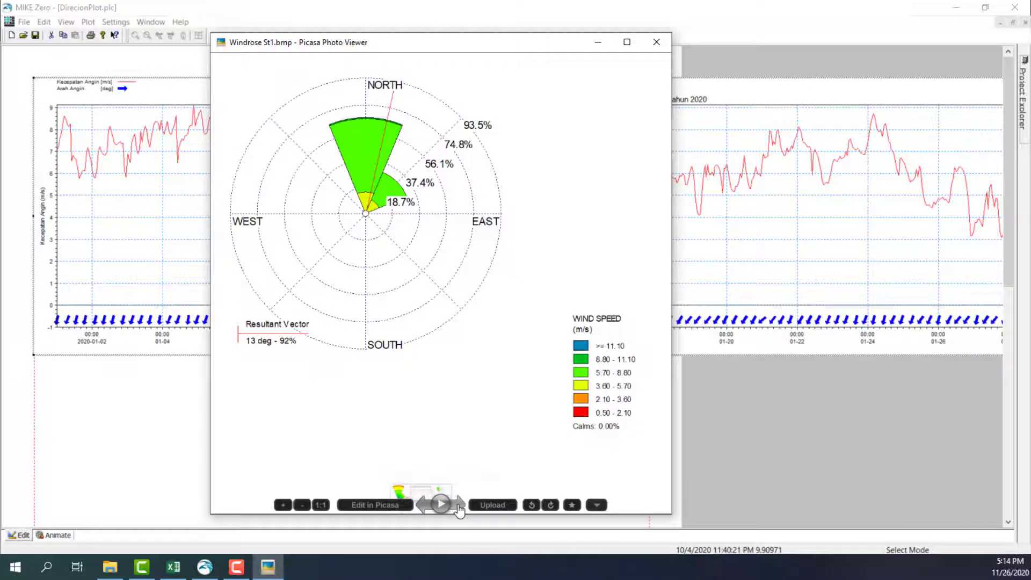
left_click(425, 507)
left_click(425, 508)
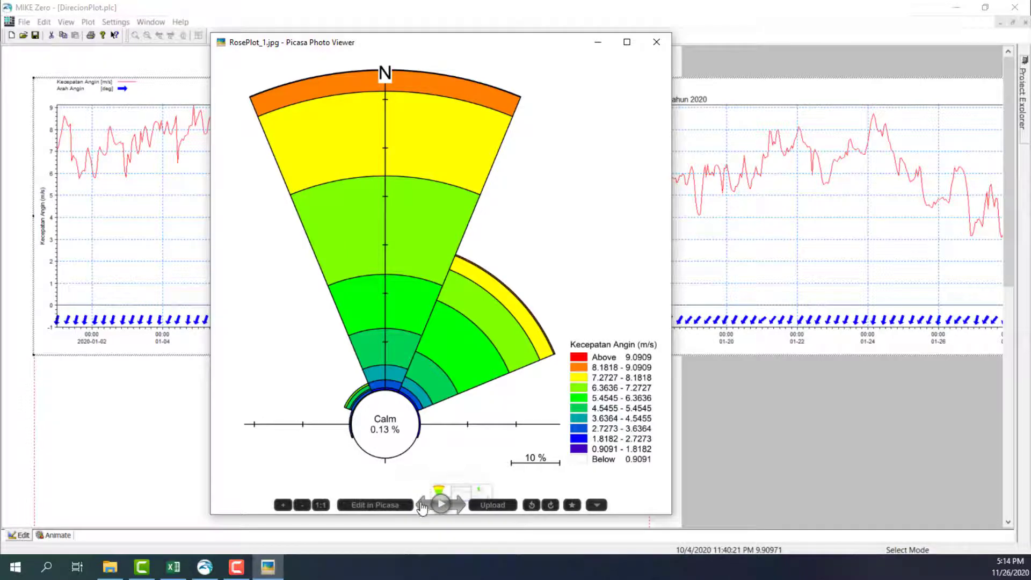
left_click(454, 507)
left_click(454, 508)
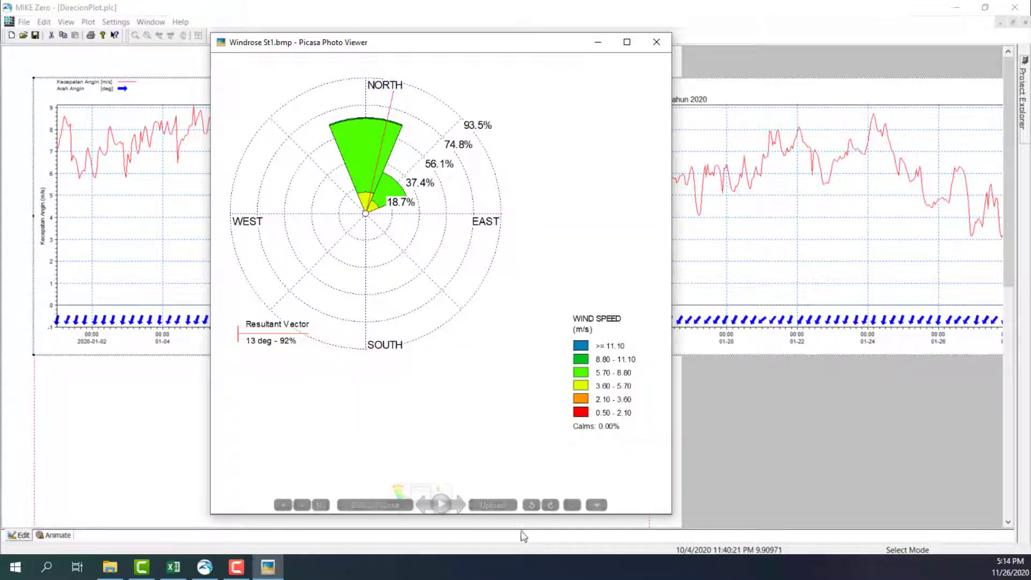
left_click(424, 505)
left_click(424, 505)
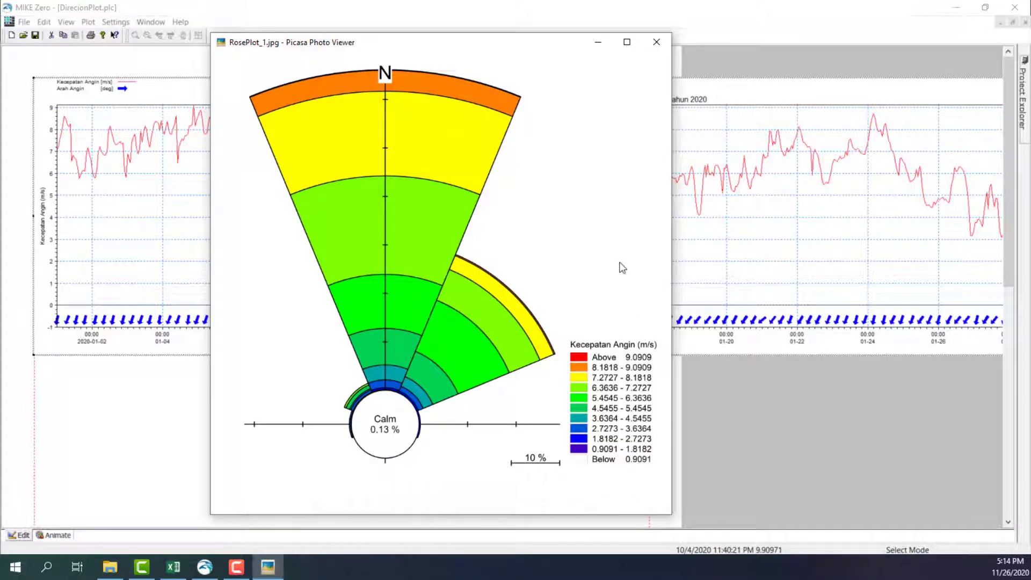
- Close the photo viewer and save the DirecionPlot.plc document
left_click(657, 42)
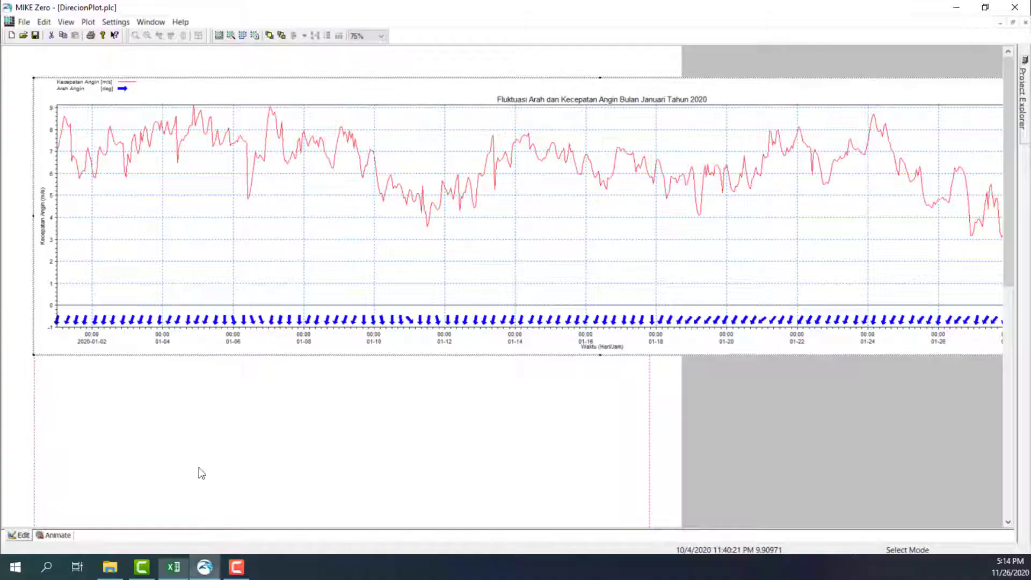
left_click(36, 37)
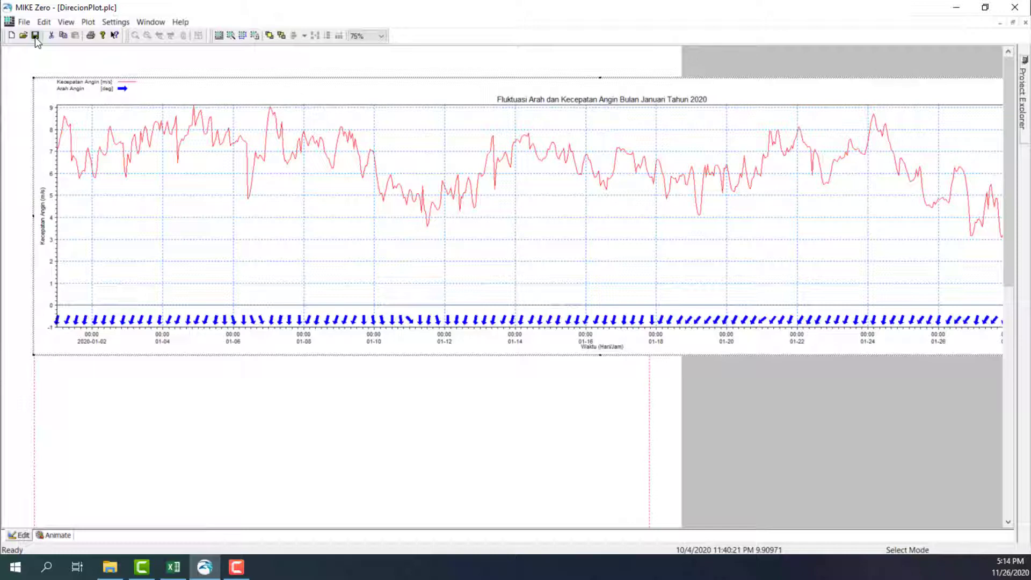
- Review the standard and advanced plot types offered for a new plot object, without inserting one
left_click(88, 22)
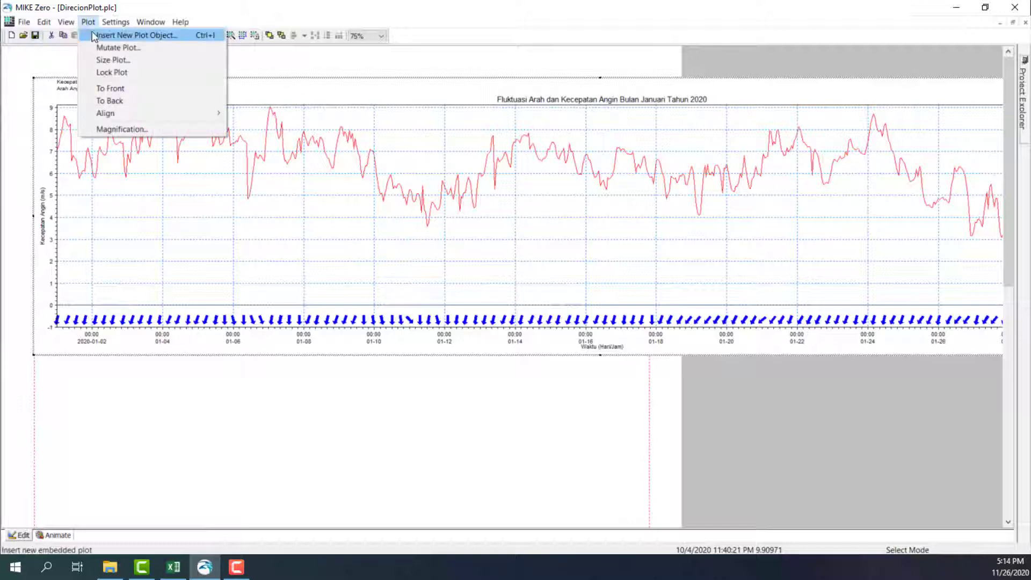
left_click(115, 33)
left_click(459, 297)
scroll(460, 299, "down", 2)
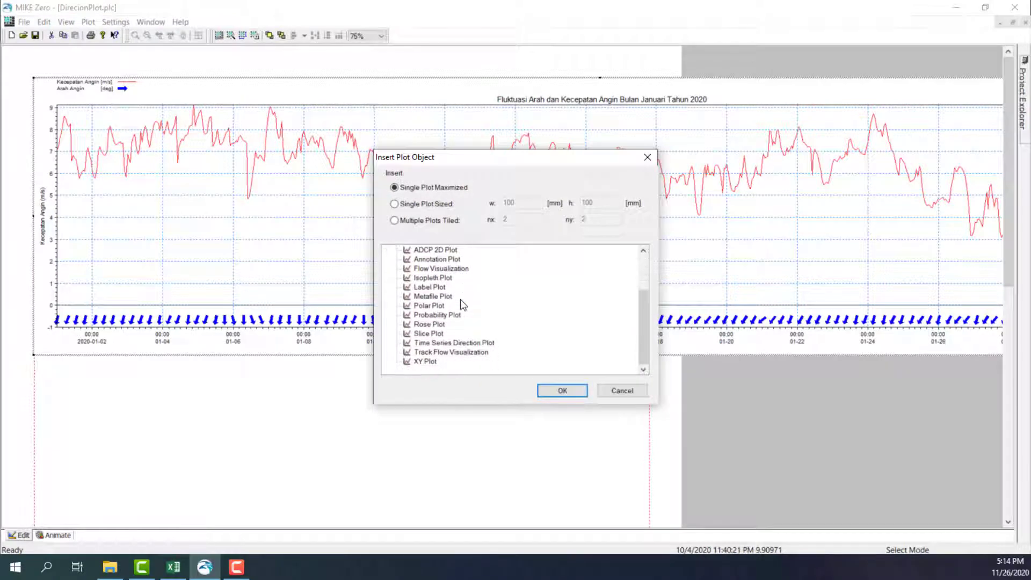
scroll(463, 312, "up", 2)
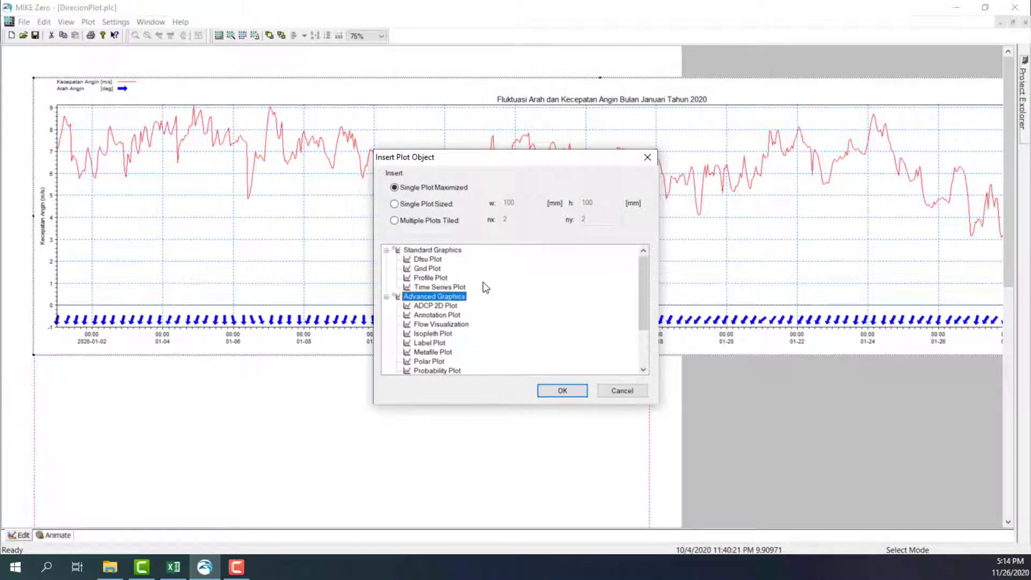
left_click(441, 260)
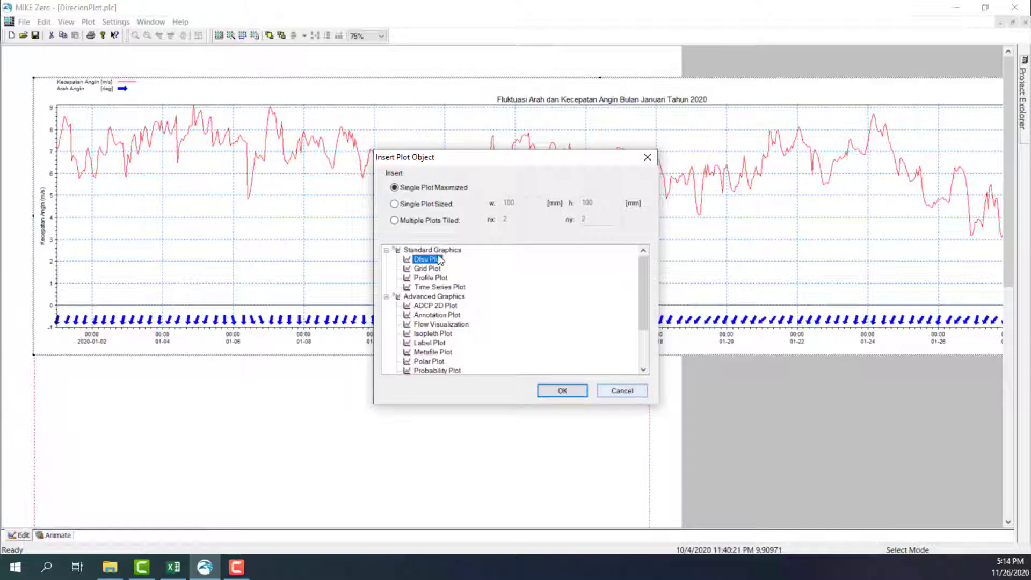
left_click(442, 288)
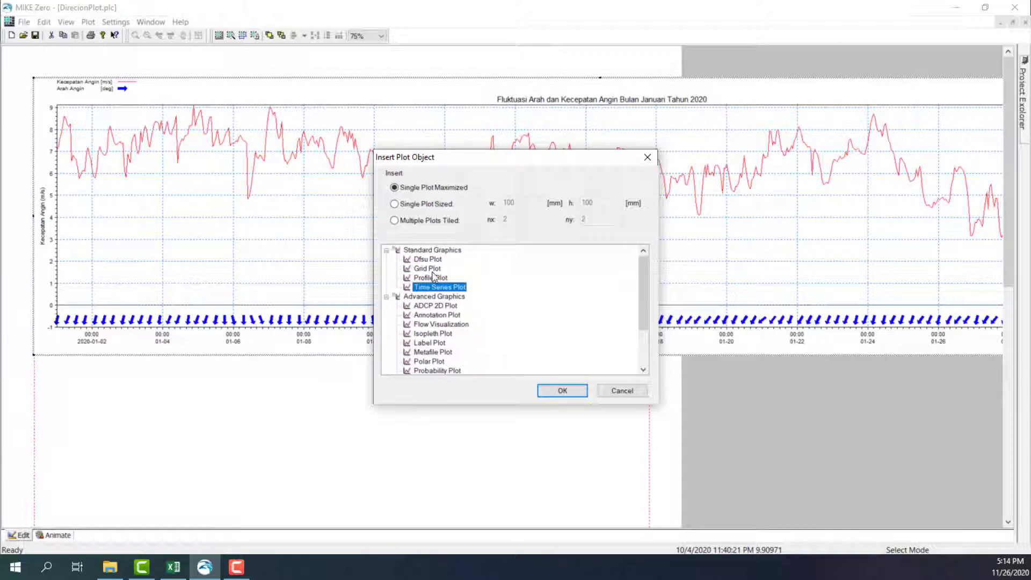
left_click(603, 391)
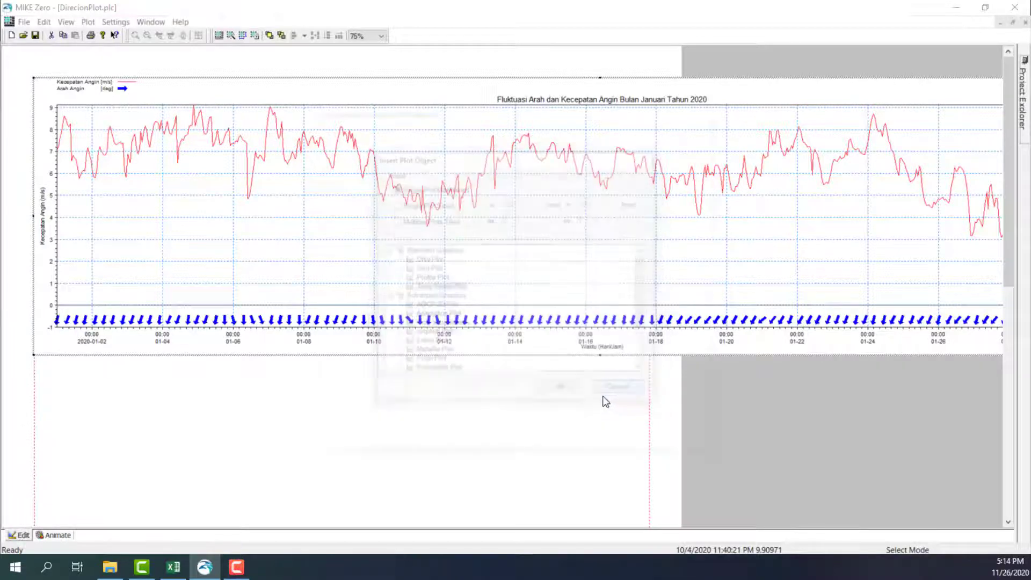
- Save the current direction plot document again under its existing name
left_click(578, 441)
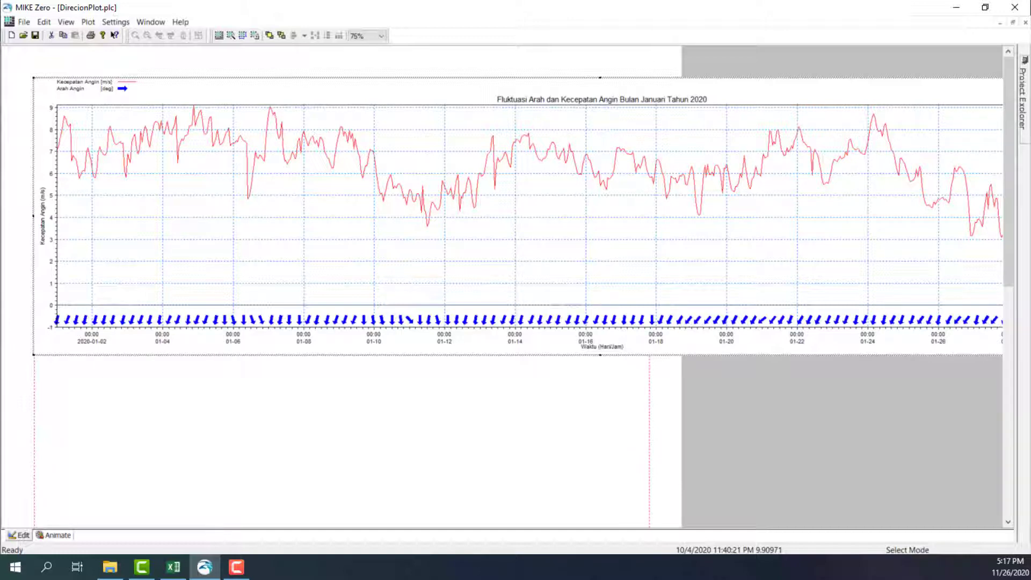
left_click(35, 36)
- Switch to Excel and review the station wind data in DataAngin.xls and the wind speed chart on Sheet3
left_click(173, 566)
scroll(158, 399, "up", 20)
scroll(158, 398, "up", 20)
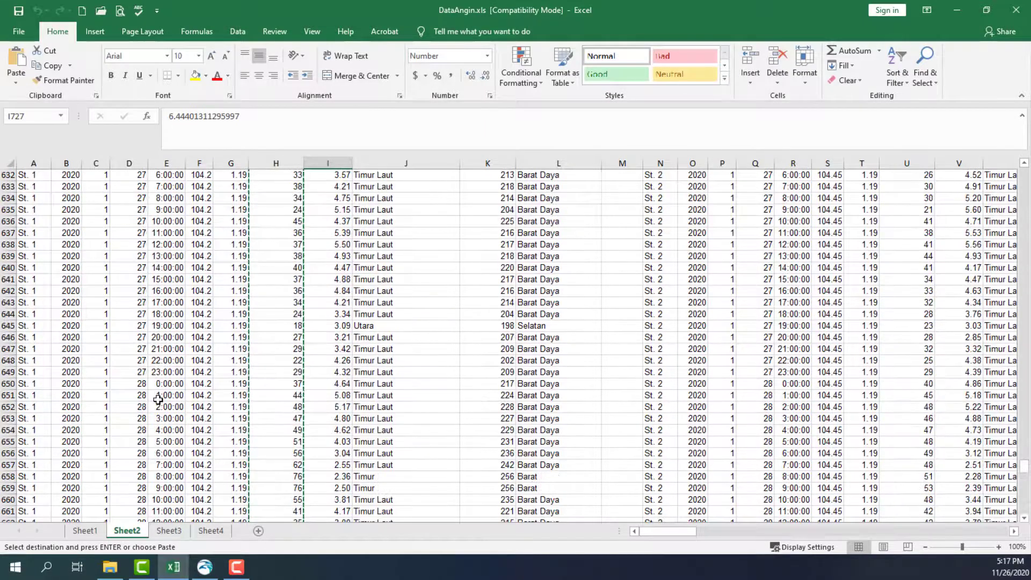
scroll(158, 399, "up", 19)
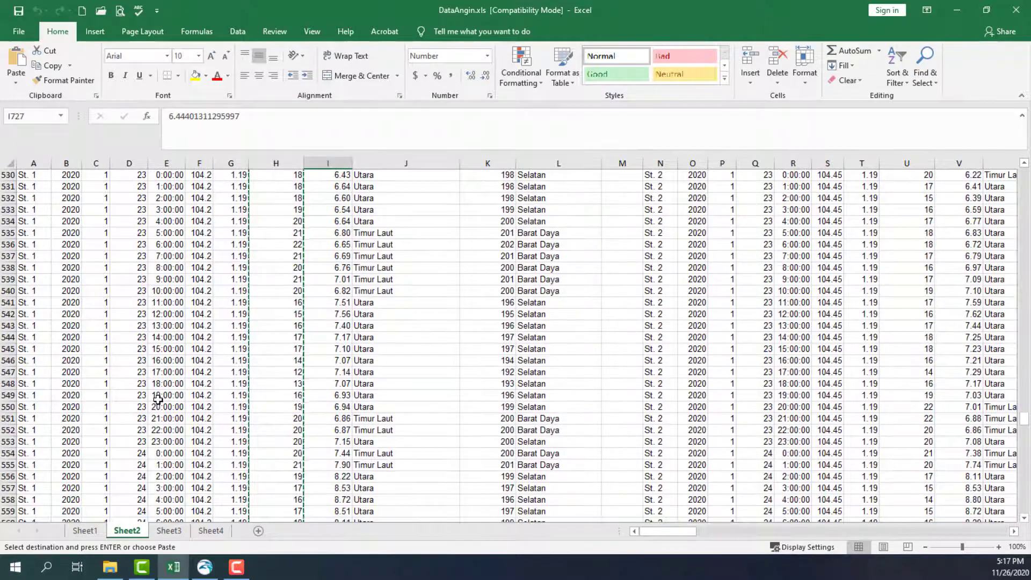
left_click(615, 349)
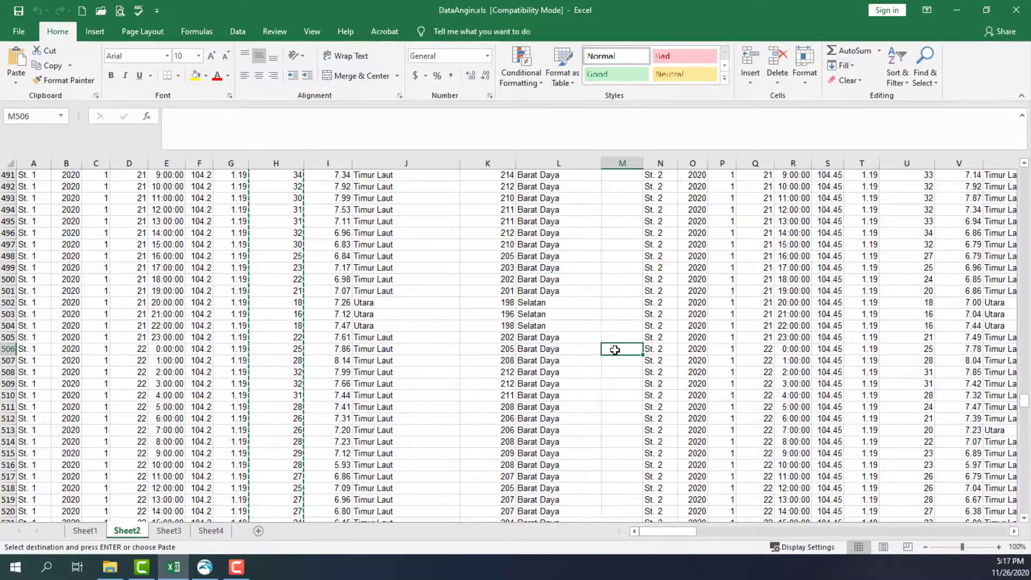
key("ctrl+Up")
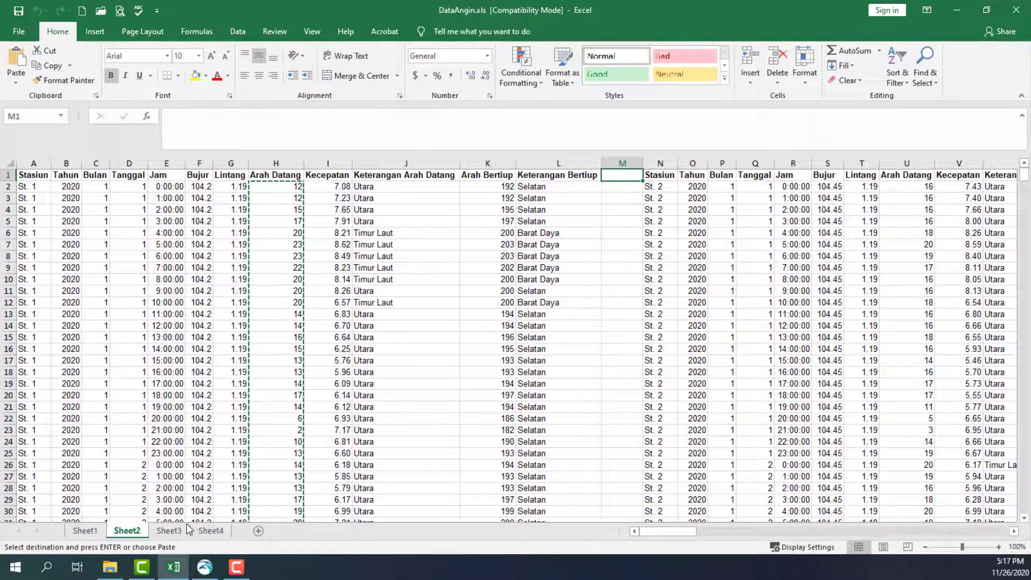
left_click_drag(675, 531, 979, 531)
scroll(813, 360, "down", 15)
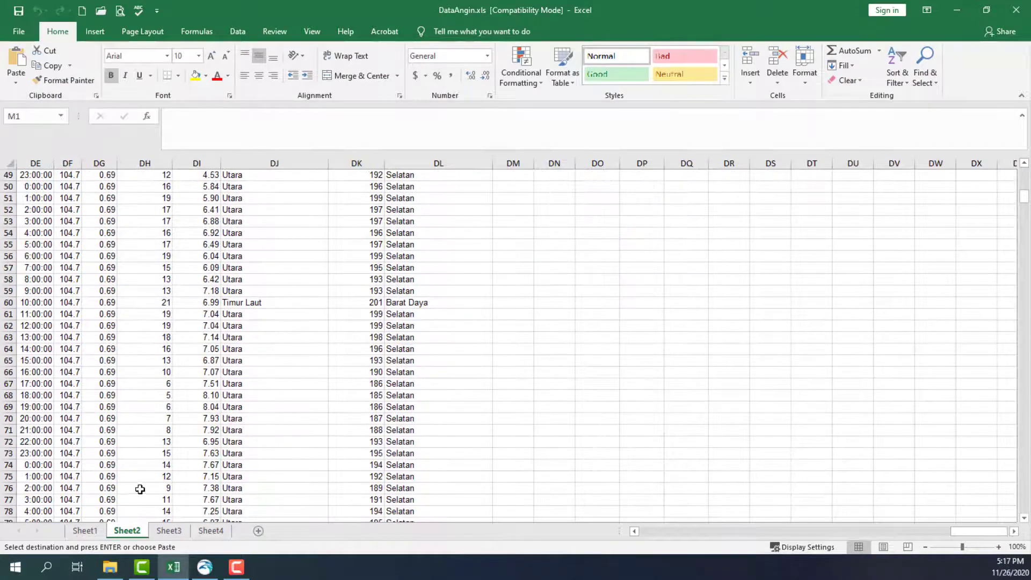
left_click(85, 530)
left_click_drag(925, 533, 972, 534)
left_click(170, 531)
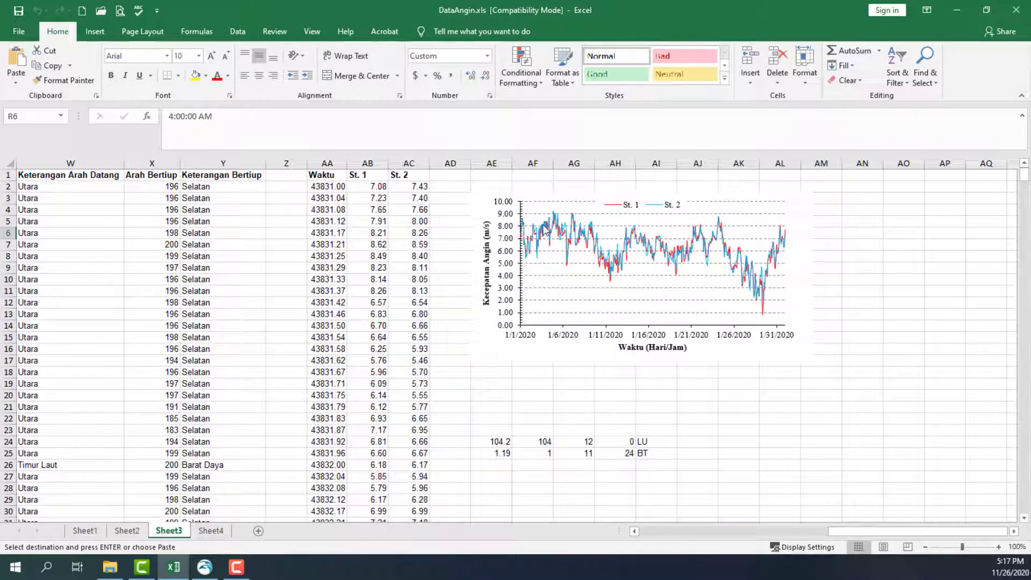
left_click(862, 291)
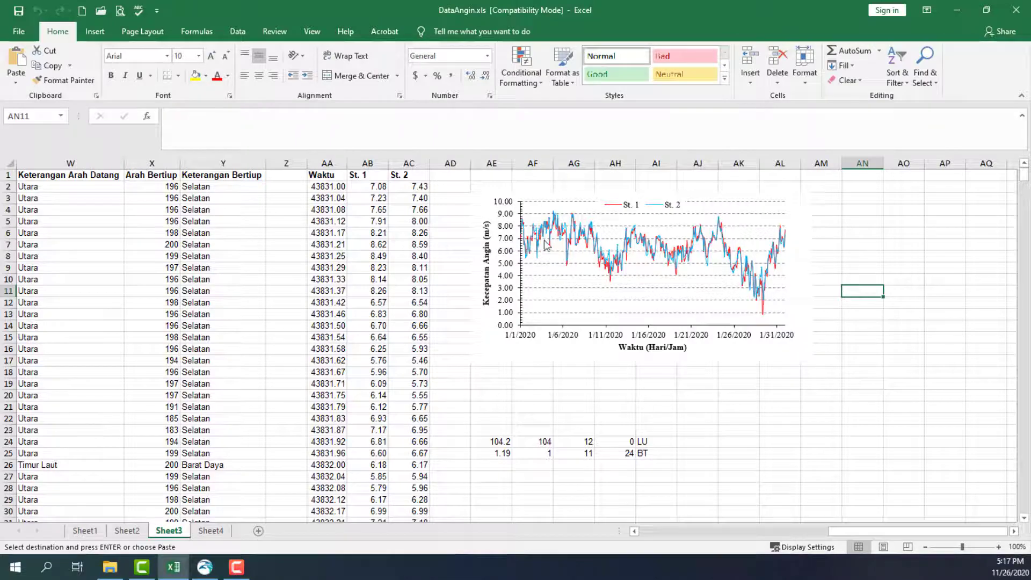
- Switch back to MIKE Zero and save a copy of the direction plot document as TimeSeriesGraph.plc
left_click(205, 567)
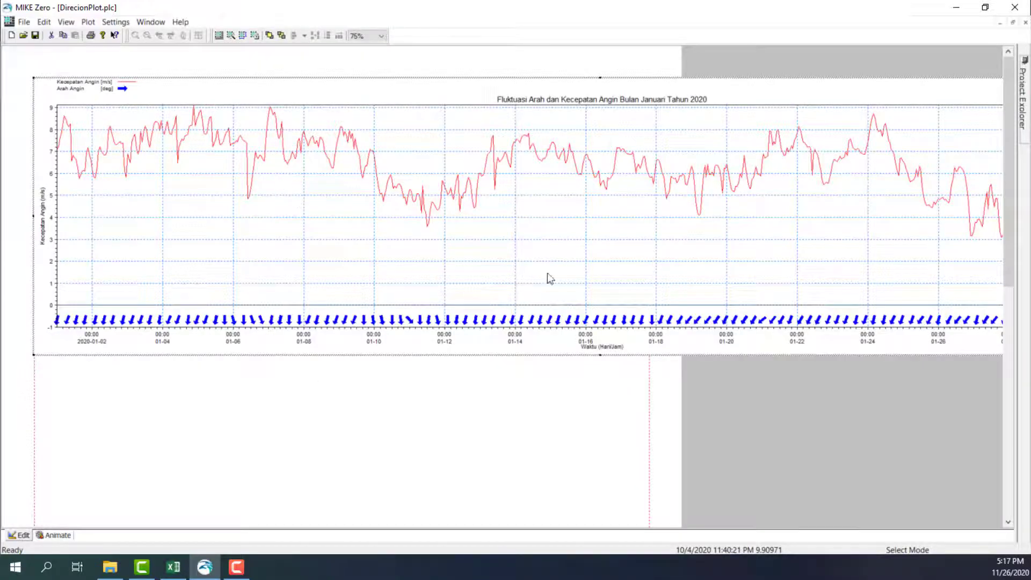
left_click(896, 459)
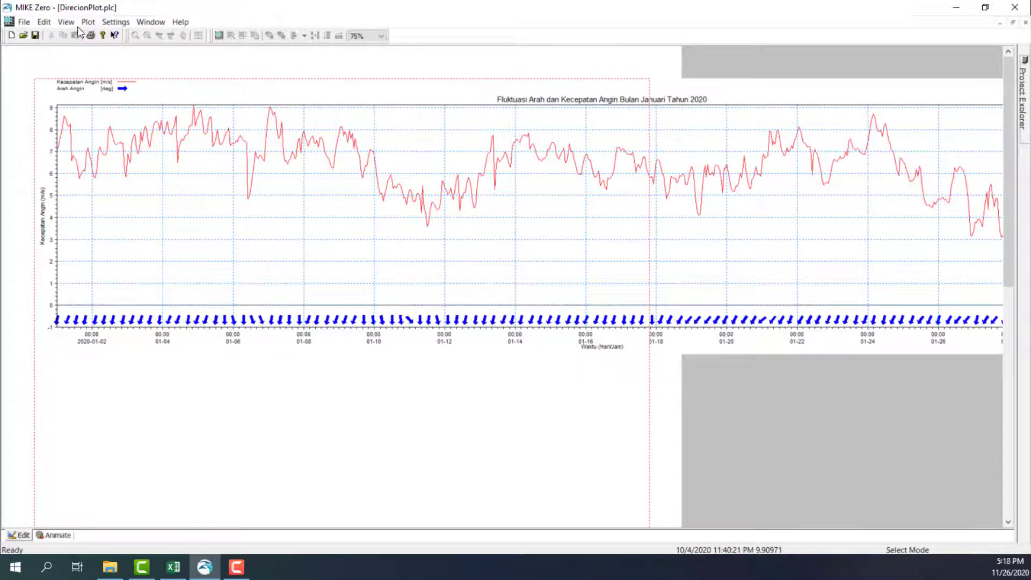
left_click(24, 22)
left_click(60, 117)
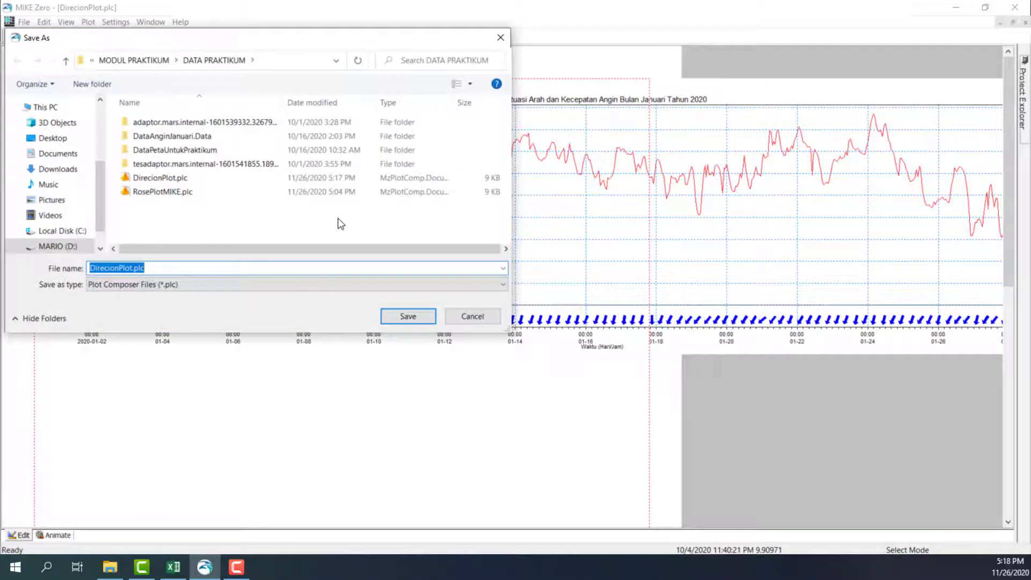
type("TimeSe")
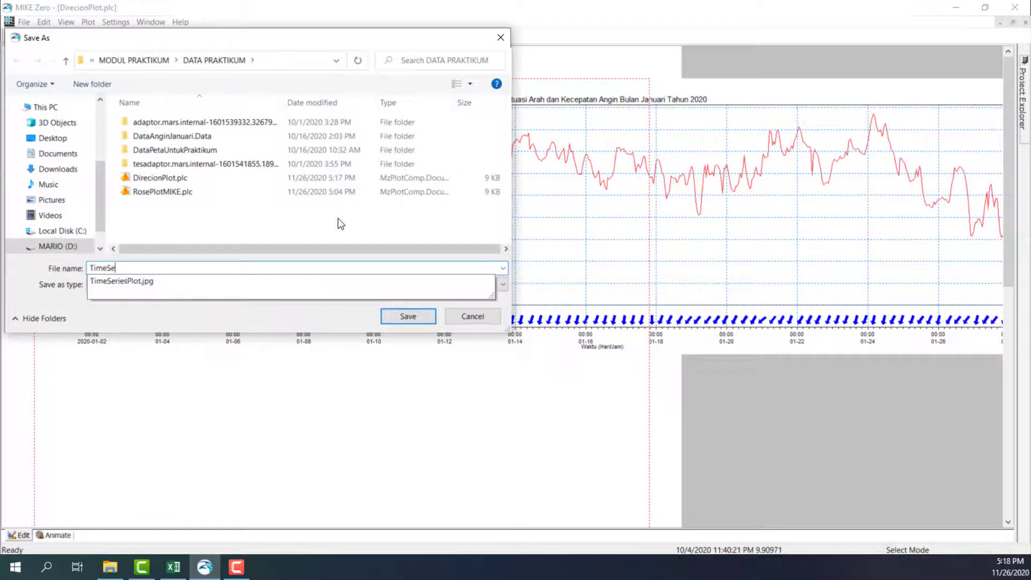
type("riesGrapp")
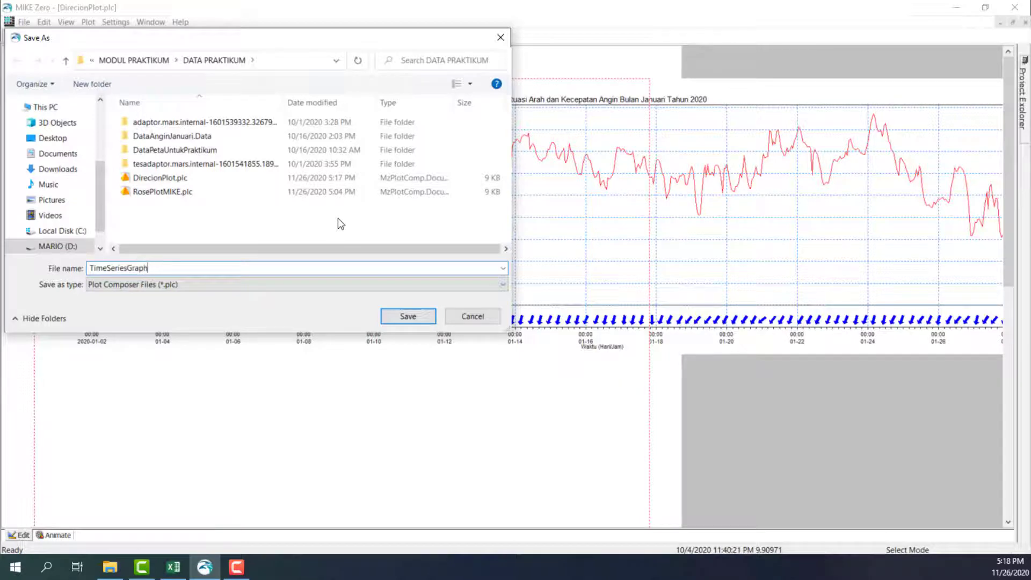
key("Return")
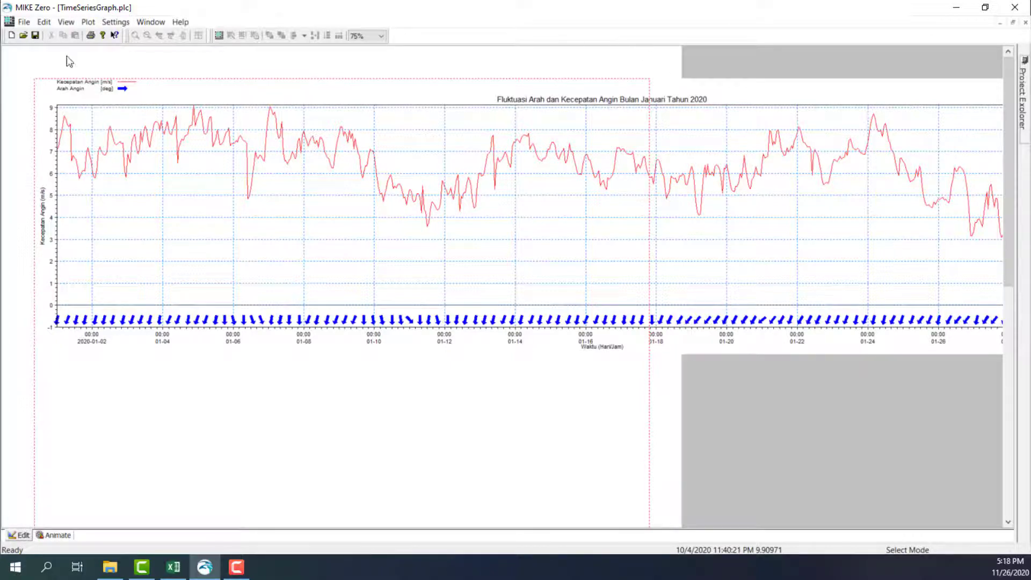
left_click(11, 35)
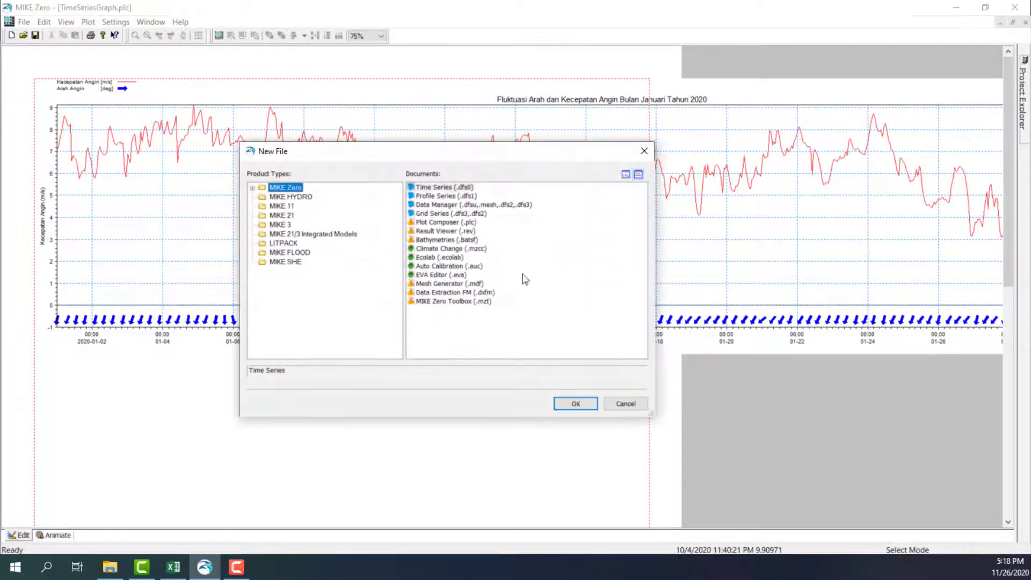
left_click(465, 197)
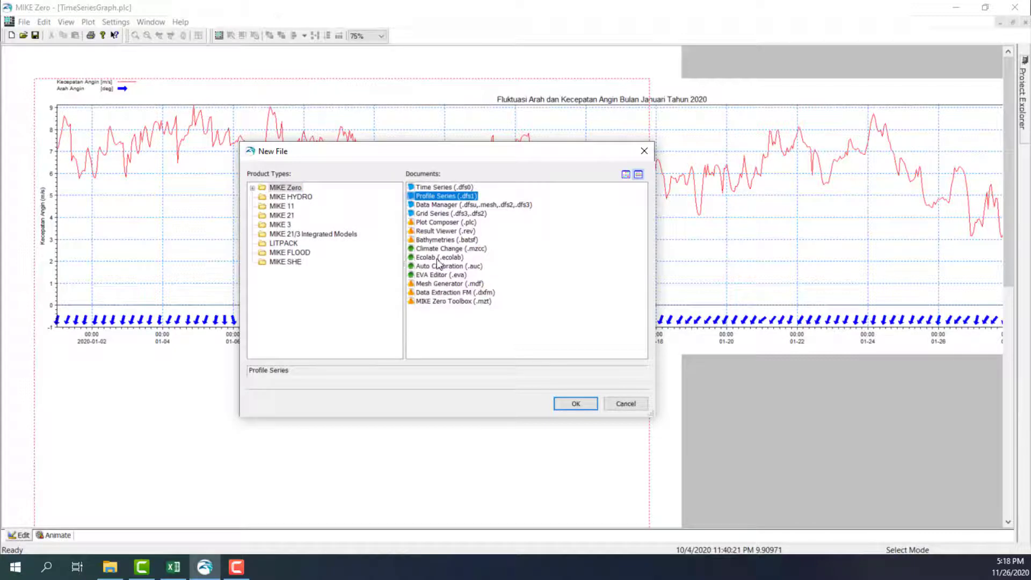
double_click(440, 223)
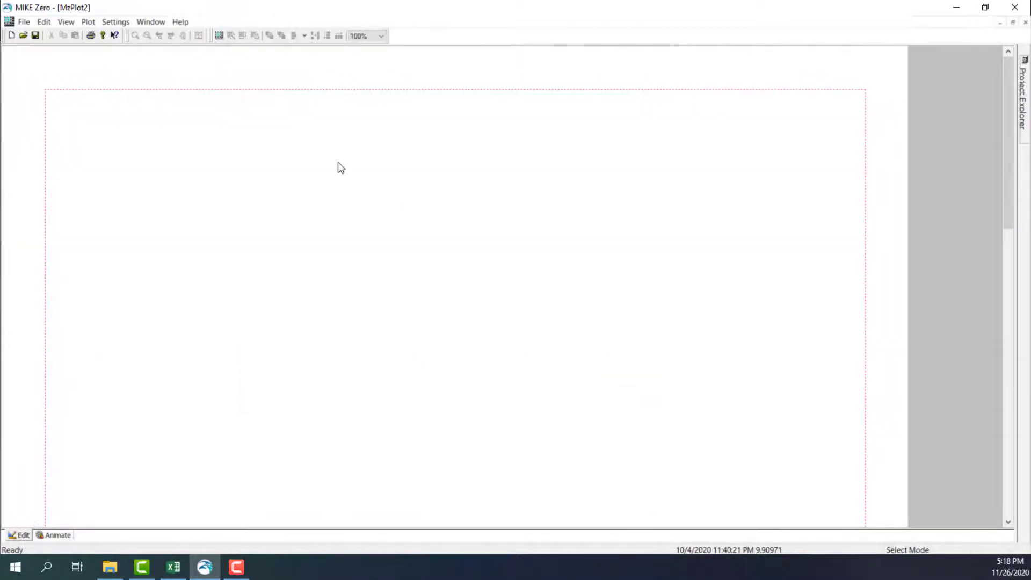
left_click(1025, 22)
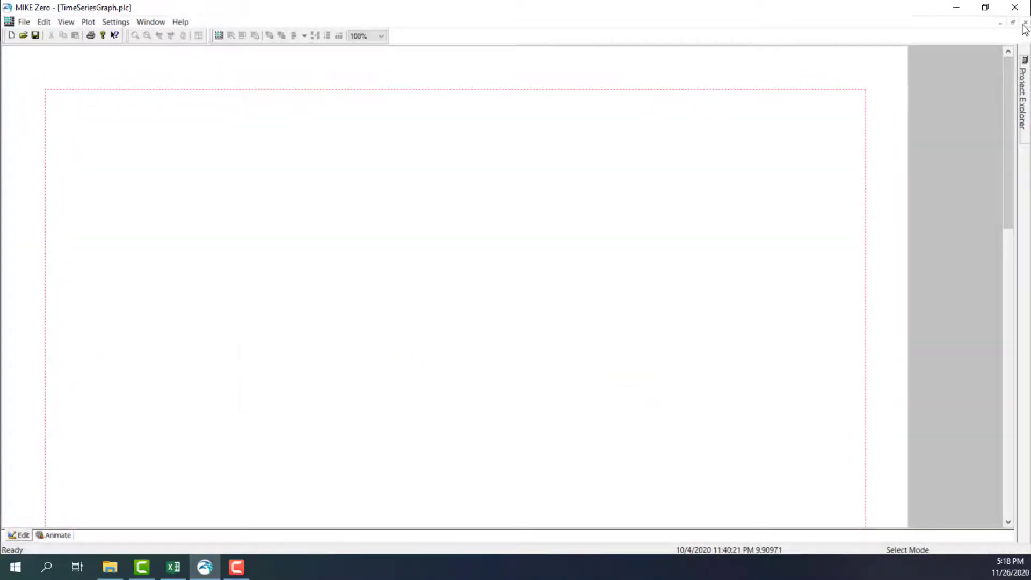
left_click(24, 21)
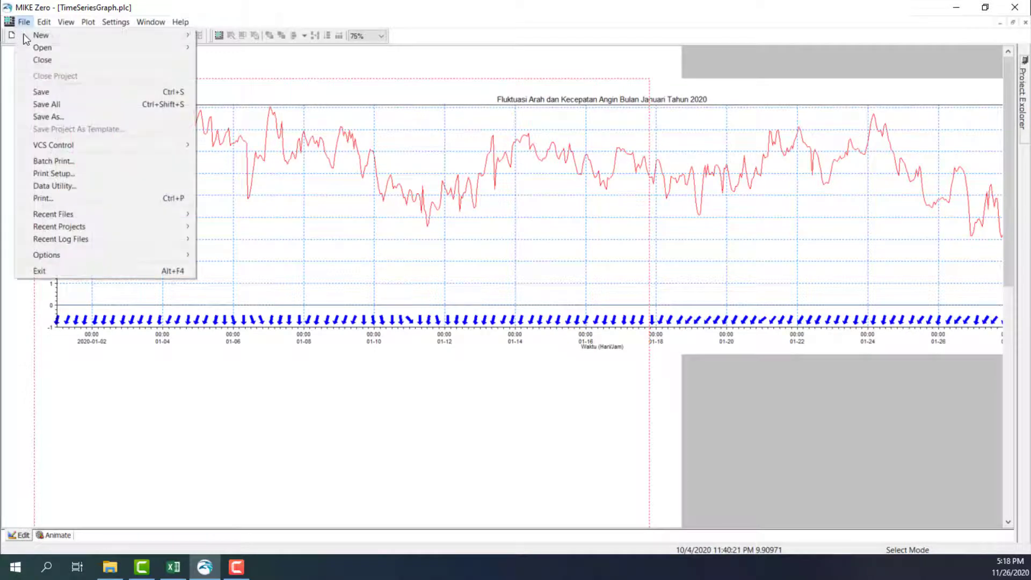
left_click(44, 113)
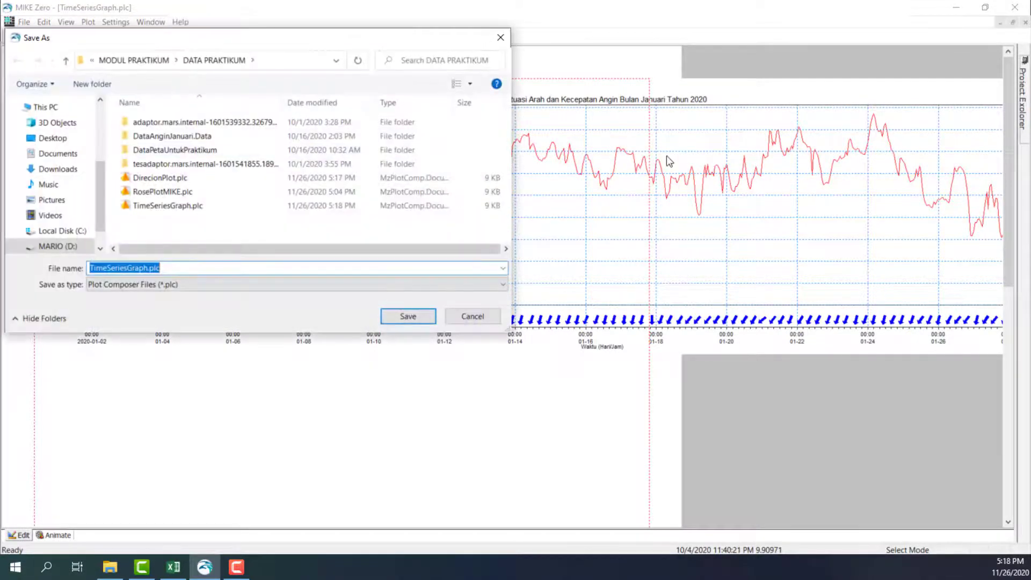
left_click(482, 317)
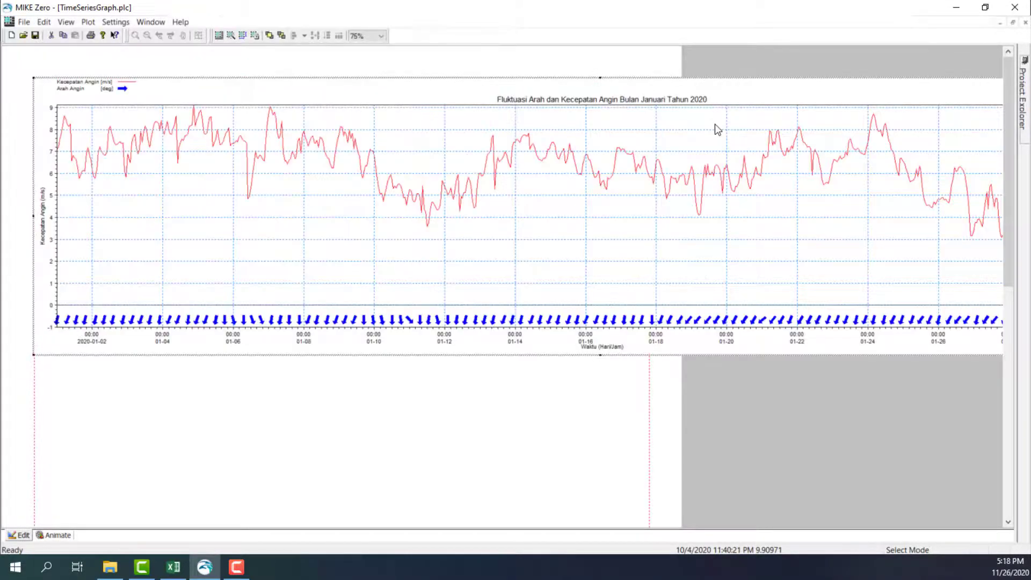
- Delete the wind speed and direction plot from the page and save the emptied document
key("Delete")
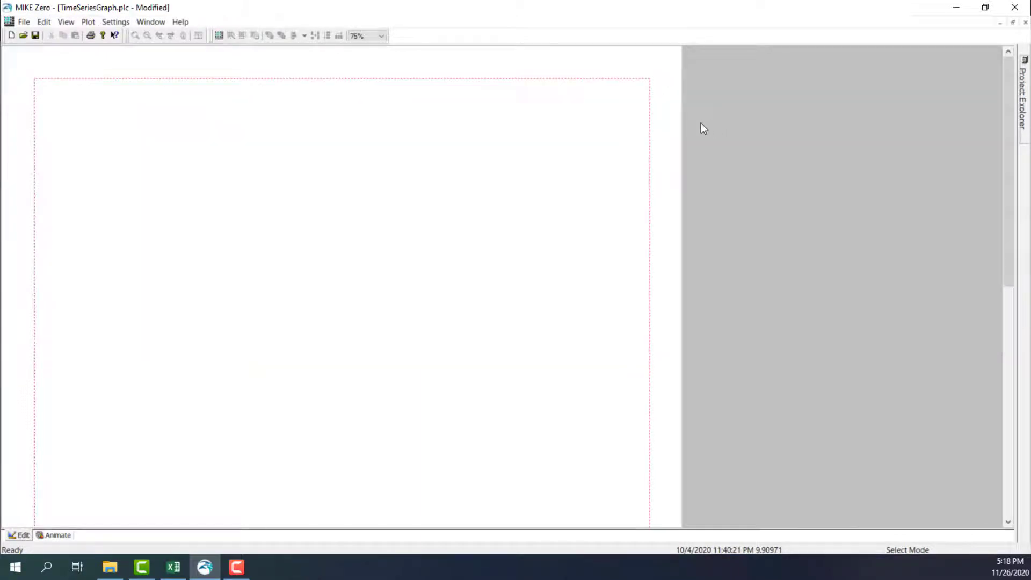
left_click(35, 37)
- Insert a Time Series Plot as a single maximized plot object
left_click(88, 22)
left_click(88, 34)
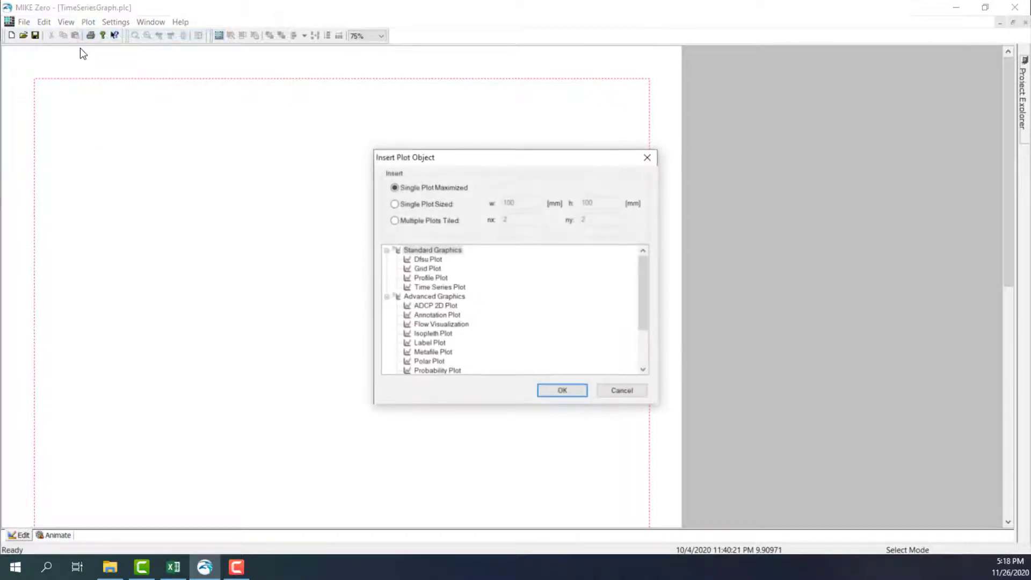
left_click(441, 287)
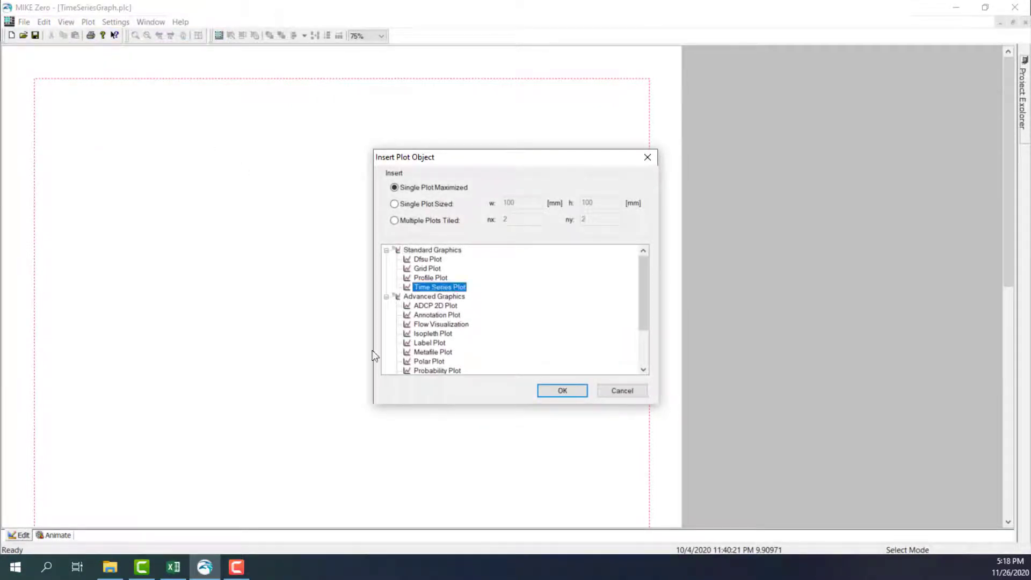
left_click(569, 392)
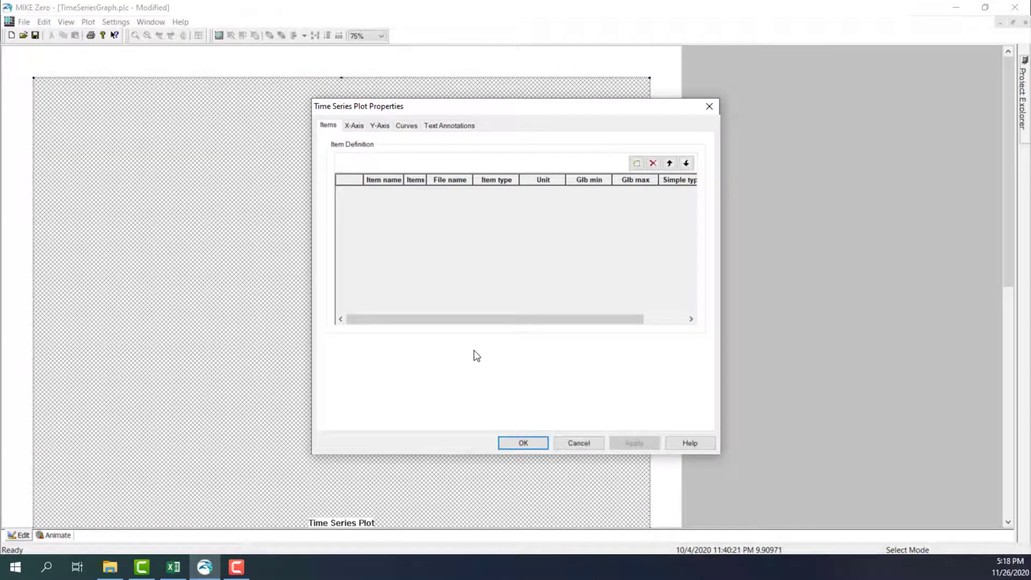
- Add the Speed item from DataAnginMIKE.dfs0 to the time series plot and name it Kecepatan Angin (m/s)
left_click(637, 163)
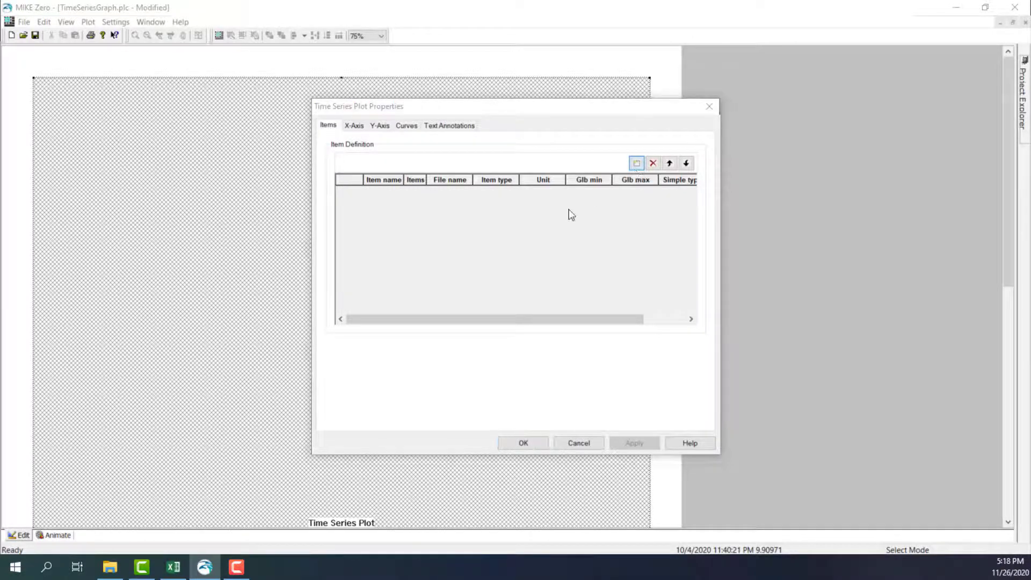
left_click(455, 228)
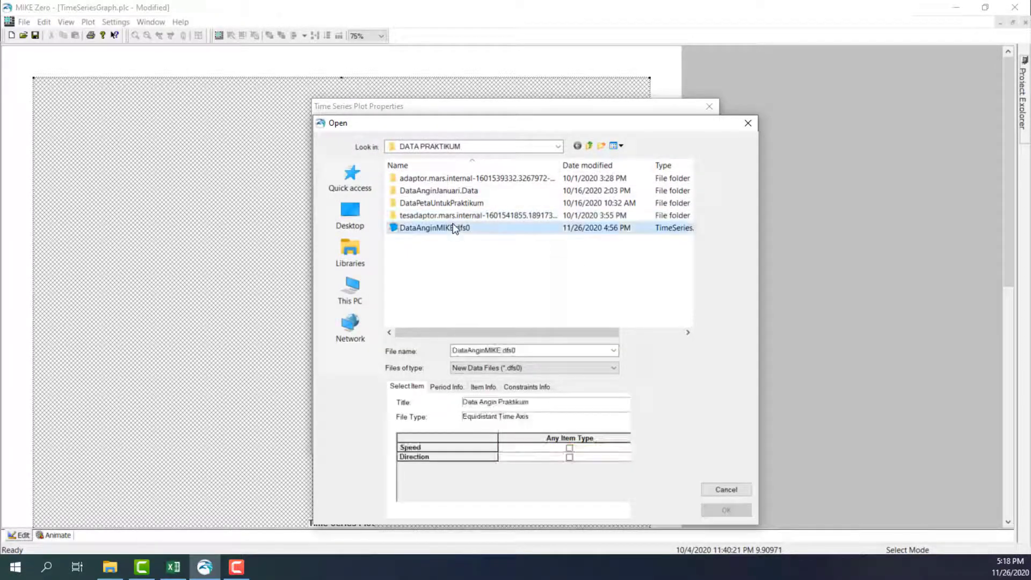
left_click(569, 448)
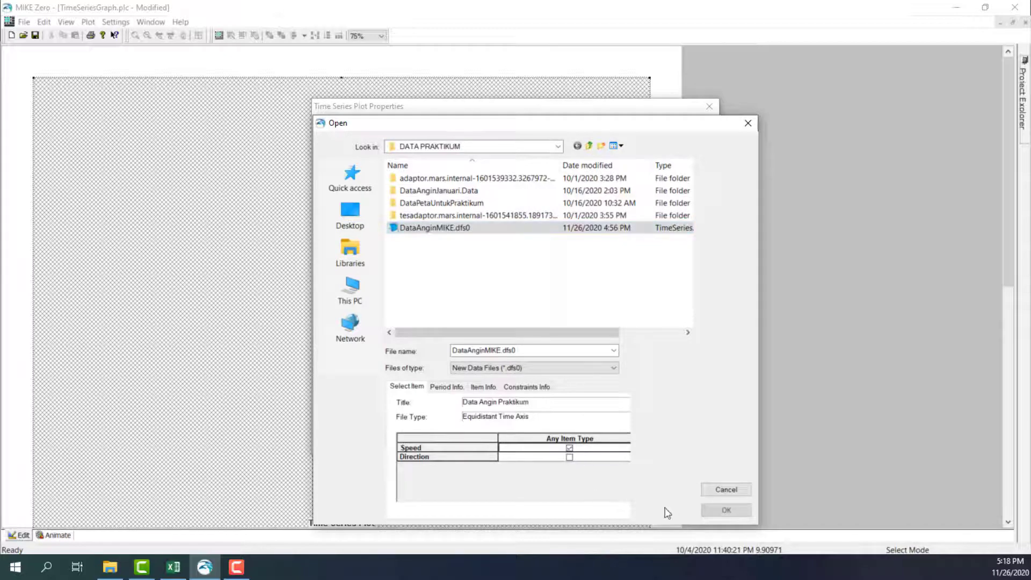
left_click(726, 510)
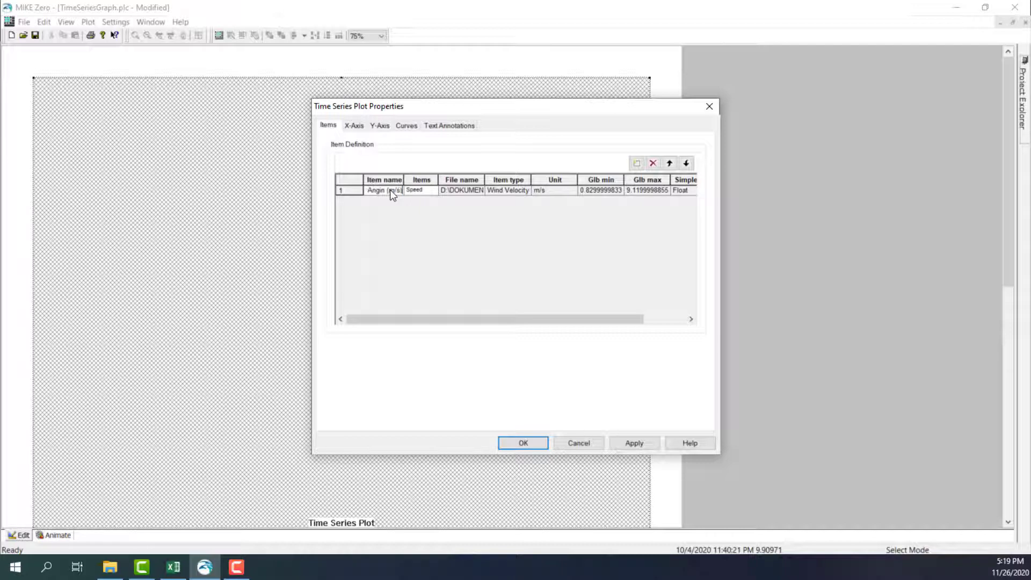
- Annotate the X-axis as "Waktu (Hari/Jam)" and the left Y-axis as "Kecepatan Angin (m/s)"
left_click(352, 126)
left_click(419, 203)
type("Waku (")
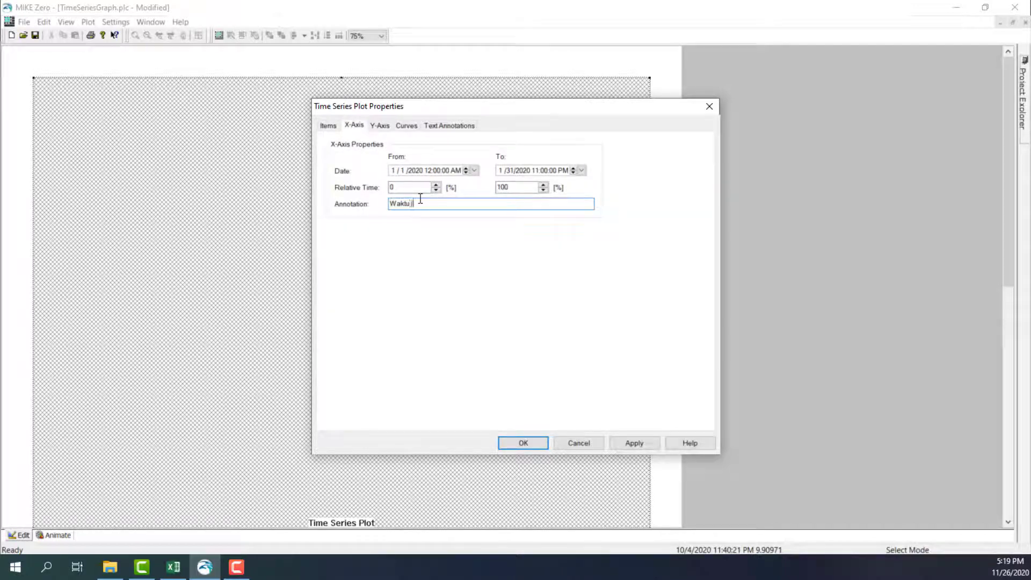
type("Hari)./Jam")
left_click(379, 125)
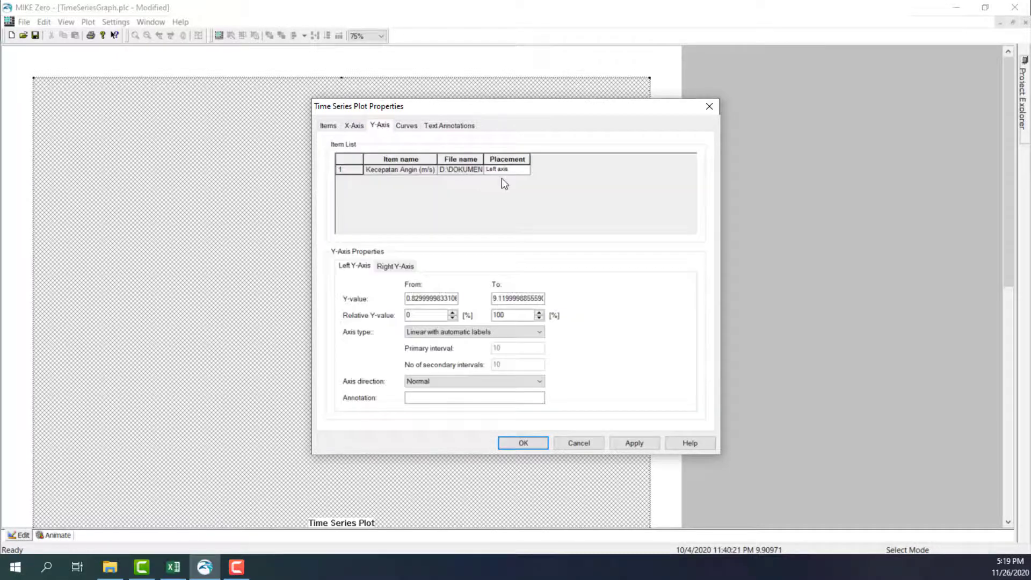
left_click(477, 396)
type("Kecepatan Angin (m/s")
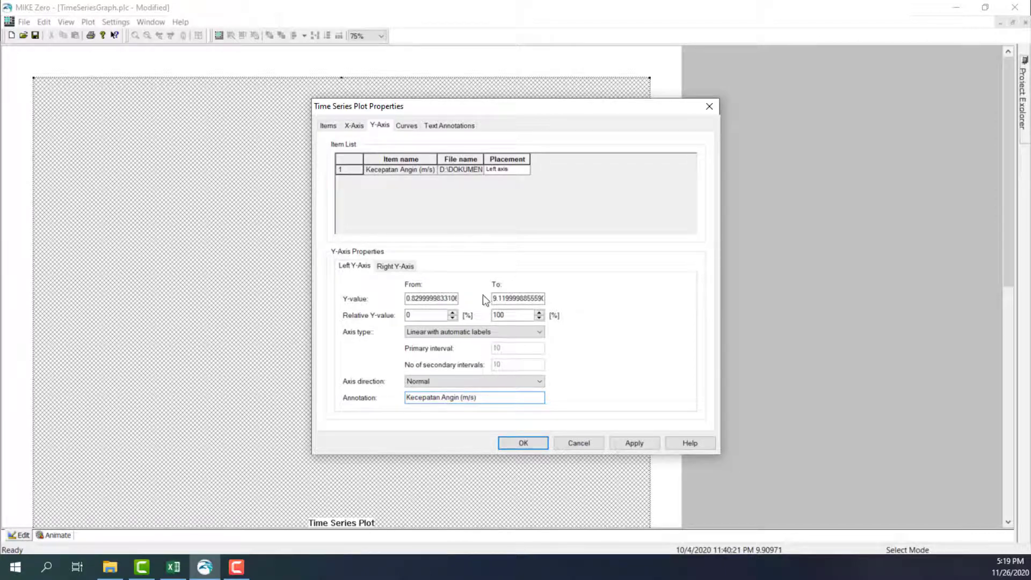
- Set the wind speed curve's line width to 0.25 mm
left_click(410, 127)
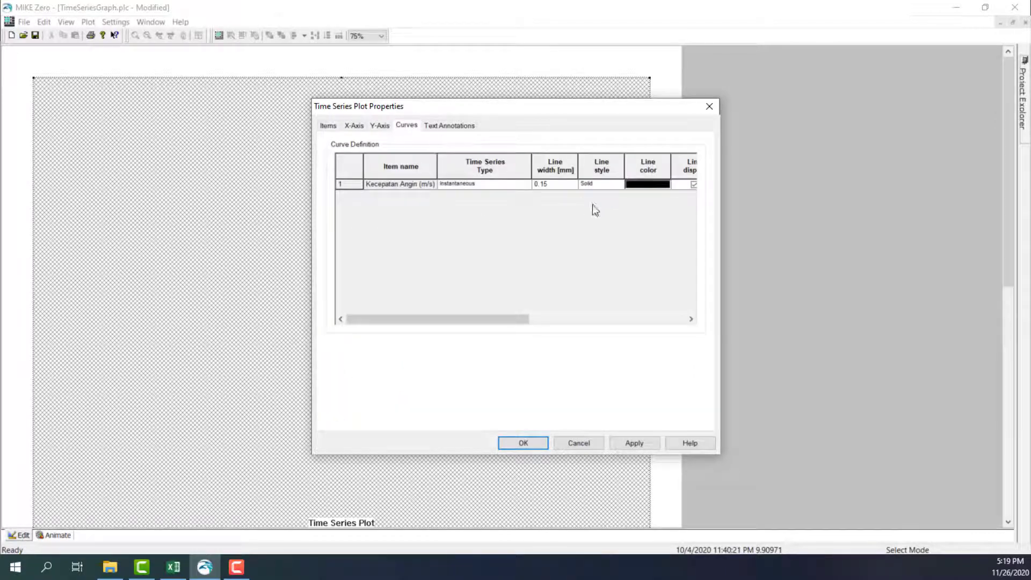
left_click(568, 191)
key("BackSpace")
key("BackSpace")
type("2")
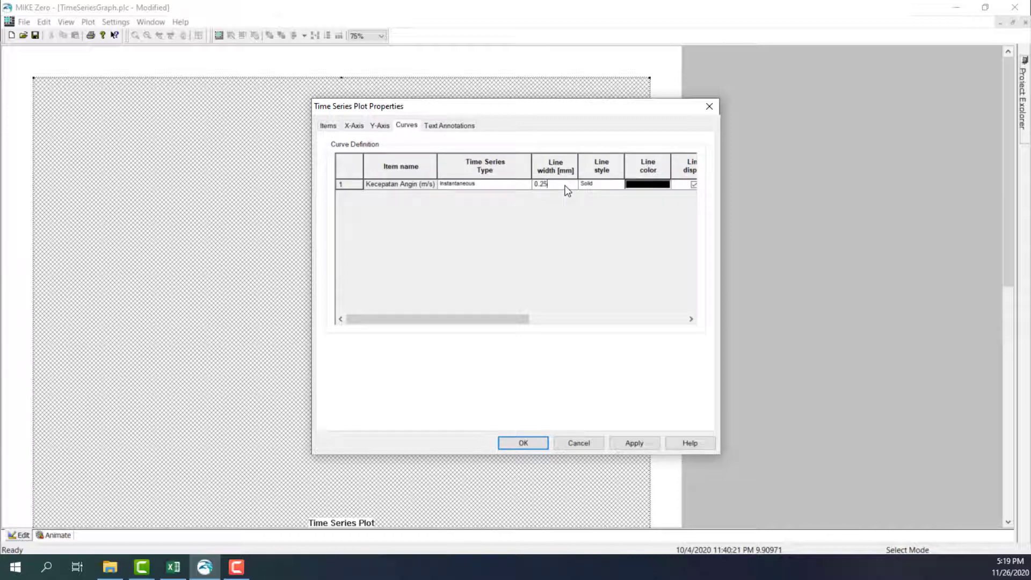
- Title the plot "Perbandingan Kecepatan Angin Bulan Januari pada Masing-Masing Stasiun"
left_click(454, 128)
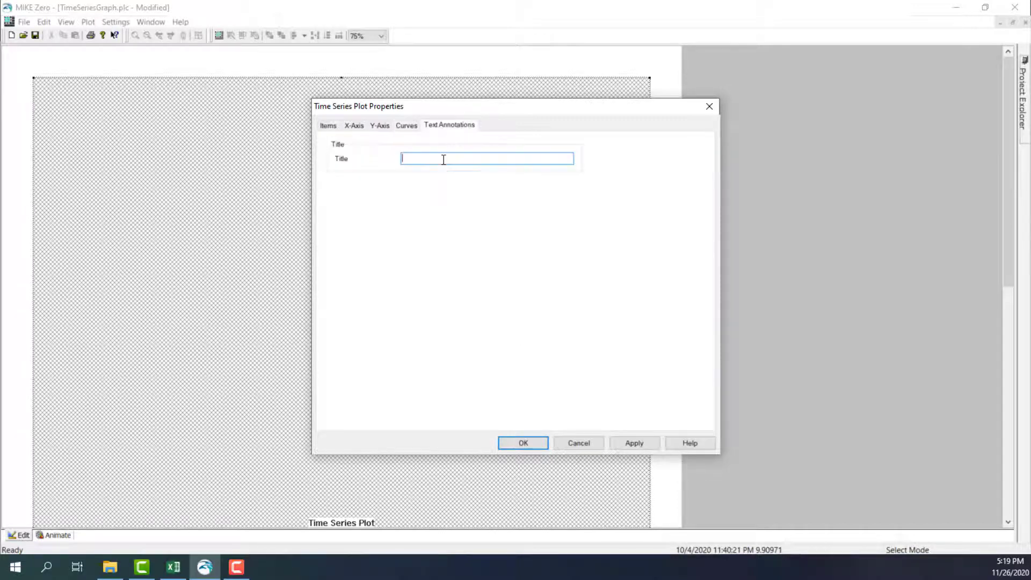
type("Perban")
type("dingan")
type(" Kecepatan")
type(" Ang")
type("in Bulan Januari pada")
type(" Masing")
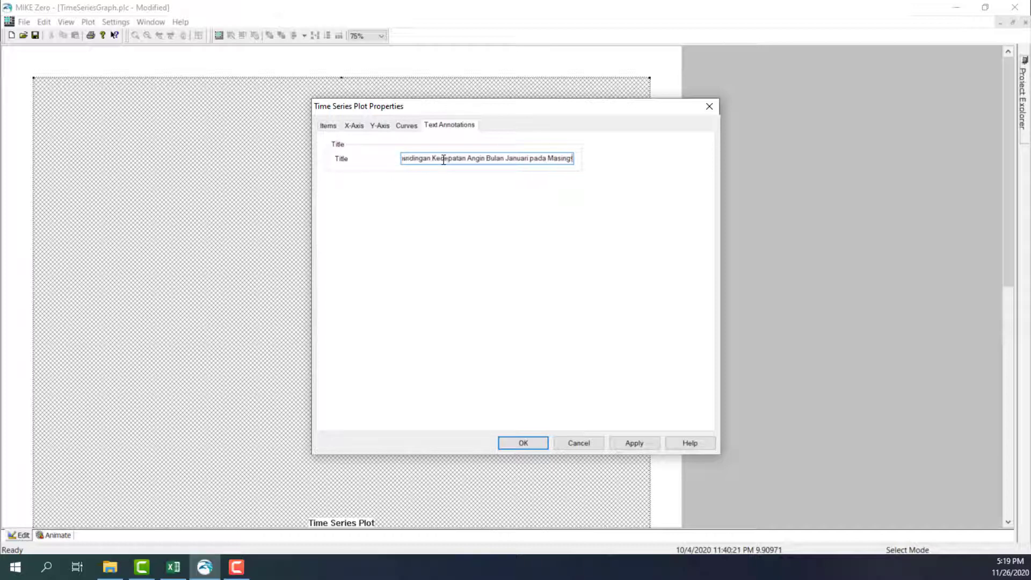
type("-Masing Stasiun")
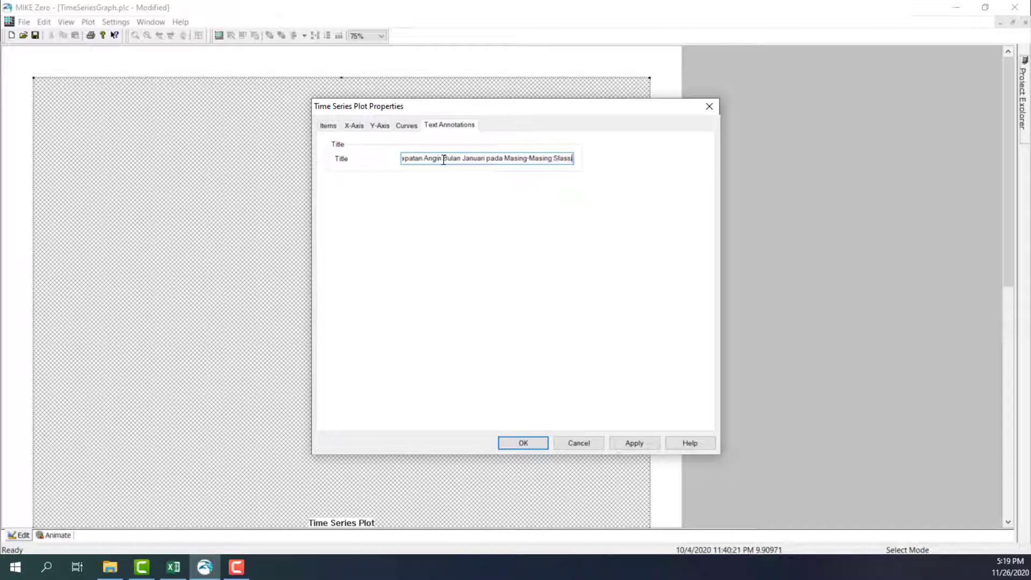
- Rename the speed item as "Stasiun 1" and accept the time series plot properties
left_click(328, 126)
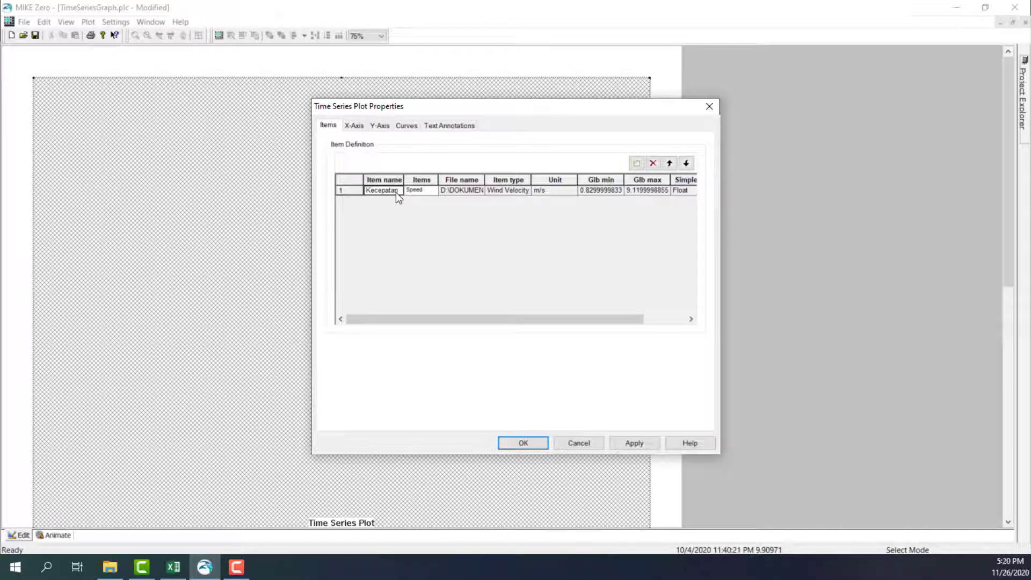
type("Angin (m/s)")
key("ctrl+a")
type("Stasiu")
left_click(525, 442)
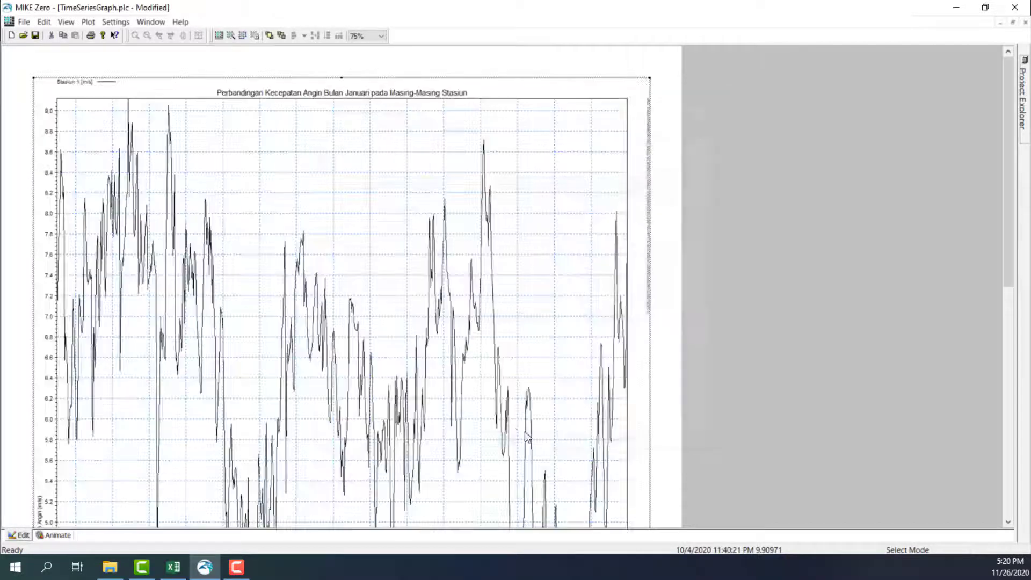
- Hide the file name legend and resize the plot to 350 mm wide and 80 mm high
right_click(345, 117)
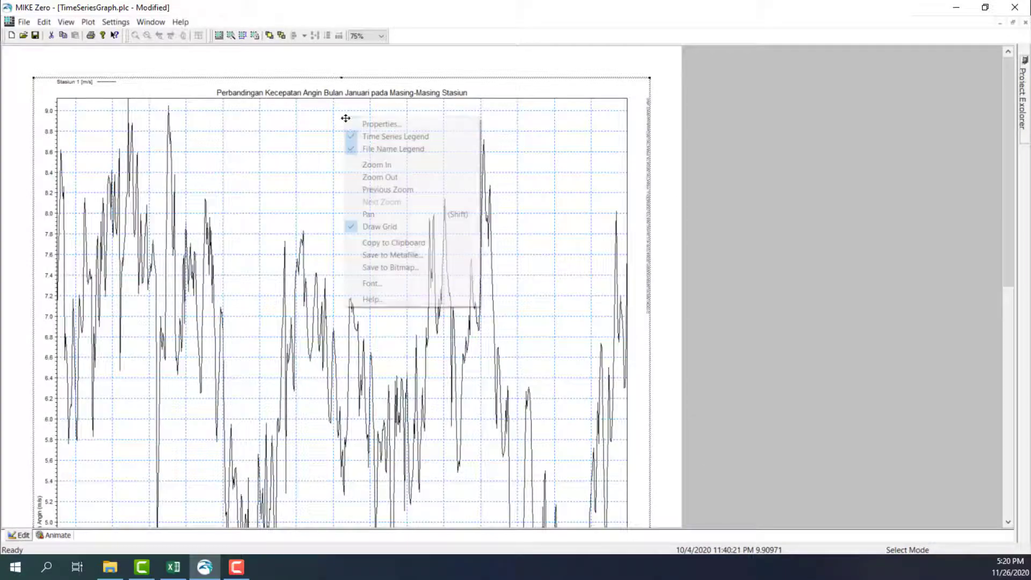
left_click(365, 150)
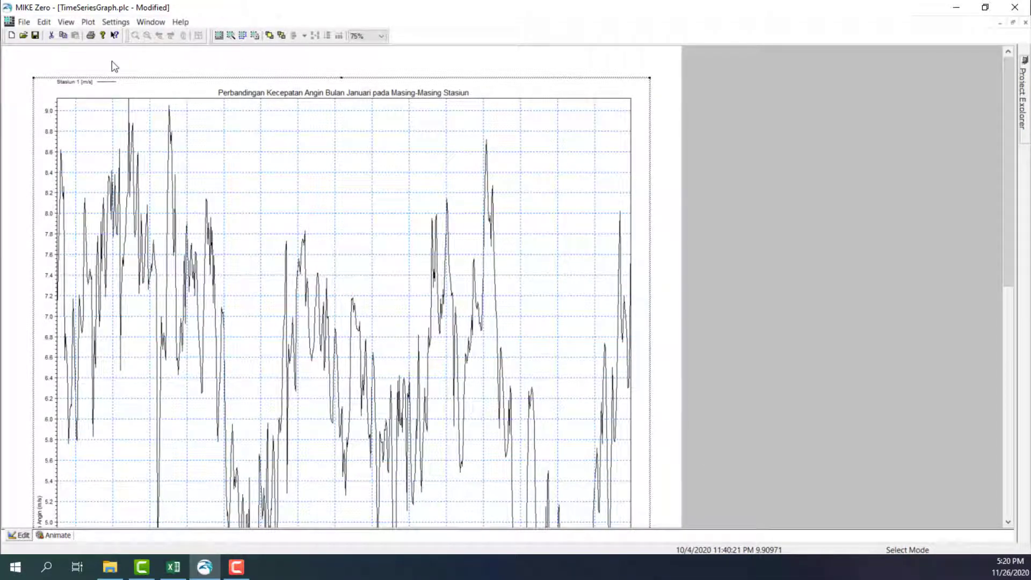
left_click(95, 22)
left_click(116, 61)
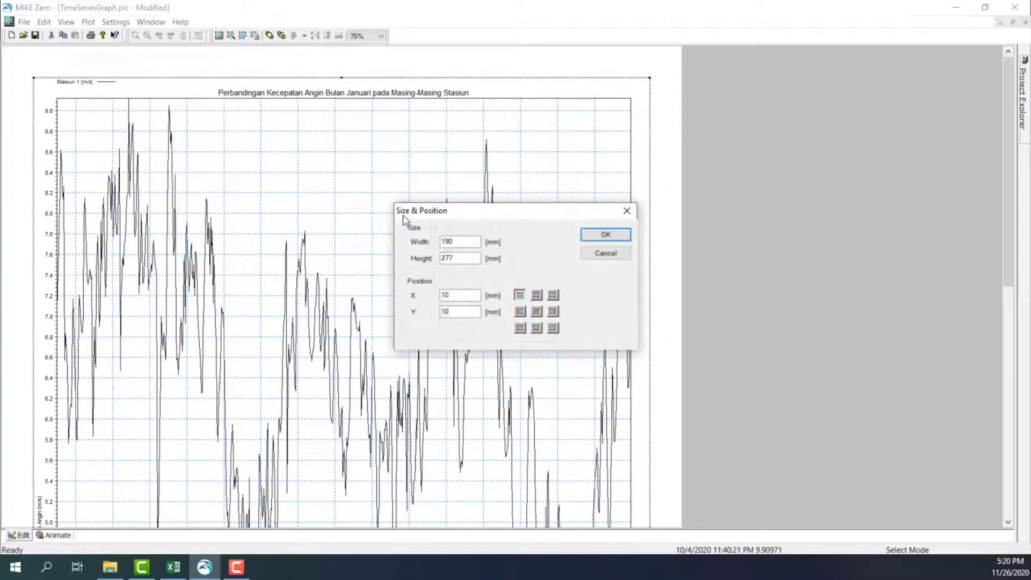
left_click_drag(471, 244, 439, 238)
type("350")
key("Tab")
type("80")
key("Return")
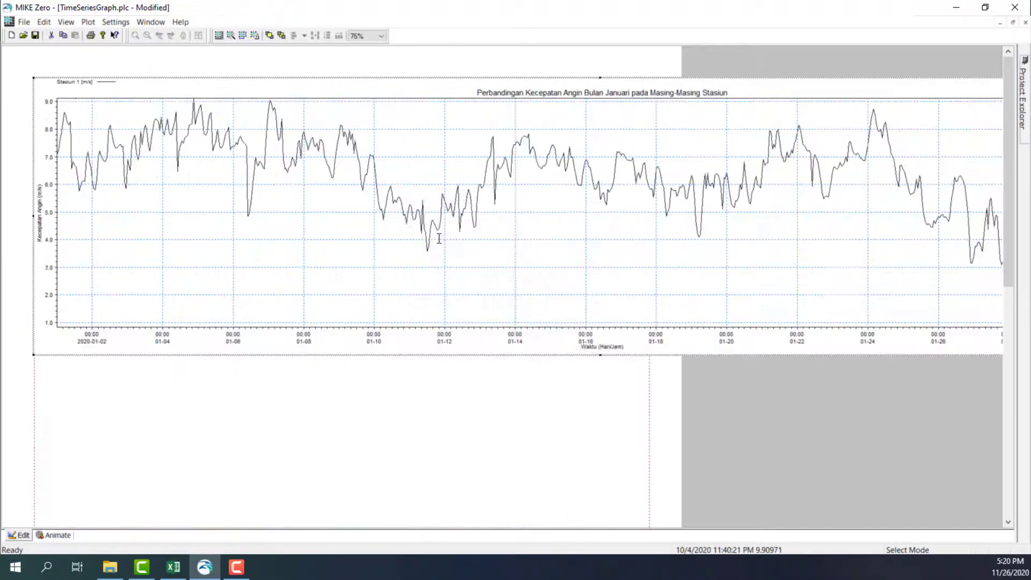
- Save the time series plot file
key("ctrl+s")
left_click(12, 35)
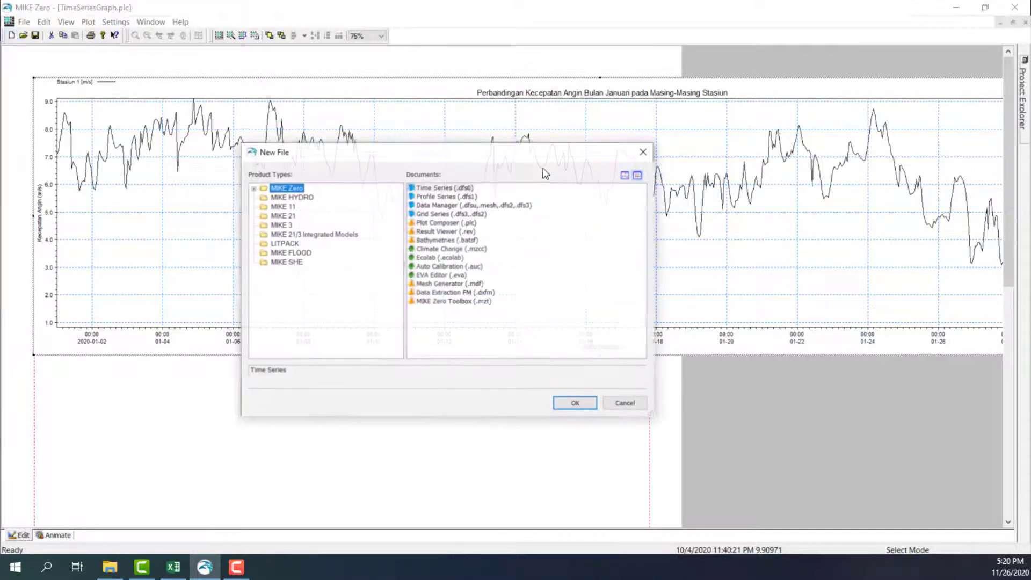
left_click(461, 188)
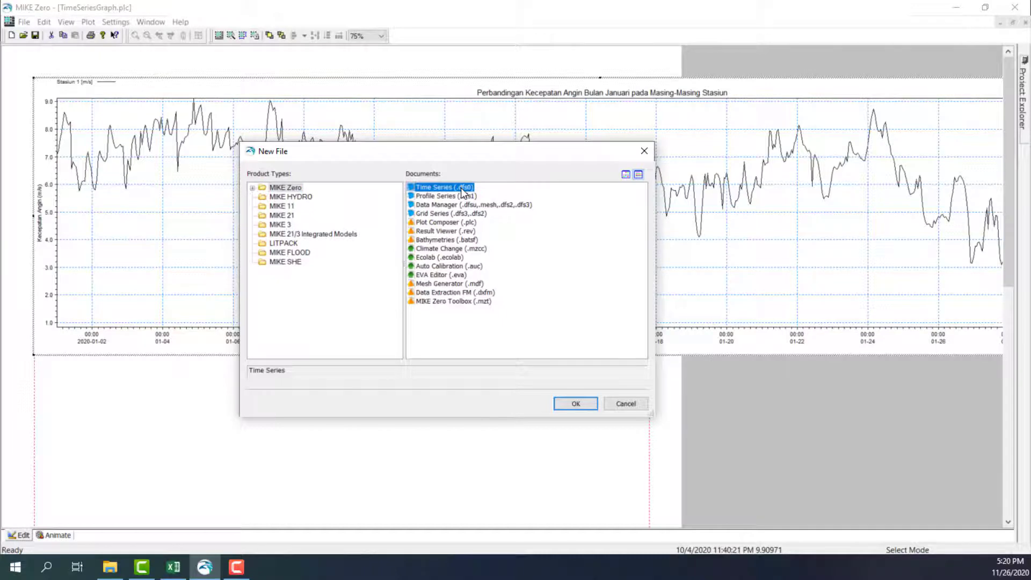
left_click(623, 404)
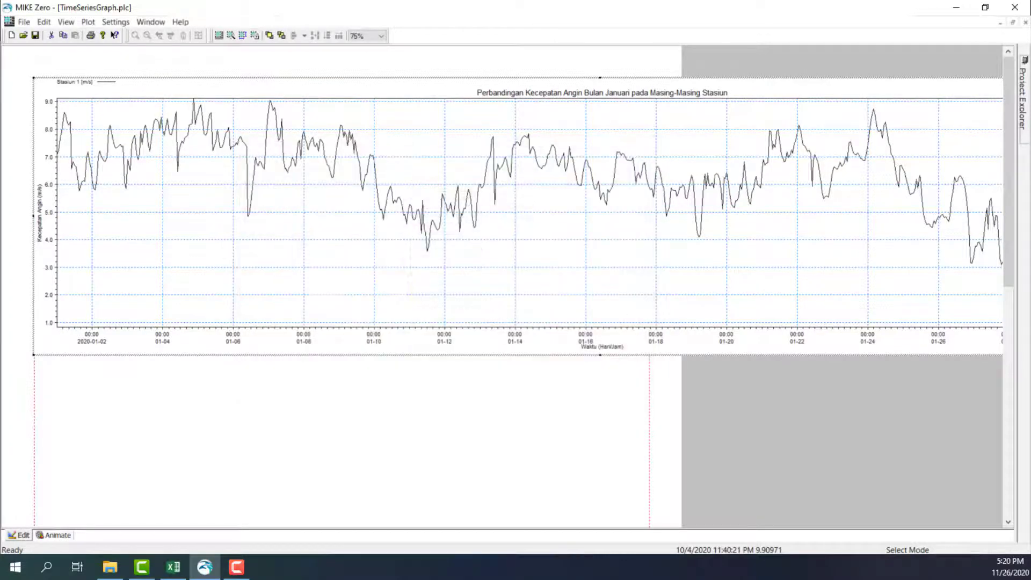
- Open DataAnginMIKE.dfs0 from the DATA PRAKTIKUM folder and widen its graph area beside the data table
left_click(23, 35)
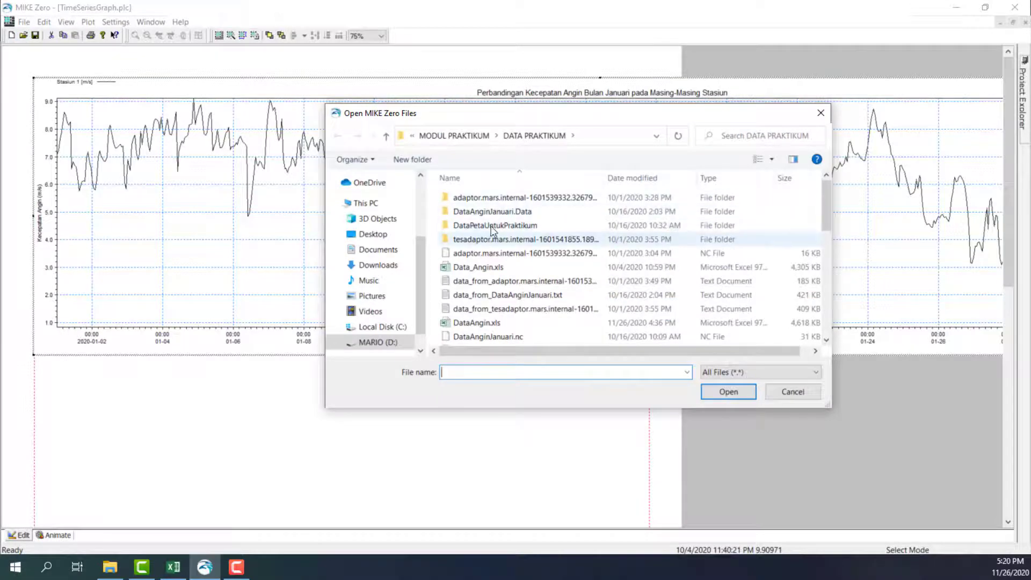
scroll(502, 201, "down", 5)
scroll(518, 255, "up", 1)
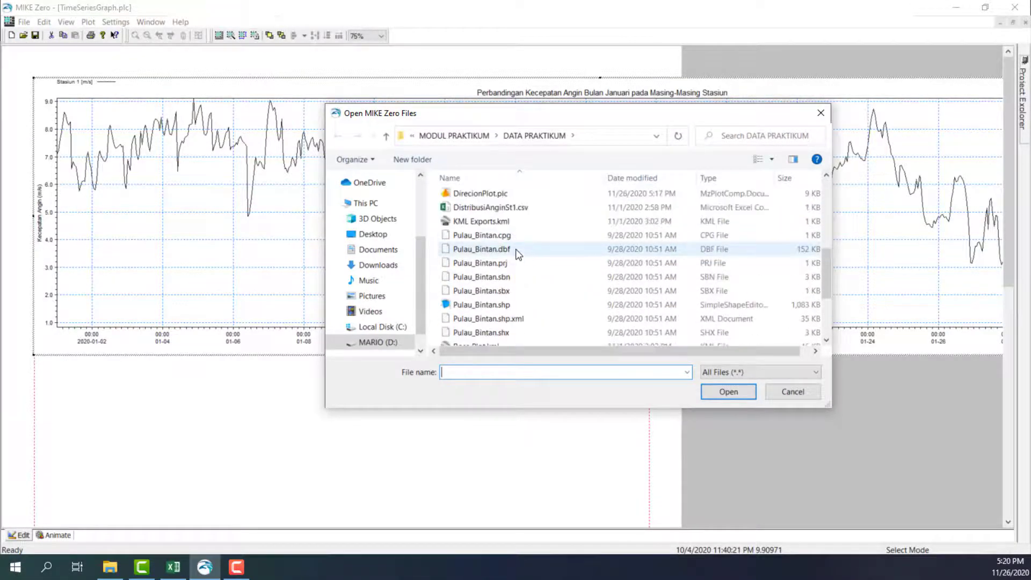
scroll(518, 255, "down", 3)
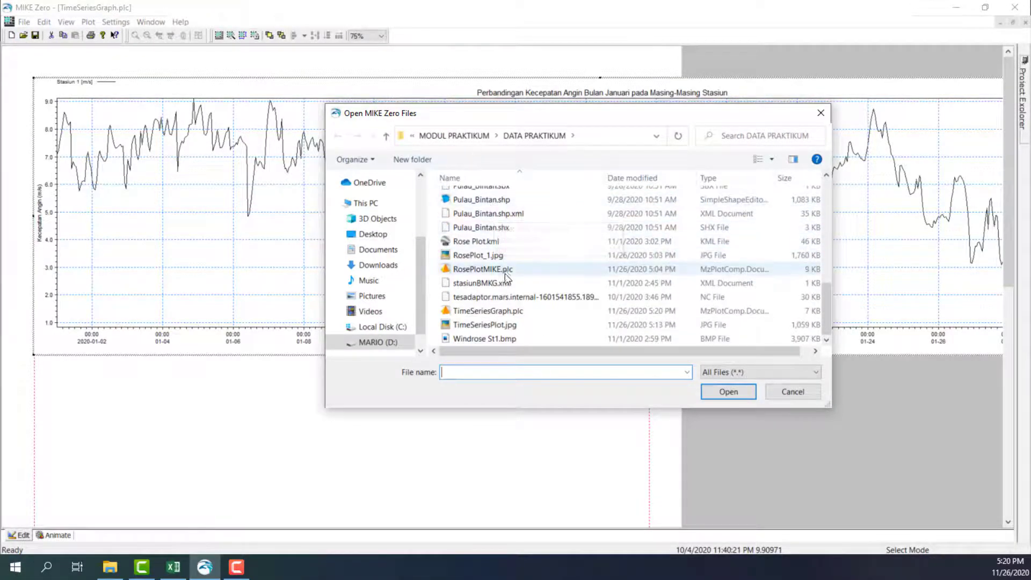
scroll(505, 275, "up", 5)
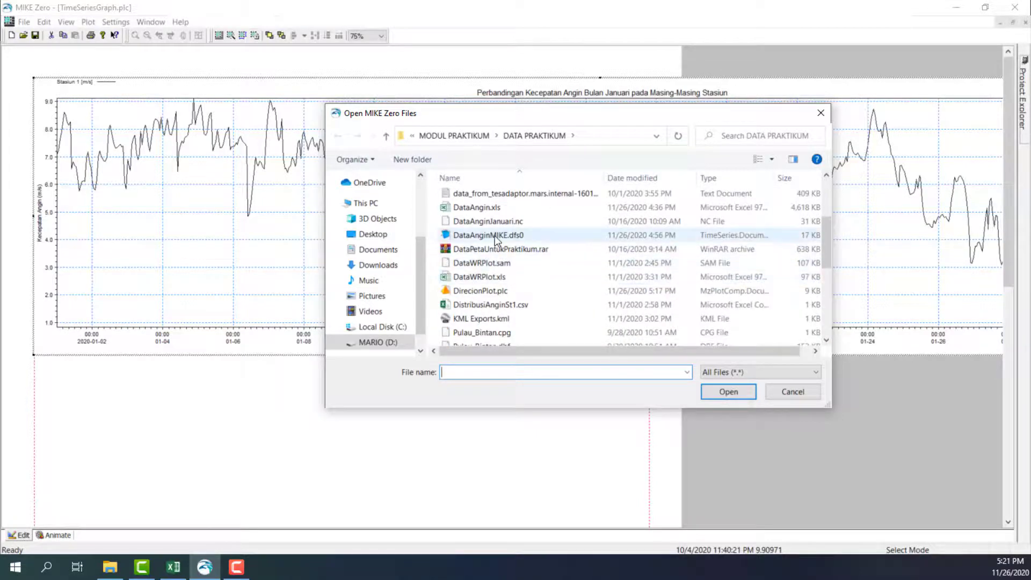
double_click(496, 240)
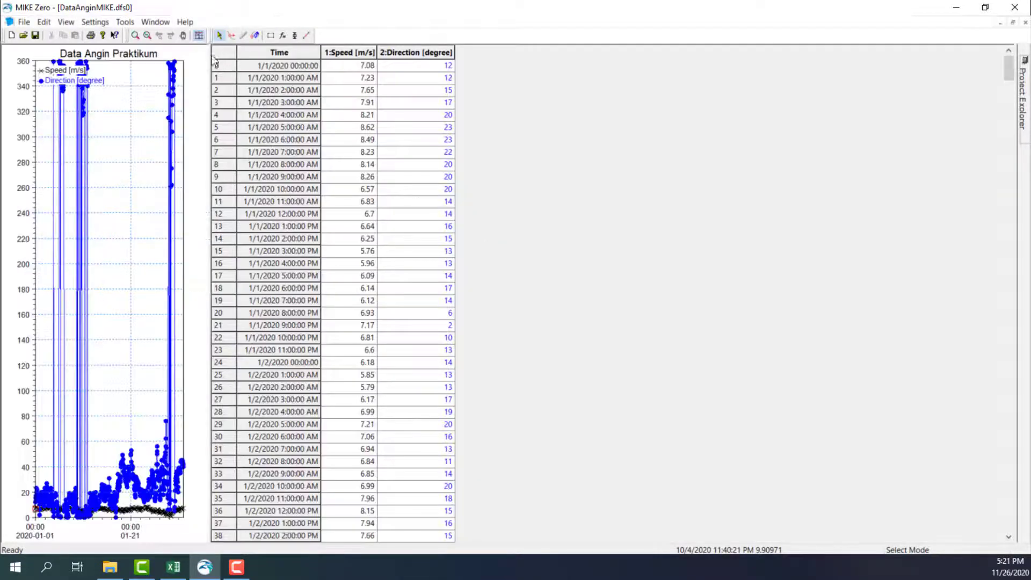
left_click_drag(208, 49, 408, 83)
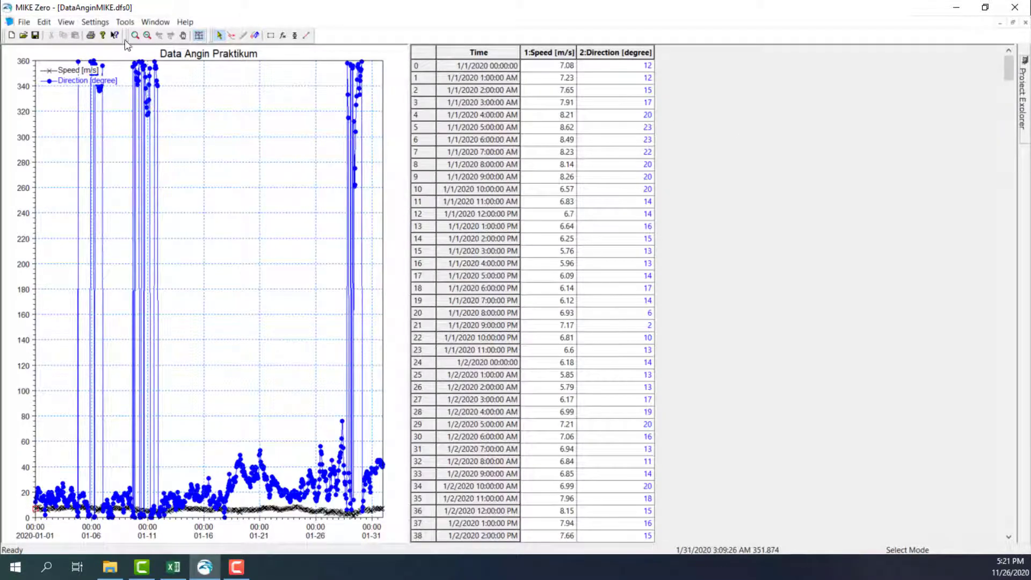
- Open the time series file properties and insert eight new items below Direction
left_click(44, 22)
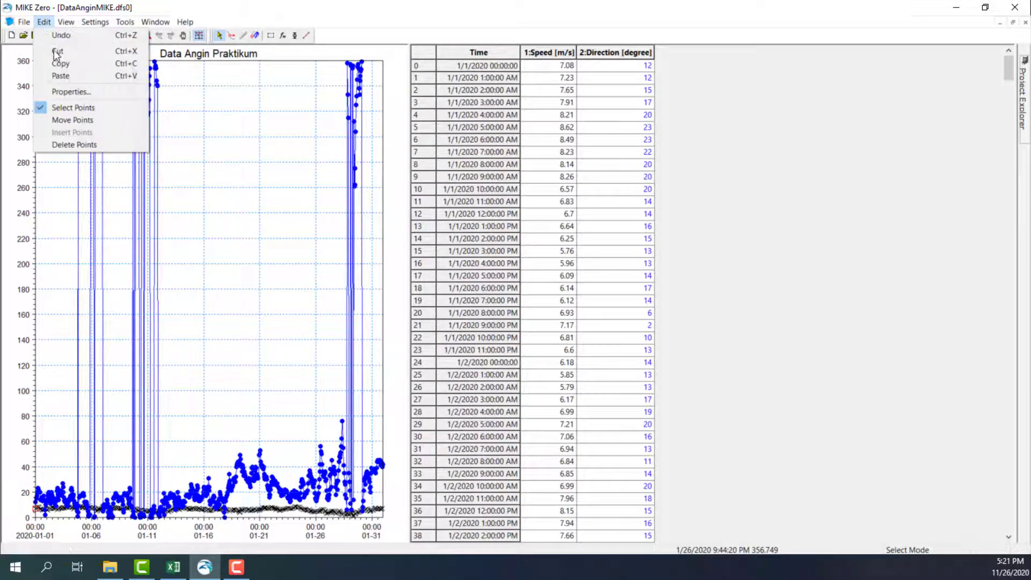
left_click(67, 92)
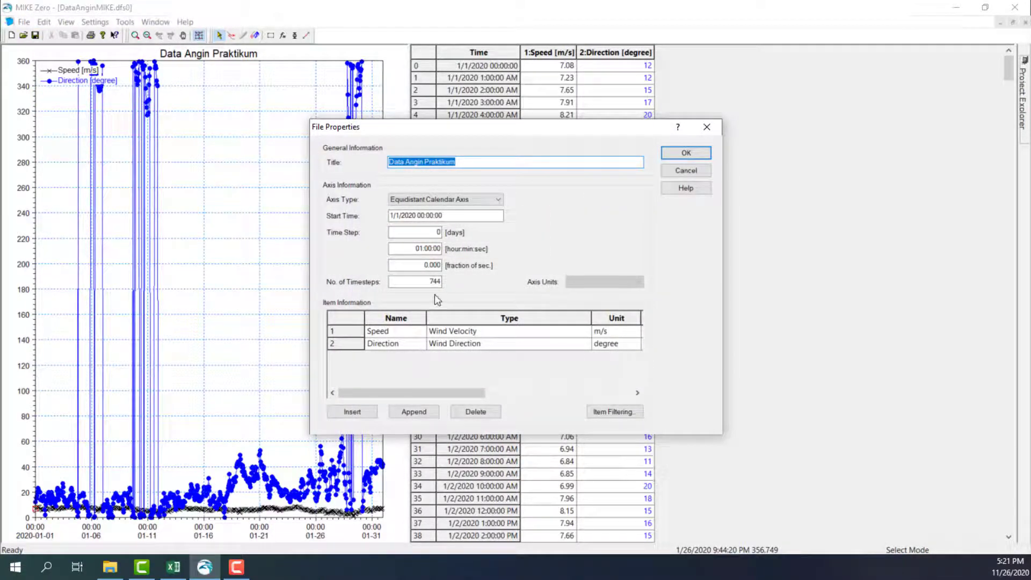
left_click(365, 415)
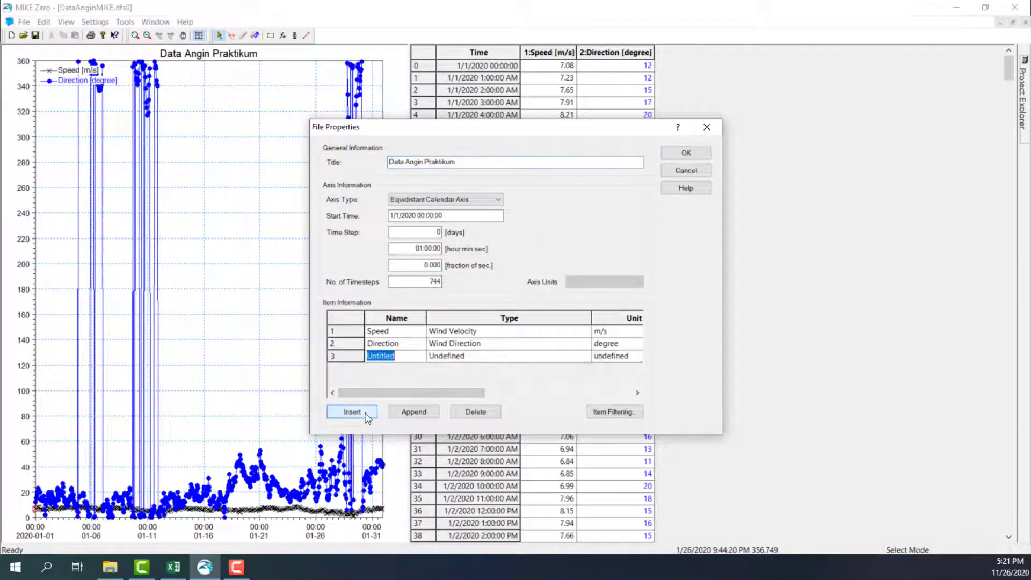
left_click(368, 417)
left_click(368, 417)
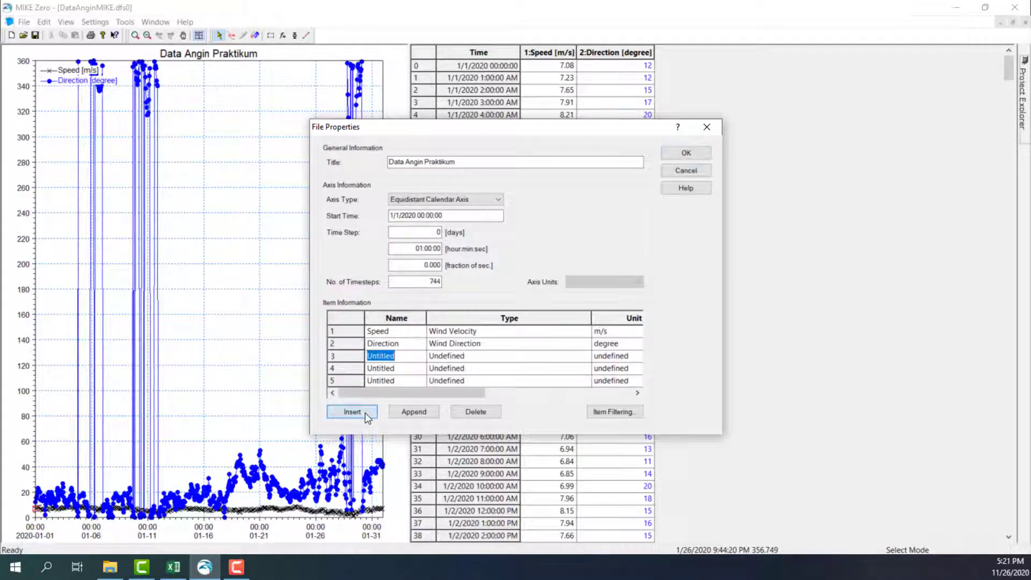
left_click(368, 417)
left_click(368, 417)
left_click(368, 417)
left_click(366, 415)
left_click(366, 414)
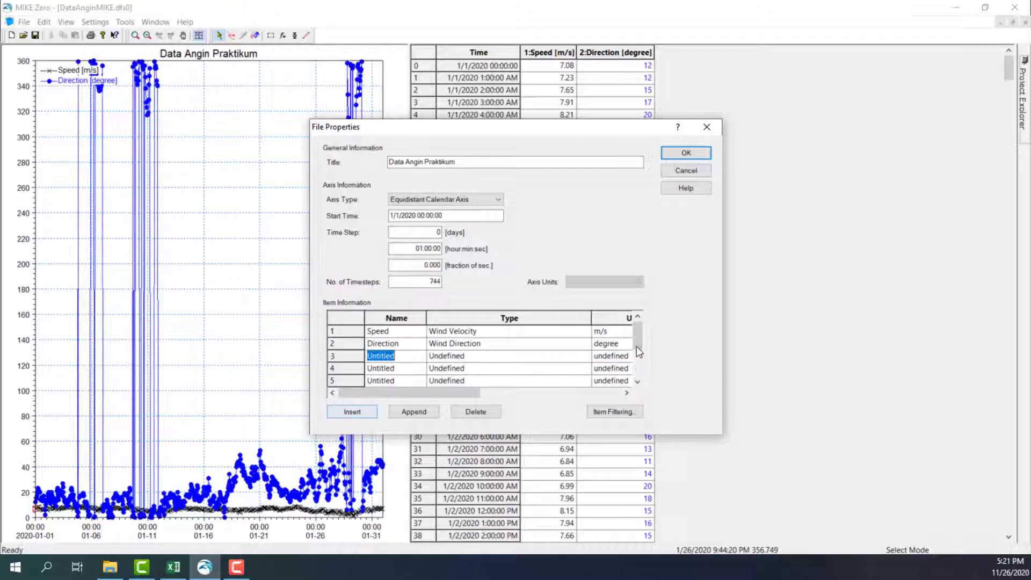
- Name items 3 and 4 "Stasiun 2" and "Stasiun 3"
left_click_drag(638, 344, 634, 345)
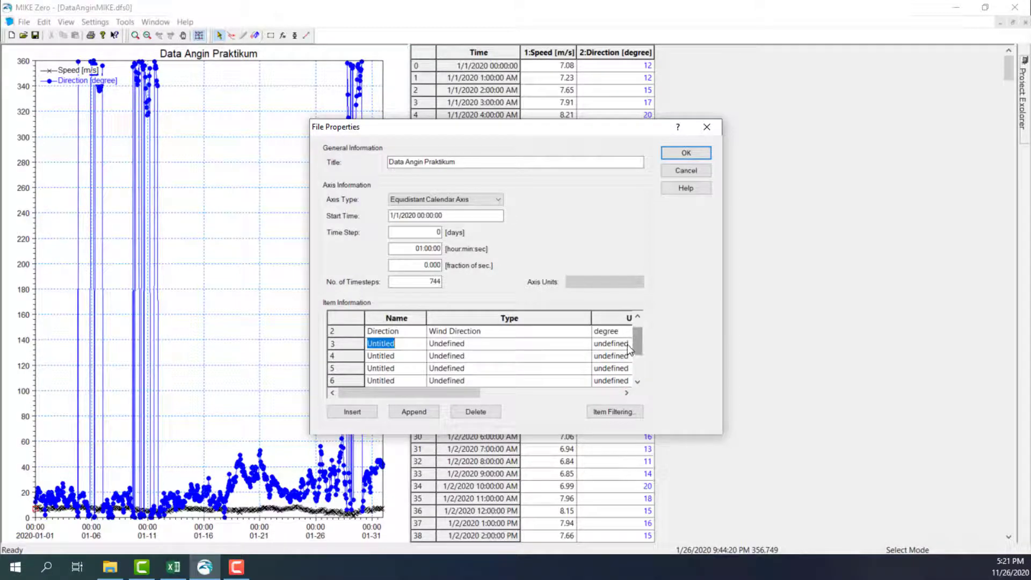
type("Stasiun 2")
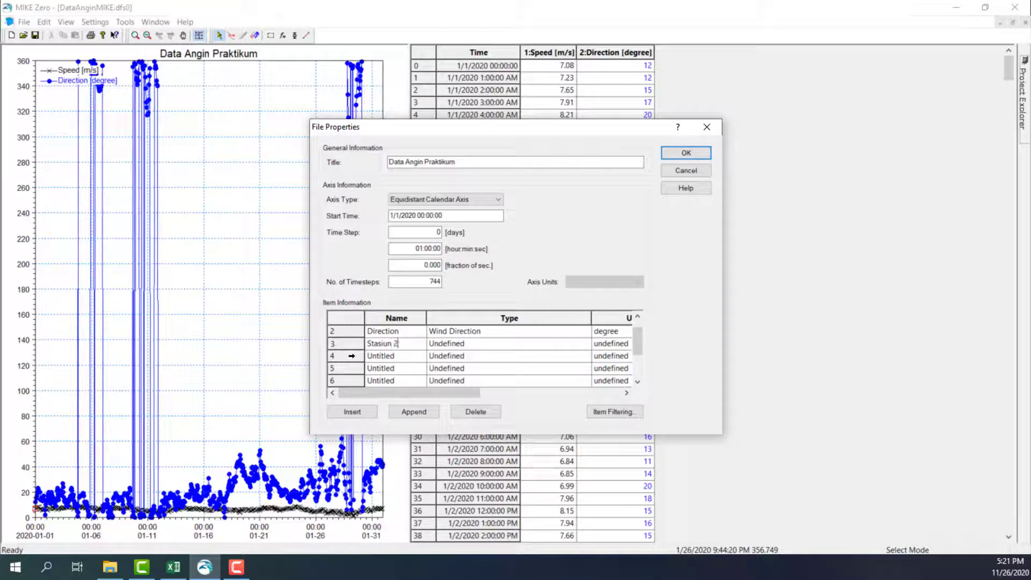
key("Return")
type("Stasiun 3")
key("Tab")
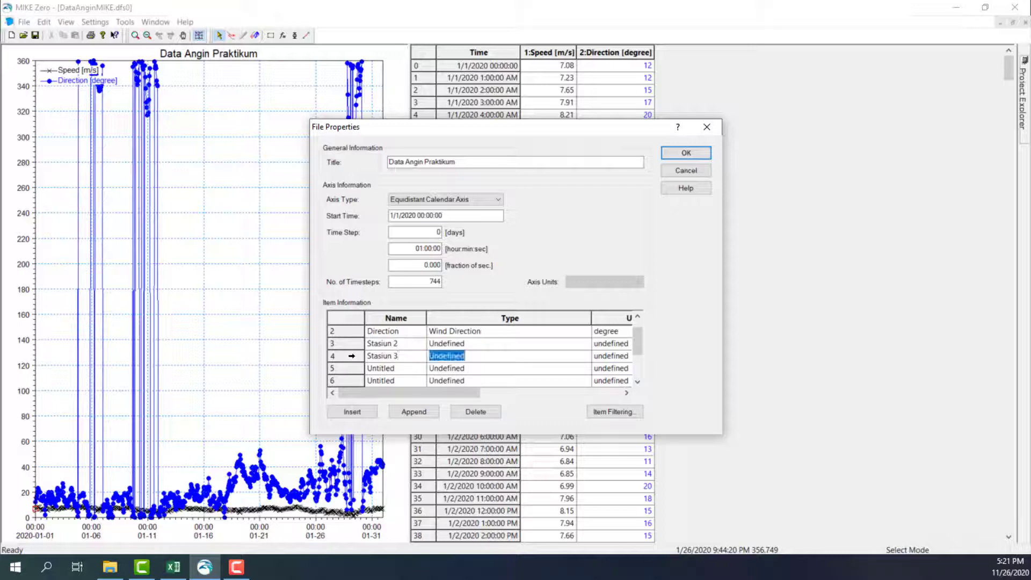
- Name items 5 through 10 "Stasiun 4" through "Stasiun 9" in sequence
left_click(430, 356)
left_click(391, 371)
left_click(391, 370)
double_click(390, 372)
type("Stasiun 4")
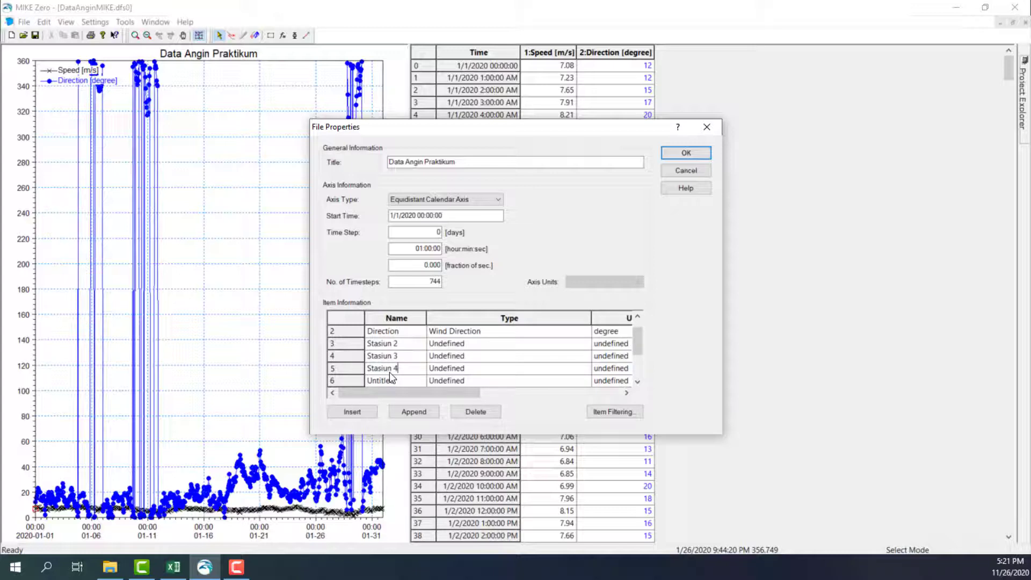
key("Down")
key("Down")
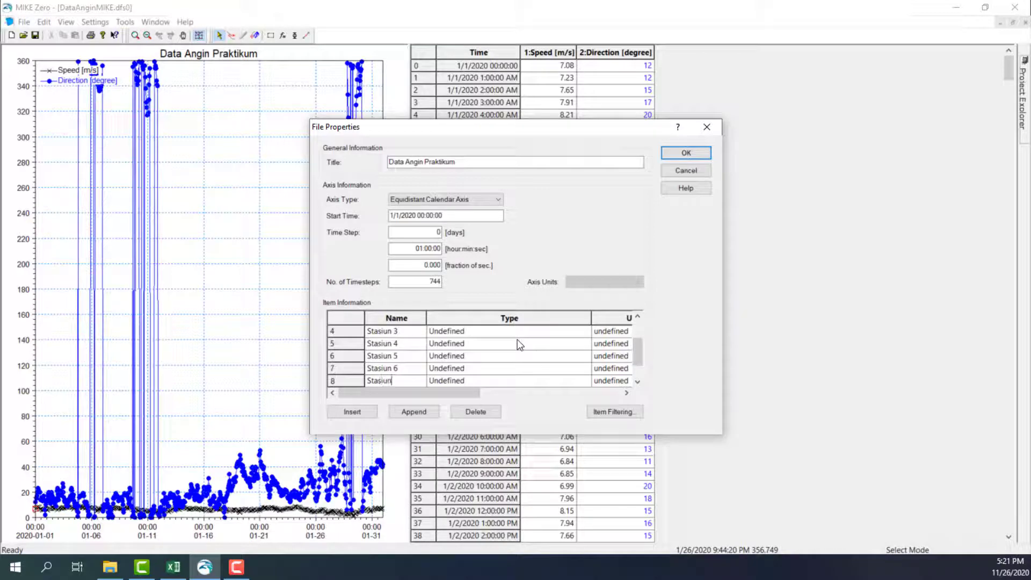
key("Down")
key("Down")
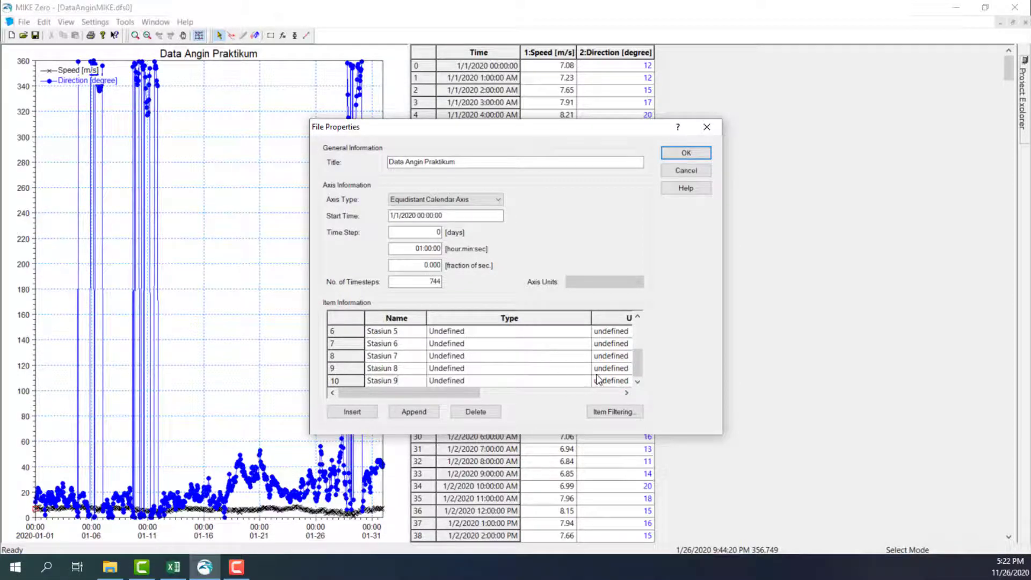
- Set the item type of Stasiun 2 to Wind Velocity
left_click_drag(644, 359, 641, 337)
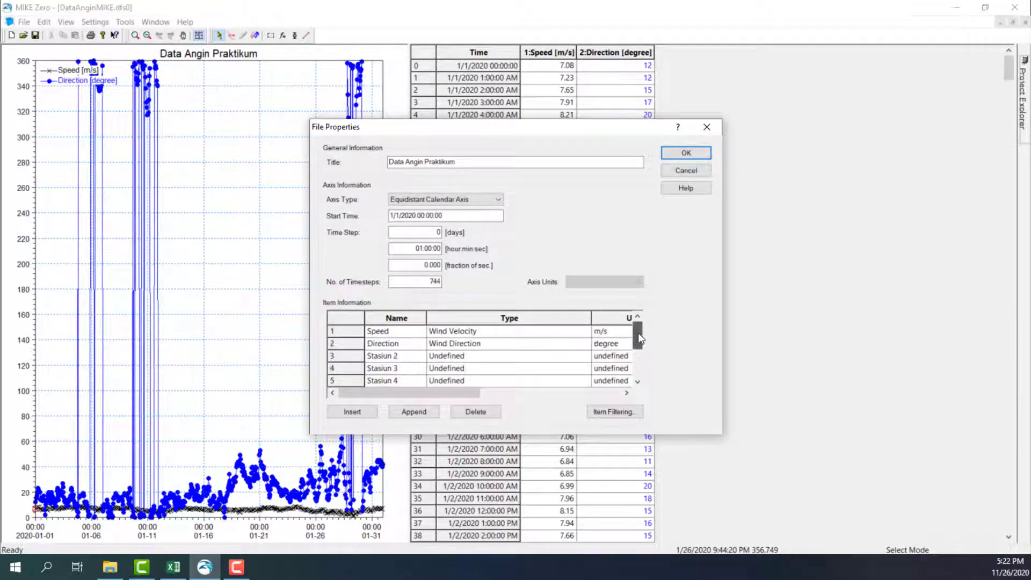
left_click(553, 356)
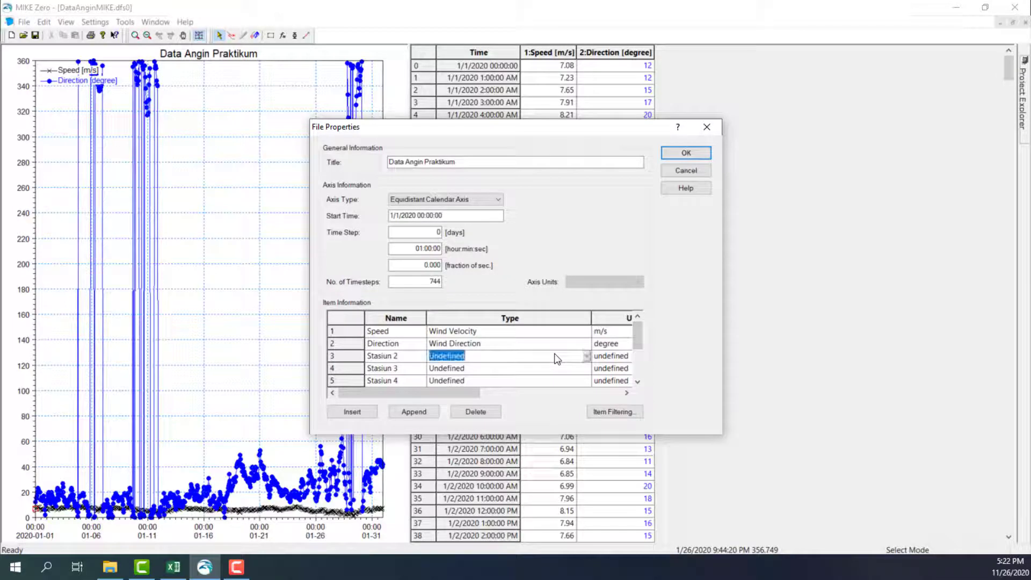
left_click(586, 358)
scroll(562, 374, "down", 1)
scroll(562, 374, "up", 1)
left_click(585, 357)
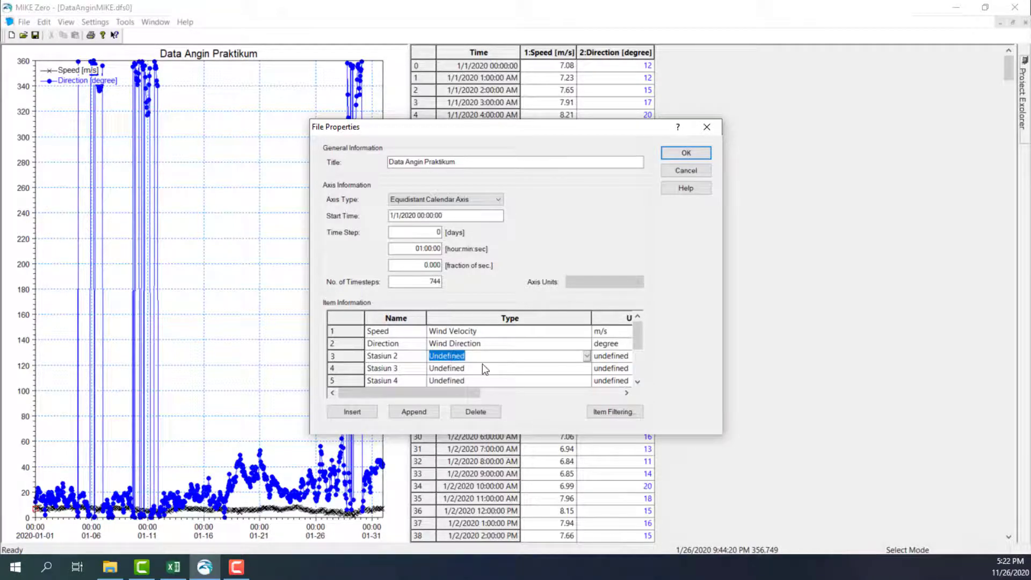
type("w-velocity component")
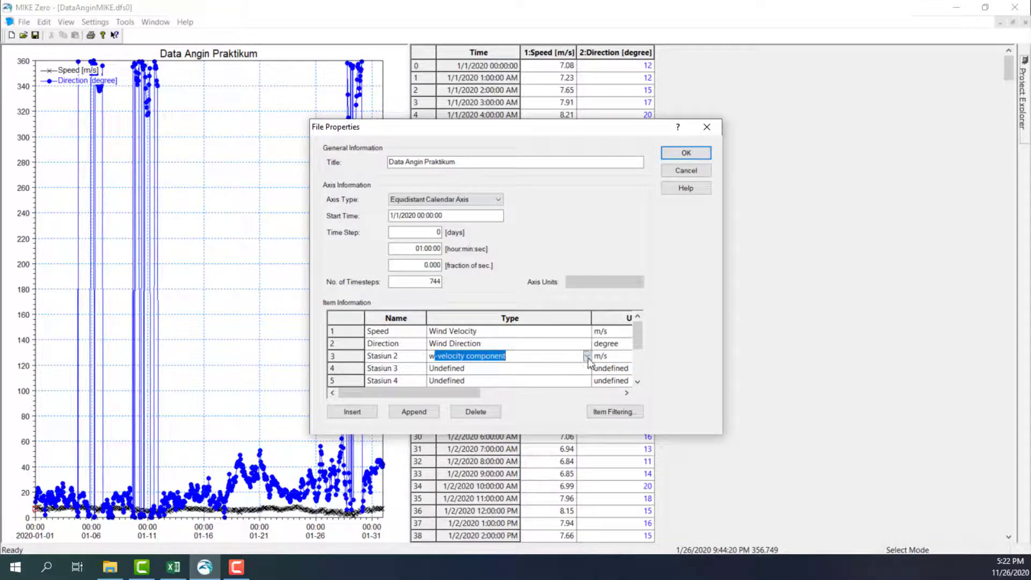
left_click(587, 357)
scroll(522, 387, "down", 10)
scroll(524, 388, "down", 5)
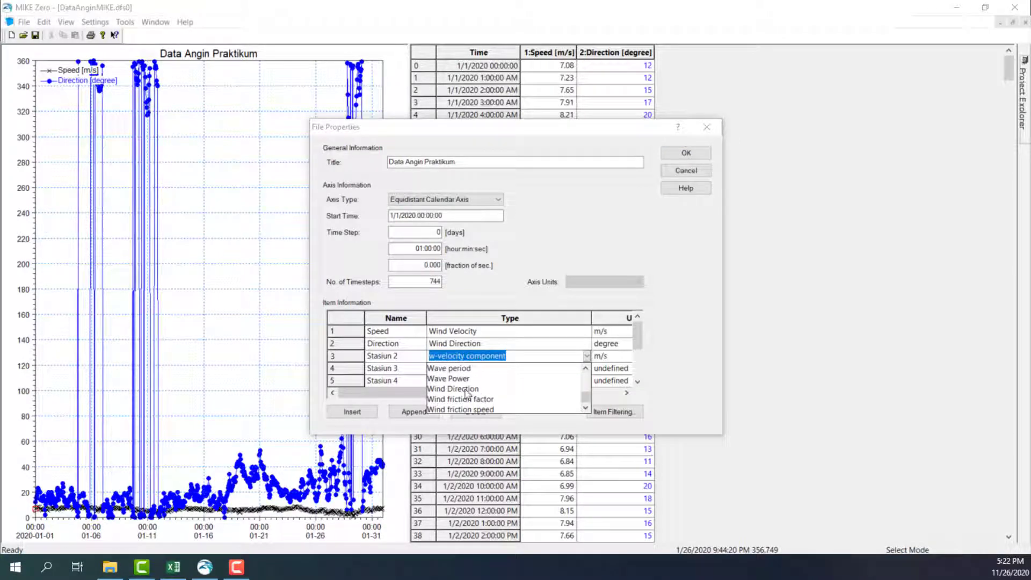
scroll(477, 393, "down", 1)
left_click(467, 399)
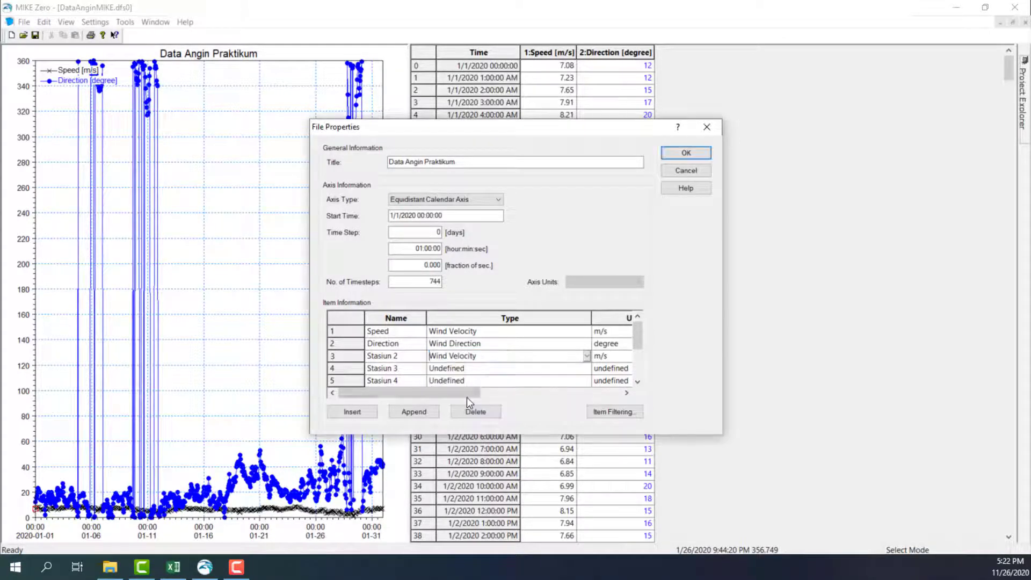
- Set the item types of Stasiun 3, Stasiun 4 and Stasiun 5 to Wind Velocity
left_click(485, 369)
type("w")
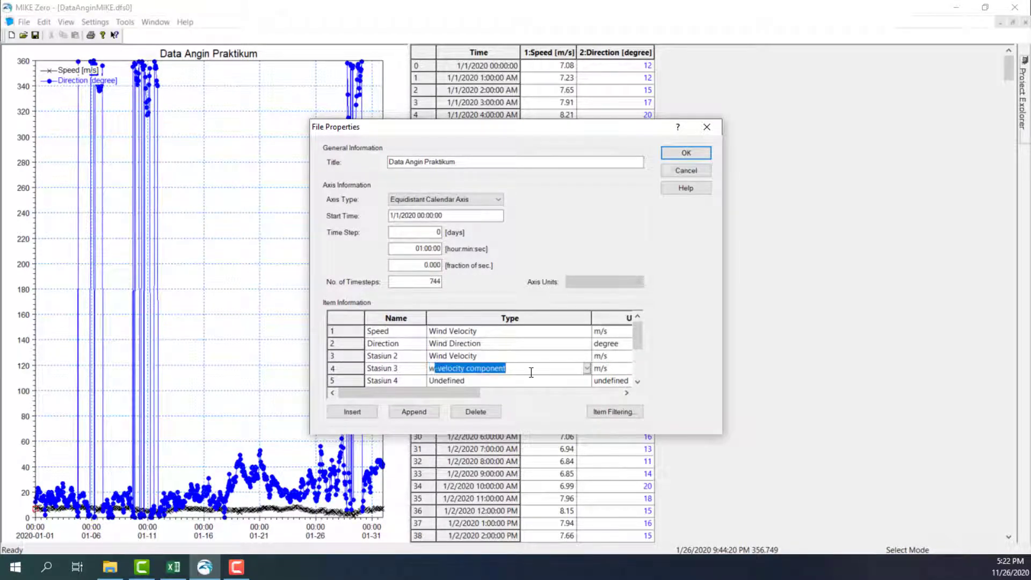
type("ind Velocity")
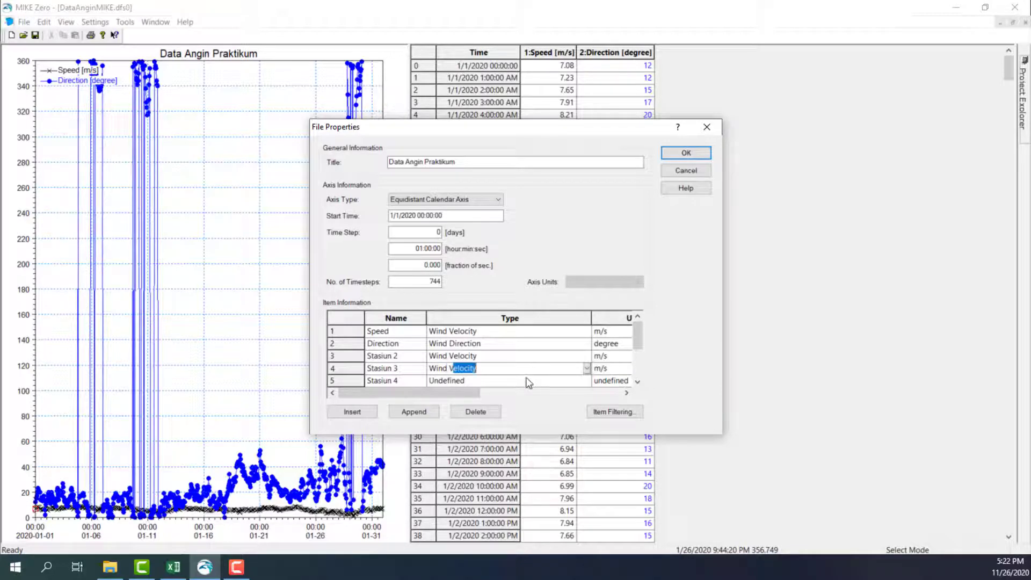
left_click(489, 379)
type("Wind ")
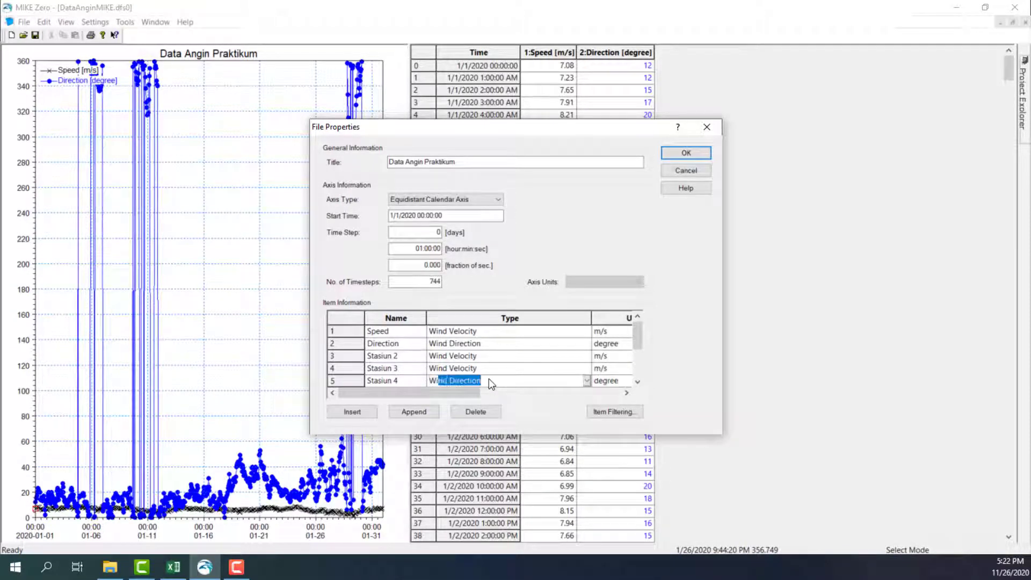
type("Velocity")
key("Return")
type("Wind V")
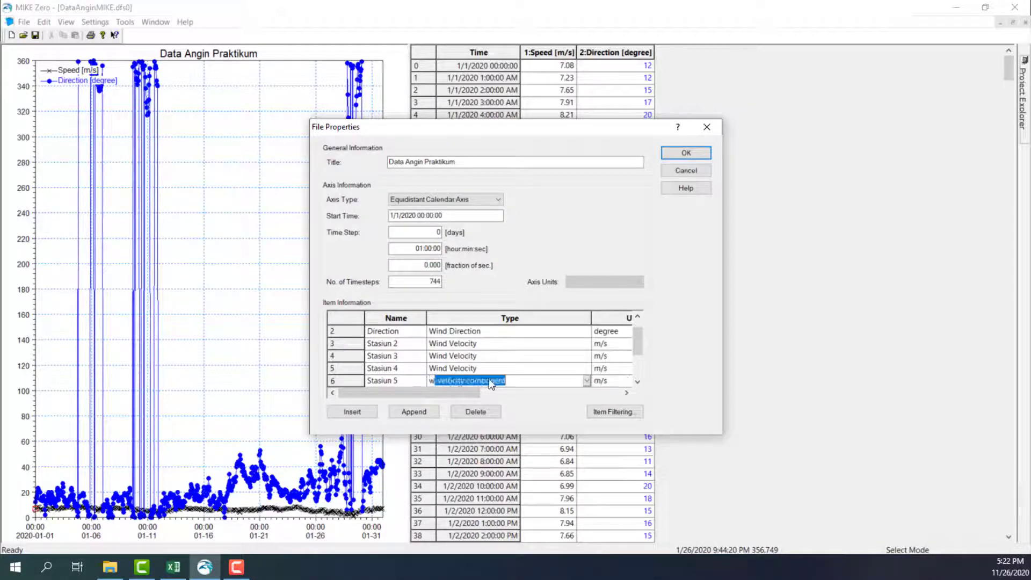
key("Return")
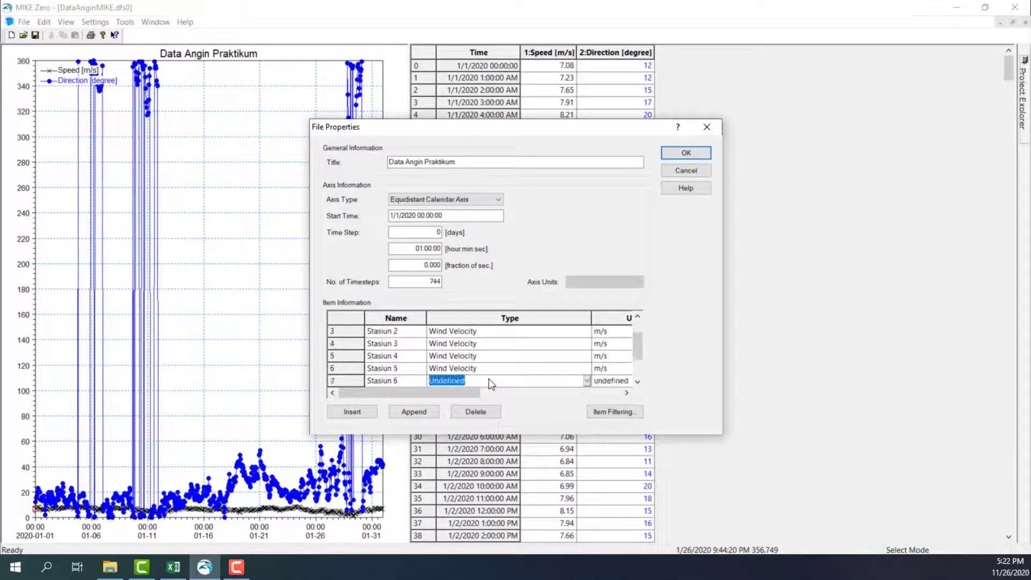
- Set the item types of Stasiun 6 and Stasiun 7 to Wind Direction and Stasiun 8 to Wind Velocity
type("Wind Directio")
key("Return")
type("Wind")
key("Return")
type("Wind V")
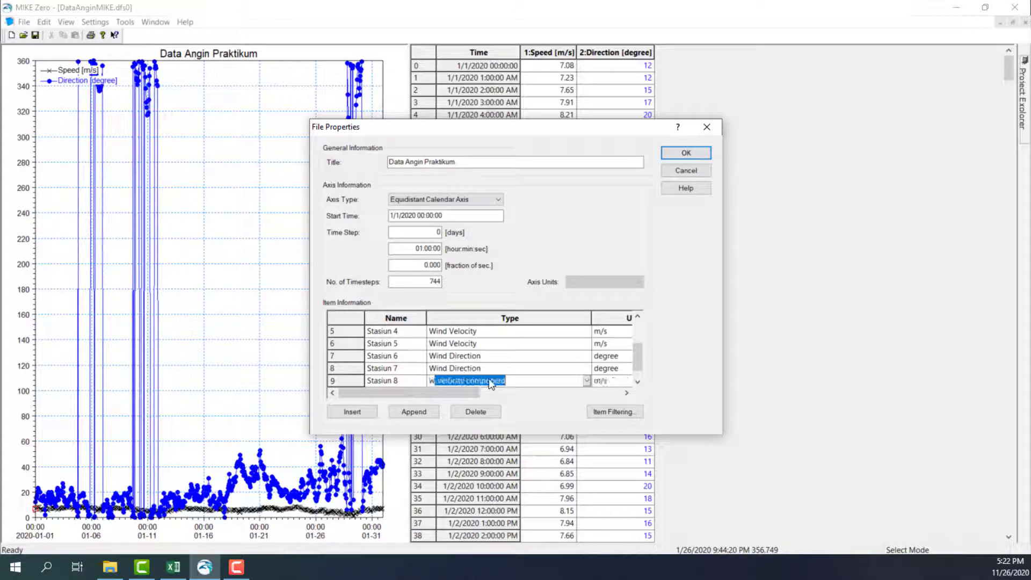
key("Return")
- Set the item type of Stasiun 7 to Wind Velocity
key("Up")
type("Wind")
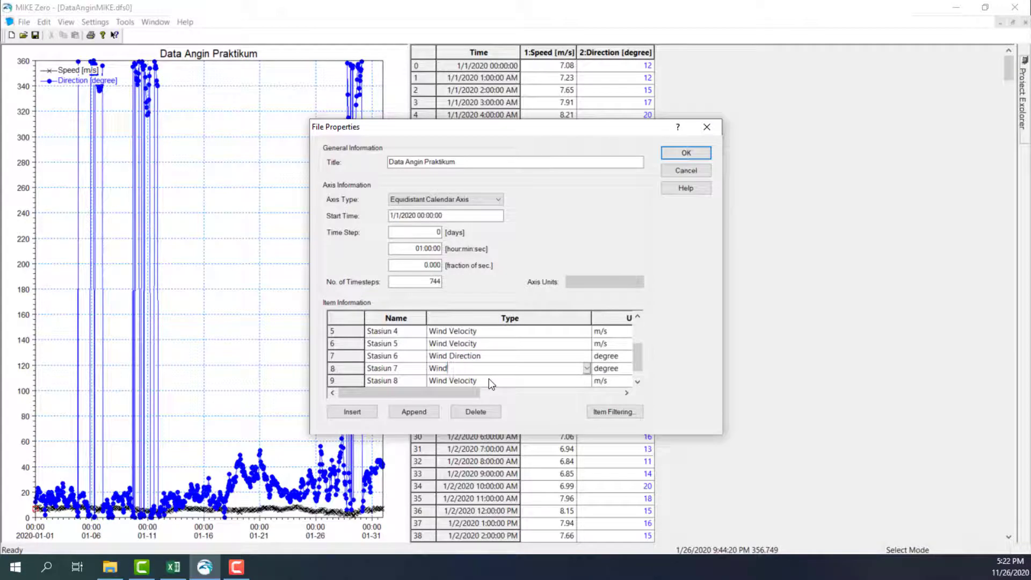
key("Up")
key("Down")
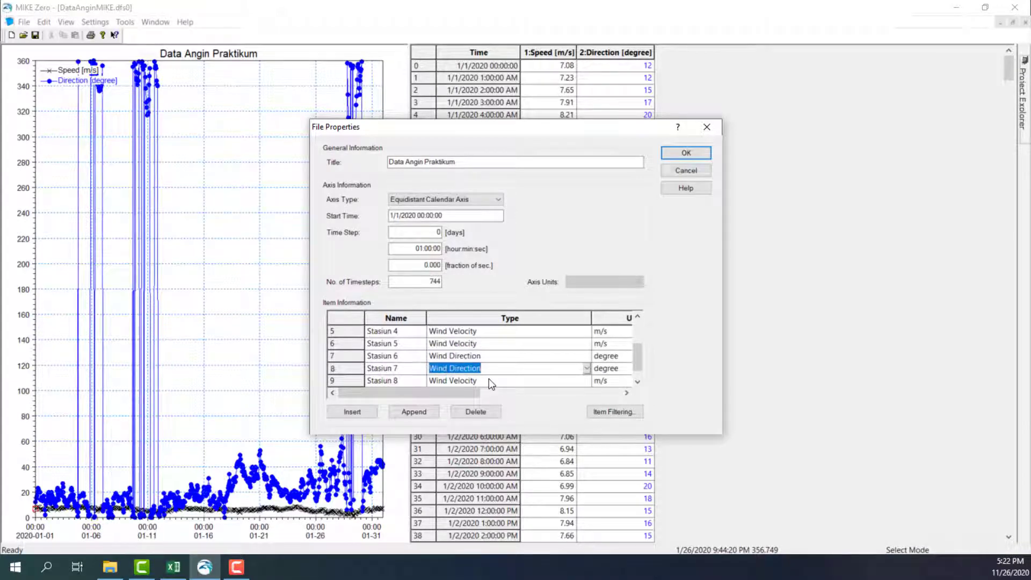
left_click(587, 368)
scroll(556, 392, "down", 5)
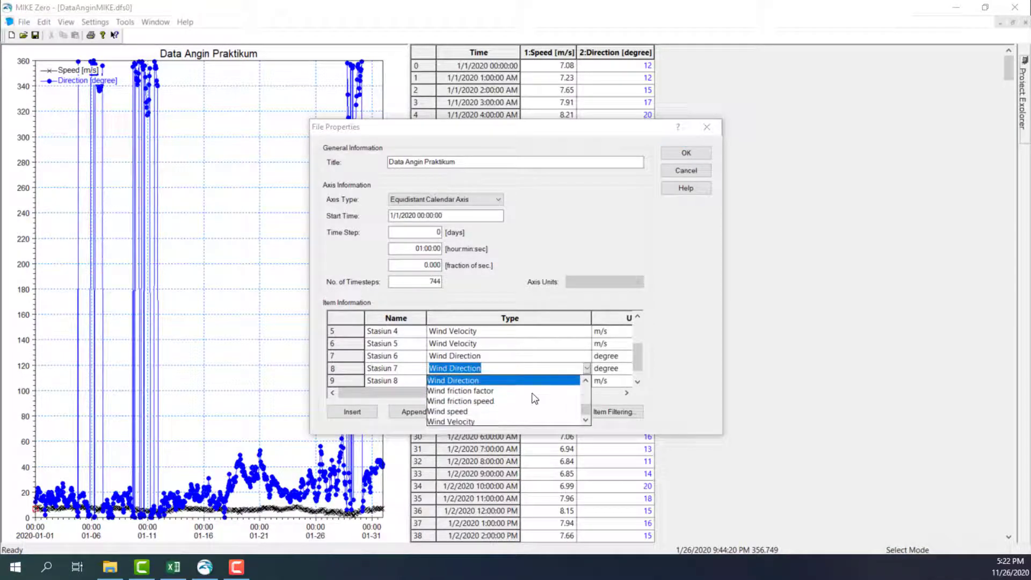
left_click(469, 391)
- Set the item type of Stasiun 6 to Wind Velocity
left_click(587, 356)
left_click(587, 356)
left_click(588, 356)
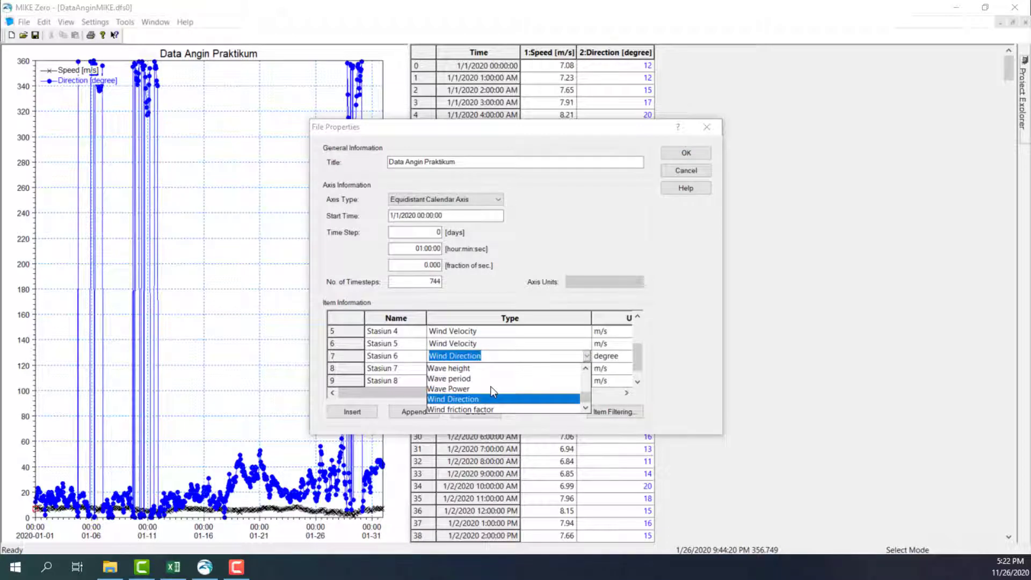
scroll(489, 385, "up", 1)
scroll(473, 393, "down", 2)
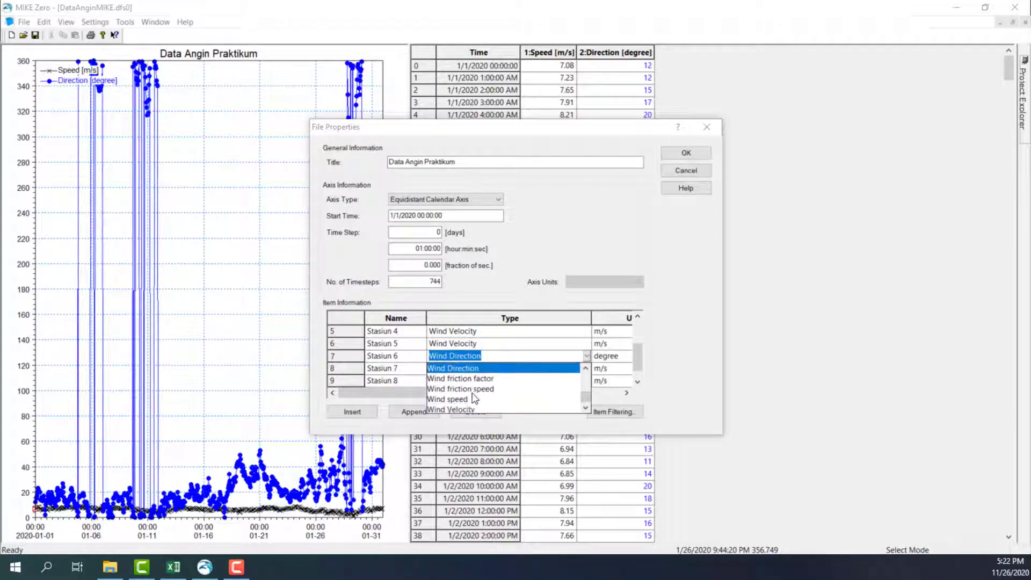
scroll(474, 399, "down", 1)
left_click(465, 378)
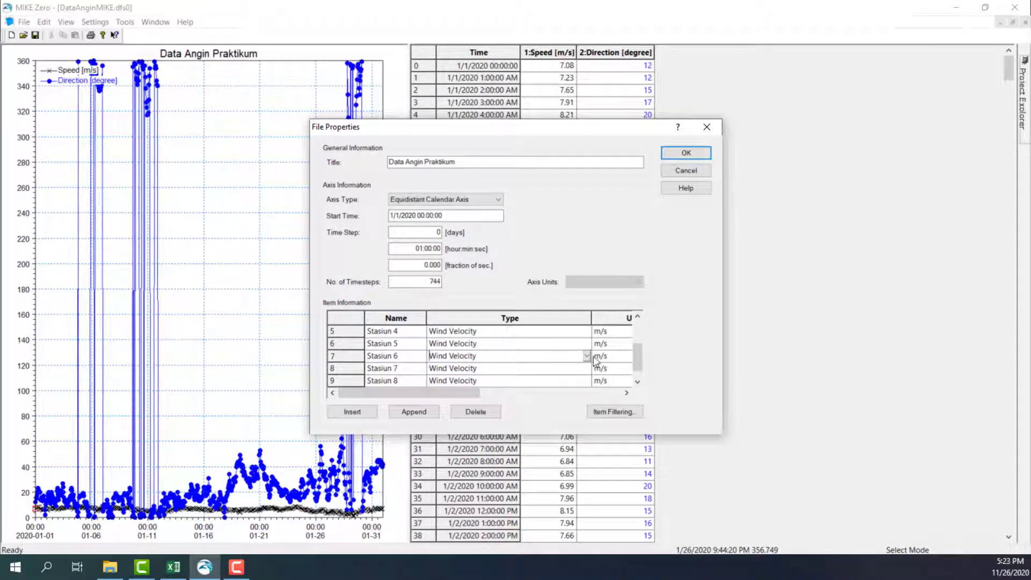
- Set the item type of Stasiun 9 to Wind Velocity and apply the file properties
scroll(631, 369, "down", 1)
left_click(537, 381)
type("Wind Velocity")
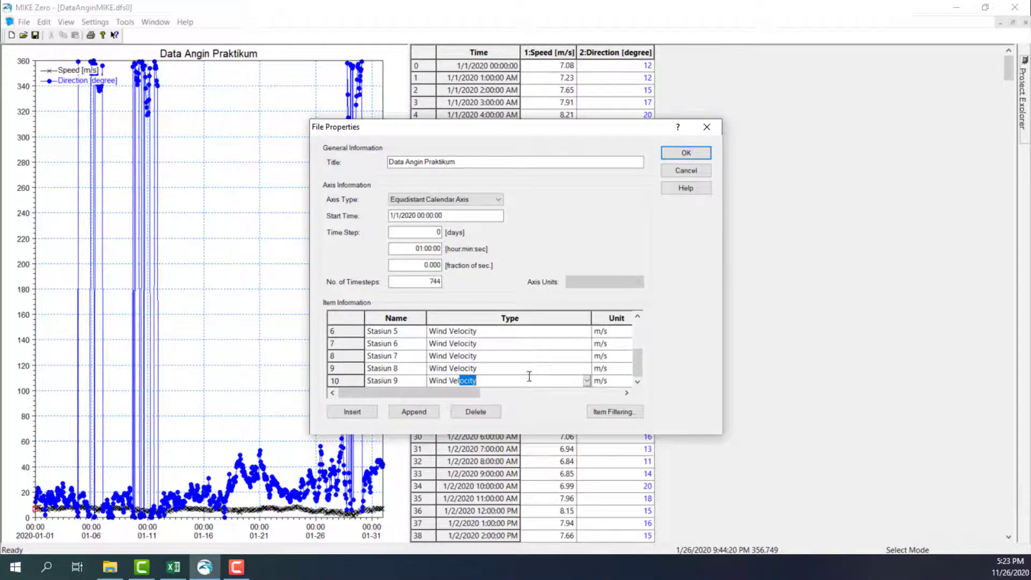
key("Up")
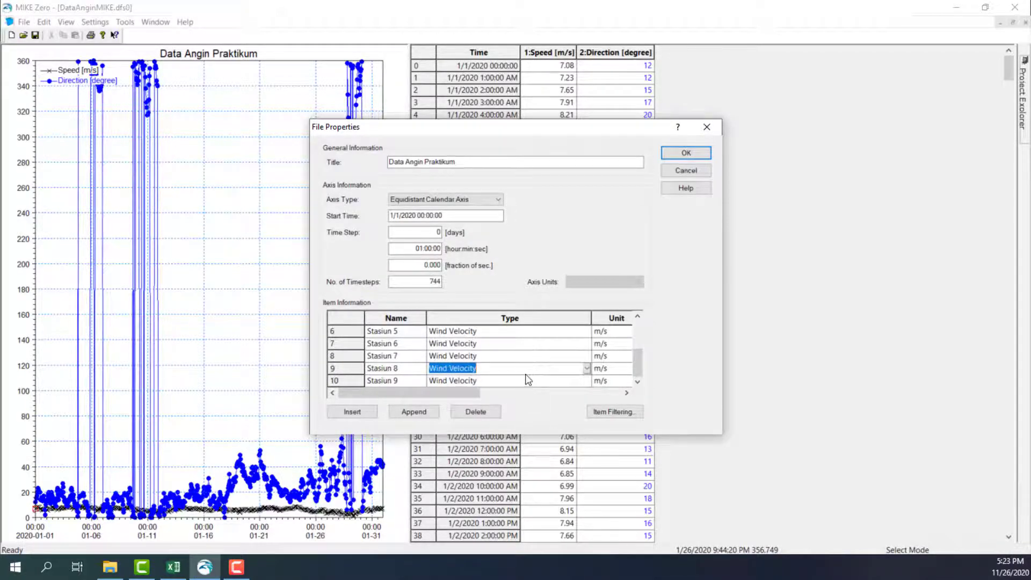
left_click(686, 153)
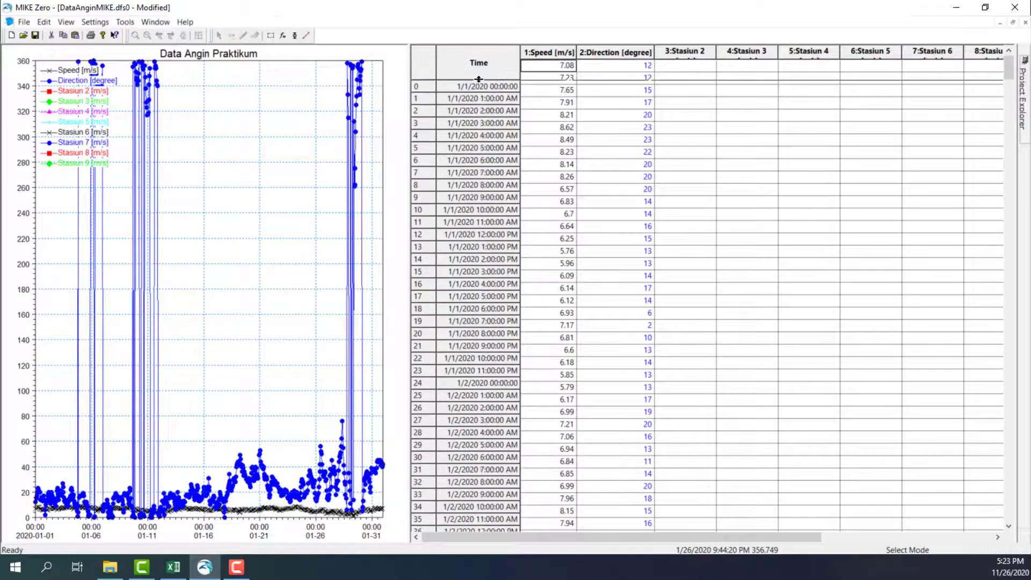
- Heighten the data table's header row so each item's name and unit fit on two lines
left_click_drag(483, 59, 483, 80)
mouse_move(682, 537)
left_mouse_down()
mouse_move(885, 550)
mouse_move(685, 544)
left_mouse_up()
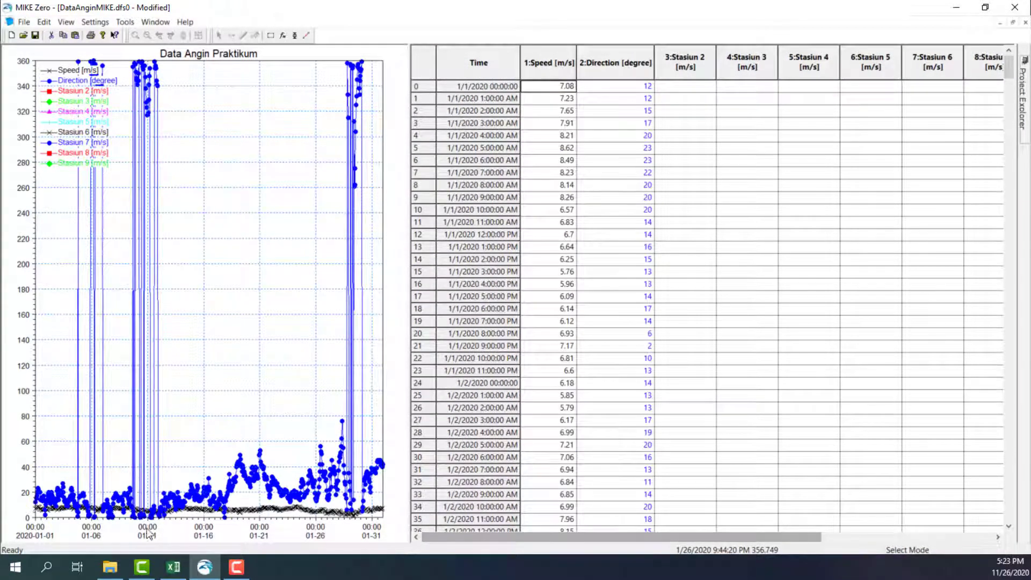
- Switch to DataAngin.xls in Excel and copy the St. 2 Kecepatan values V2:V745 on Sheet2, without the Max, Min and Ave rows
left_click(173, 567)
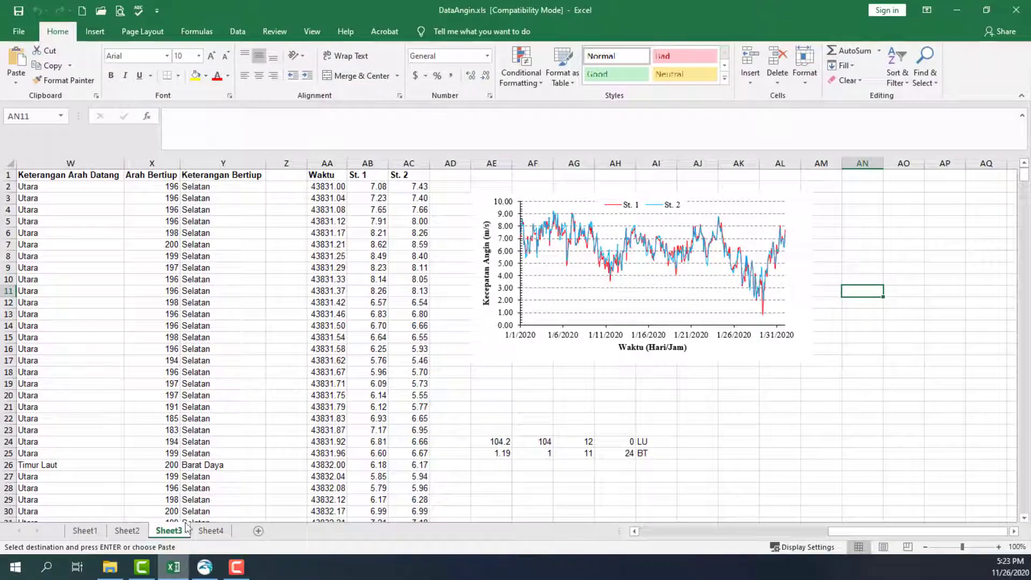
left_click(110, 532)
left_click(363, 403)
key("ctrl+Left")
key("ctrl+Left")
key("ctrl+Left")
key("ctrl+Left")
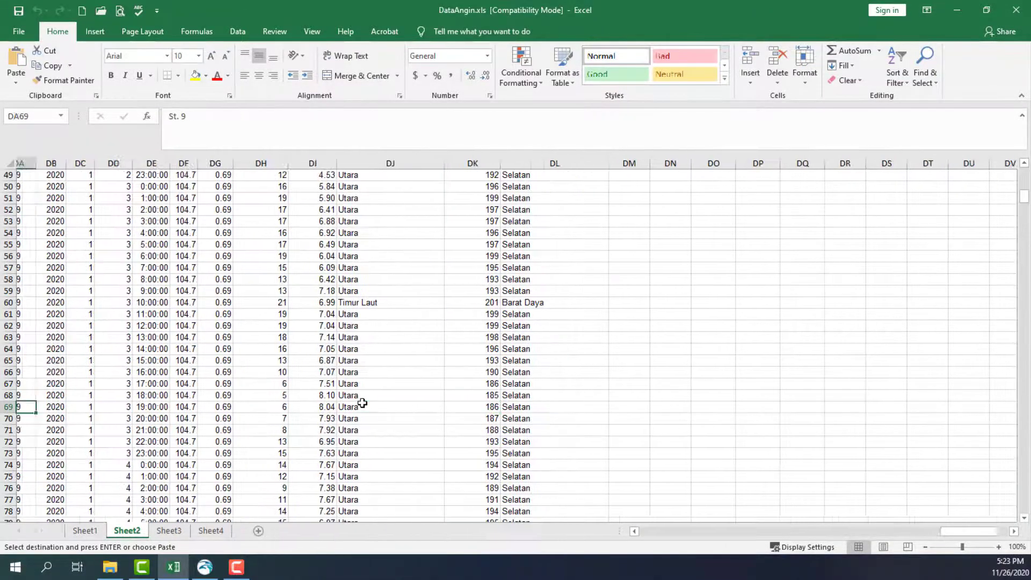
key("ctrl+Home")
key("Right")
key("Right")
key("Right")
key("ctrl+Right")
key("ctrl+Right")
key("Right")
key("Right")
key("Right")
key("Right")
key("Right")
key("Right")
key("Right")
key("Right")
key("Right")
key("Right")
key("Right")
key("Right")
key("Right")
key("Right")
key("Left")
key("Left")
key("Left")
key("Left")
key("Left")
key("Left")
key("Left")
key("Down")
key("Right")
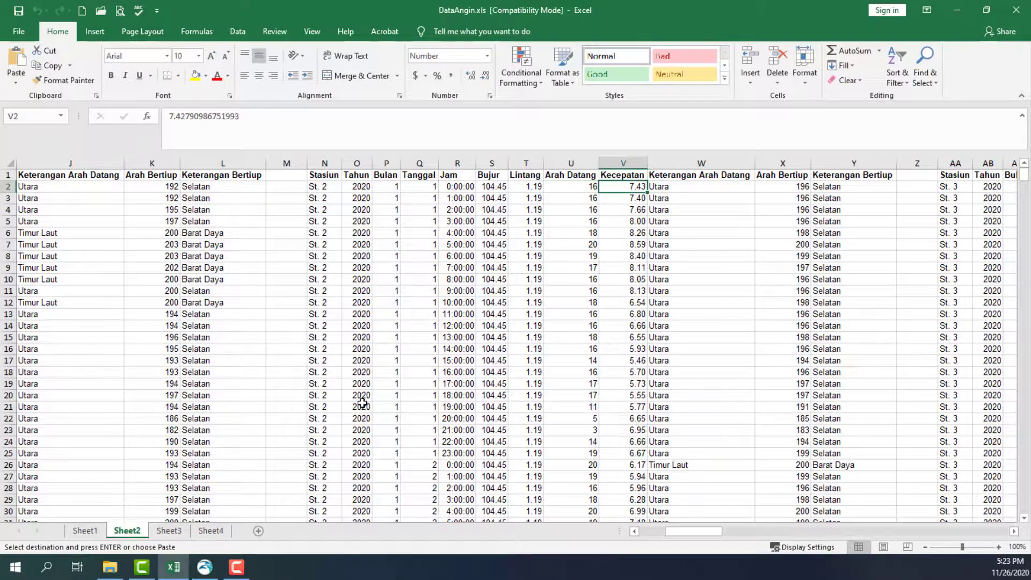
key("ctrl+shift+Down")
key("shift+Up")
key("shift+Up")
key("shift+Up")
key("ctrl+c")
- Return to MIKE Zero and paste the copied St. 2 speeds into the Stasiun 2 column
key("alt+Tab")
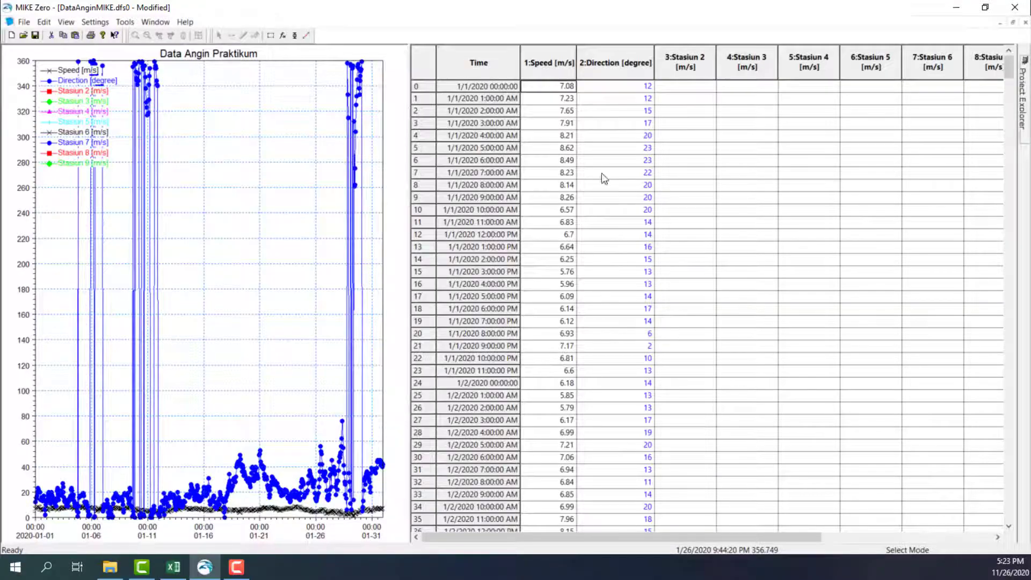
left_click(669, 73)
key("ctrl+v")
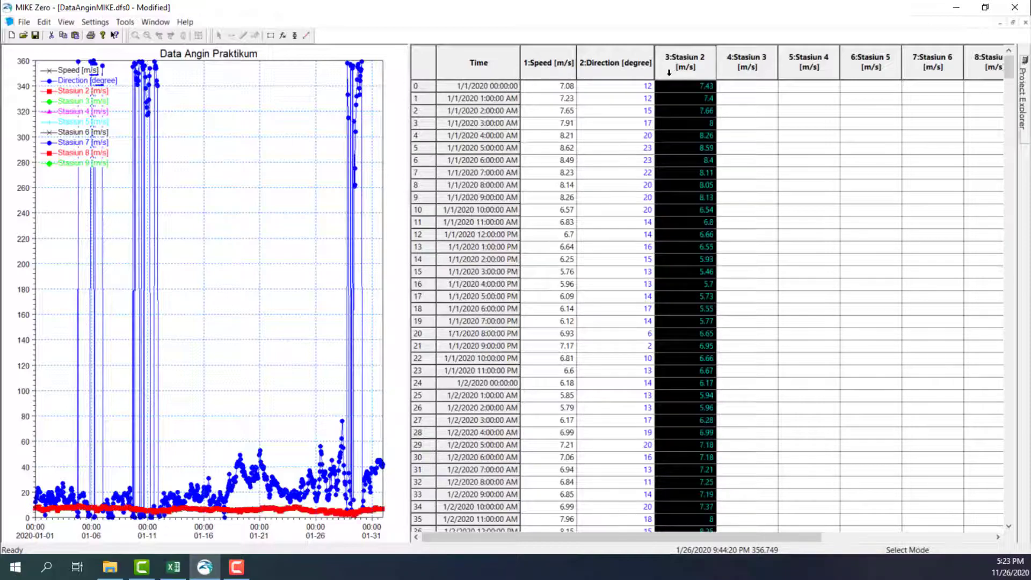
- Switch to Excel and copy the St. 3 Kecepatan values AI2:AI745 on Sheet2, excluding the Max, Min and Ave rows
key("alt+Tab")
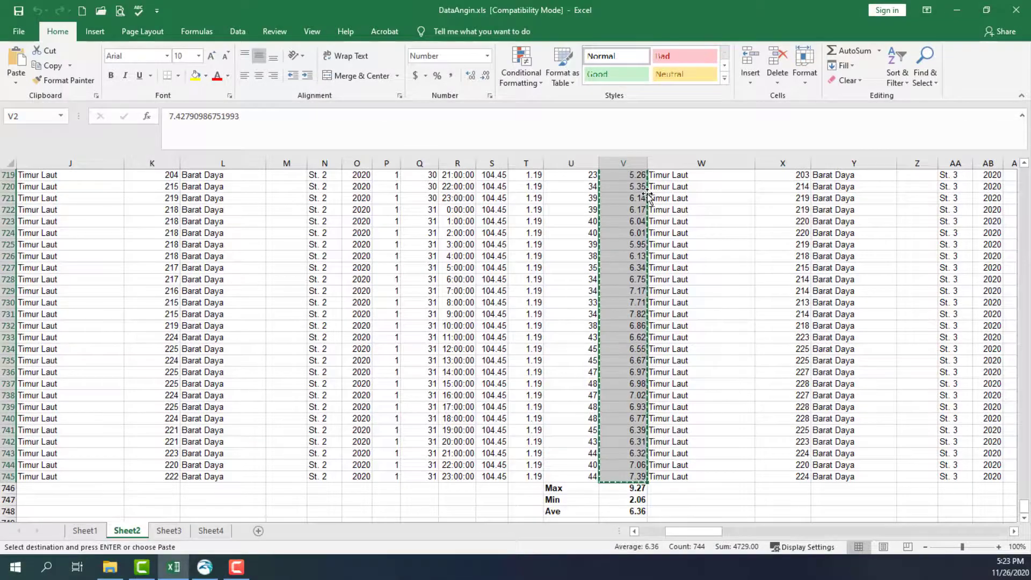
key("Up")
key("Right")
key("Right")
key("Right")
key("Right")
key("Right")
key("Right")
key("Right")
key("Right")
key("Right")
key("Right")
key("Right")
key("Right")
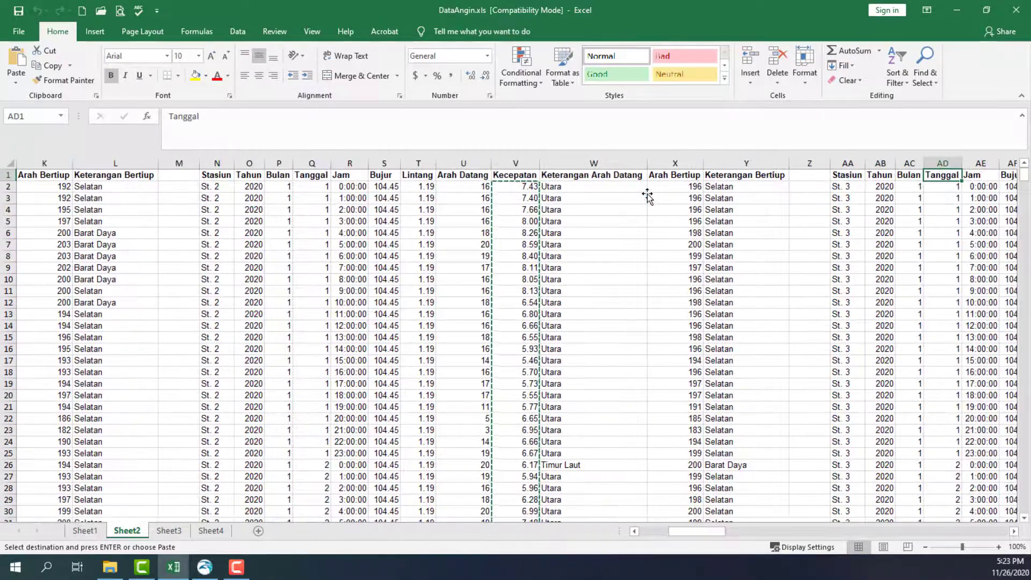
key("Down")
key("Left")
key("Right")
key("Right")
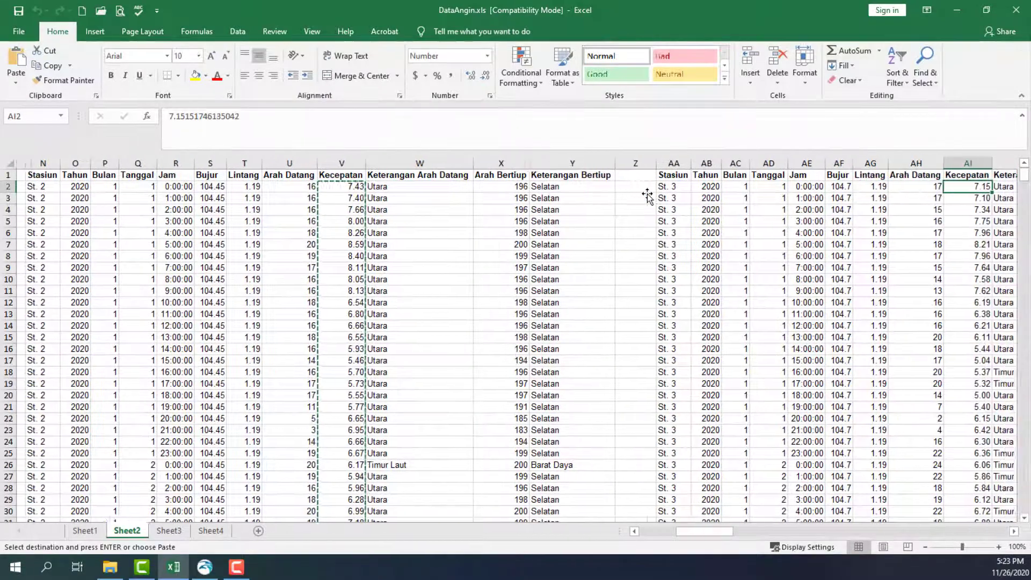
key("ctrl+shift+Down")
key("ctrl+c")
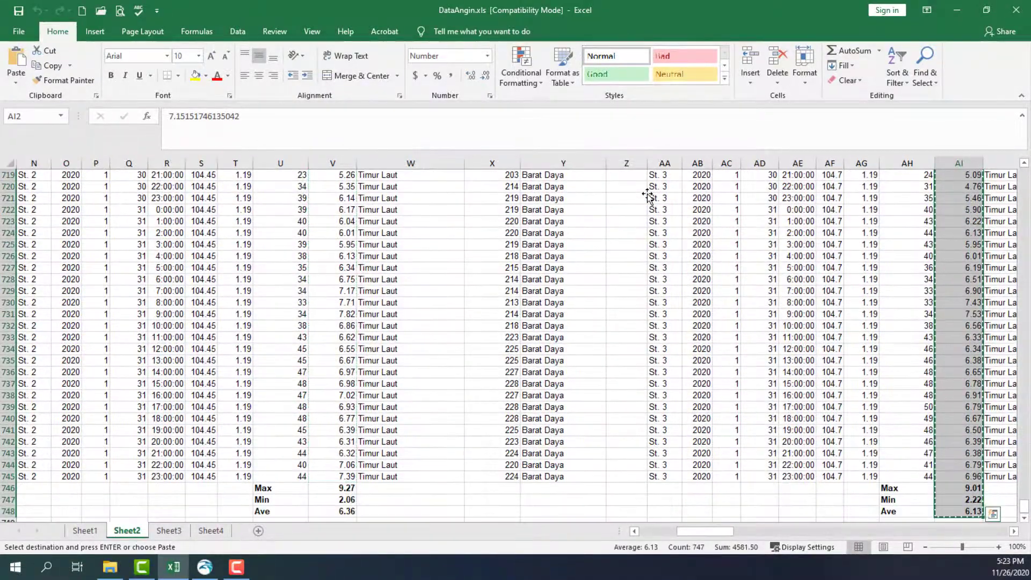
key("ctrl+Up")
key("ctrl+Down")
key("ctrl+Up")
key("Down")
key("ctrl+shift+Down")
key("shift+Up")
key("shift+Up")
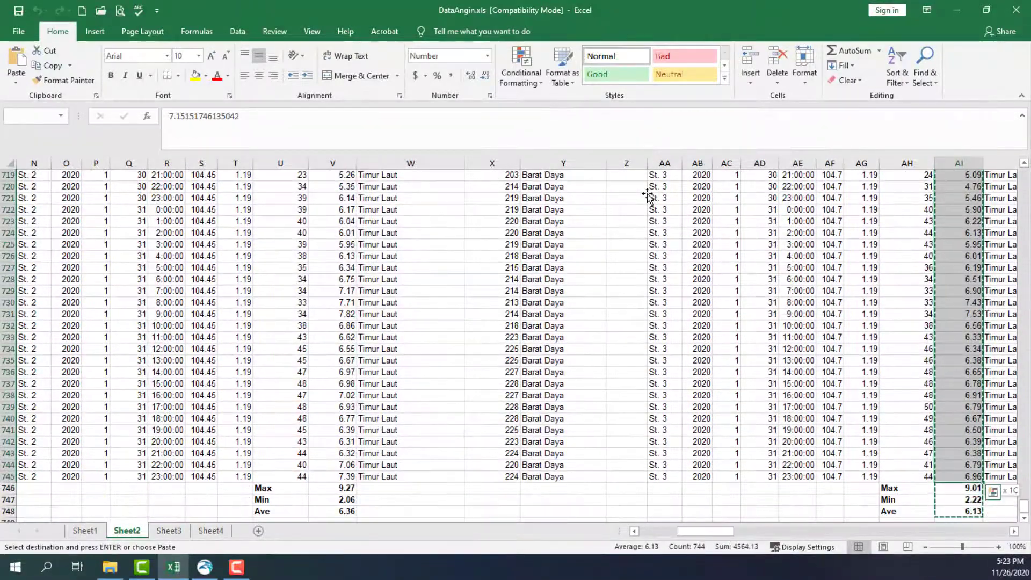
- Return to MIKE Zero and paste the copied St. 3 speeds into the Stasiun 3 column
key("alt+Tab")
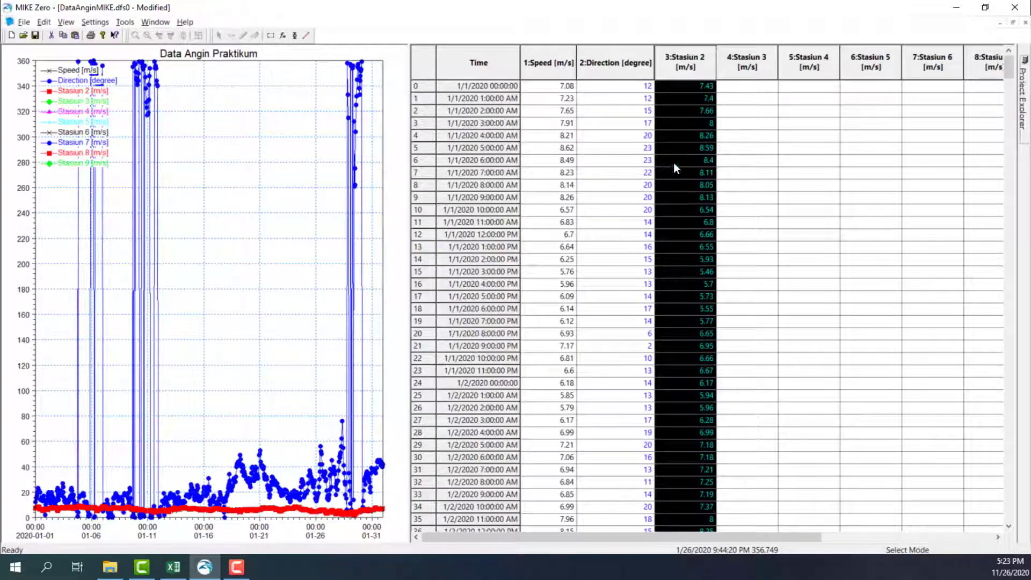
left_click(746, 72)
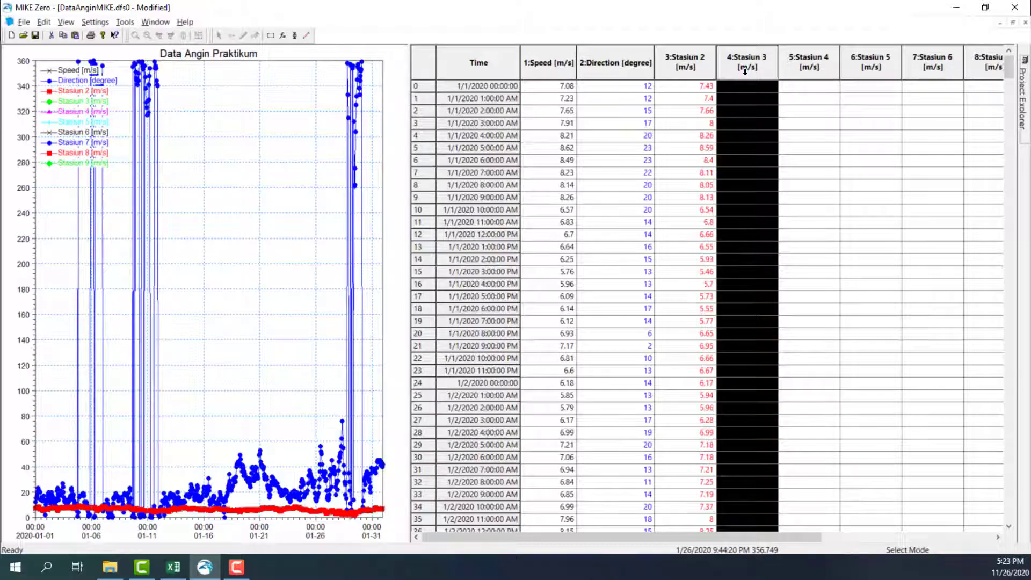
key("ctrl+v")
left_click(817, 89)
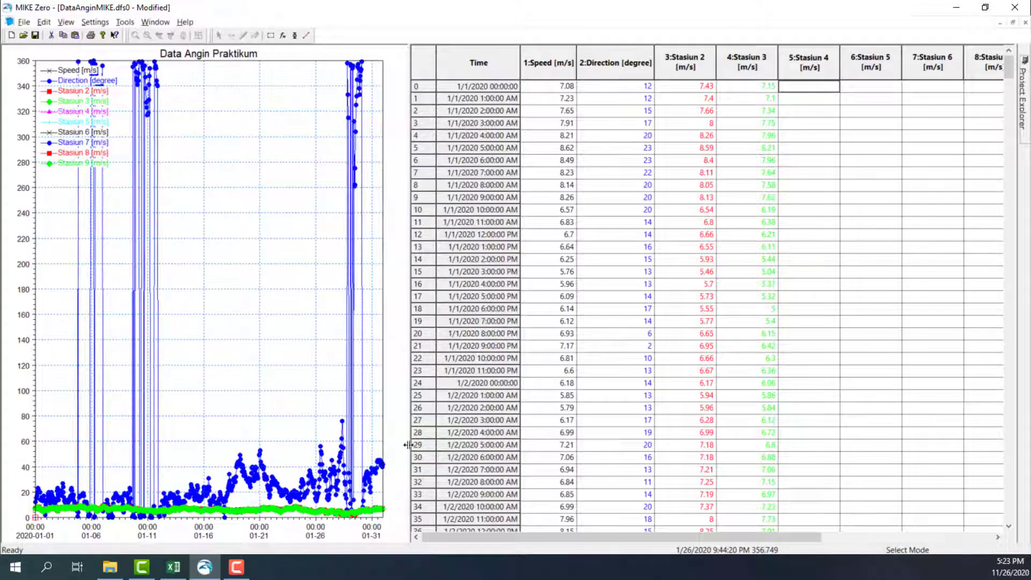
- Switch to Excel and copy the St. 4 Kecepatan values AV2:AV745 on Sheet2, leaving out the summary rows
left_click(173, 566)
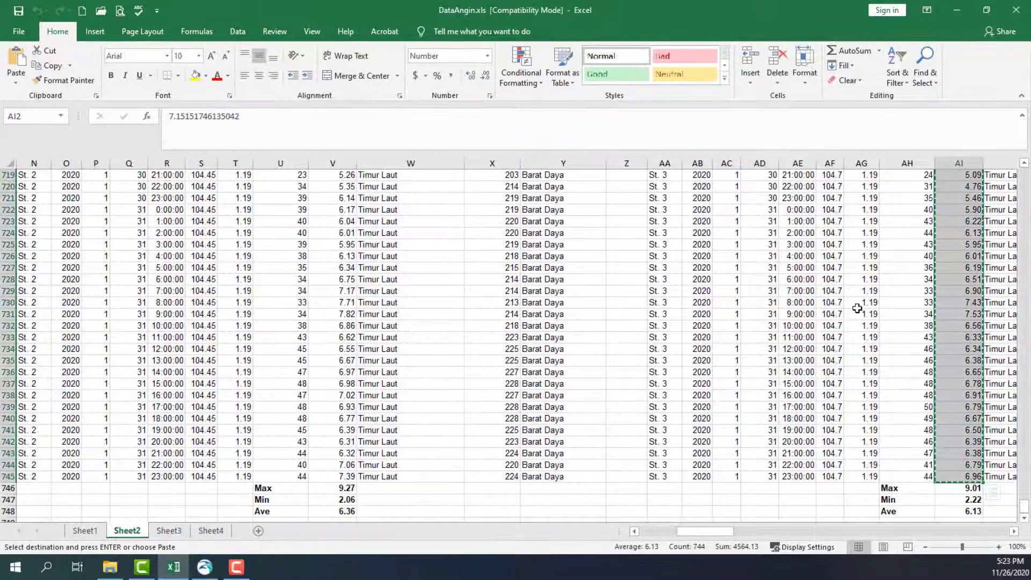
key("Right")
key("Right")
key("Right")
key("Right")
key("Right")
key("Left")
key("Left")
key("Left")
key("Left")
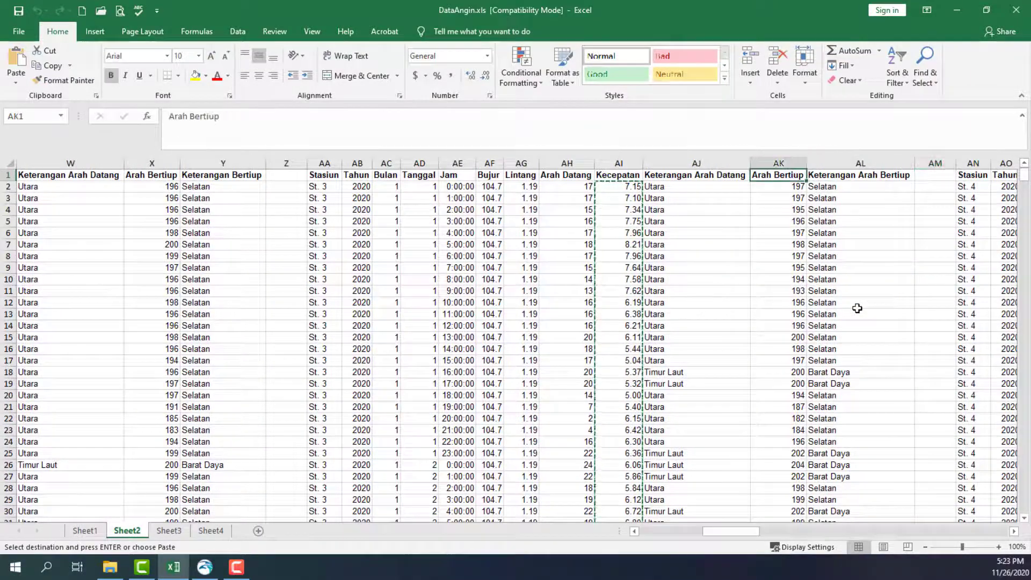
key("Down")
key("Right")
key("Right")
key("Right")
key("Right")
key("Right")
key("Right")
key("Right")
key("Right")
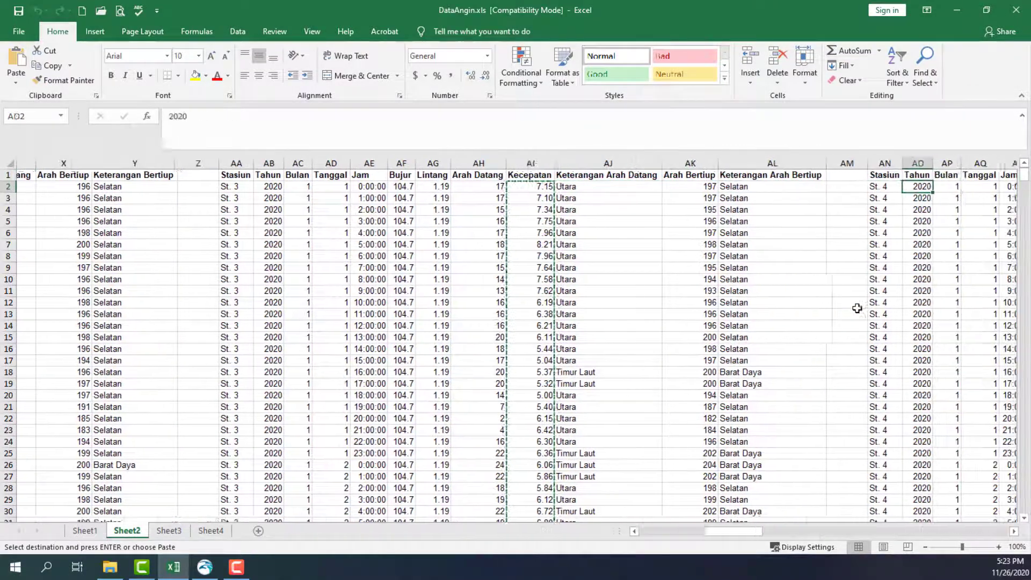
key("Right")
key("Right")
key("Right")
key("Right")
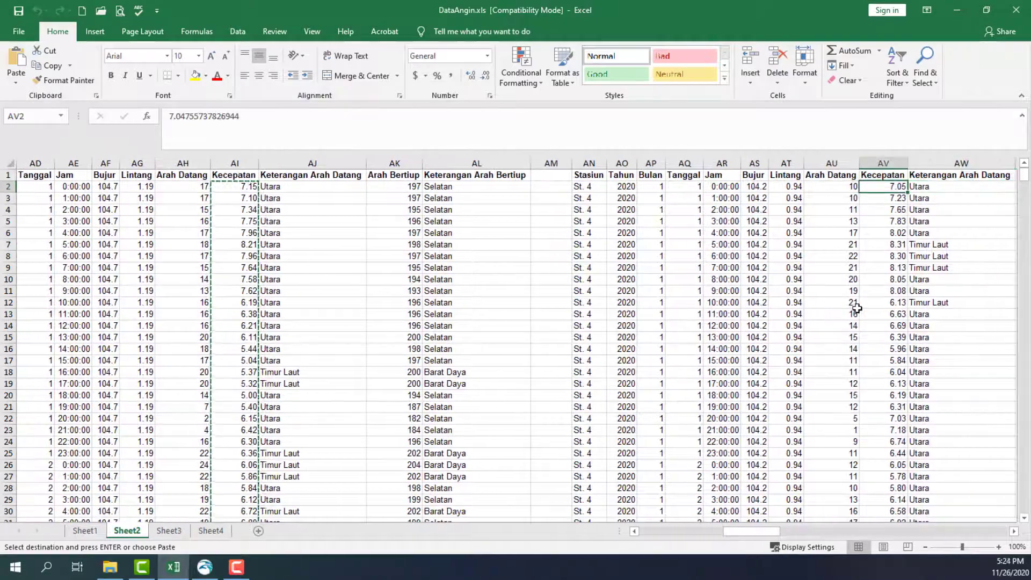
key("ctrl+shift+Down")
key("ctrl+c")
- Return to MIKE Zero and paste the copied St. 4 speeds into the Stasiun 4 column
key("alt+Tab")
left_click(813, 62)
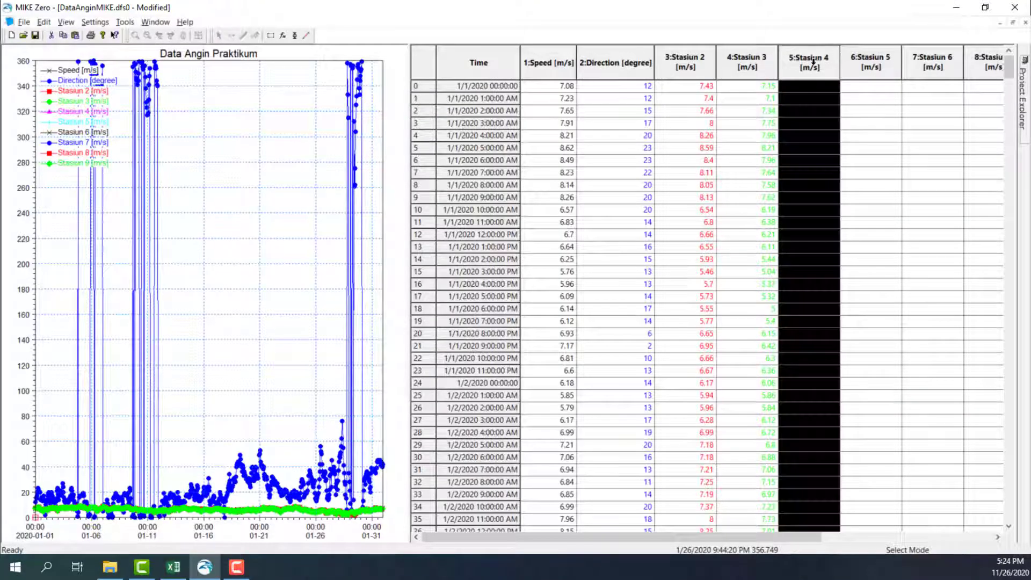
key("ctrl+v")
- Switch to Excel and copy the St. 5 Kecepatan values BI2:BI745 on Sheet2, leaving out the summary rows
key("alt+Tab")
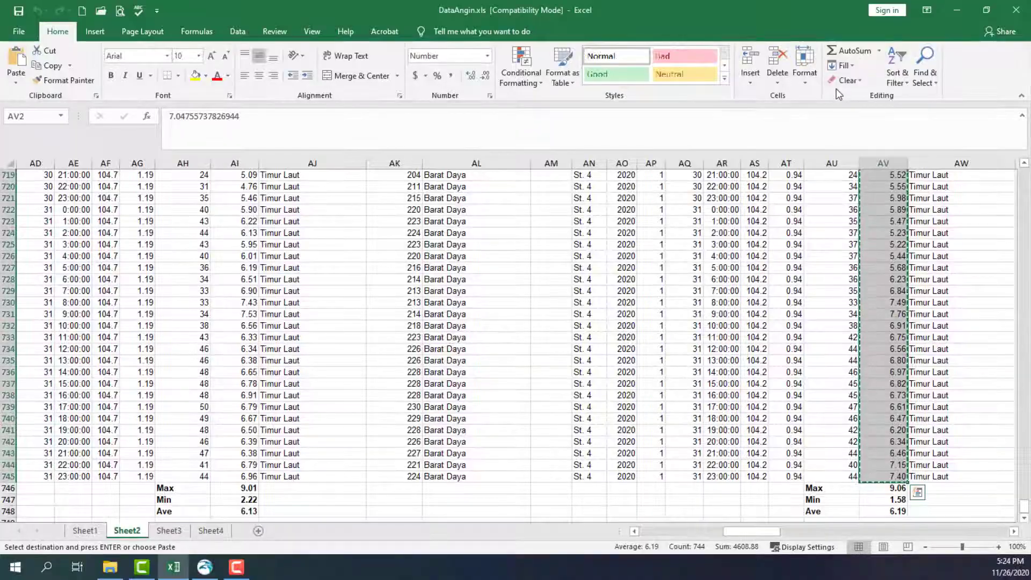
key("ctrl+Up")
key("ctrl+Right")
key("ctrl+Right")
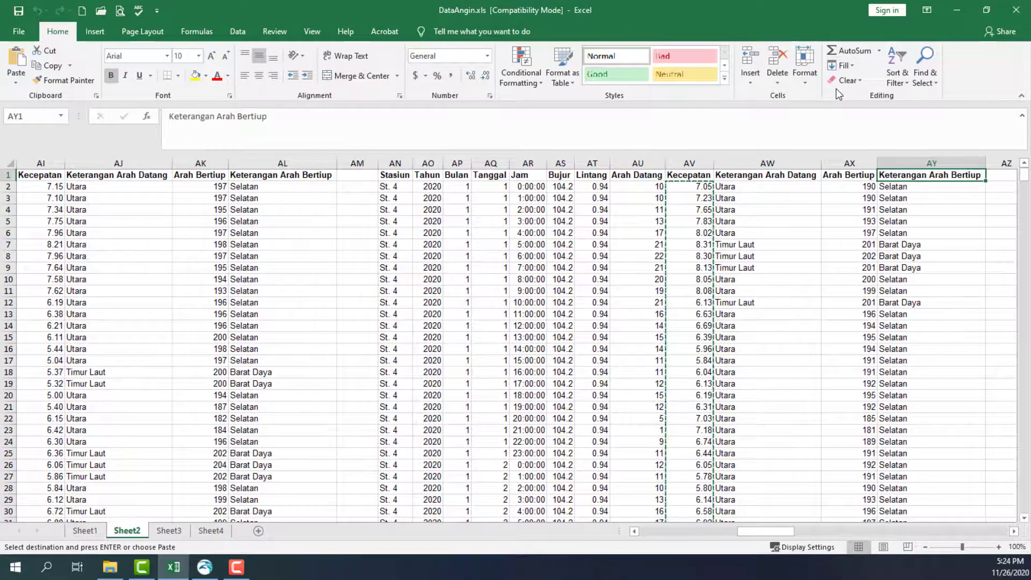
key("ctrl+Right")
key("Down")
key("Left")
key("Left")
key("Right")
key("Left")
key("Left")
key("ctrl+shift+Down")
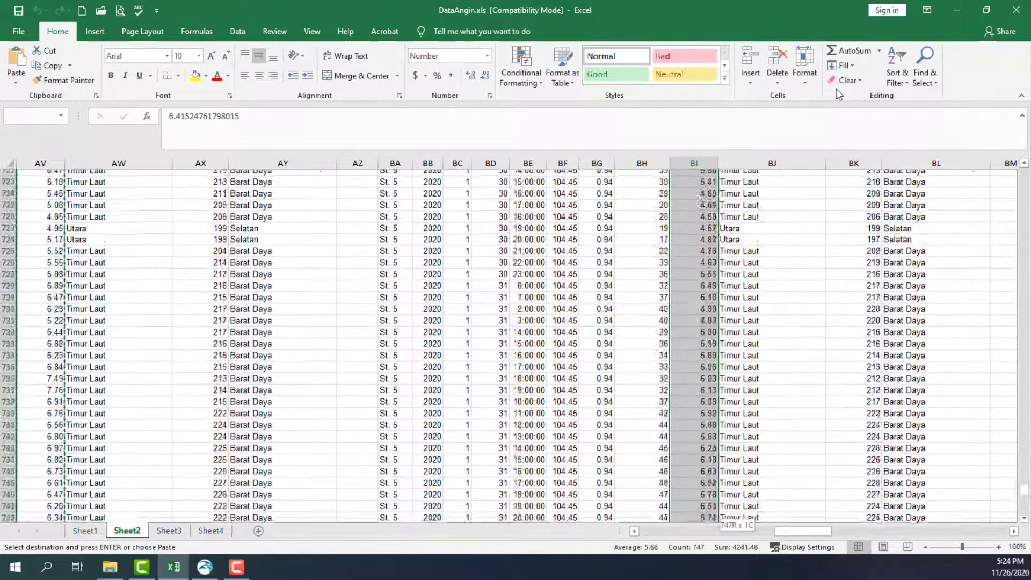
key("shift+Up")
key("shift+Up")
key("shift+Up")
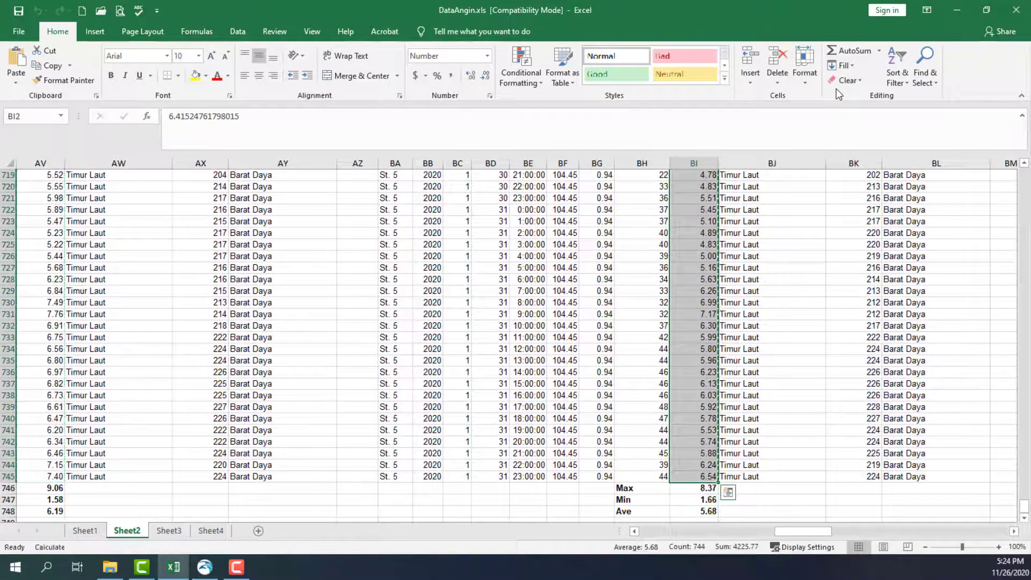
key("ctrl+c")
key("ctrl+Up")
- Return to MIKE Zero and paste the copied St. 5 speeds into the Stasiun 5 column
key("alt+Tab")
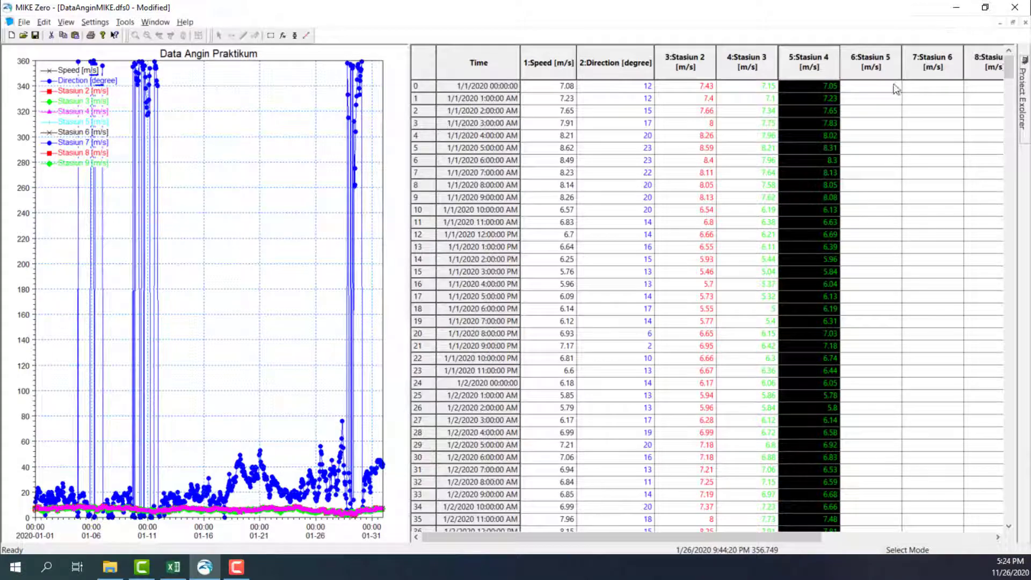
left_click(870, 66)
- Copy the St. 6 Kecepatan values BV2:BV745 from Sheet2 in Excel and paste them into the Stasiun 6 column in MIKE Zero
key("alt+Tab")
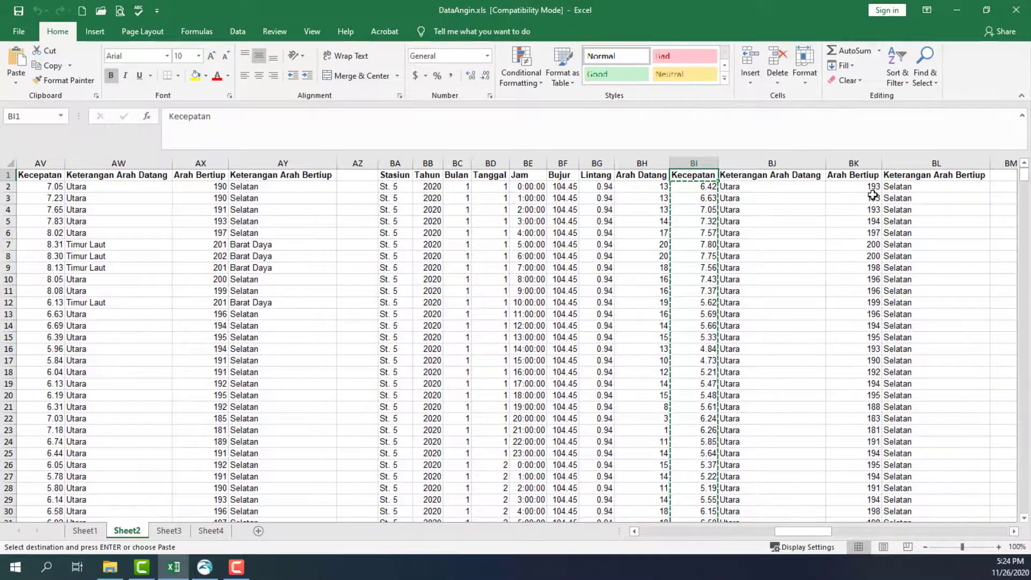
key("ctrl+Down")
key("ctrl+Right")
key("ctrl+Up")
key("Left")
key("Right")
key("Right")
key("ctrl+v")
key("Down")
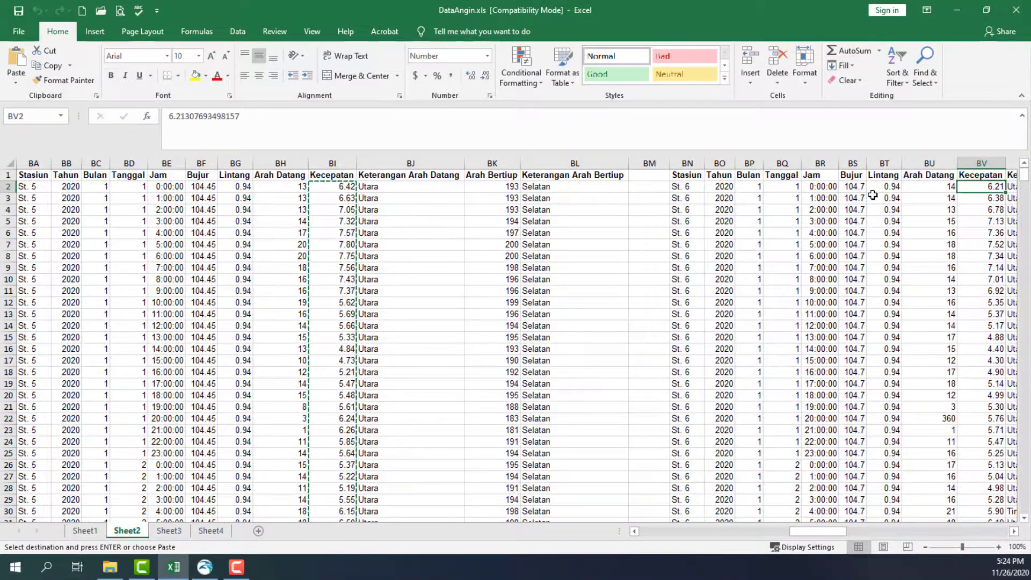
key("ctrl+shift+Down")
key("ctrl+c")
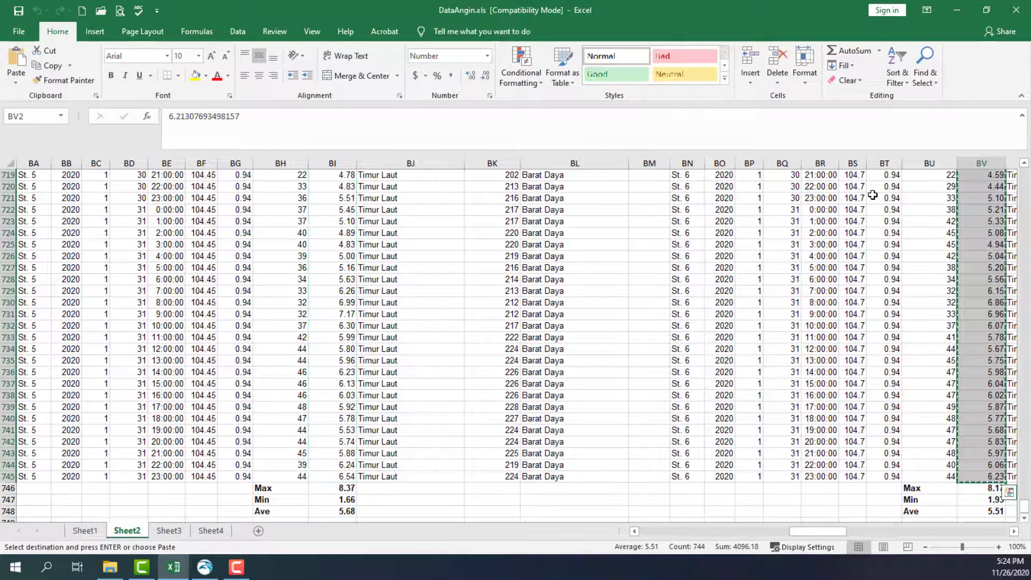
key("alt+Tab")
left_click(944, 56)
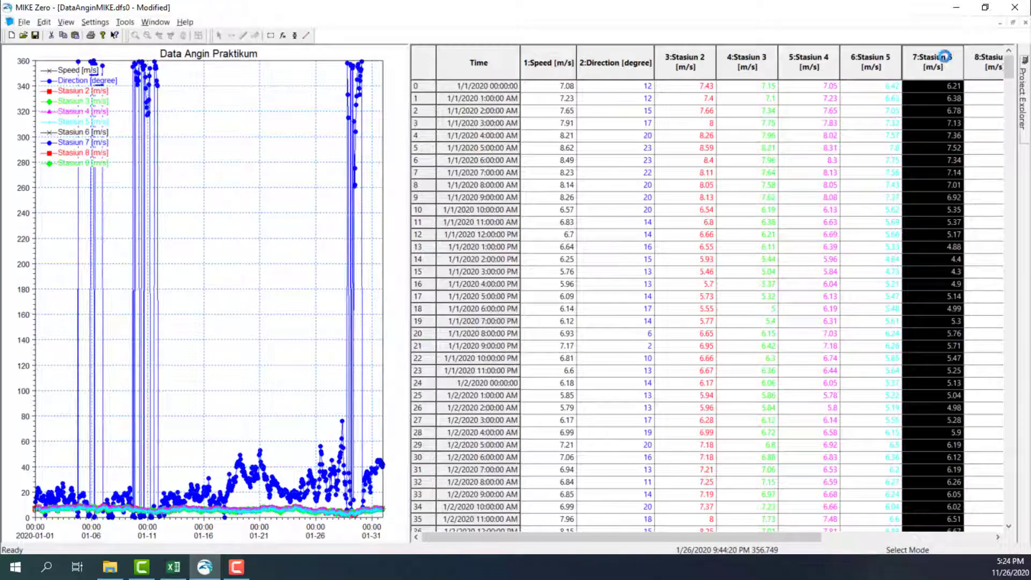
- Switch to Excel and copy the St. 7 Kecepatan values CI2:CI745 on Sheet2, leaving out the summary rows
key("alt+Tab")
key("Up")
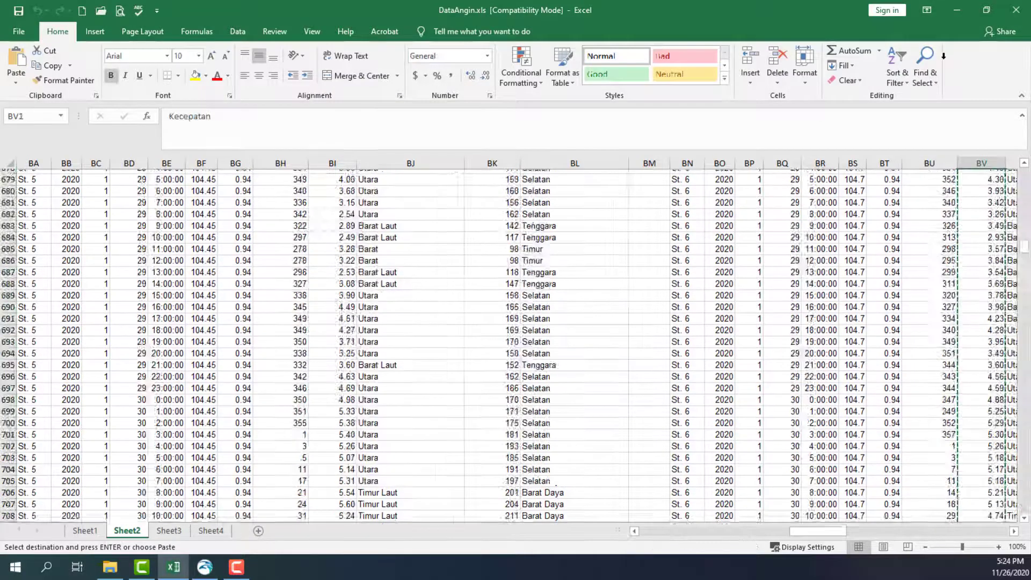
key("Right")
key("Right")
key("Right")
key("Right")
key("Right")
key("Right")
key("Right")
key("Right")
key("Right")
key("Right")
key("Right")
key("Right")
key("Right")
key("Right")
key("Right")
key("Right")
key("Left")
key("Left")
key("Down")
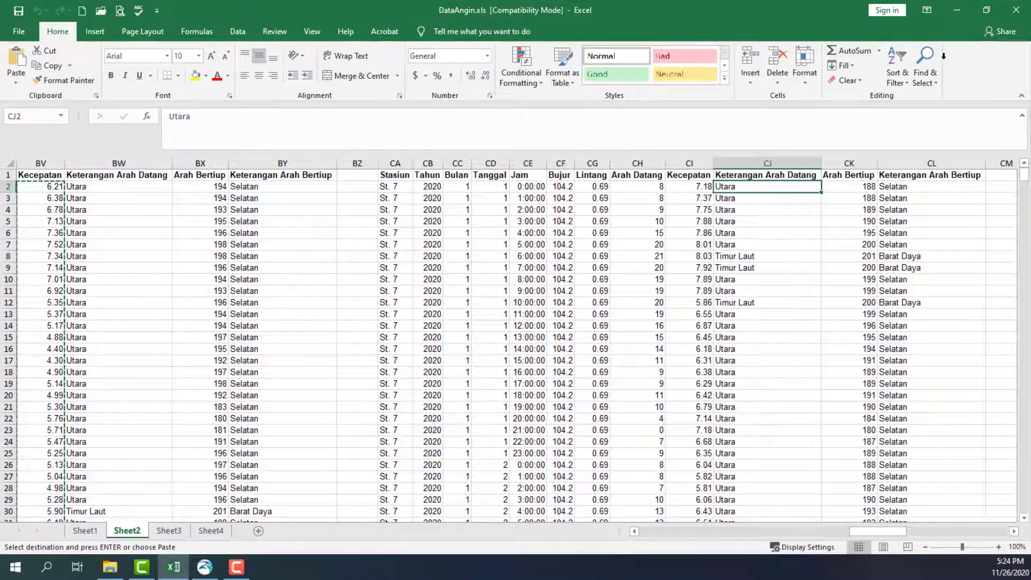
key("Left")
key("ctrl+shift+Down")
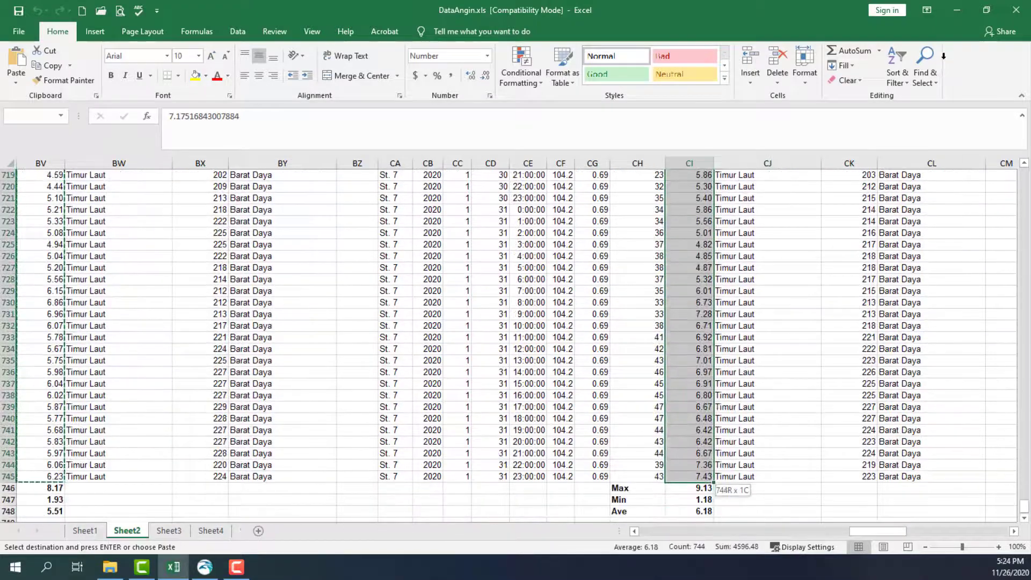
key("ctrl+c")
- Return to MIKE Zero and paste the copied St. 7 speeds into the Stasiun 7 column
key("alt+Tab")
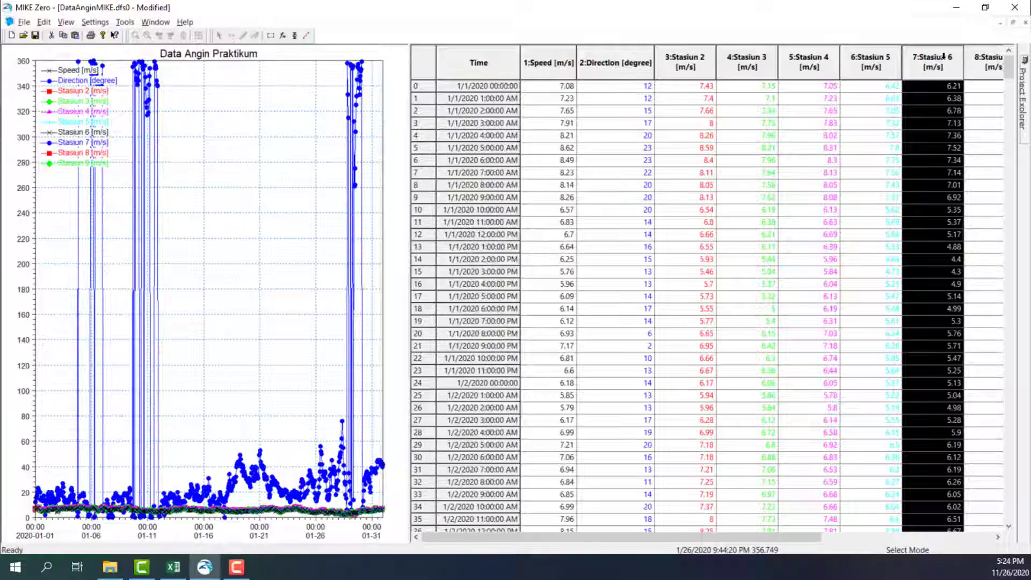
left_click(983, 63)
key("ctrl+v")
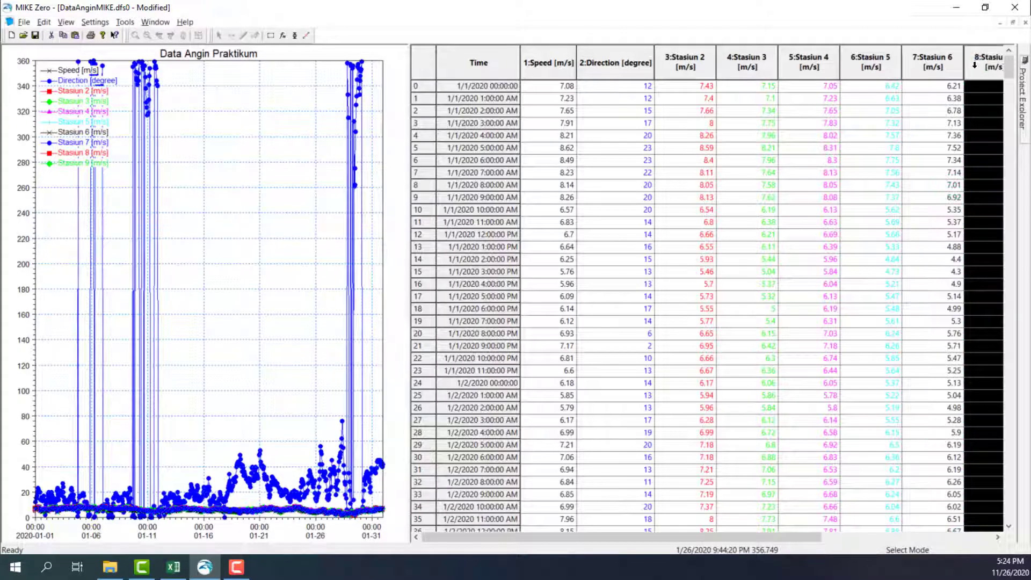
left_click_drag(707, 535, 836, 534)
- Switch to Excel and copy the St. 8 Kecepatan values CV2:CV745 on Sheet2, leaving out the summary rows
key("alt+Tab")
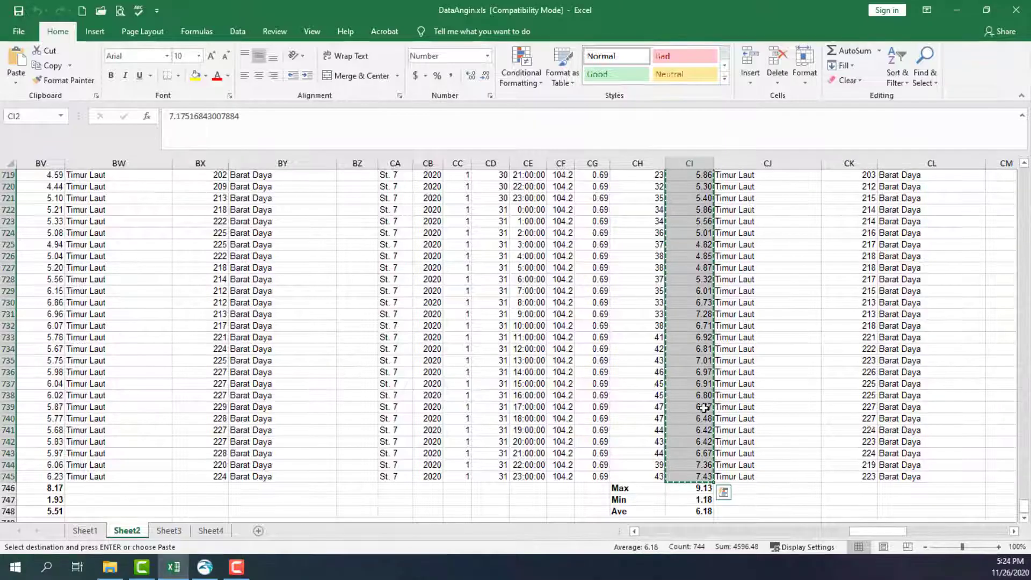
key("ctrl+Up")
key("Right")
key("Right")
key("Right")
key("Right")
key("Right")
key("Right")
key("Right")
key("Right")
key("Right")
key("Right")
key("Right")
key("Right")
key("Right")
key("Right")
key("Right")
key("Left")
key("Down")
key("Right")
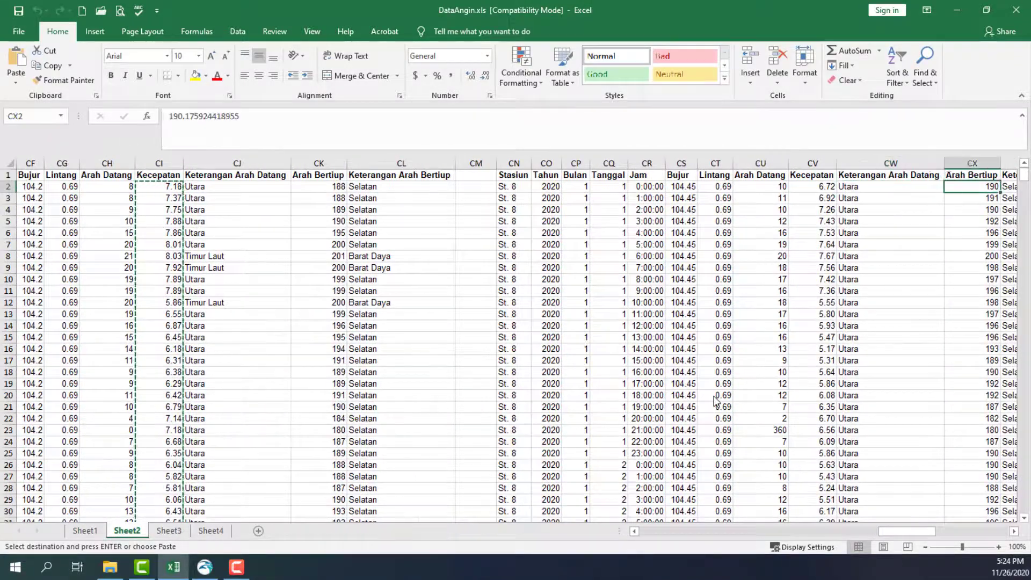
key("Right")
key("Left")
key("Left")
key("Left")
key("ctrl+shift+Down")
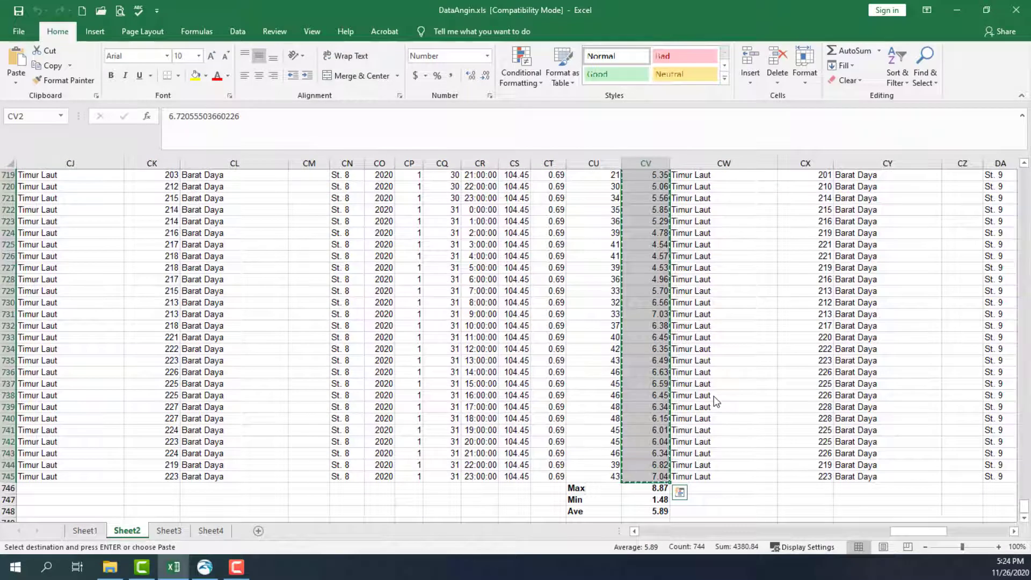
- Return to MIKE Zero and paste the copied St. 8 speeds into the Stasiun 8 column
key("alt+Tab")
left_click(912, 72)
key("ctrl+v")
- Switch to Excel and copy the St. 9 Kecepatan values DI2:DI745 on Sheet2, leaving out the summary rows
key("alt+Tab")
left_click(850, 210)
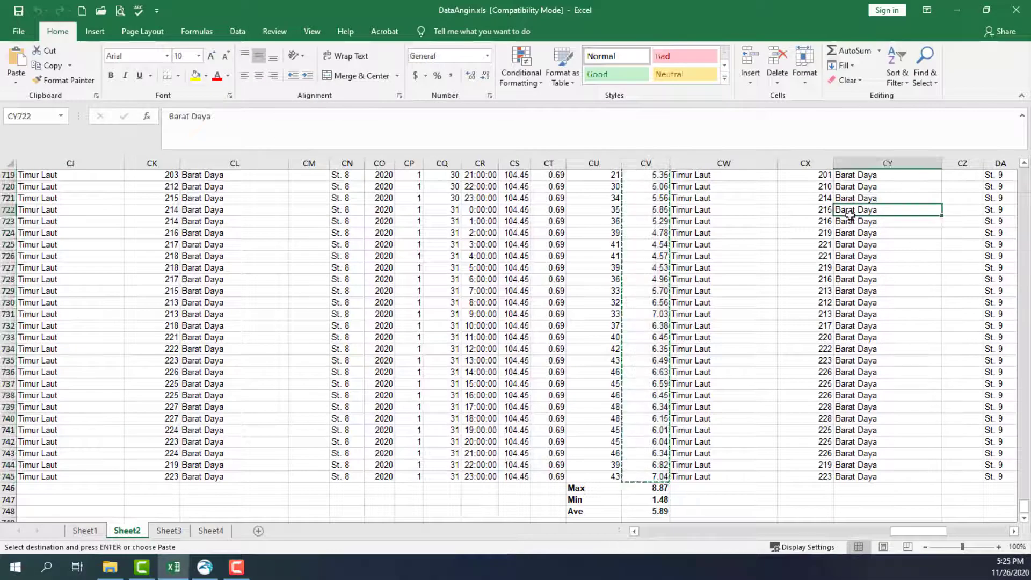
key("ctrl+Up")
key("ctrl+Right")
key("Right")
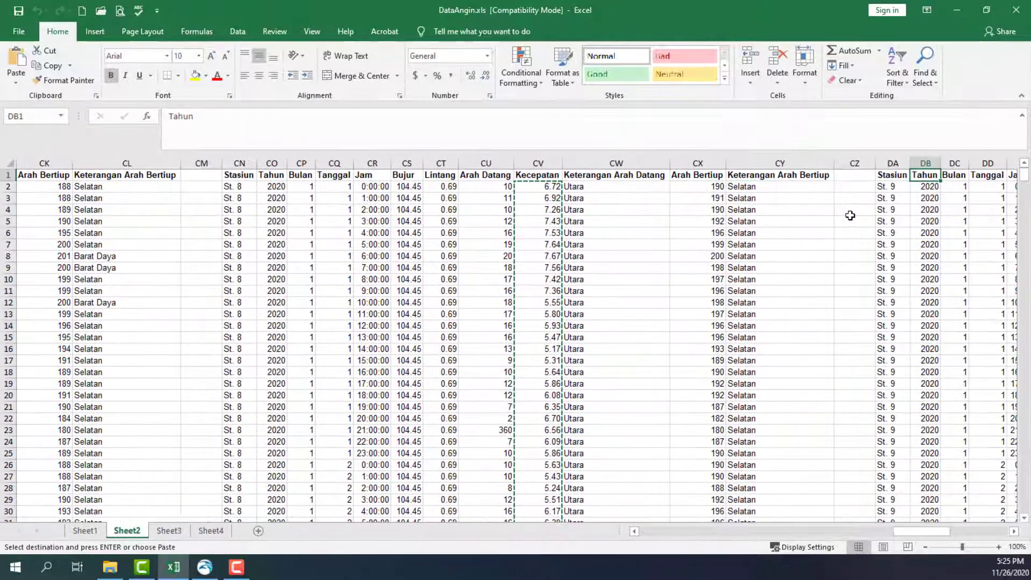
key("ctrl+Right")
key("Left")
key("Left")
key("Down")
key("Right")
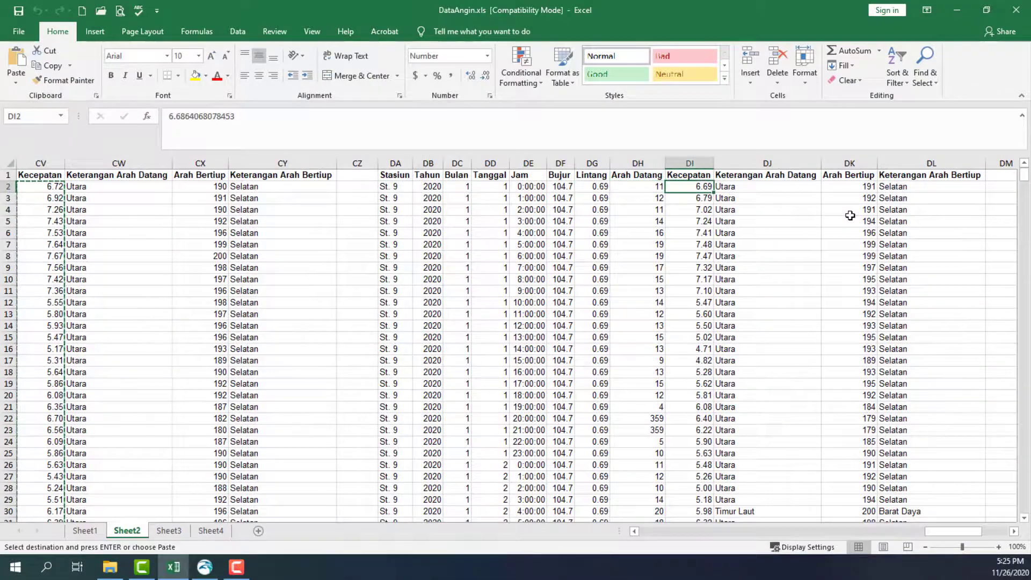
key("ctrl+shift+Down")
key("ctrl+v")
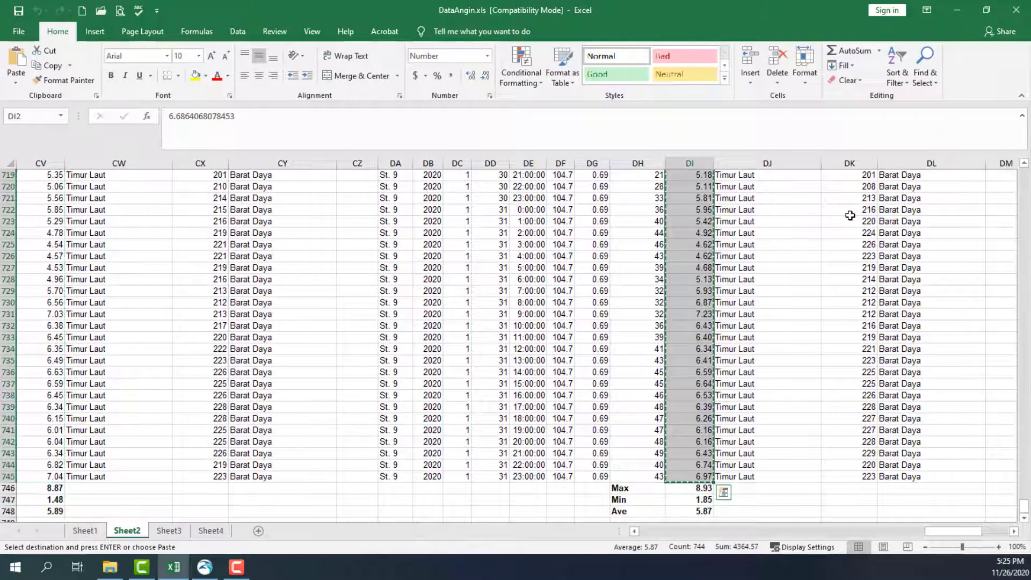
- Return to MIKE Zero and paste the copied St. 9 speeds into the Stasiun 9 column
key("alt+Tab")
left_click(987, 66)
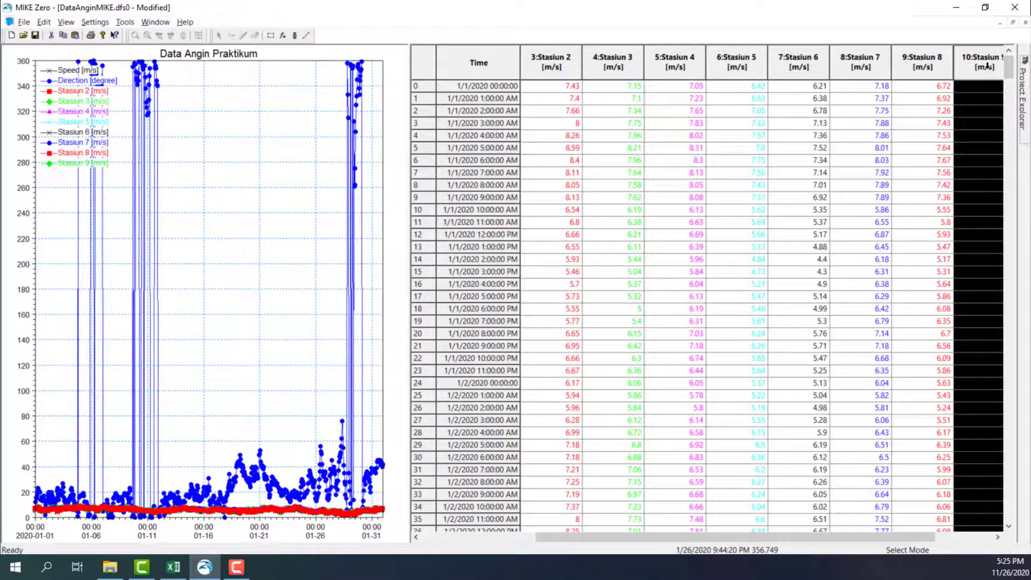
key("ctrl+v")
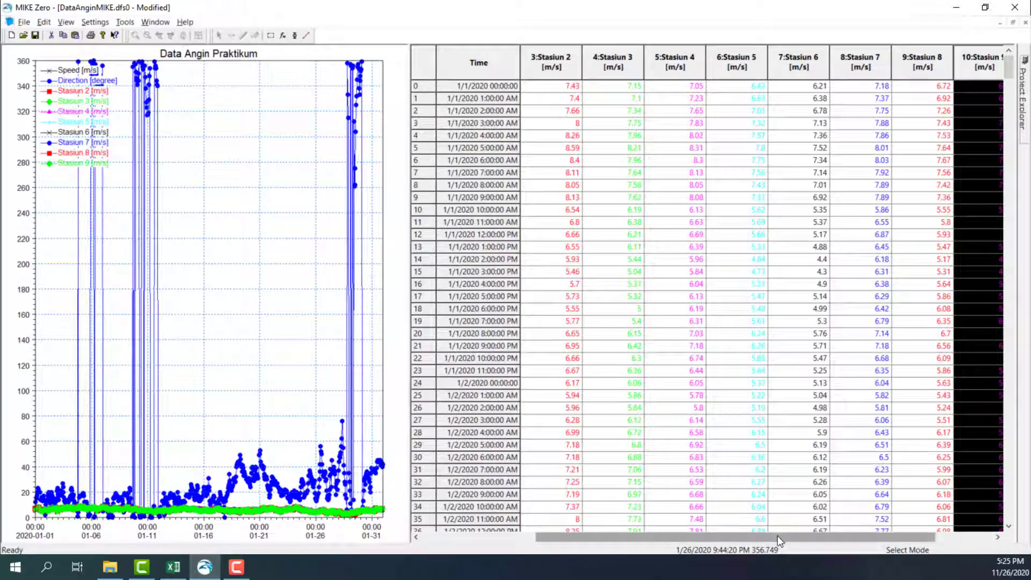
left_click_drag(775, 534, 833, 535)
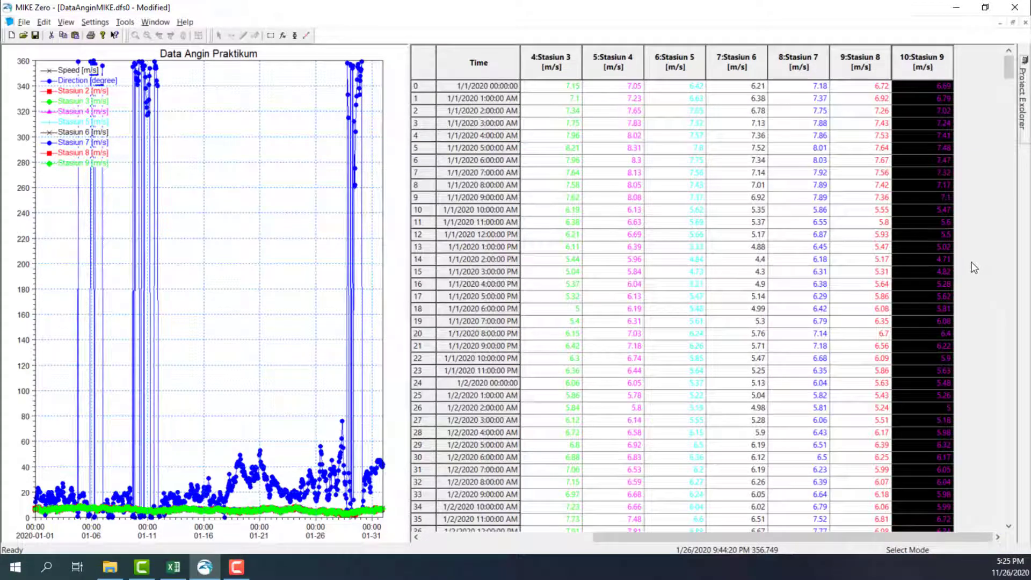
- Save DataAnginMIKE.dfs0 and close it to get back to the TimeSeriesGraph.plc plot
left_click(677, 176)
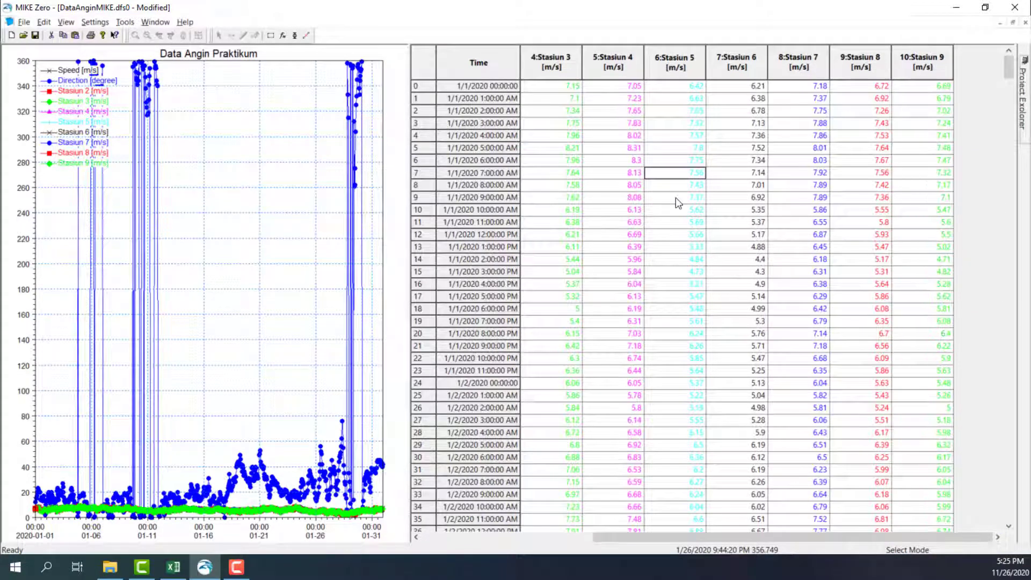
key("ctrl+s")
left_click(1025, 23)
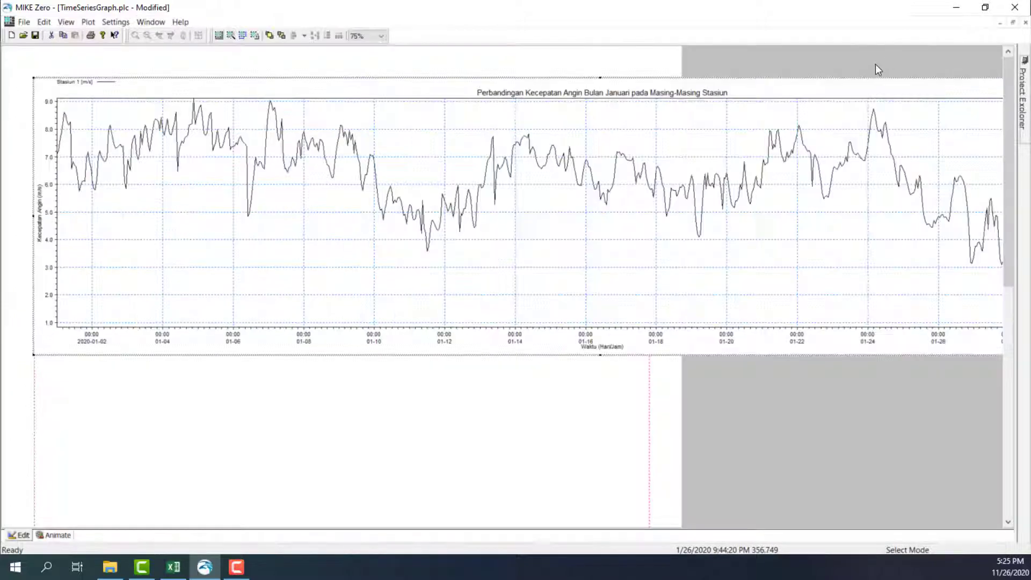
- Open the time series plot's properties and remove the Stasiun 1 item from the item definition
right_click(412, 118)
left_click(414, 122)
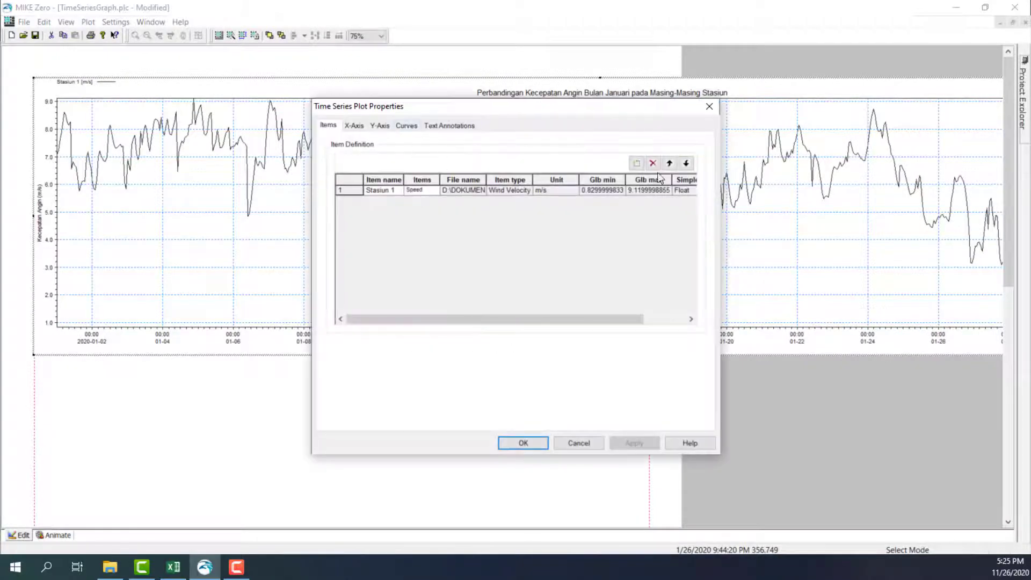
left_click(637, 164)
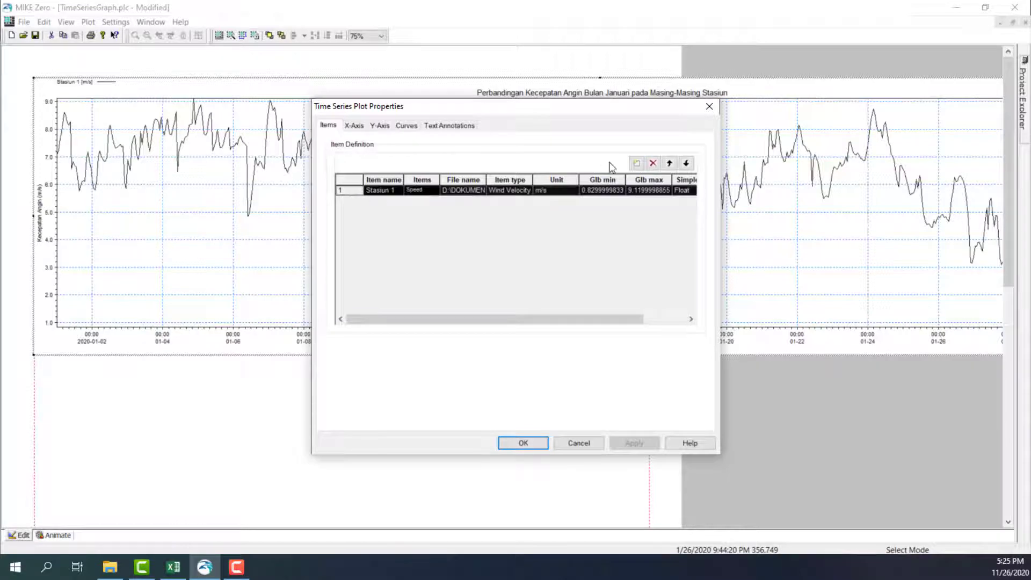
left_click(653, 164)
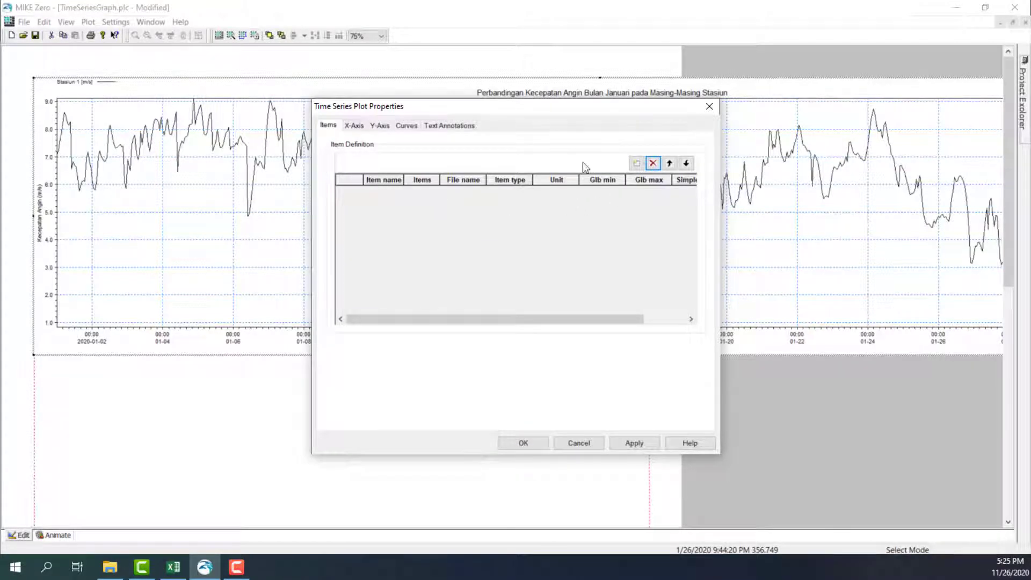
- Start adding plot items from DataAnginMIKE.dfs0, ticking Speed and Stasiun 2 to Stasiun 5 and leaving Direction out
left_click(638, 163)
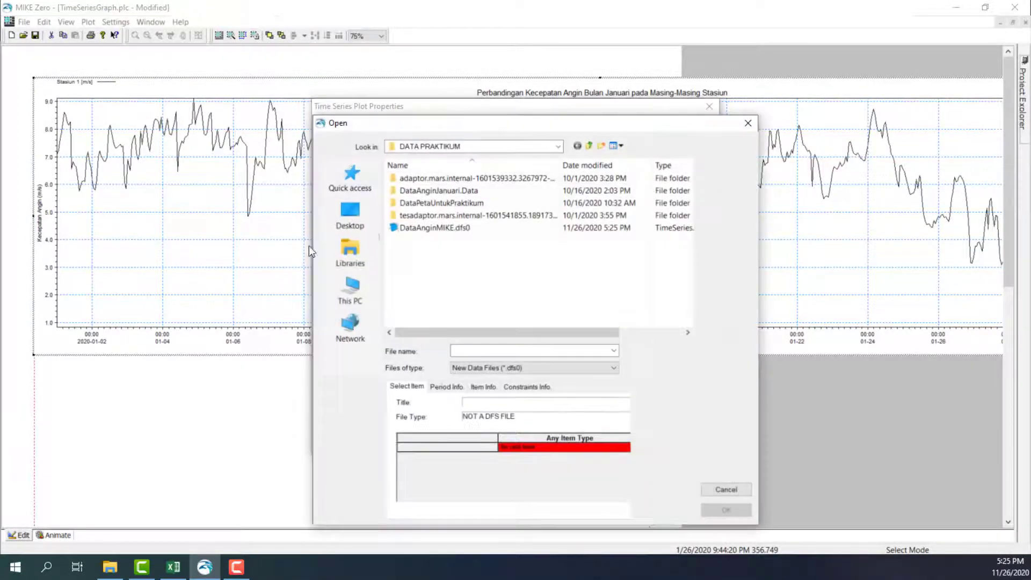
left_click(408, 229)
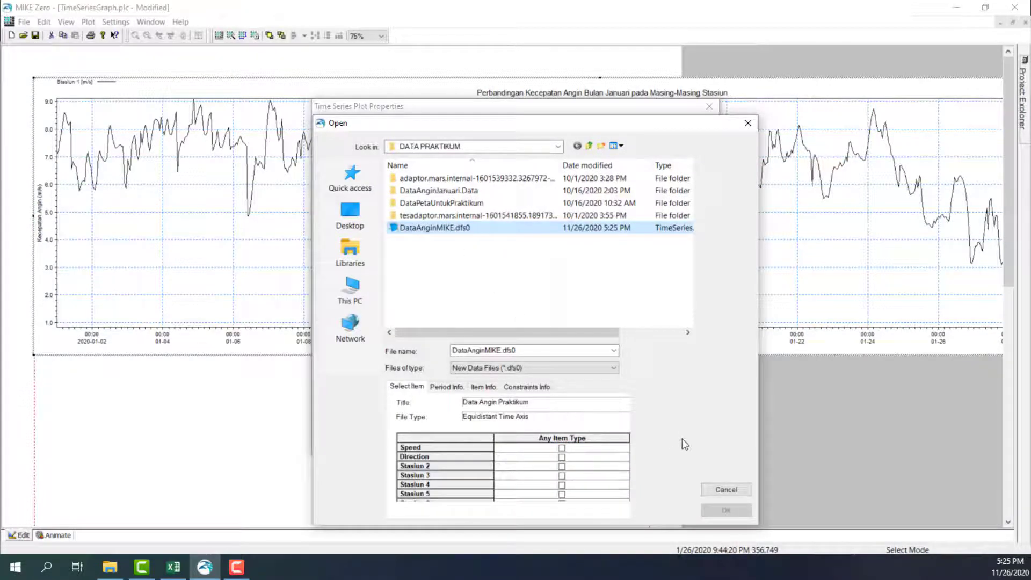
left_click(561, 448)
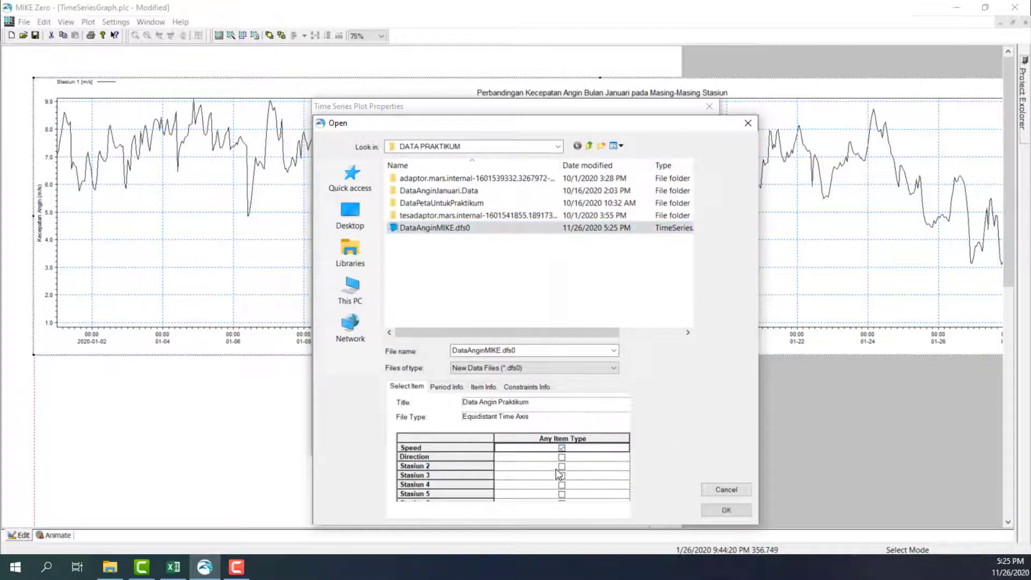
left_click(563, 466)
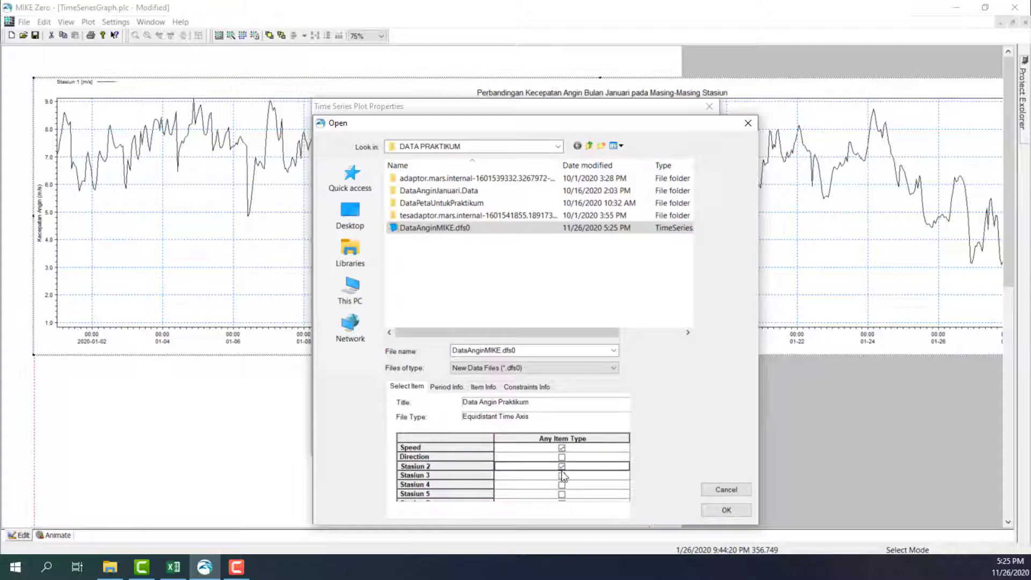
left_click(562, 475)
left_click(562, 485)
left_click(562, 494)
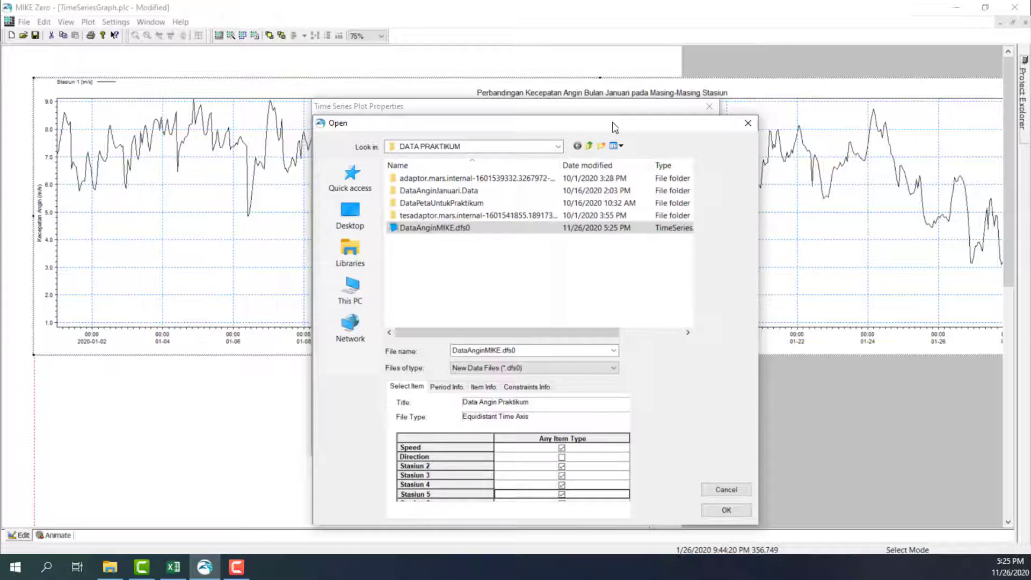
- Reposition the file dialog and also tick Stasiun 6, 7, 8 and 9 among the items of DataAnginMIKE.dfs0
left_click_drag(674, 124, 672, 23)
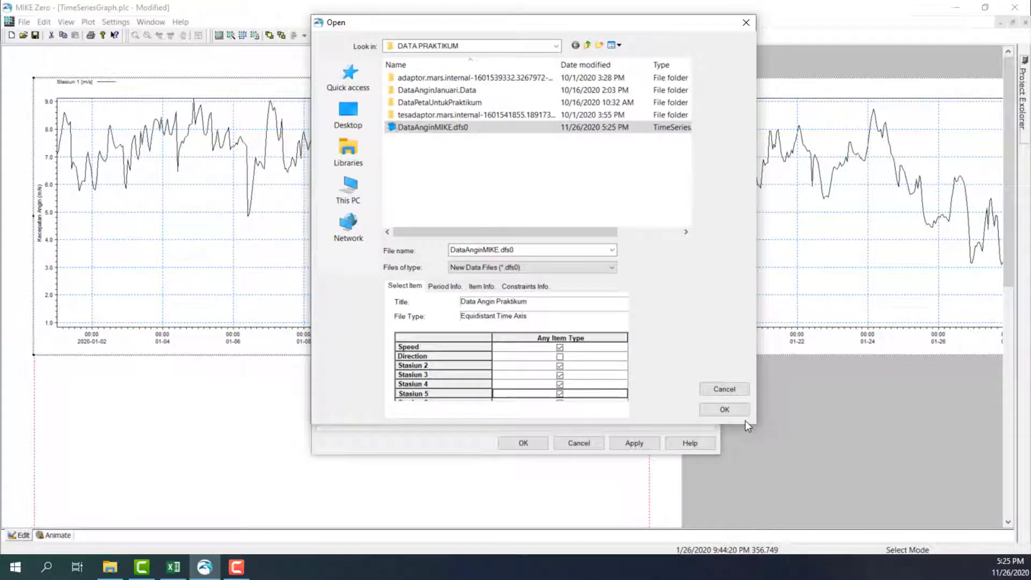
left_click(559, 399)
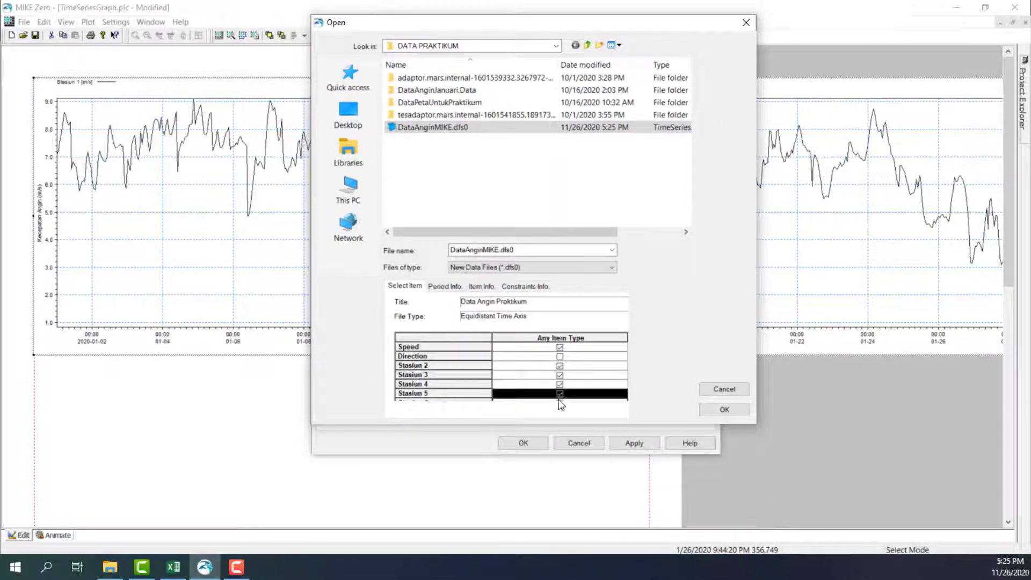
left_click(581, 375)
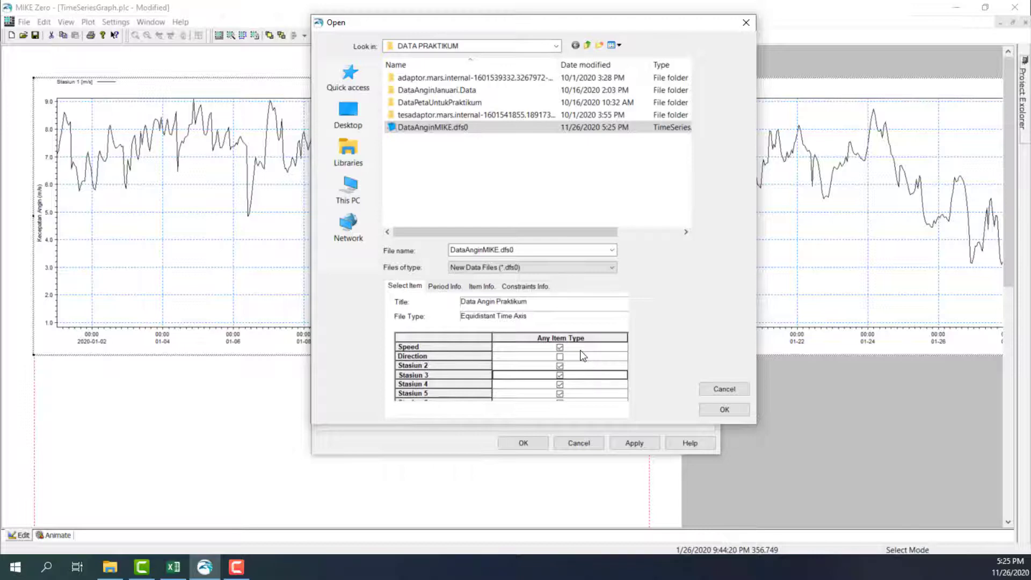
scroll(583, 355, "down", 2)
left_click(559, 366)
left_click(560, 375)
left_click(560, 384)
left_click(559, 394)
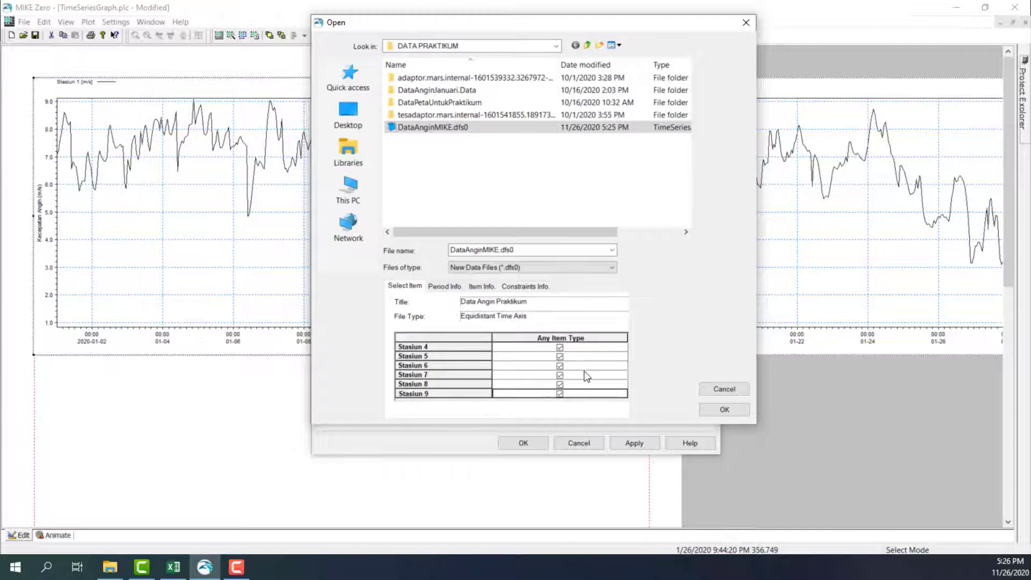
key("Home")
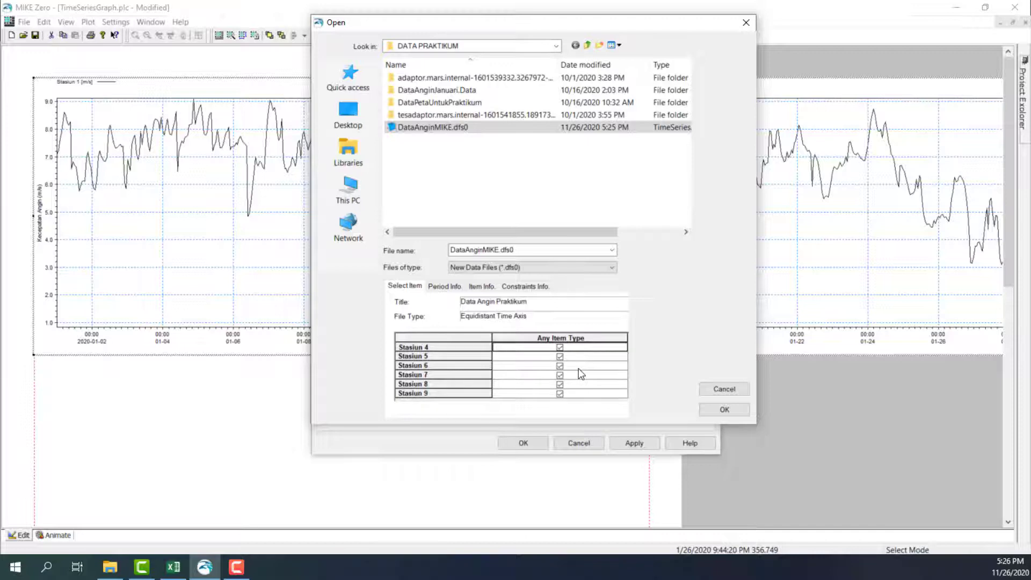
left_click_drag(595, 22, 473, 12)
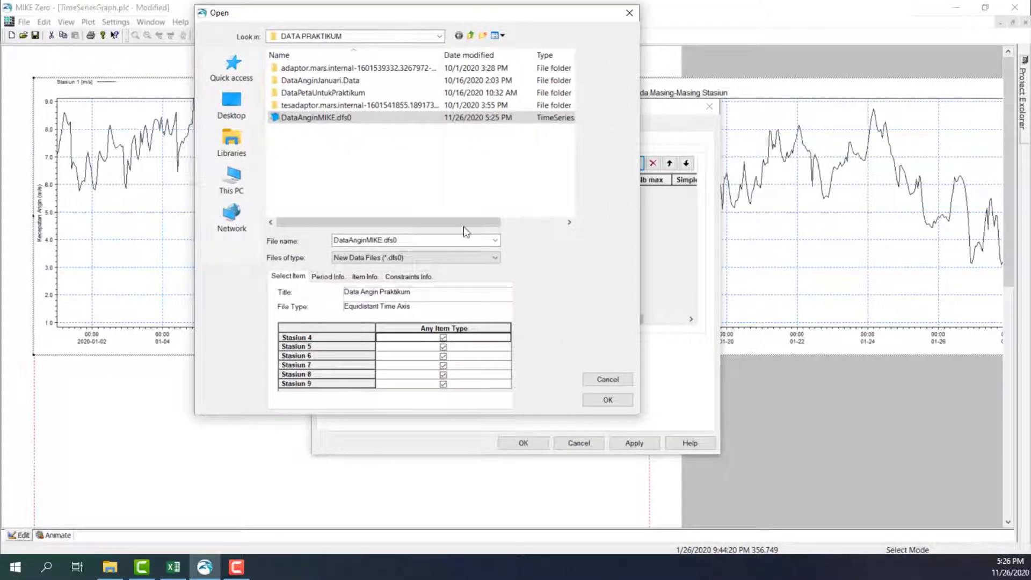
- Review the ticked items of DataAnginMIKE.dfs0, add them to the plot's item definition, and rename the Speed item as Stasiun 1
scroll(466, 363, "up", 2)
scroll(466, 360, "down", 2)
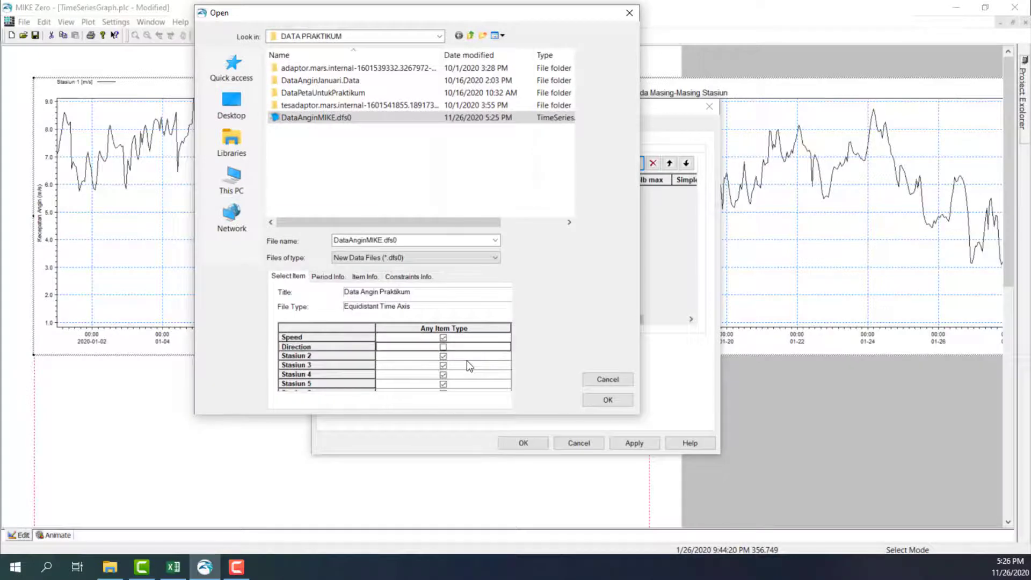
scroll(466, 360, "up", 2)
scroll(467, 358, "down", 3)
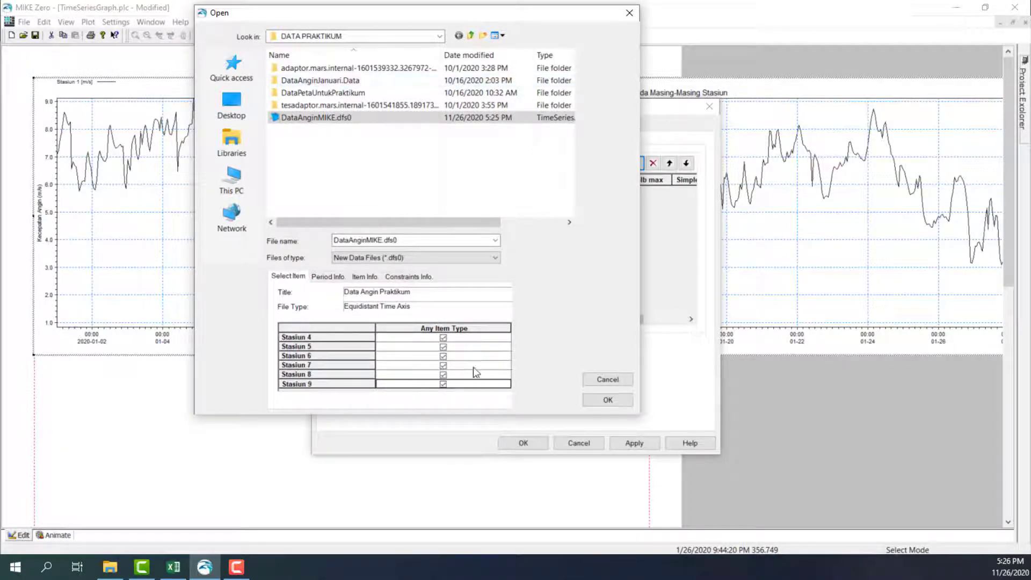
scroll(430, 365, "up", 3)
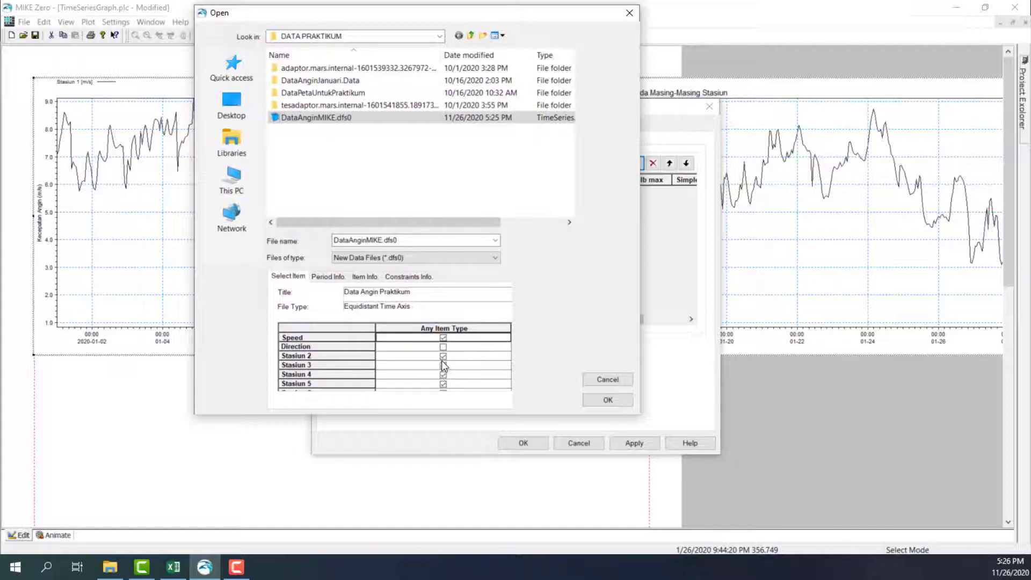
scroll(430, 356, "down", 3)
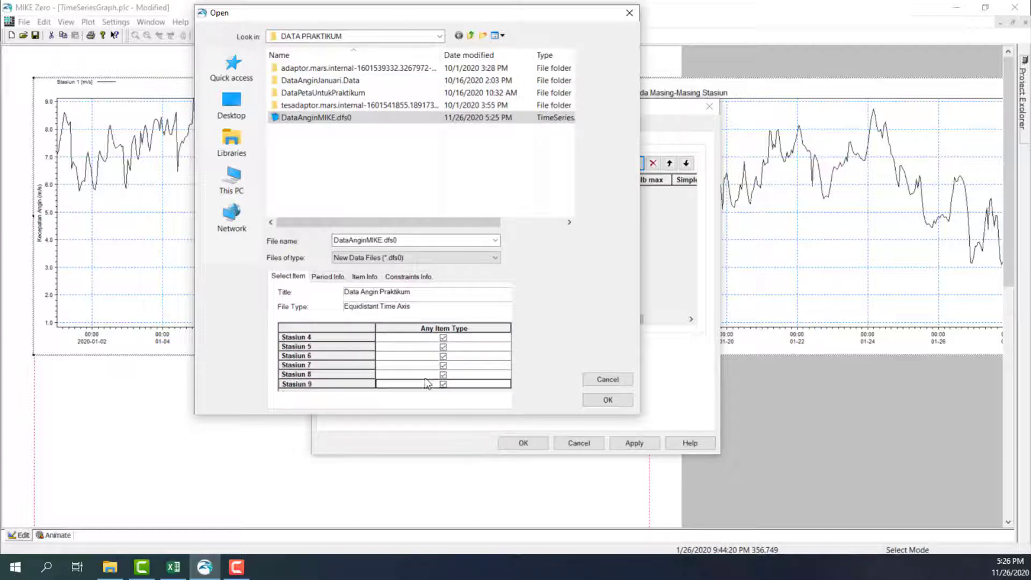
left_click(607, 400)
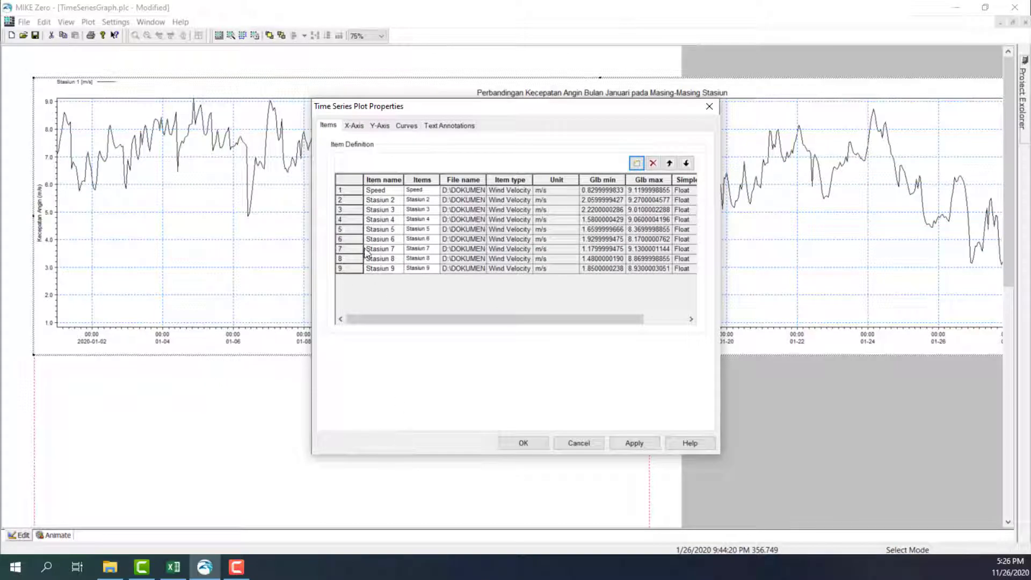
left_click(391, 192)
type("Stasiun 1")
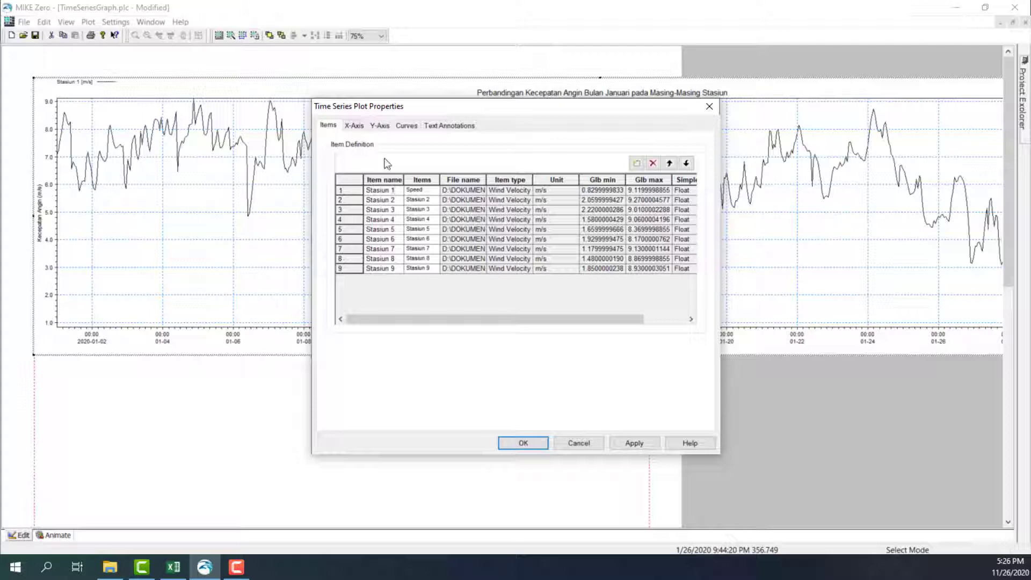